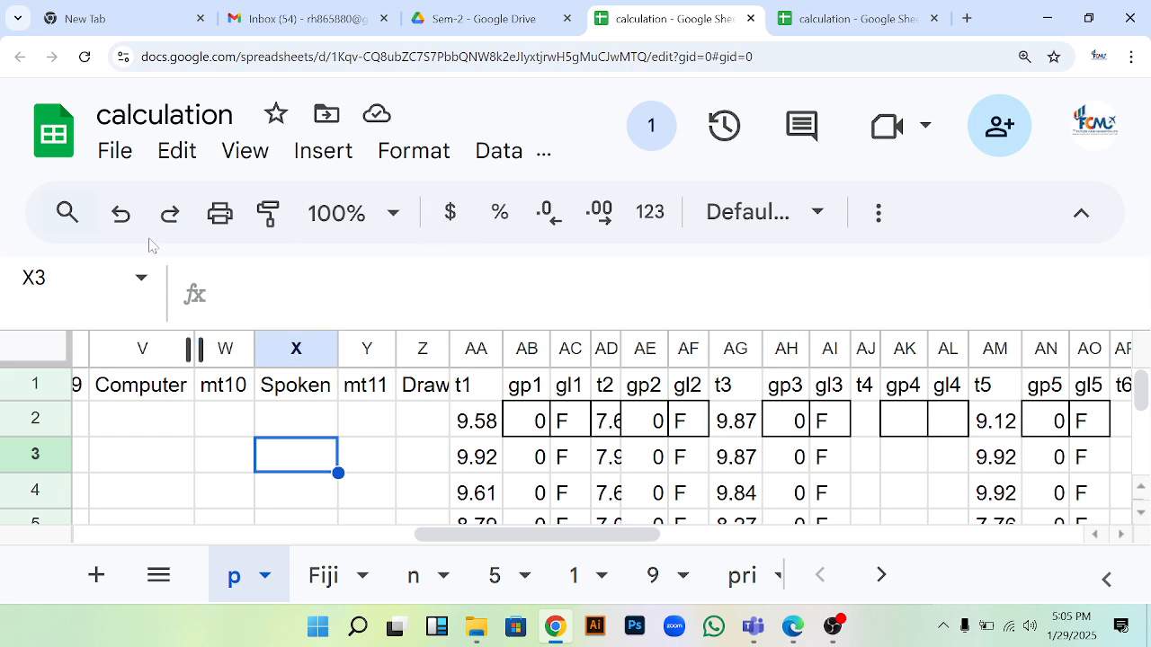
- Download the calculation spreadsheet as a Microsoft Excel (.xlsx) file
{"action": "left_click", "coordinate": [114, 152]}
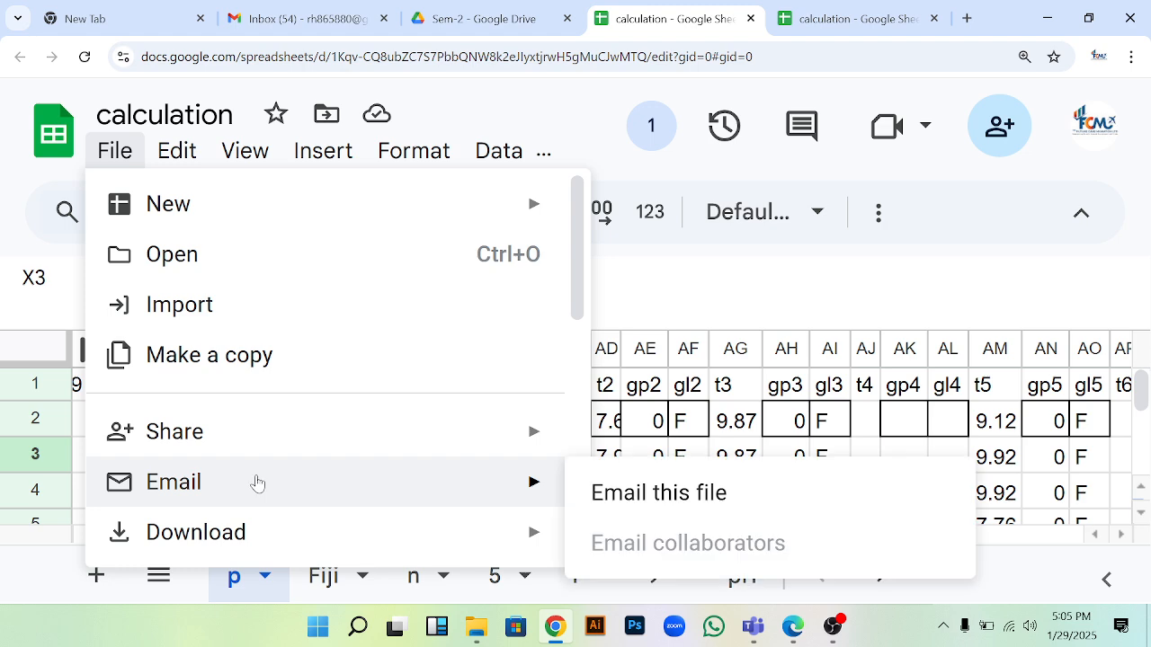
{"action": "scroll", "coordinate": [225, 471], "scroll_direction": "down", "scroll_amount": 1}
{"action": "mouse_move", "coordinate": [249, 452]}
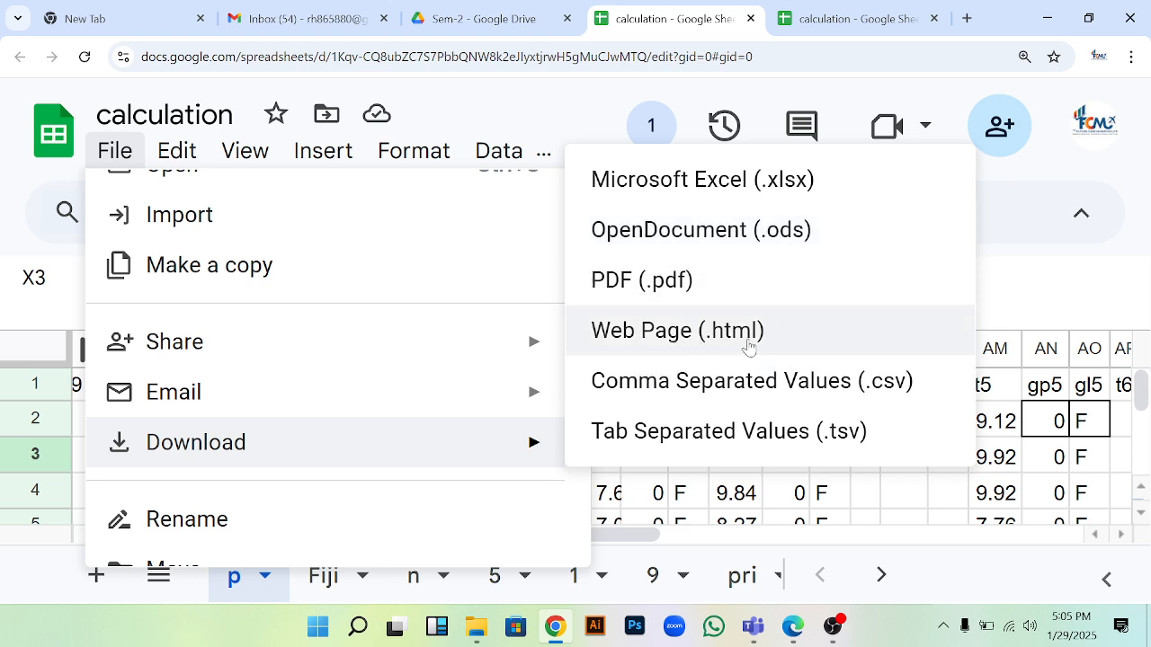
{"action": "left_click", "coordinate": [709, 184]}
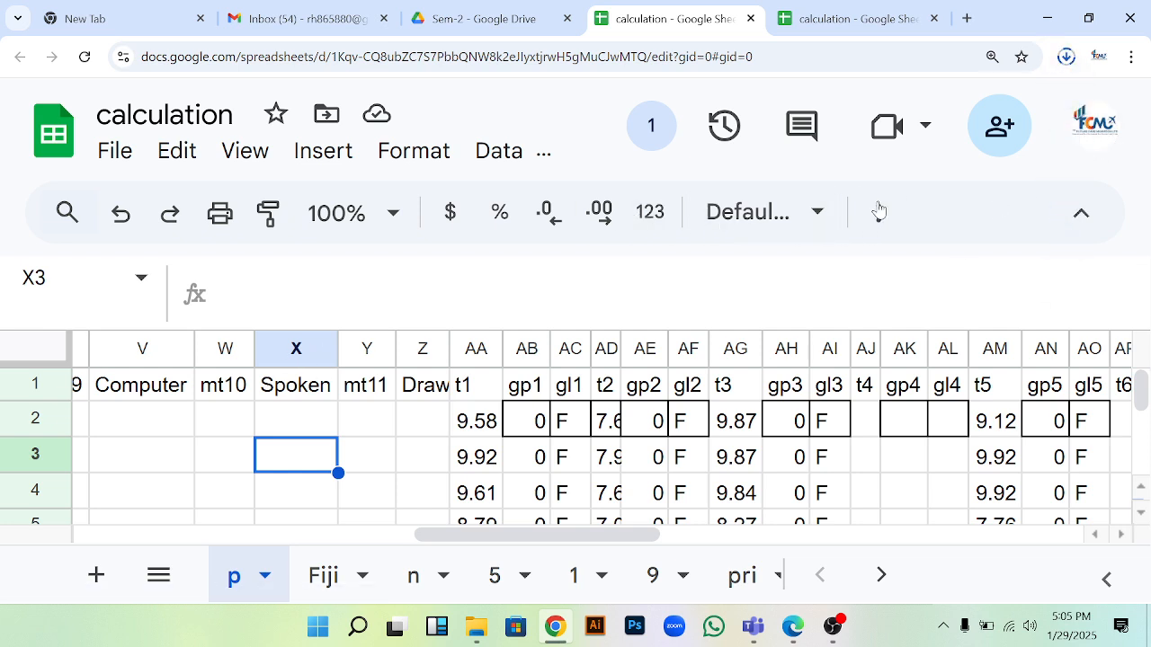
{"action": "left_click", "coordinate": [1066, 58]}
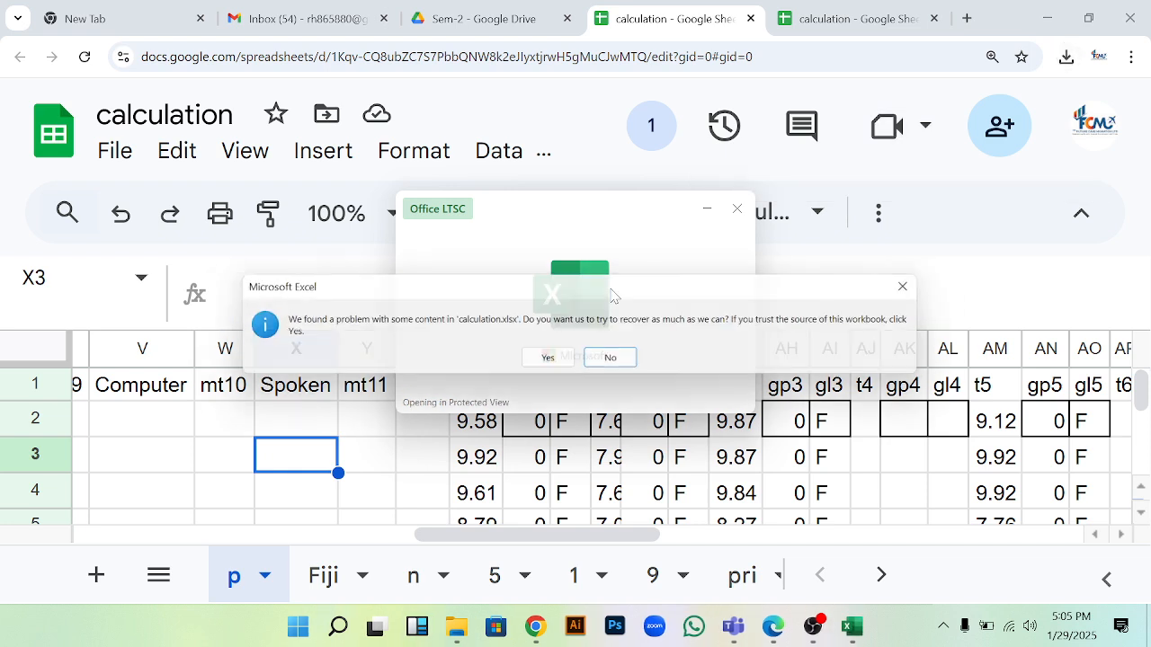
{"action": "left_click", "coordinate": [550, 361]}
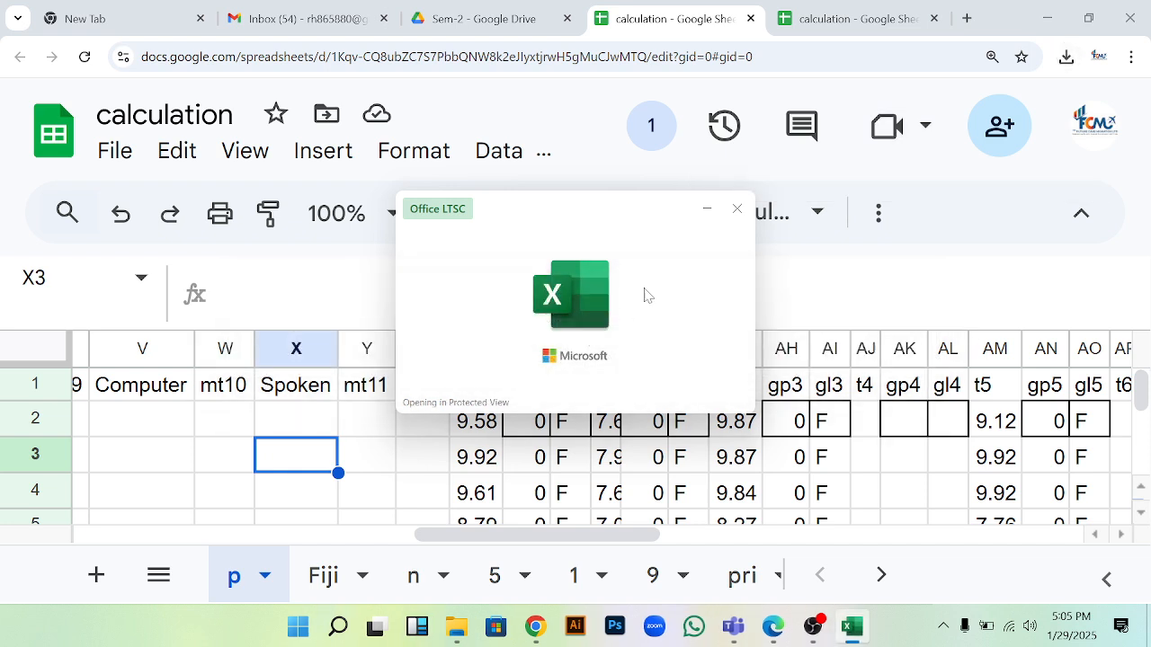
{"action": "left_click", "coordinate": [739, 210]}
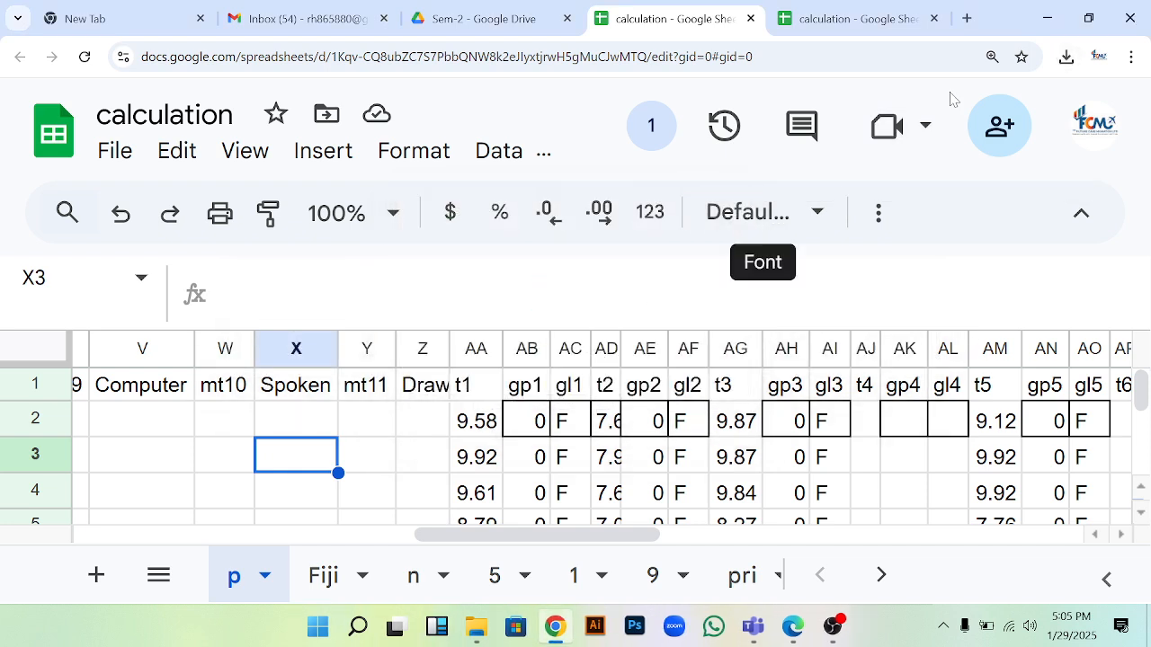
- Open the downloaded calculation.xlsx from its Downloads folder in Excel and accept recovering its content
{"action": "left_click", "coordinate": [1066, 55]}
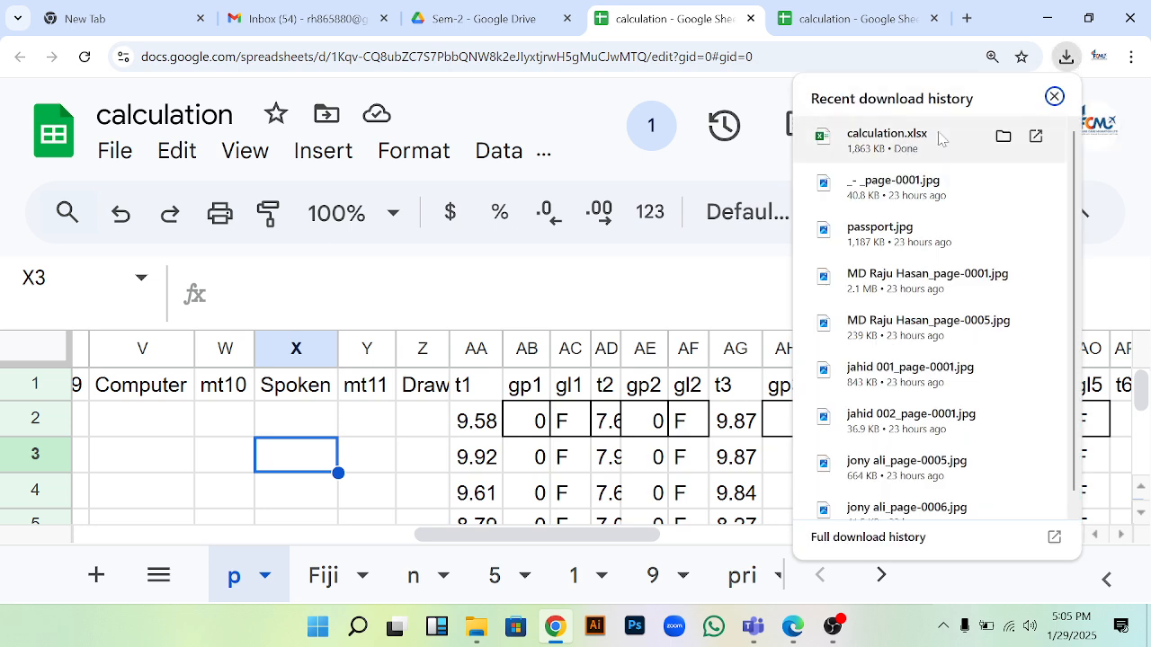
{"action": "left_click", "coordinate": [1002, 136]}
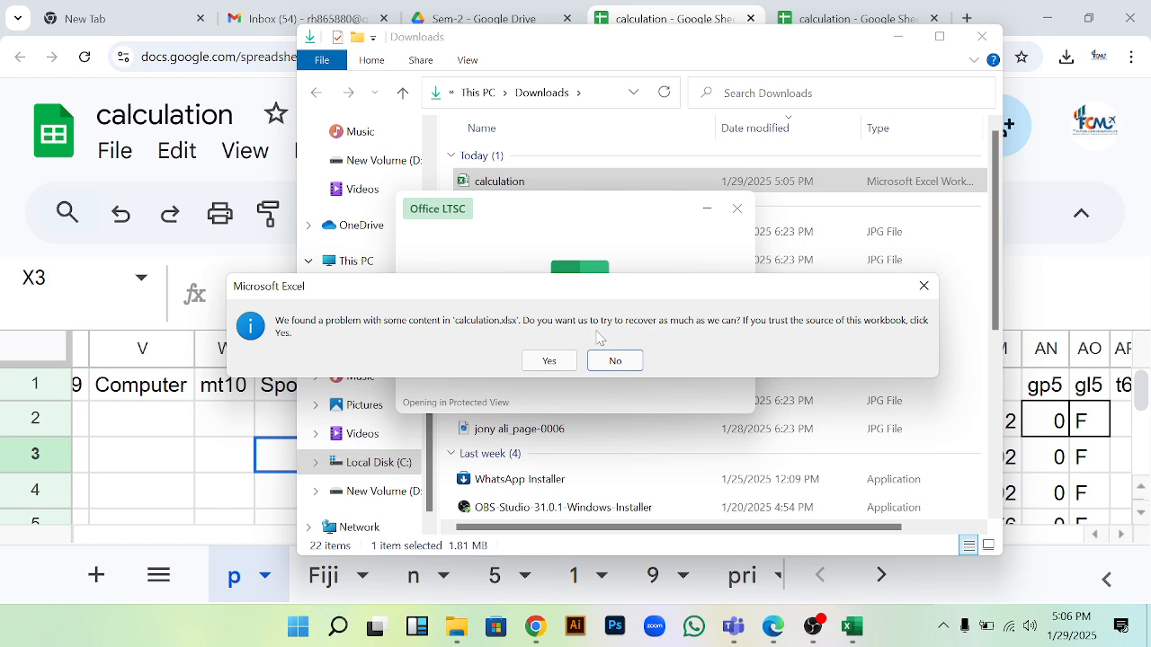
{"action": "left_click", "coordinate": [549, 360]}
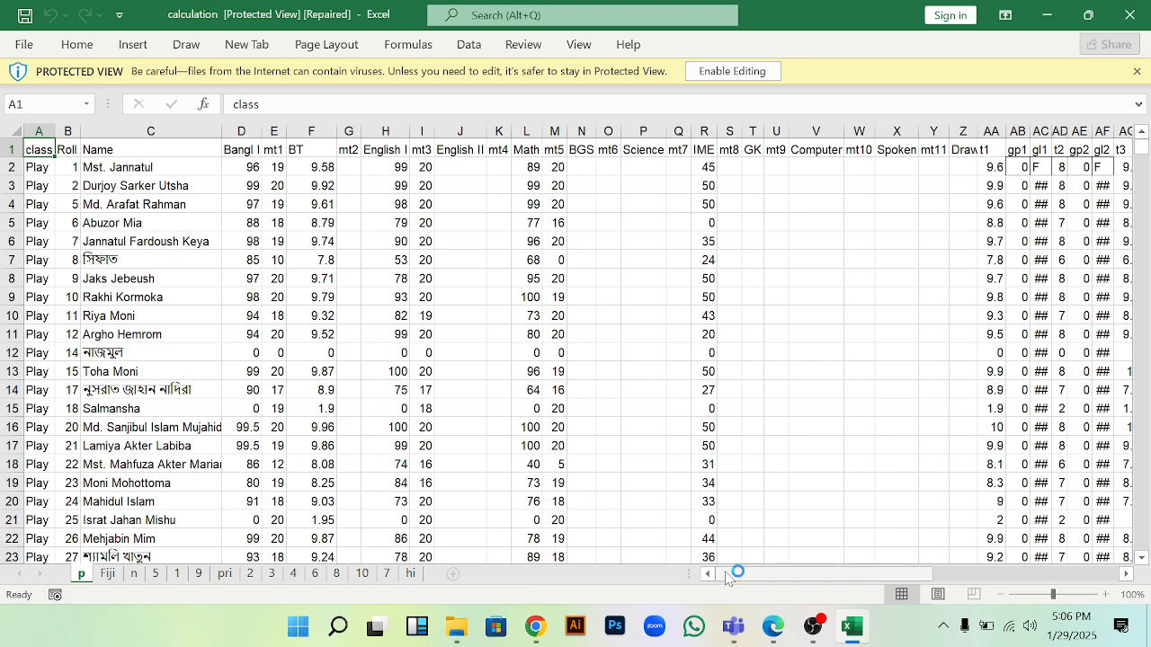
- Inspect the gp and gl grade columns on sheet p, widening column AI to read its cells and checking their formulas
{"action": "left_click_drag", "start_coordinate": [726, 577], "coordinate": [803, 577]}
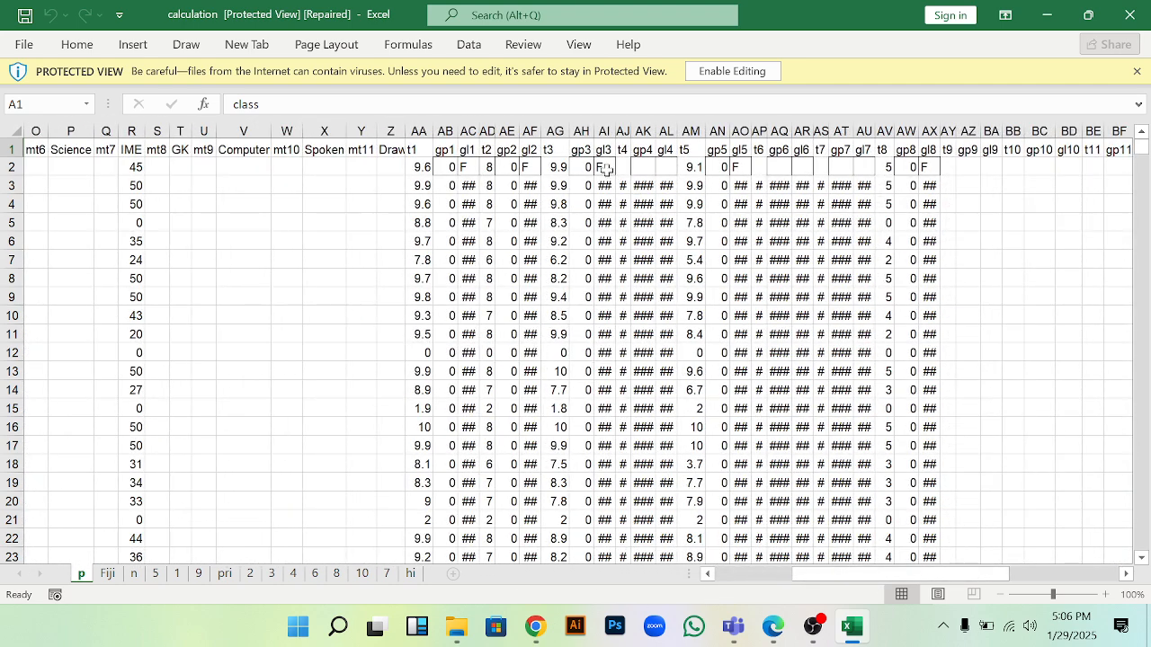
{"action": "left_click_drag", "start_coordinate": [615, 131], "coordinate": [694, 133]}
{"action": "left_click", "coordinate": [643, 192]}
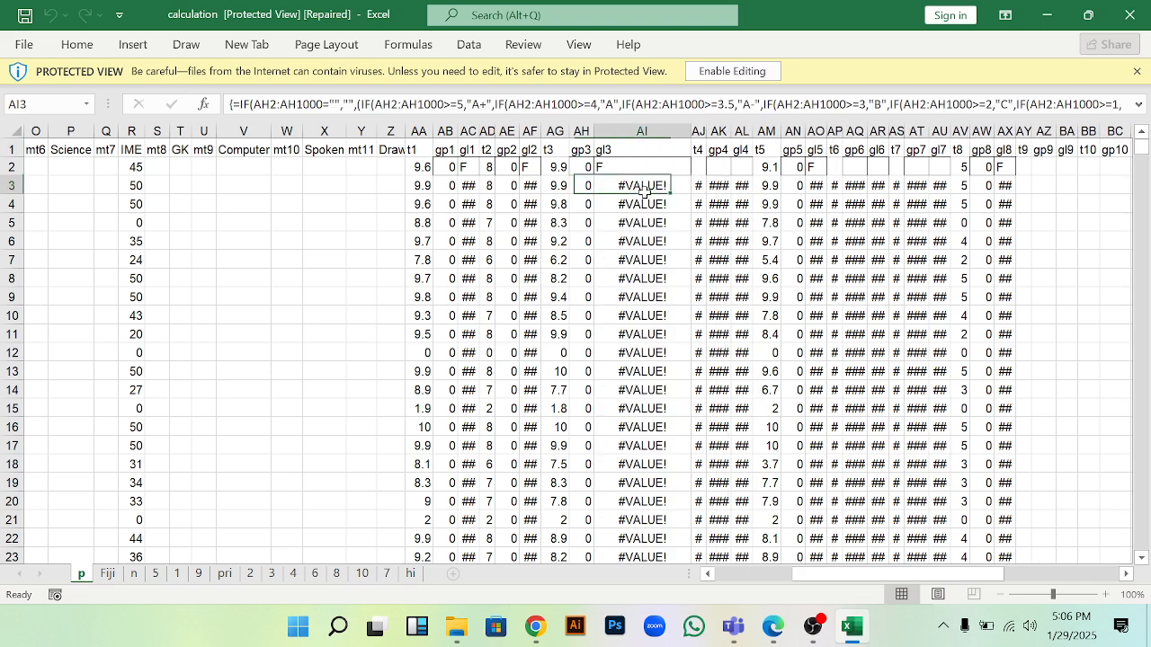
{"action": "left_click", "coordinate": [636, 239]}
{"action": "left_click", "coordinate": [648, 274]}
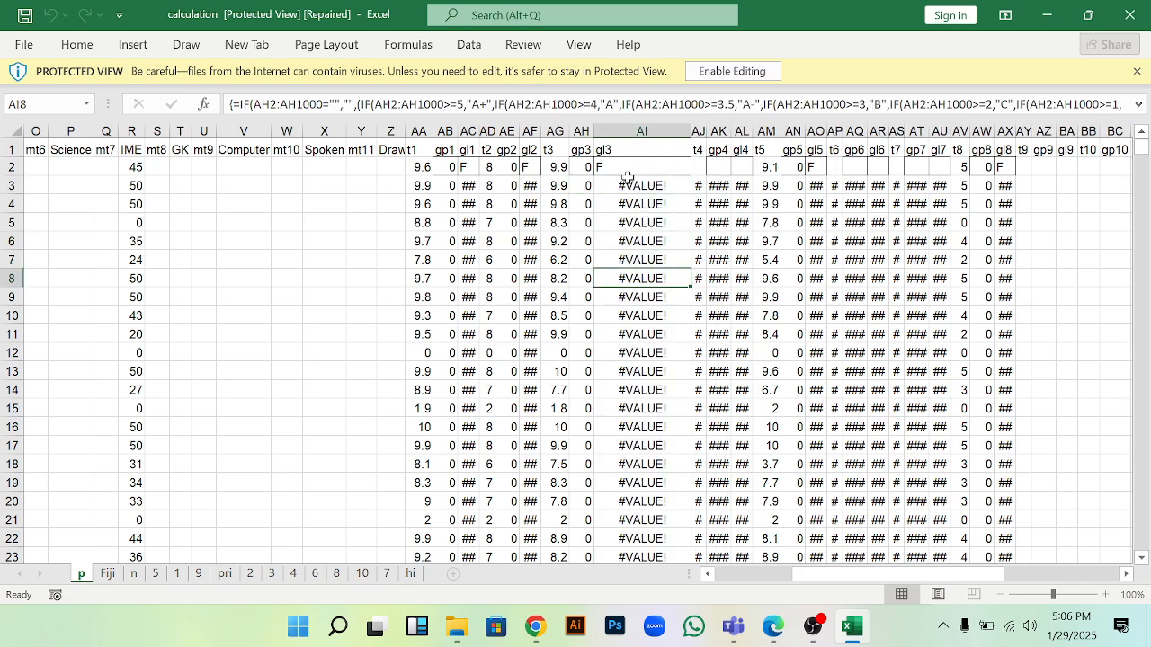
{"action": "left_click", "coordinate": [627, 180]}
{"action": "left_click", "coordinate": [722, 187]}
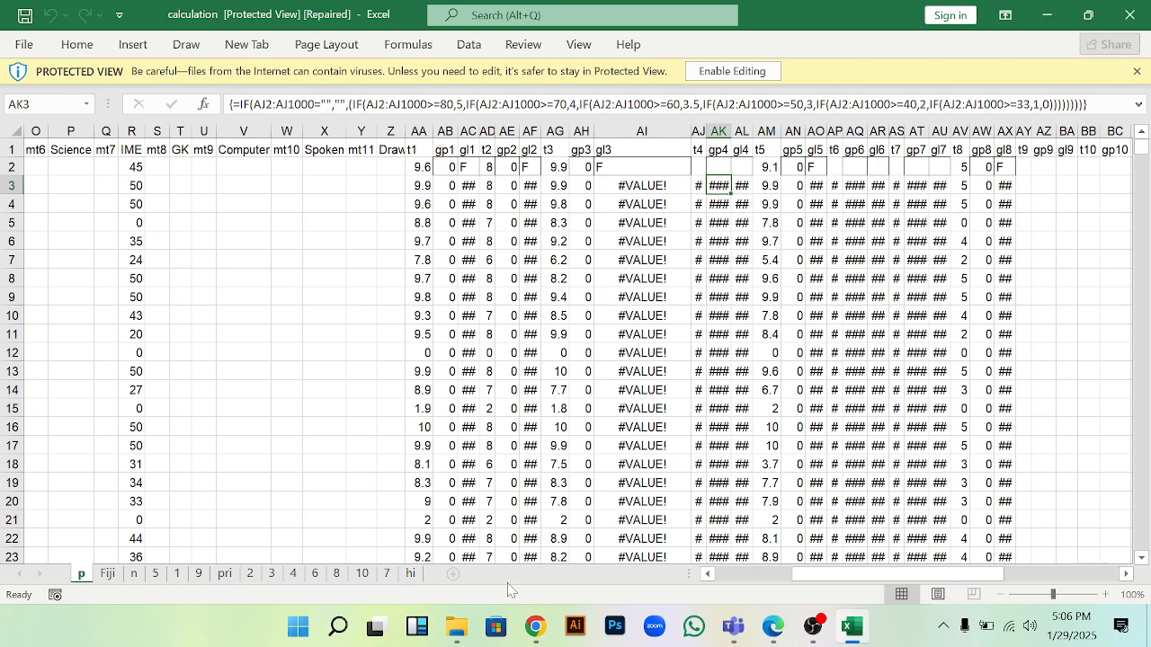
{"action": "left_click", "coordinate": [933, 186]}
- Enable editing of the workbook, dismiss the repair report, and add a new blank sheet after sheet p
{"action": "left_click", "coordinate": [730, 70]}
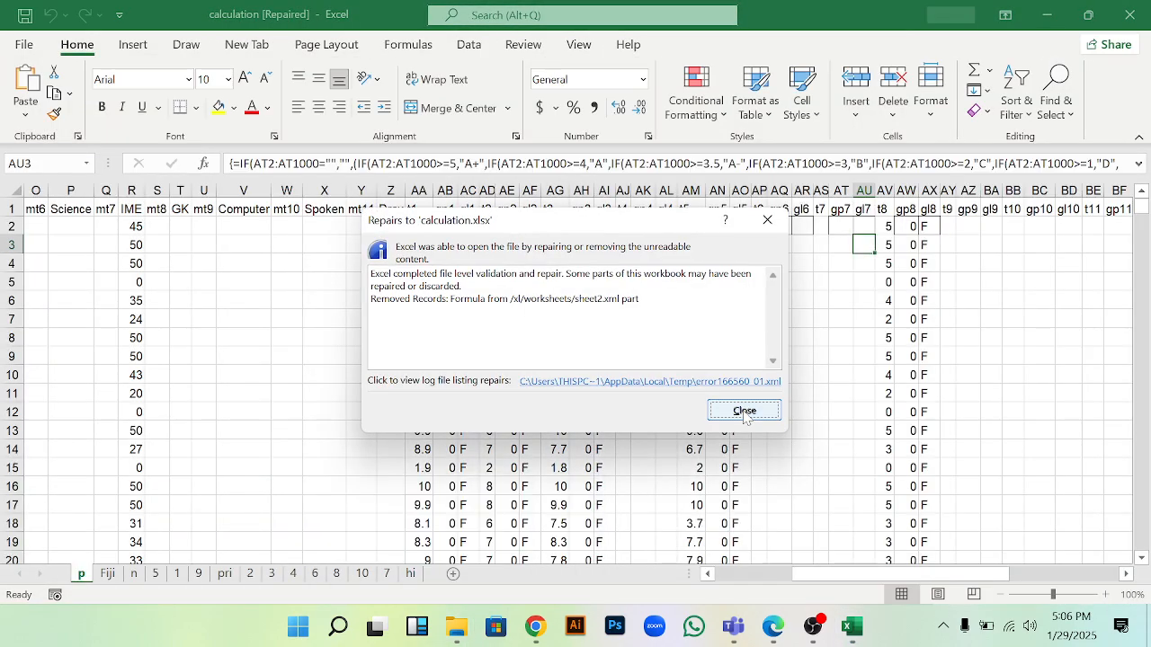
{"action": "left_click", "coordinate": [744, 411]}
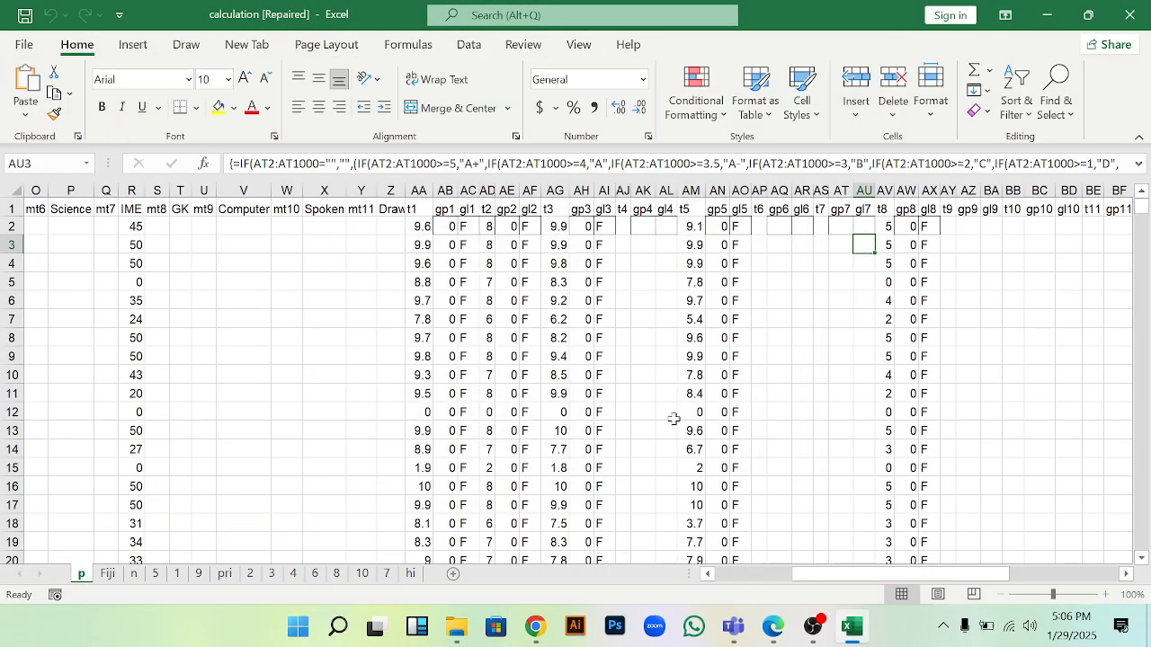
{"action": "left_click", "coordinate": [454, 574]}
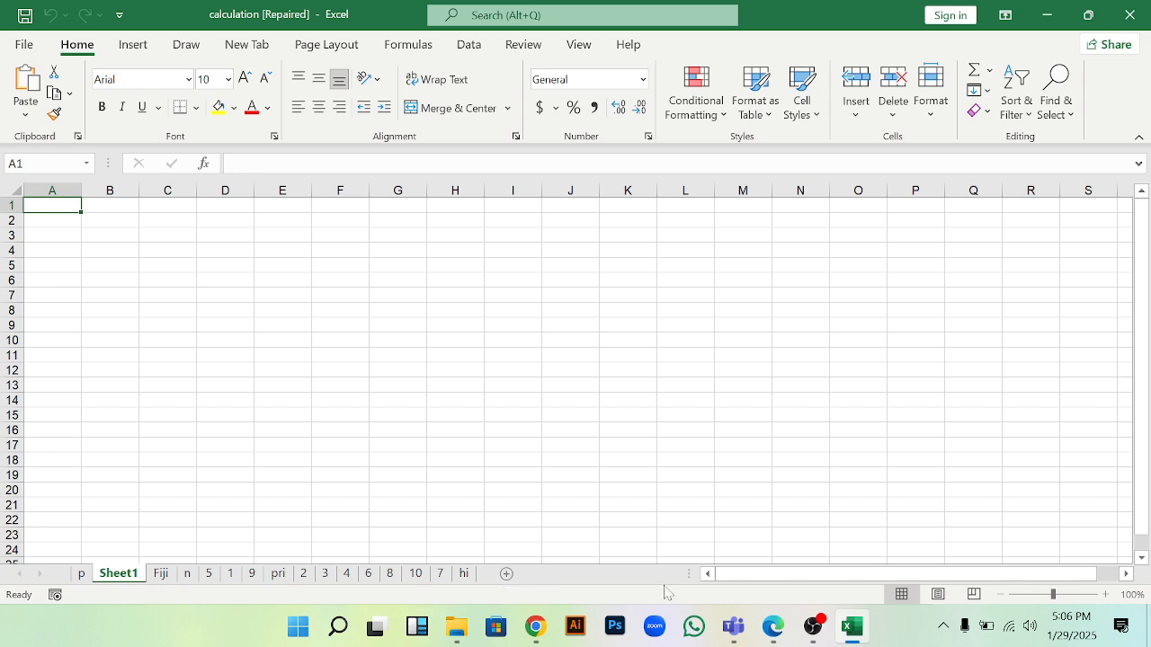
- Copy all cells of sheet p in Google Sheets and paste them at A1 of Excel's Sheet1, matching destination formatting
{"action": "left_click", "coordinate": [535, 630]}
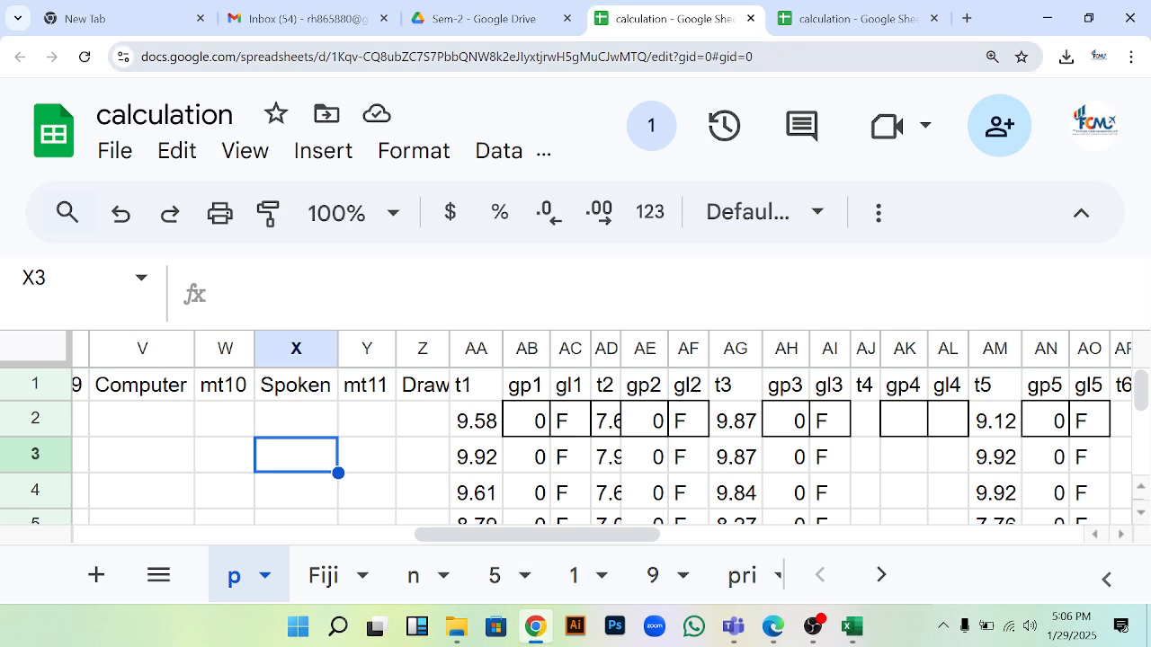
{"action": "scroll", "coordinate": [359, 391], "scroll_direction": "down", "scroll_amount": 3}
{"action": "scroll", "coordinate": [353, 424], "scroll_direction": "up", "scroll_amount": 3}
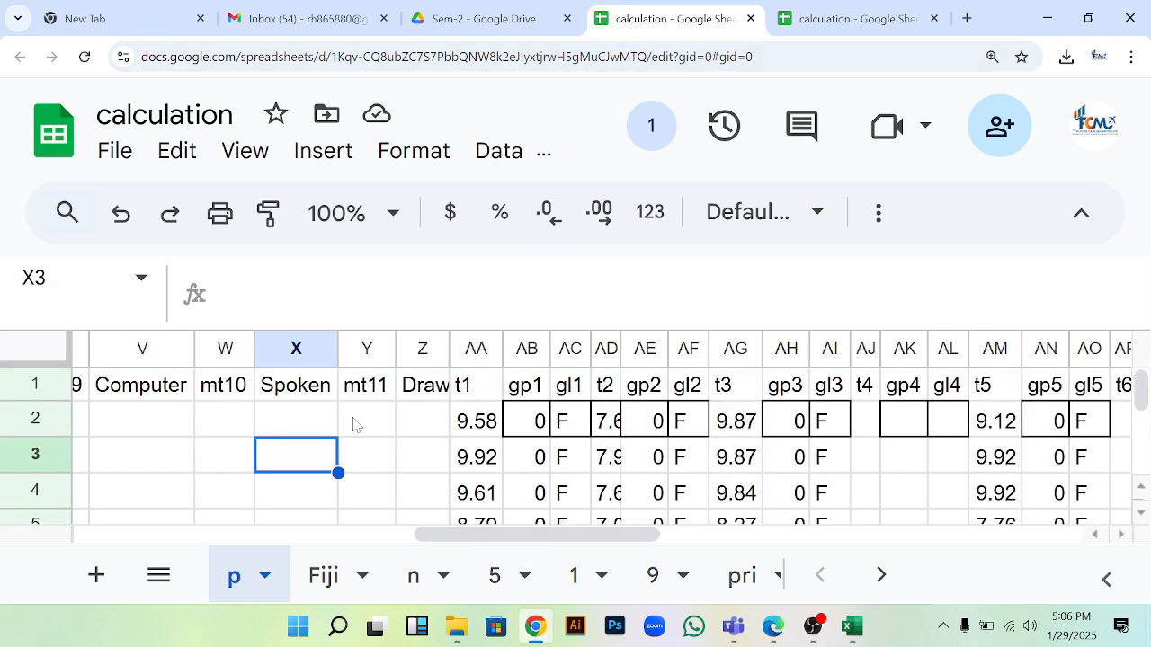
{"action": "left_click", "coordinate": [29, 357]}
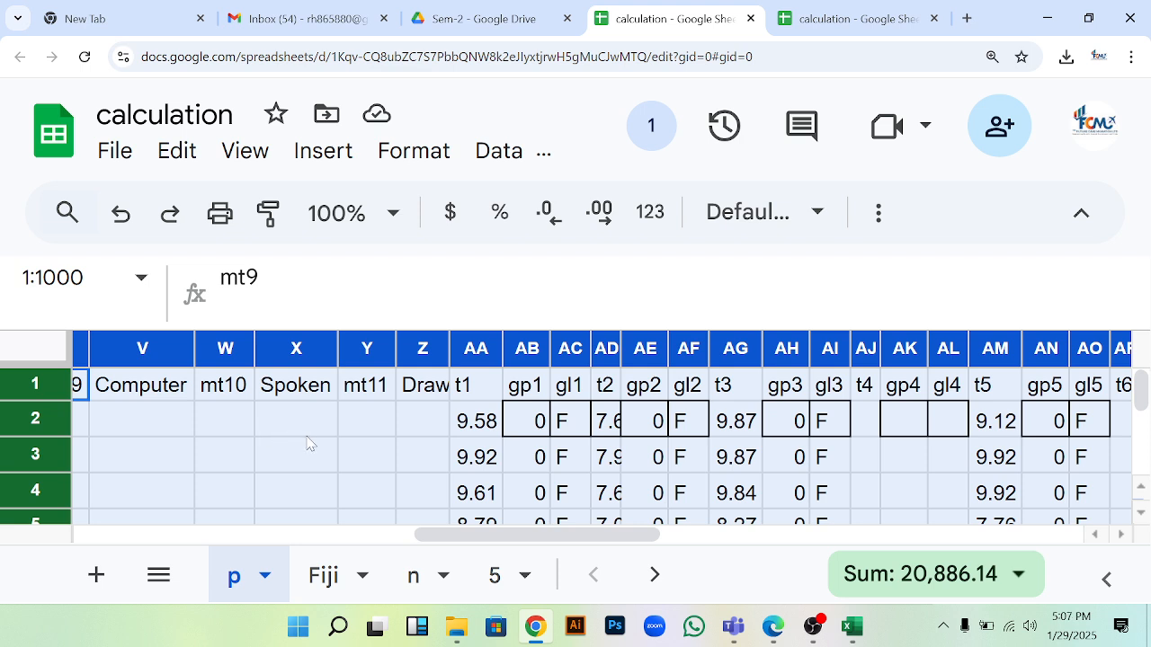
{"action": "left_click", "coordinate": [851, 629]}
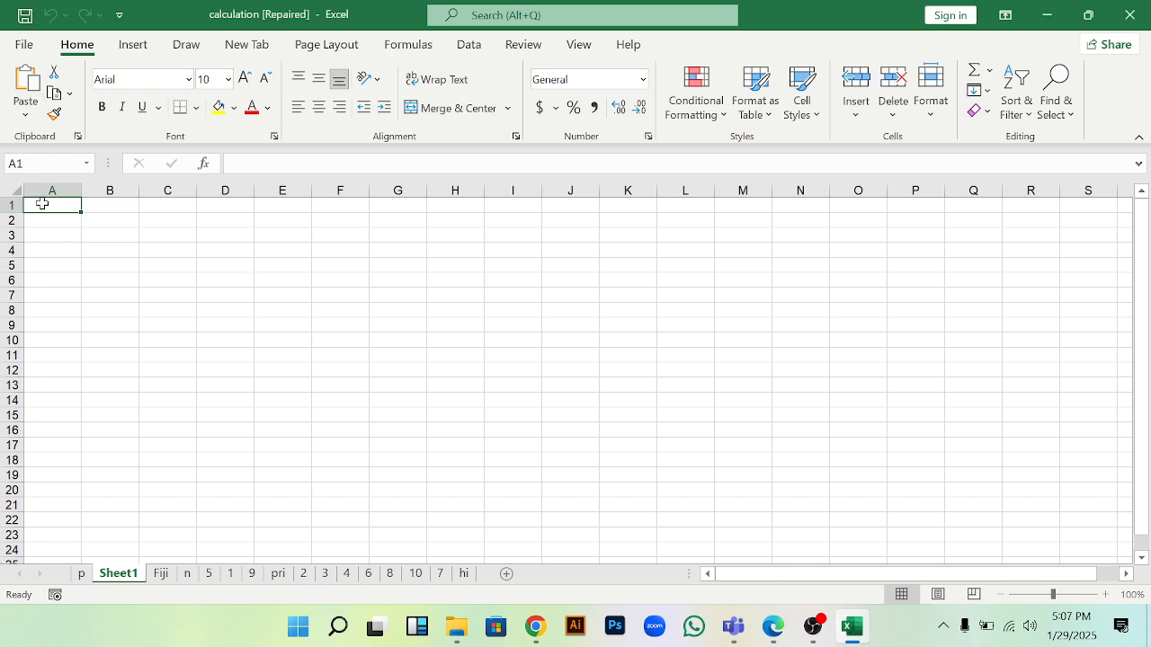
{"action": "right_click", "coordinate": [41, 207]}
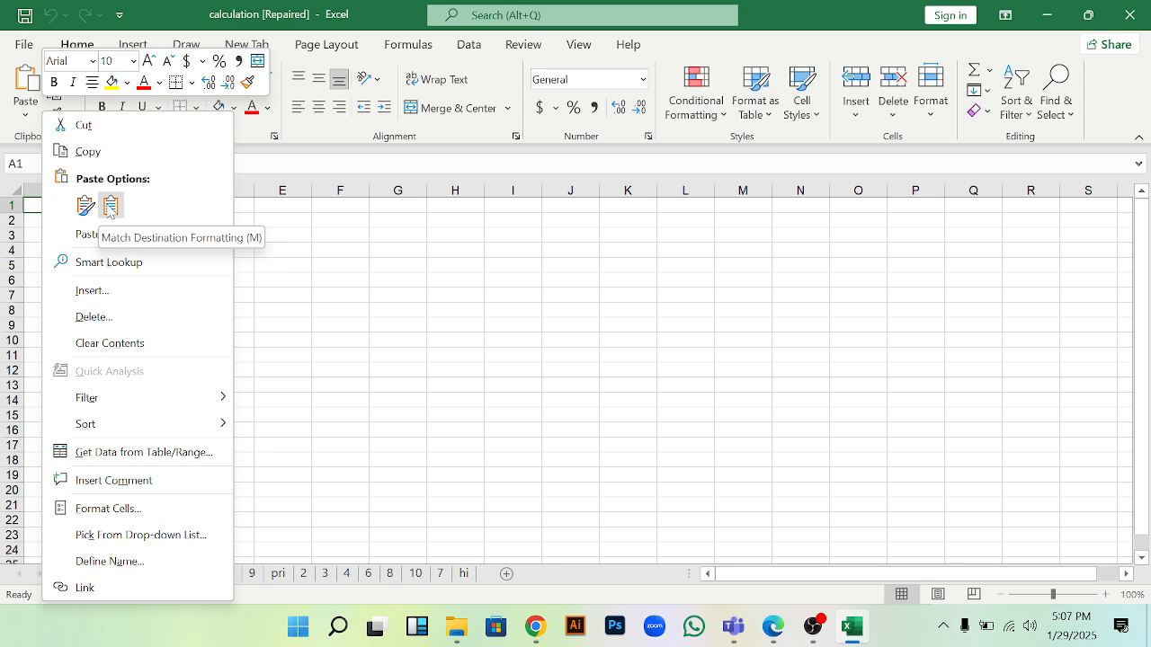
{"action": "left_click", "coordinate": [110, 206]}
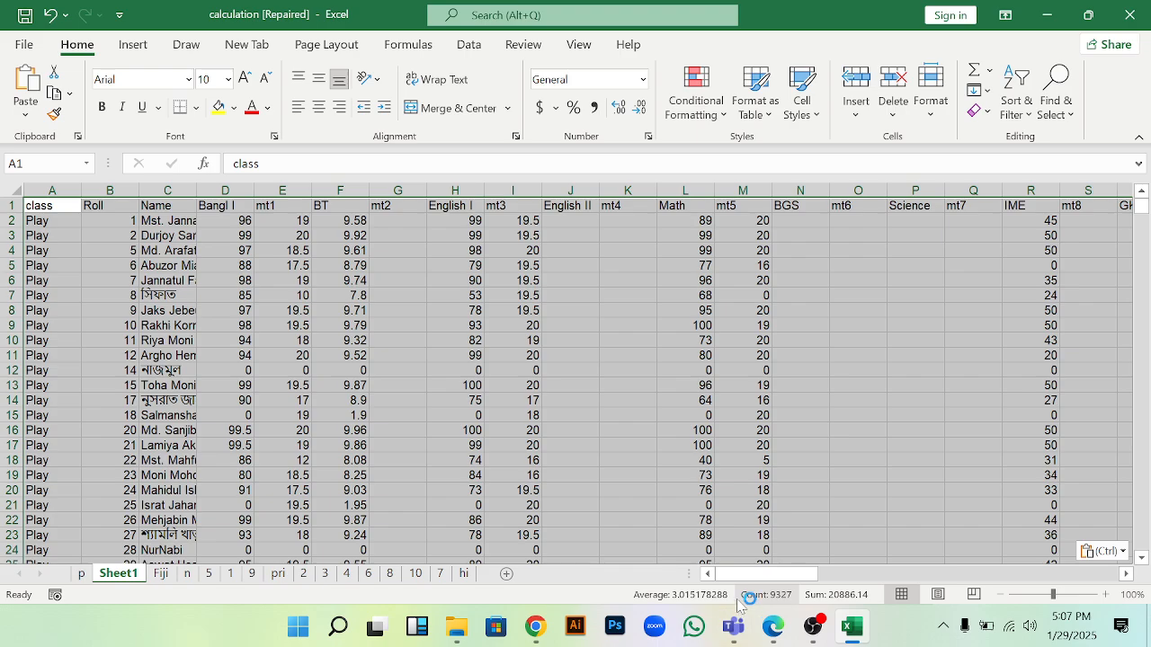
- Check the pasted gpa, place and gl2 to gl3 columns on Sheet1 for plain values instead of formulas
{"action": "left_click_drag", "start_coordinate": [739, 583], "coordinate": [1009, 585]}
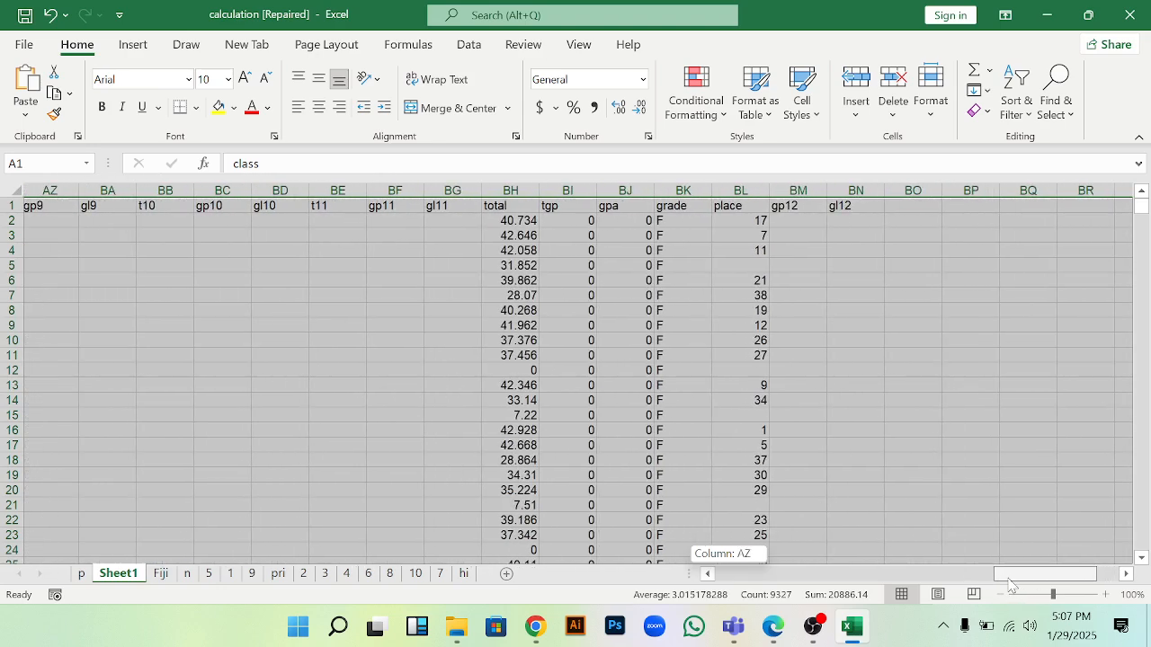
{"action": "left_click_drag", "start_coordinate": [1009, 585], "coordinate": [1007, 585]}
{"action": "left_click", "coordinate": [634, 221]}
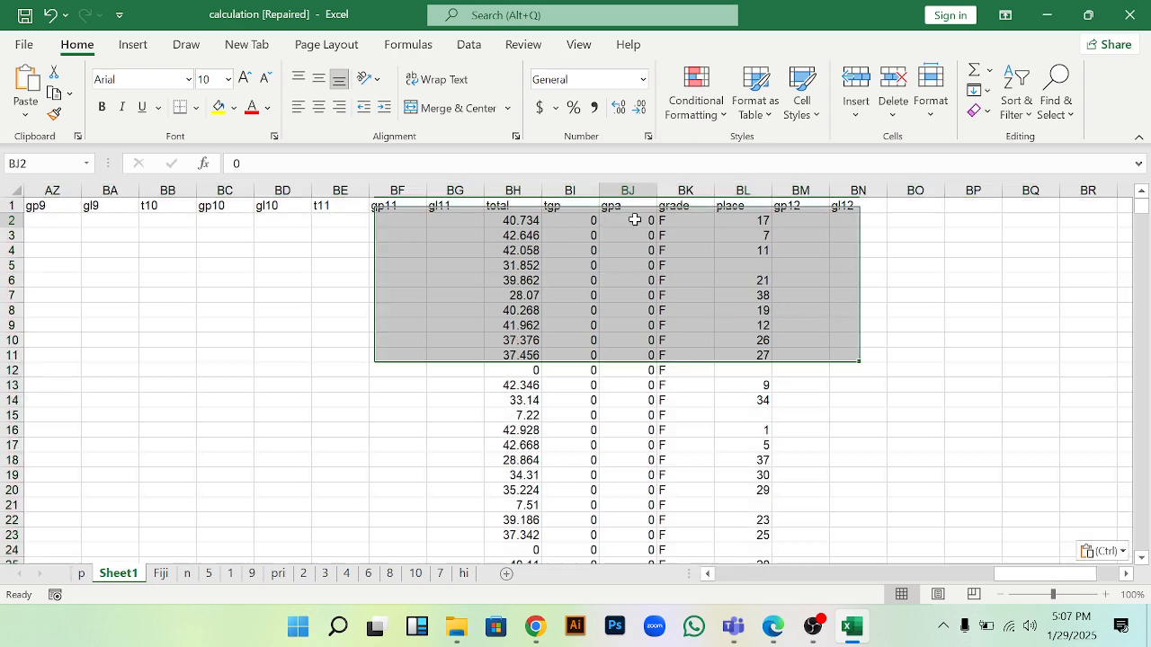
{"action": "left_click", "coordinate": [632, 251]}
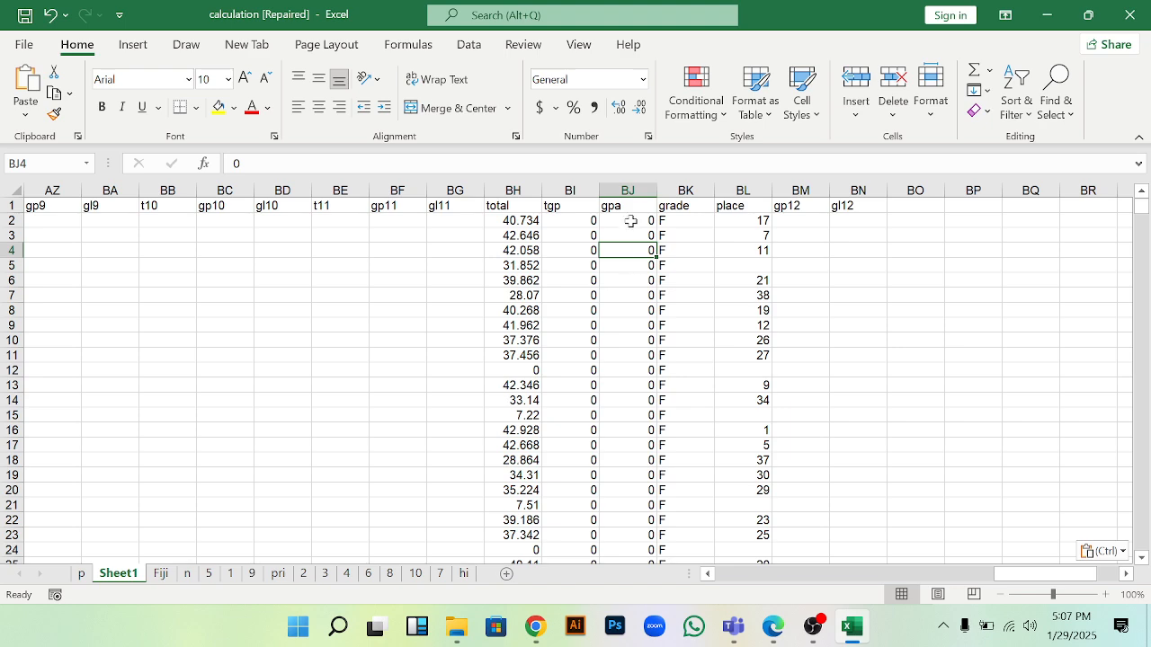
{"action": "left_click", "coordinate": [743, 220]}
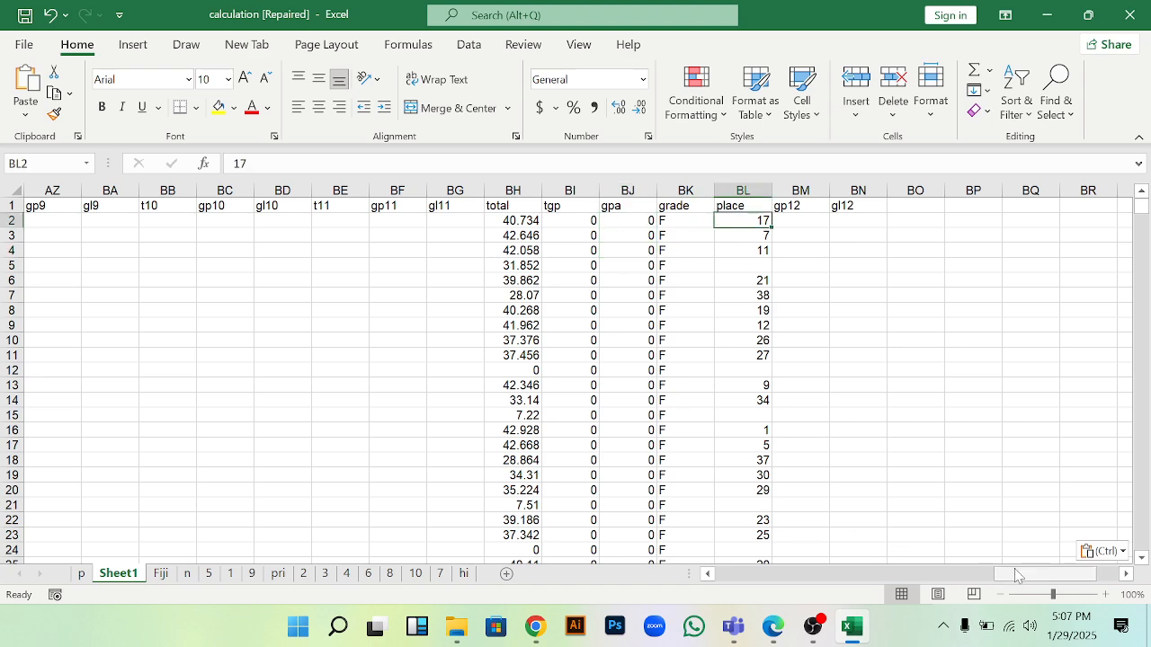
{"action": "left_click_drag", "start_coordinate": [1016, 576], "coordinate": [875, 576]}
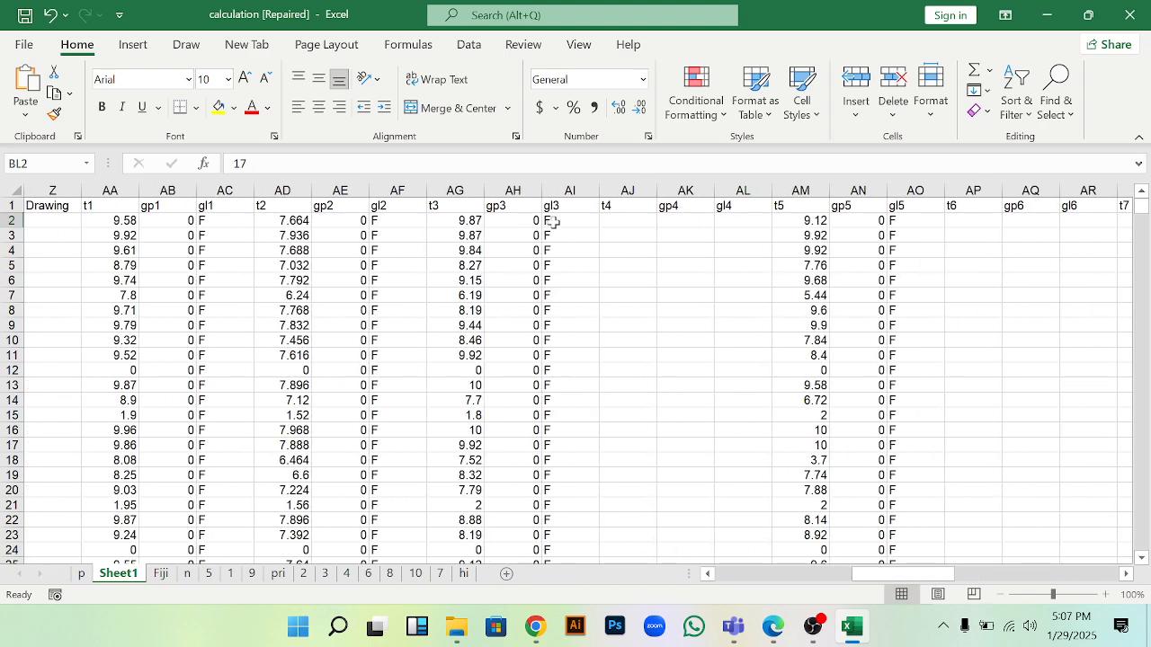
{"action": "left_click", "coordinate": [551, 221]}
{"action": "left_click", "coordinate": [497, 221]}
{"action": "left_click", "coordinate": [448, 218]}
{"action": "left_click", "coordinate": [413, 234]}
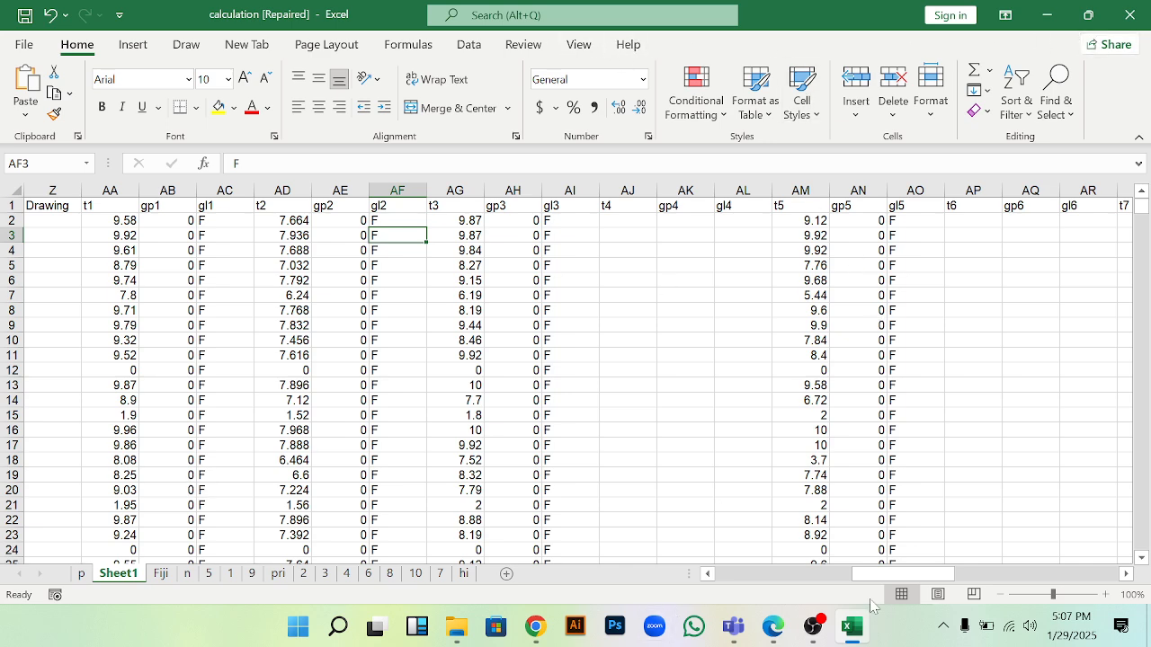
- Switch to the calculation spreadsheet in Google Sheets and zoom the page out to show more of sheet p
{"action": "mouse_move", "coordinate": [861, 634]}
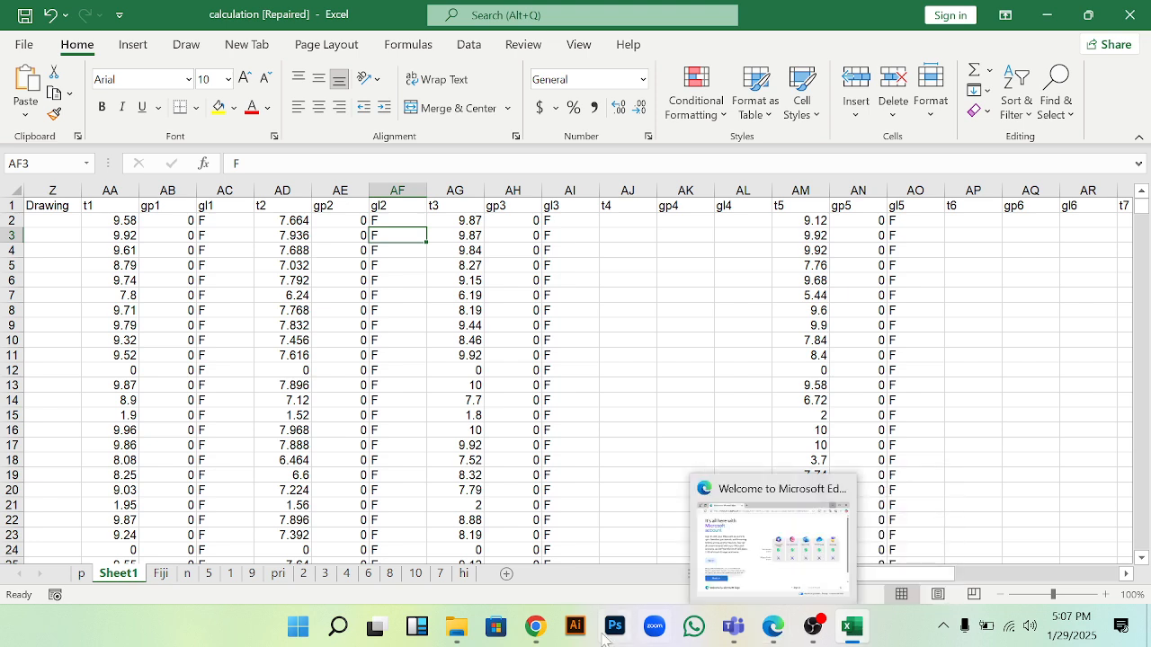
{"action": "mouse_move", "coordinate": [536, 630]}
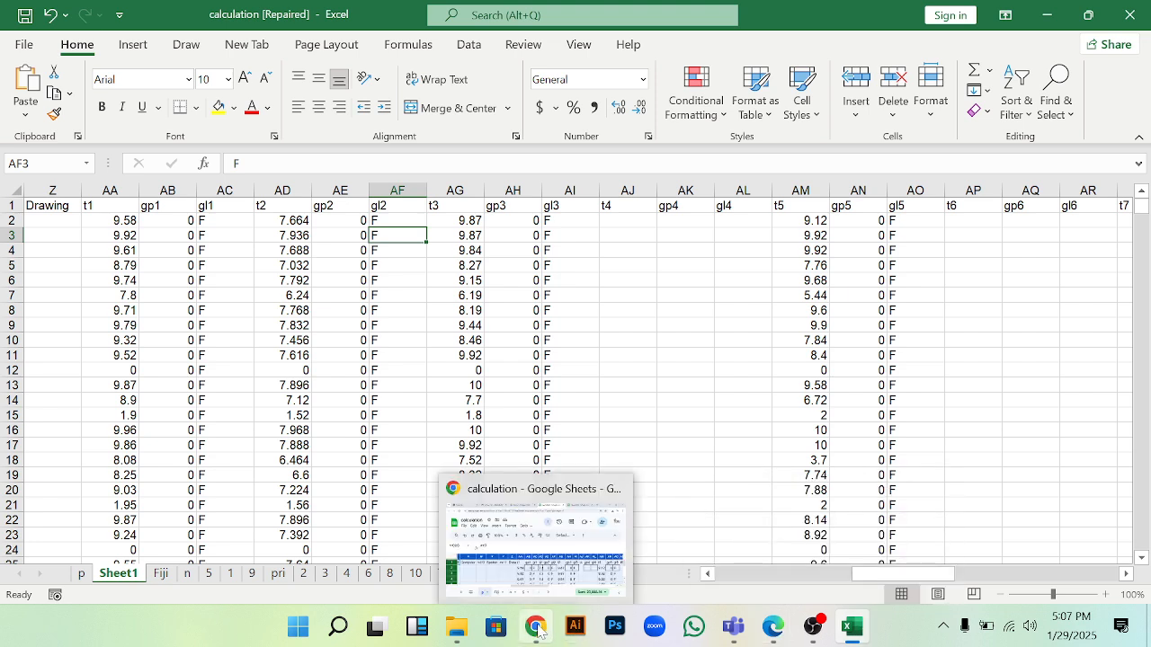
{"action": "left_click", "coordinate": [536, 491]}
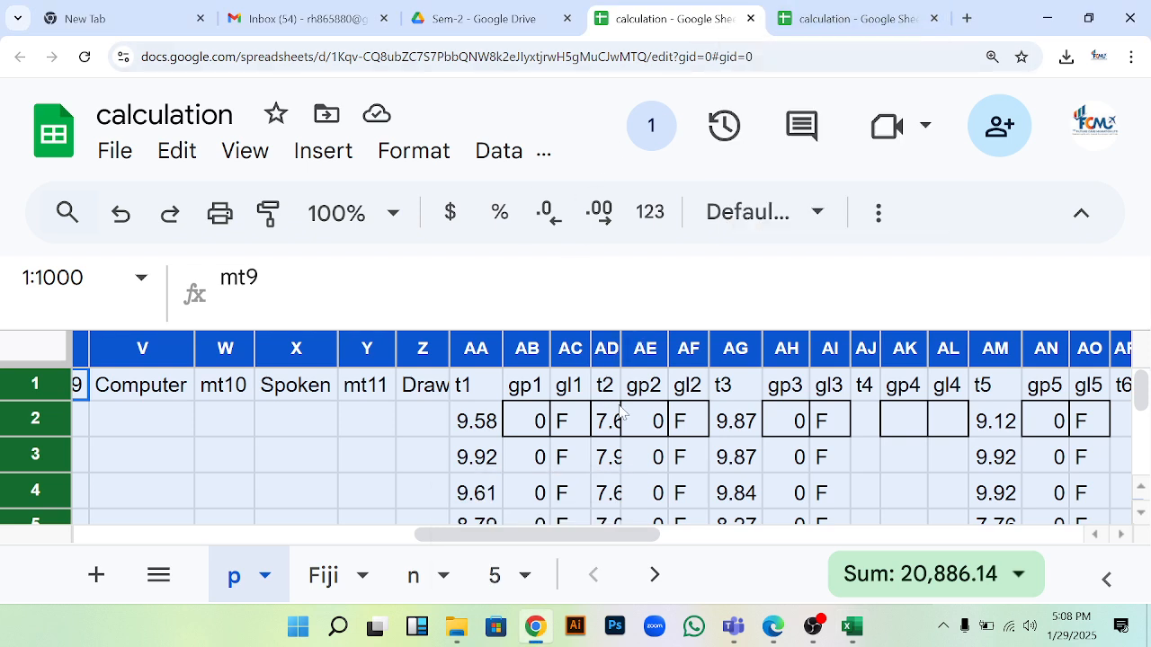
{"action": "scroll", "coordinate": [620, 412], "scroll_direction": "down", "scroll_amount": 2}
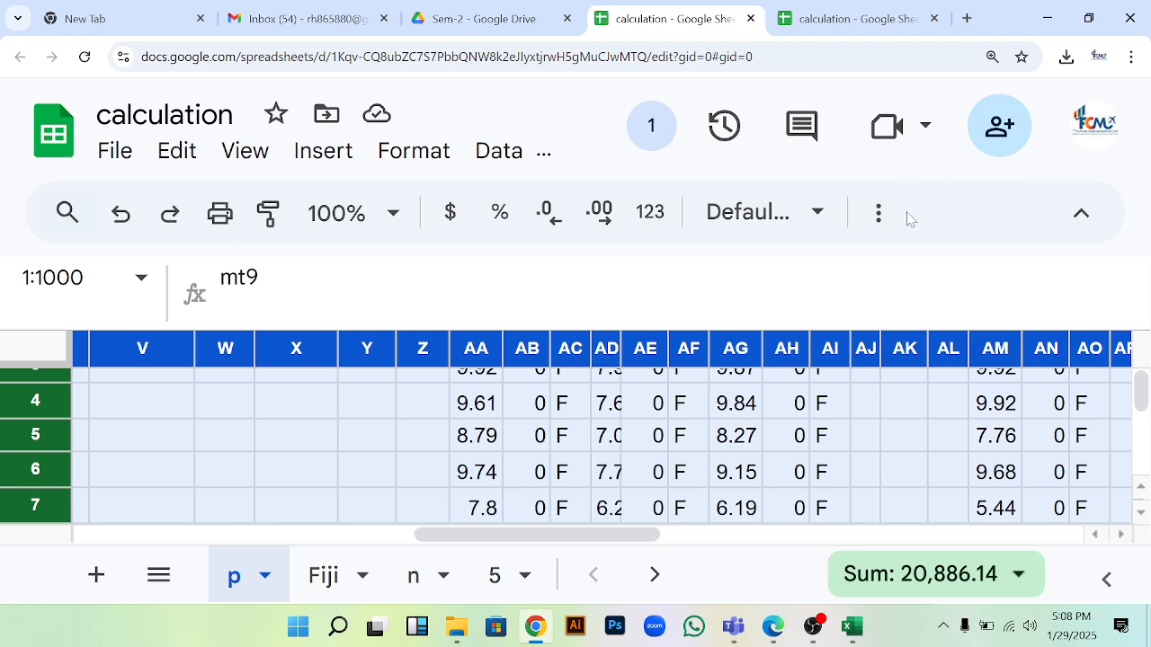
{"action": "key", "text": "ctrl+minus"}
{"action": "key", "text": "ctrl+minus"}
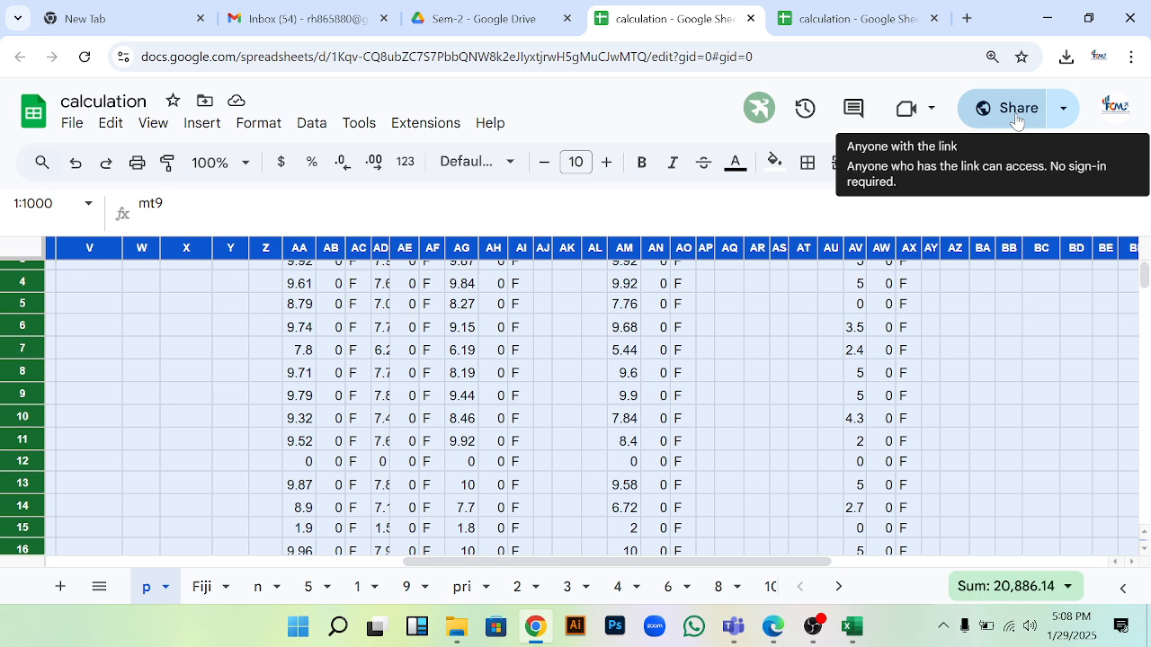
- Open the sharing settings of the calculation spreadsheet, dismiss the email collaborators tip, and copy the file link
{"action": "left_click", "coordinate": [74, 124]}
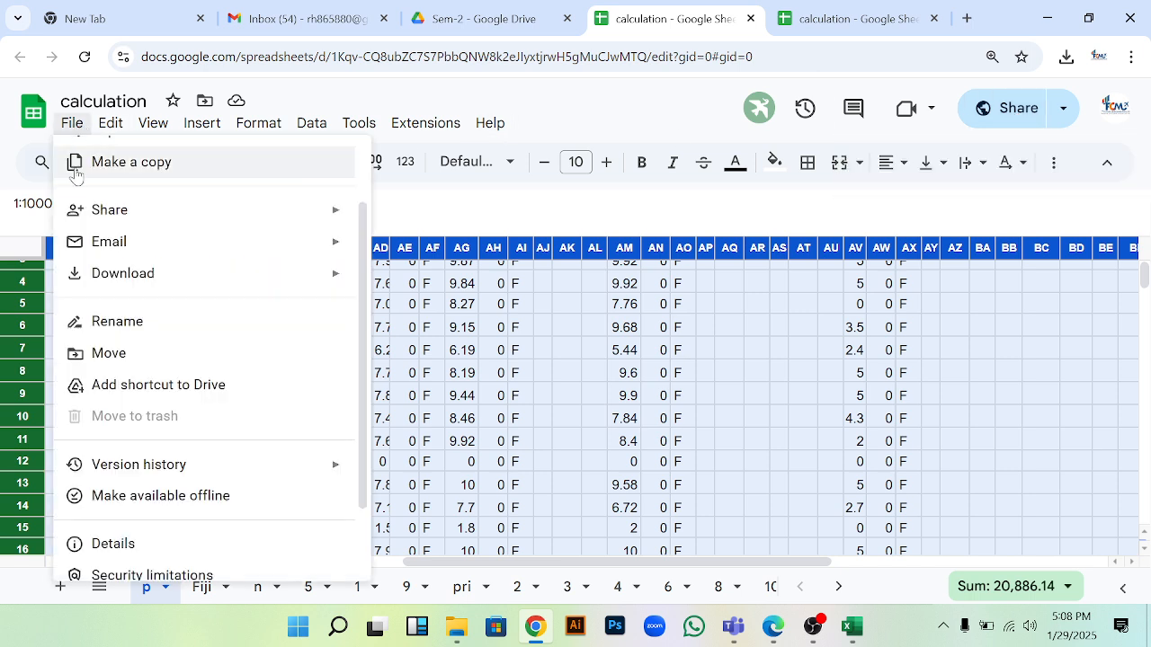
{"action": "scroll", "coordinate": [161, 477], "scroll_direction": "down", "scroll_amount": 2}
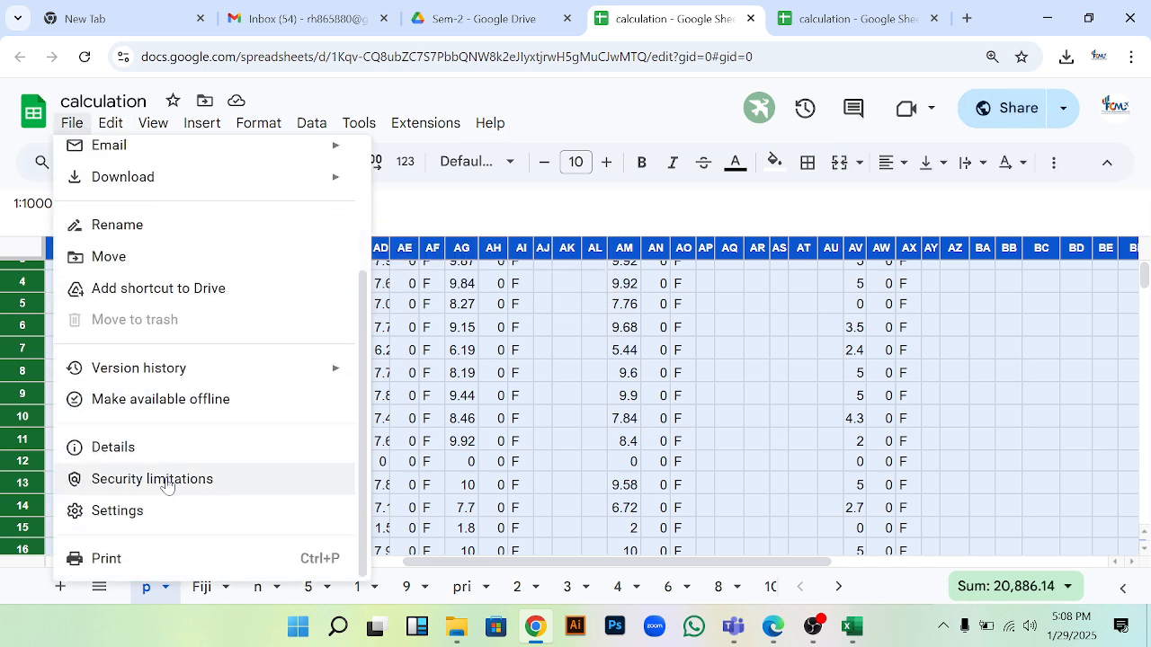
{"action": "scroll", "coordinate": [162, 537], "scroll_direction": "up", "scroll_amount": 2}
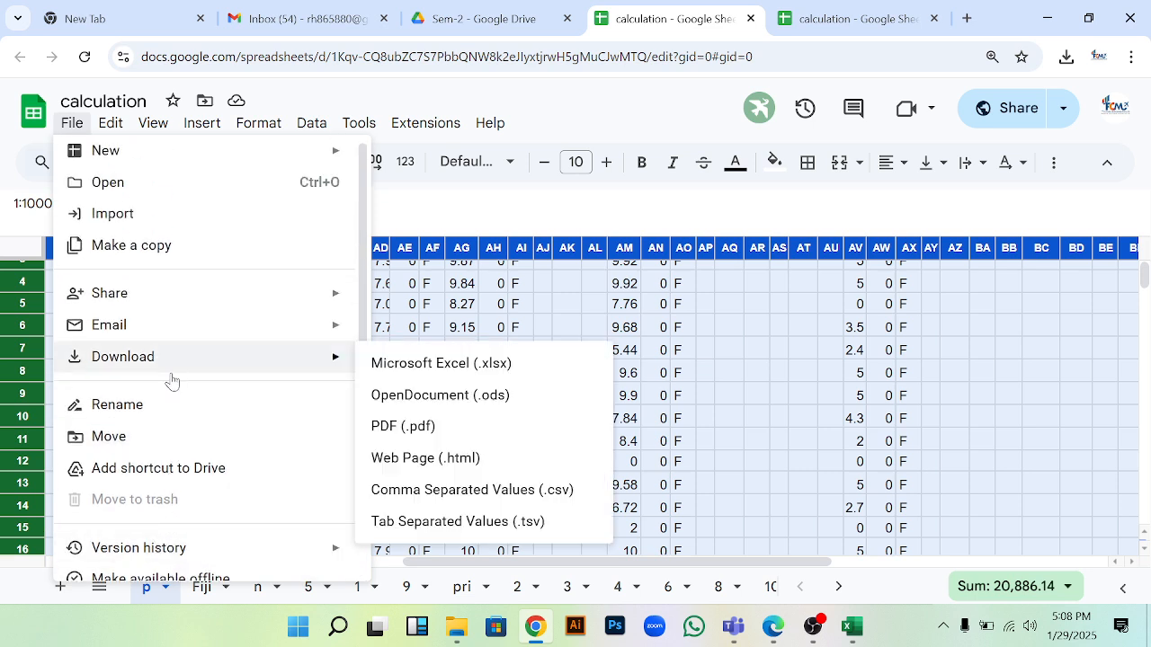
{"action": "mouse_move", "coordinate": [154, 300]}
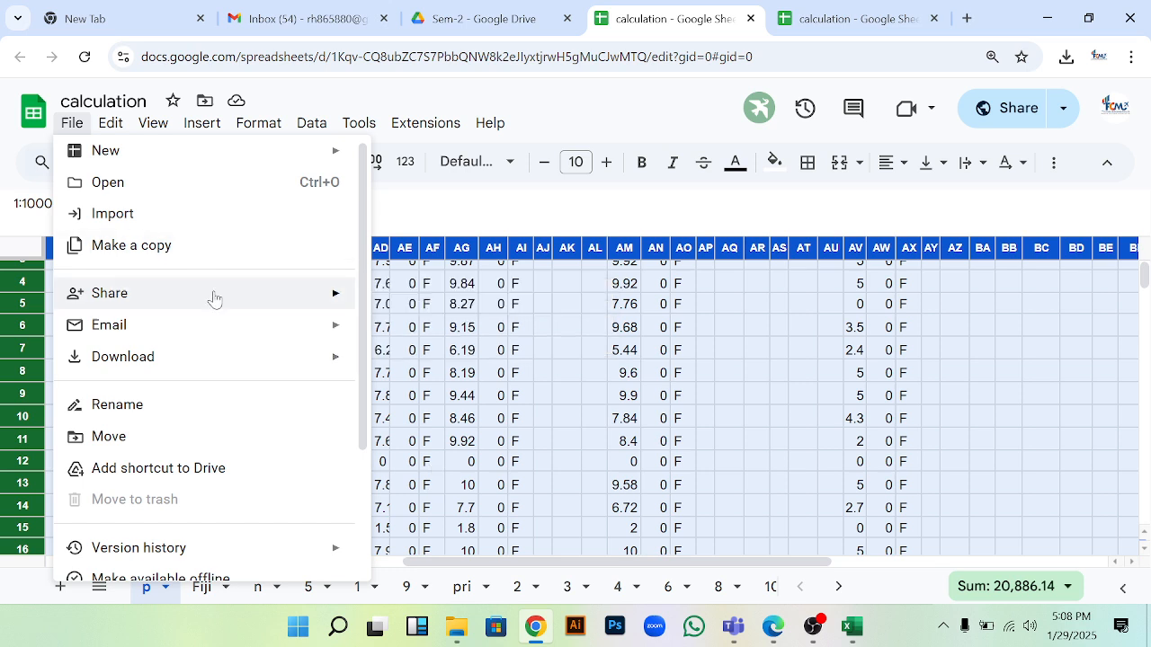
{"action": "mouse_move", "coordinate": [207, 329]}
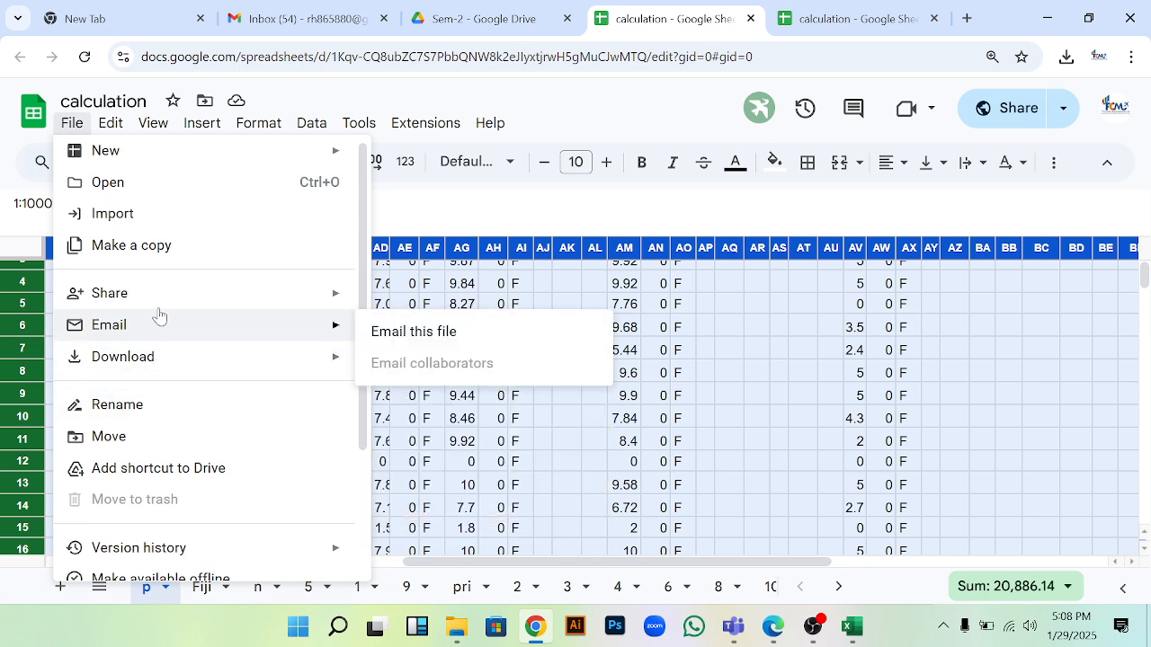
{"action": "mouse_move", "coordinate": [190, 300]}
{"action": "left_click", "coordinate": [452, 303]}
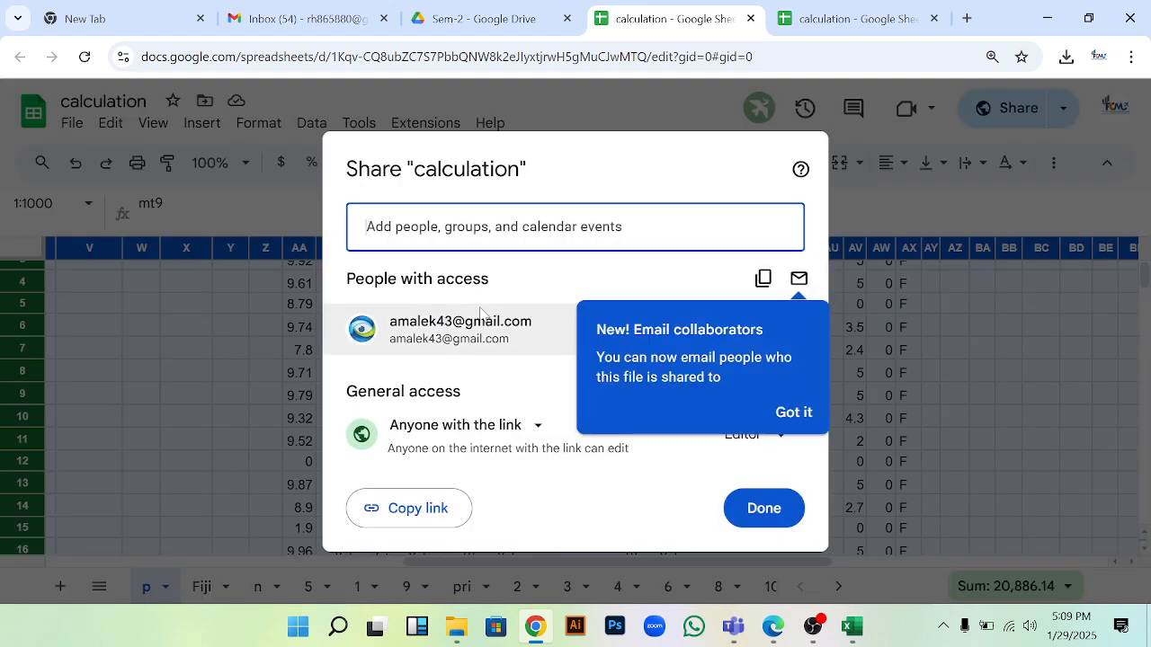
{"action": "left_click", "coordinate": [793, 413]}
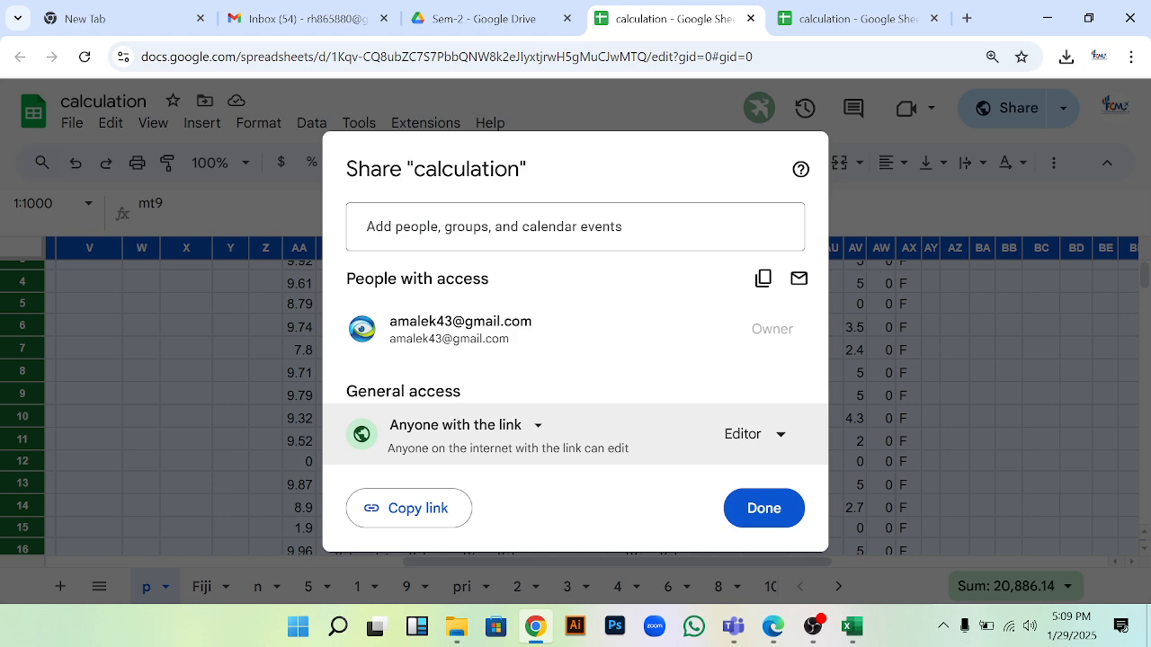
{"action": "left_click", "coordinate": [411, 514]}
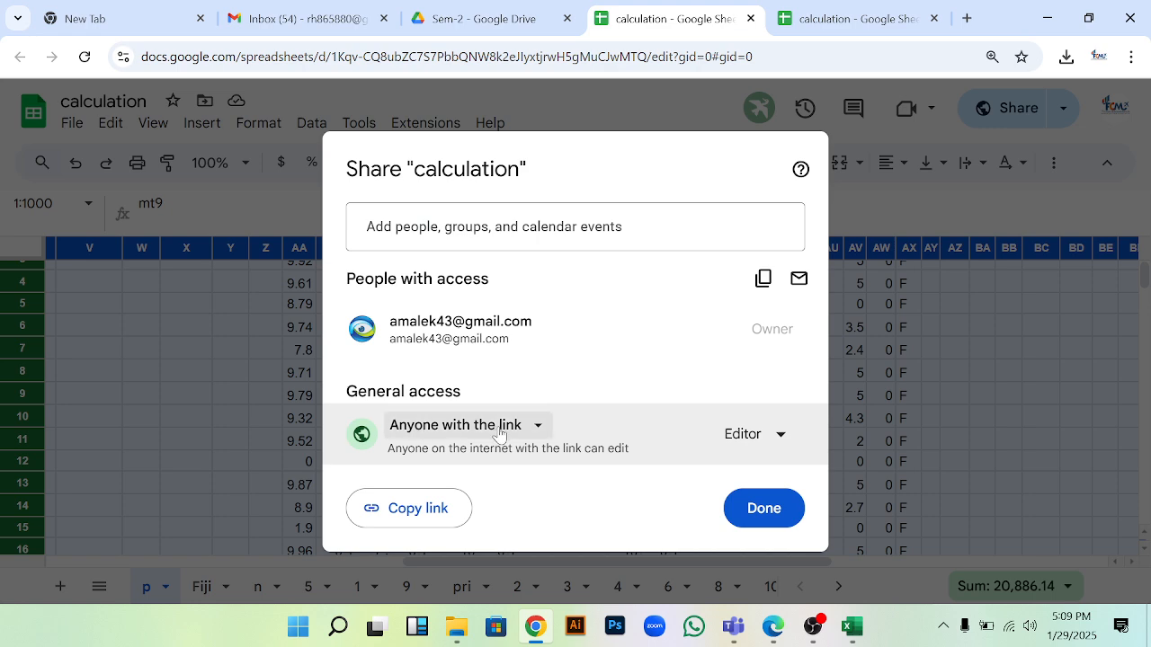
- Try to set the role for anyone with the link to Viewer, and review the available roles
{"action": "left_click", "coordinate": [778, 436]}
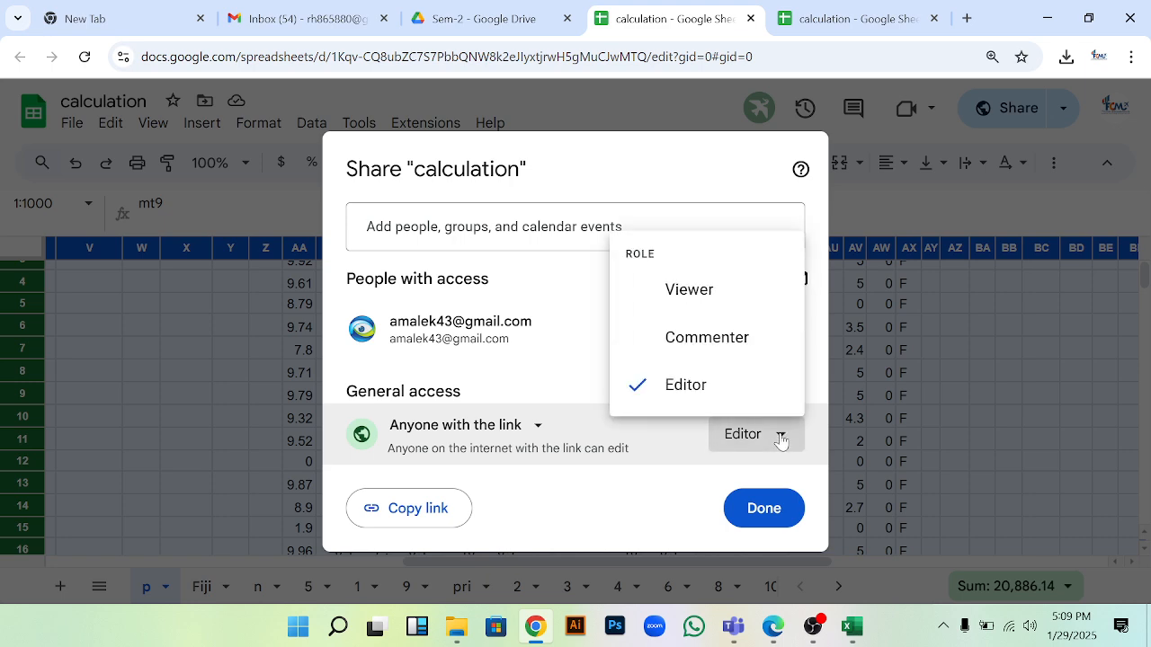
{"action": "left_click", "coordinate": [664, 289]}
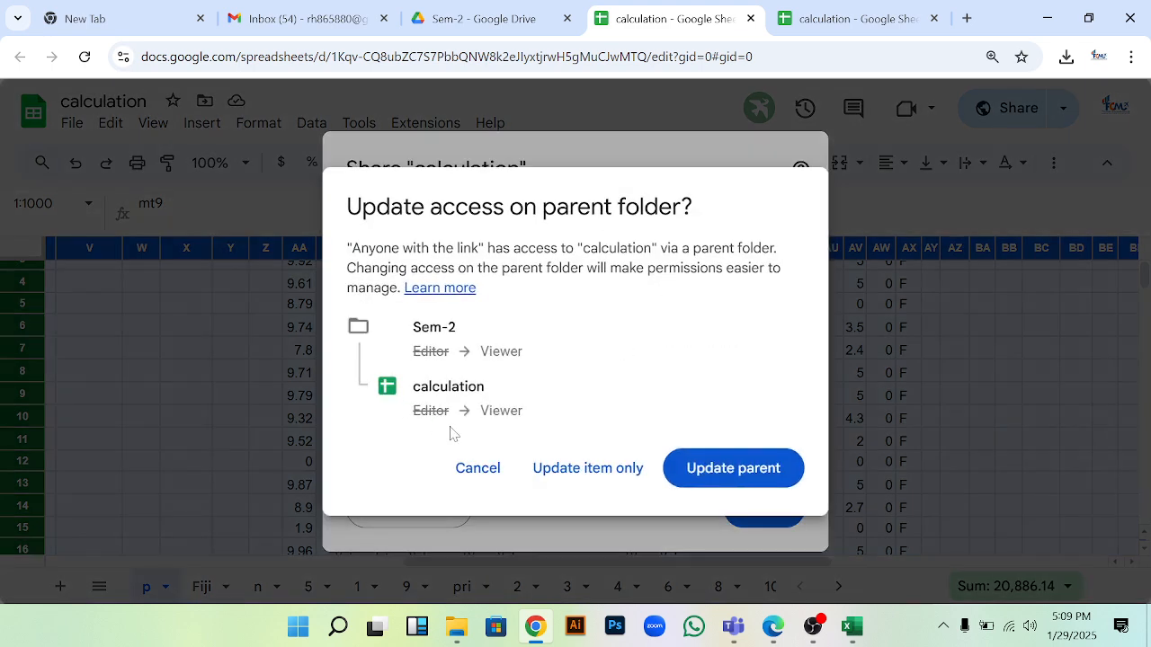
{"action": "left_click", "coordinate": [464, 470]}
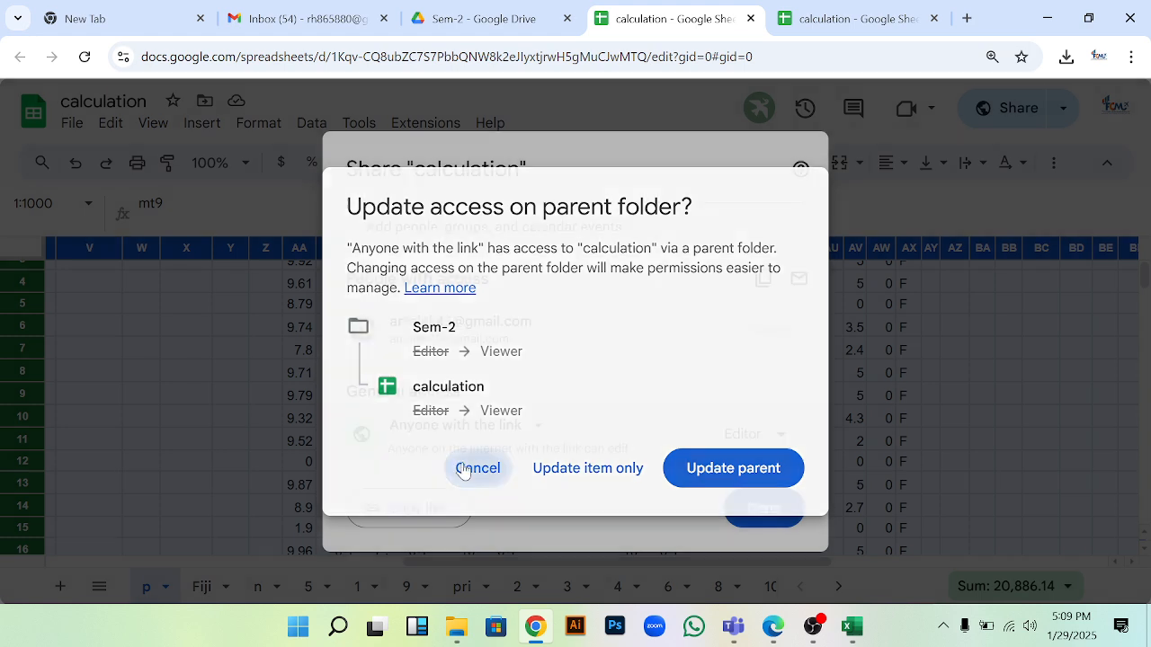
{"action": "left_click", "coordinate": [778, 436]}
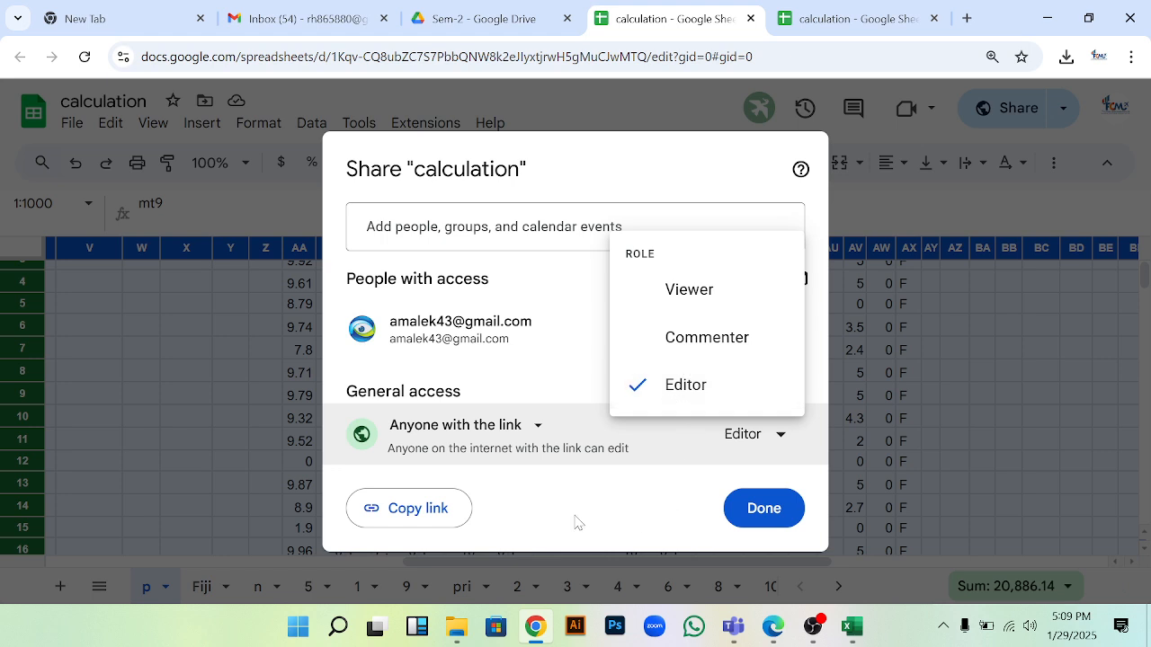
{"action": "left_click", "coordinate": [544, 477]}
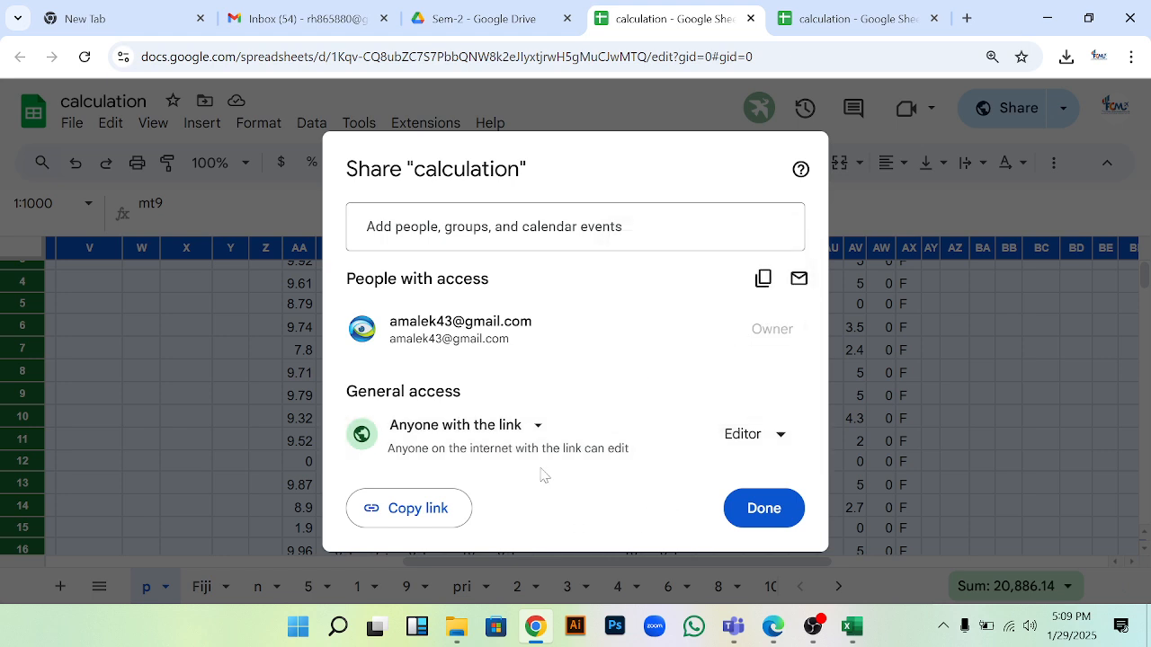
- Try to change the spreadsheet's general access to Restricted
{"action": "left_click", "coordinate": [537, 429]}
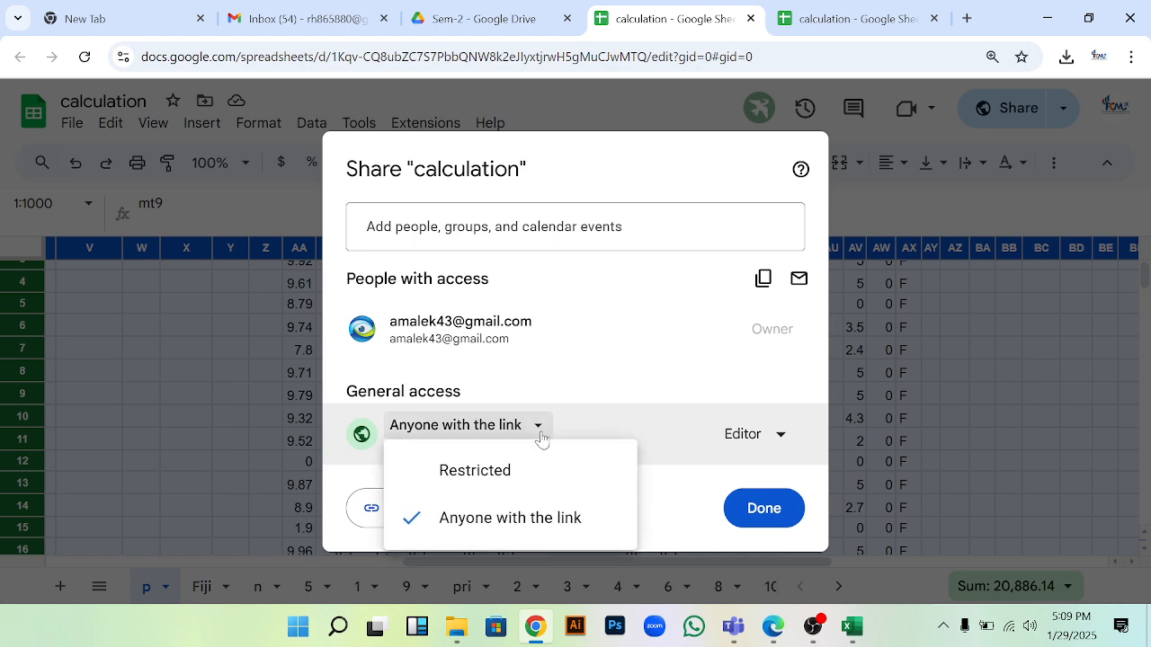
{"action": "left_click", "coordinate": [464, 480]}
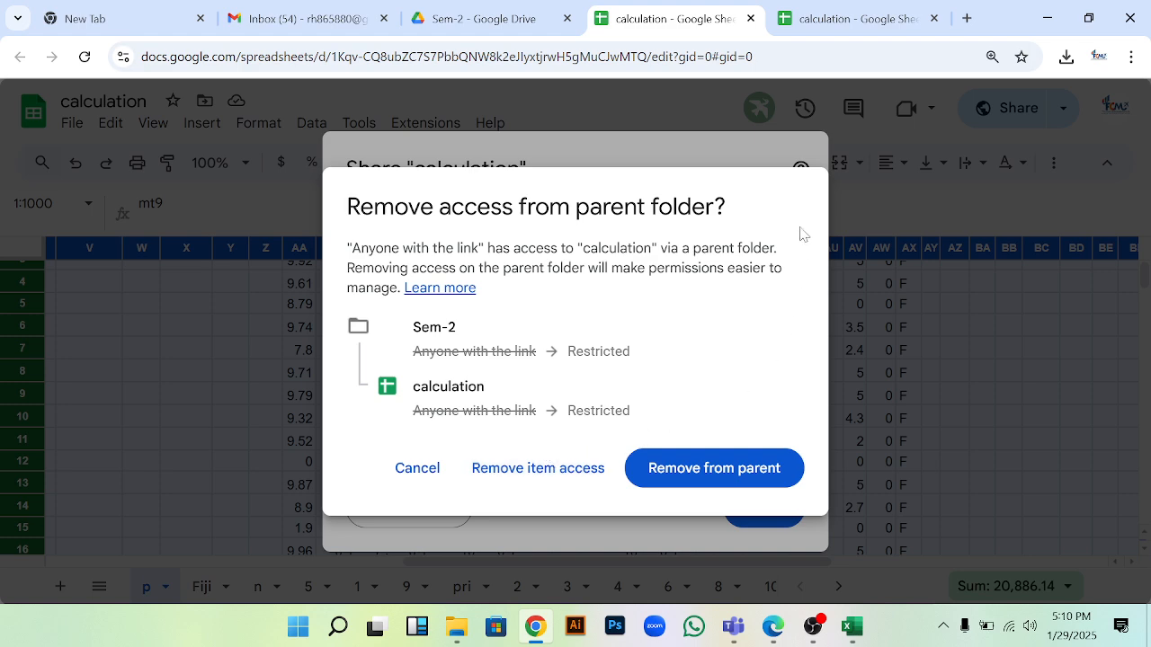
{"action": "left_click", "coordinate": [458, 158]}
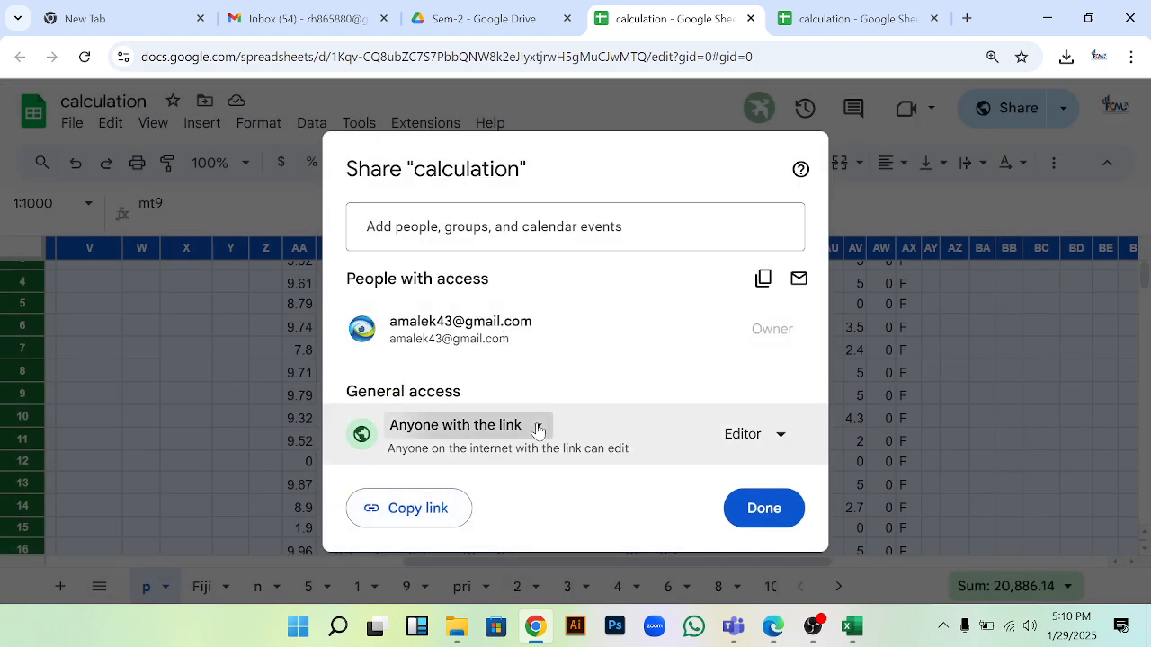
{"action": "left_click", "coordinate": [533, 427]}
{"action": "left_click", "coordinate": [479, 475]}
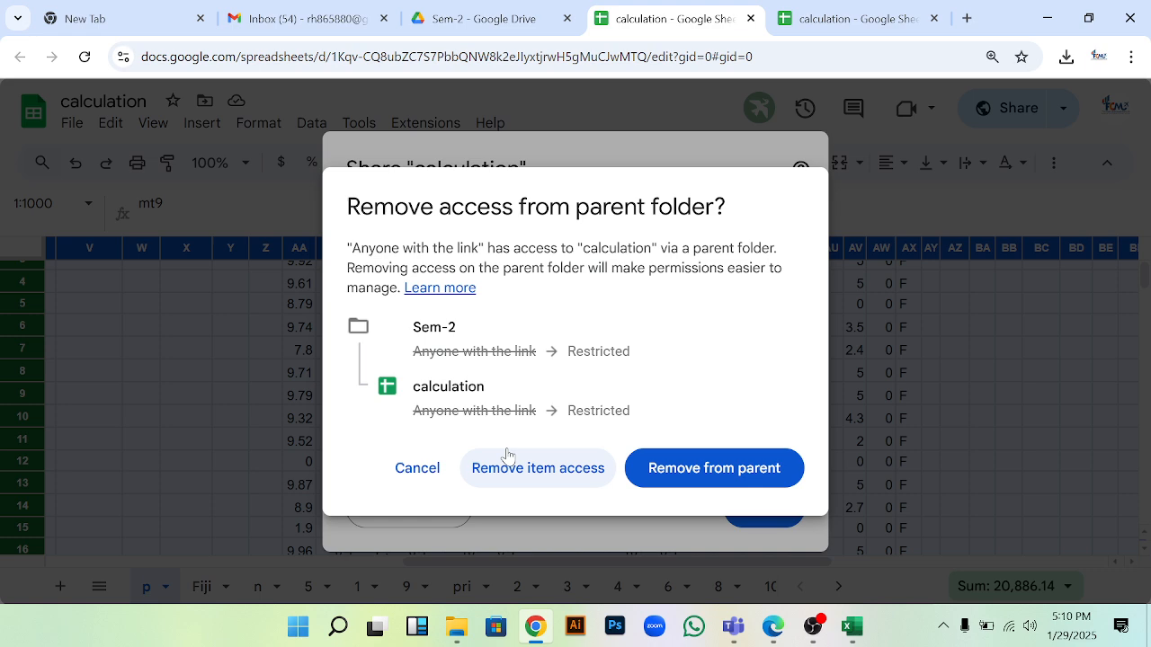
{"action": "left_click", "coordinate": [416, 468]}
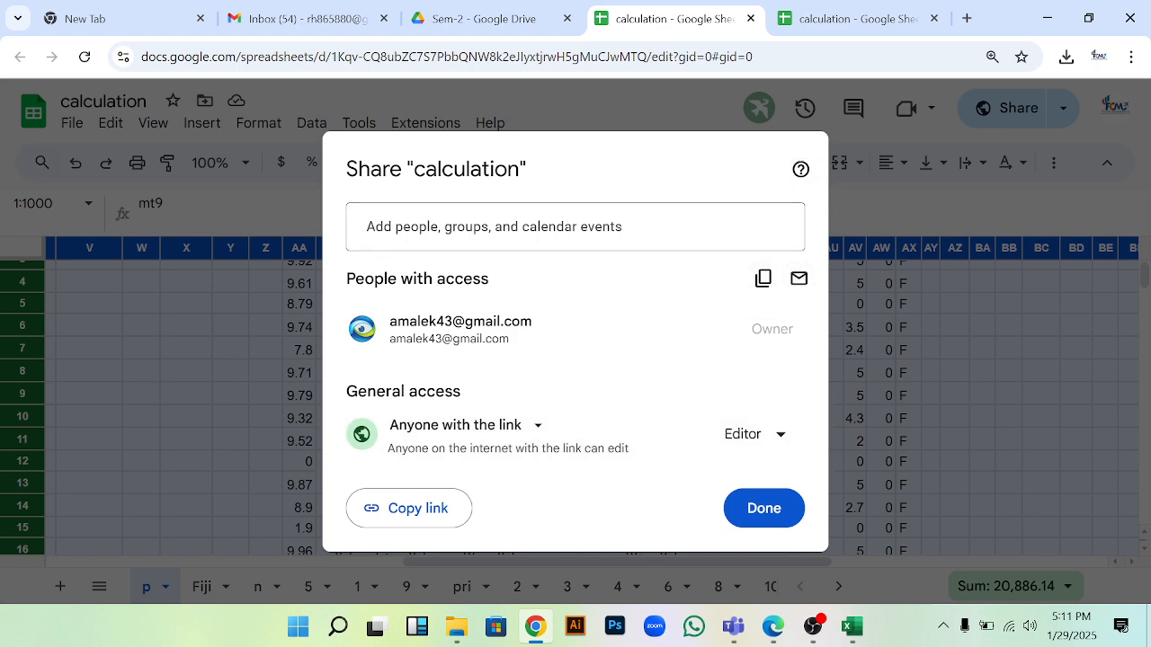
- Look over the email form for people with access to the file, cancel it, and close the sharing settings
{"action": "left_click", "coordinate": [798, 278]}
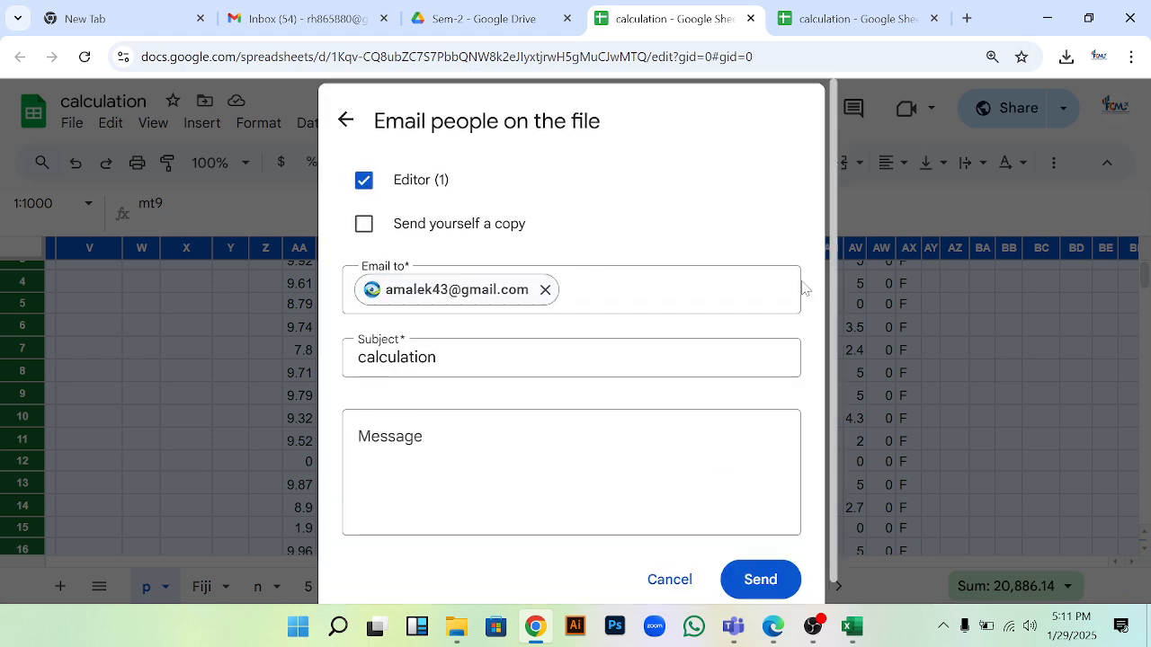
{"action": "scroll", "coordinate": [431, 402], "scroll_direction": "down", "scroll_amount": 1}
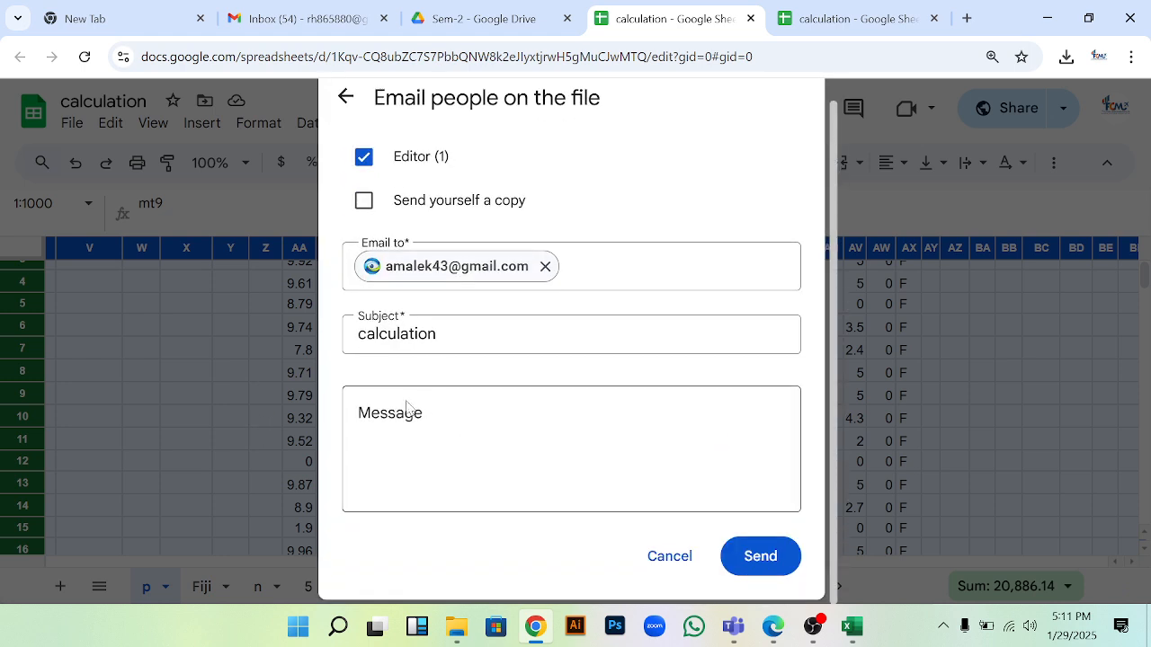
{"action": "left_click", "coordinate": [450, 425]}
{"action": "left_click", "coordinate": [668, 559]}
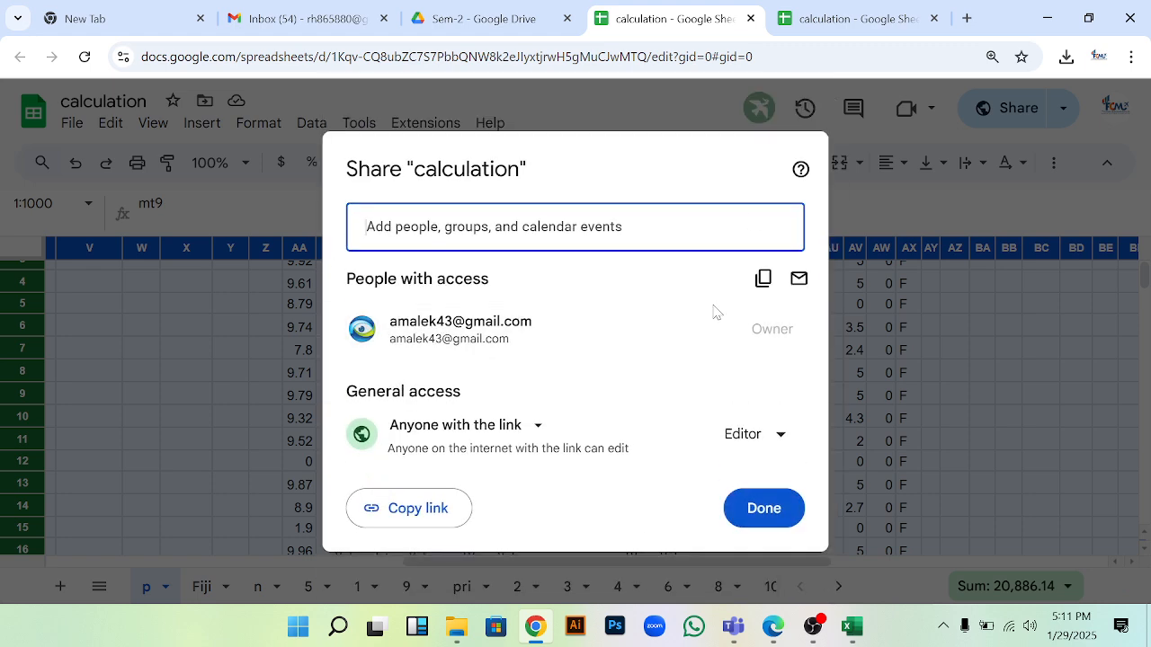
{"action": "left_click", "coordinate": [927, 337]}
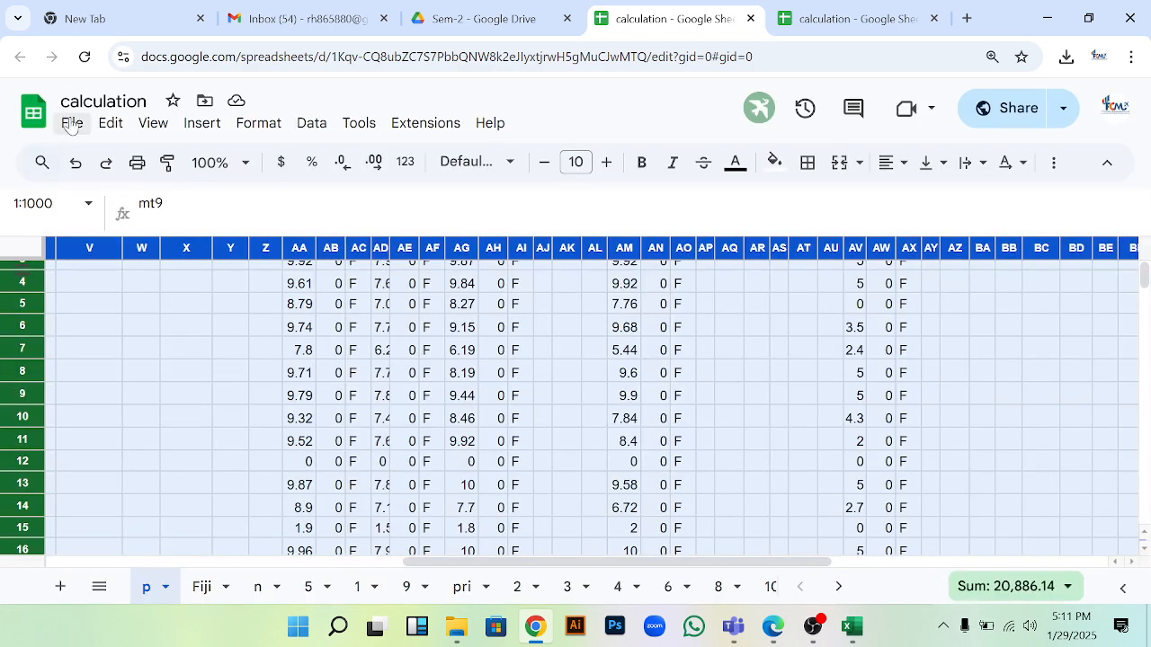
- Open the Publish to the web settings for the spreadsheet and choose sheet Fiji as the content for the link
{"action": "left_click", "coordinate": [71, 123]}
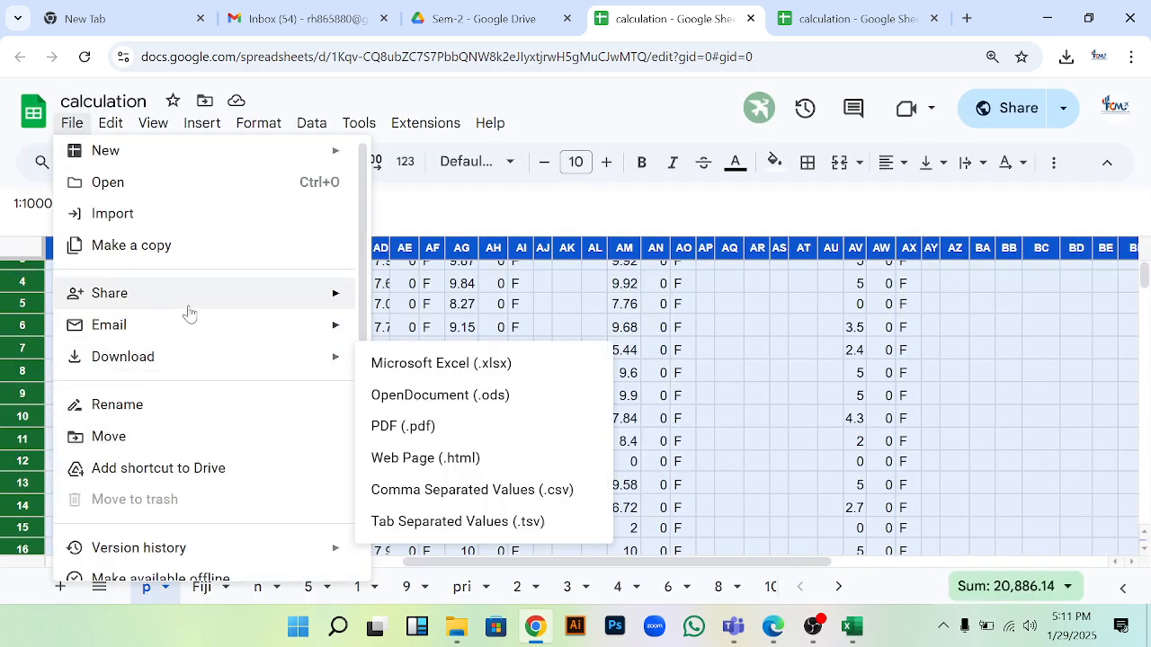
{"action": "mouse_move", "coordinate": [197, 300]}
{"action": "left_click", "coordinate": [433, 336]}
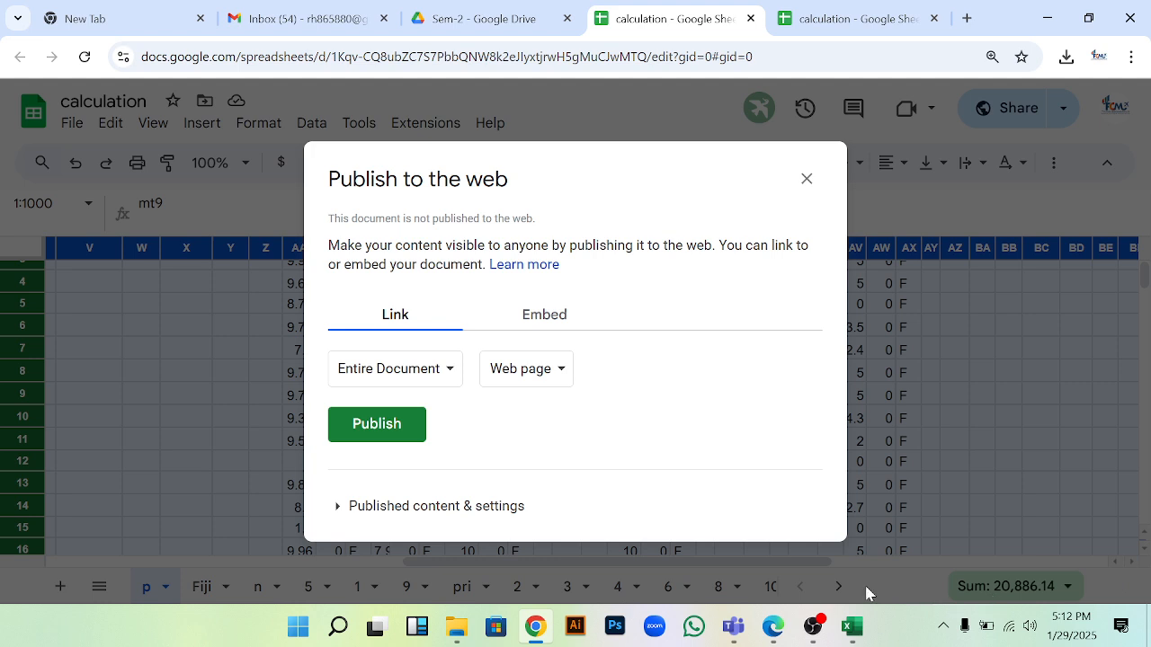
{"action": "left_click", "coordinate": [451, 375]}
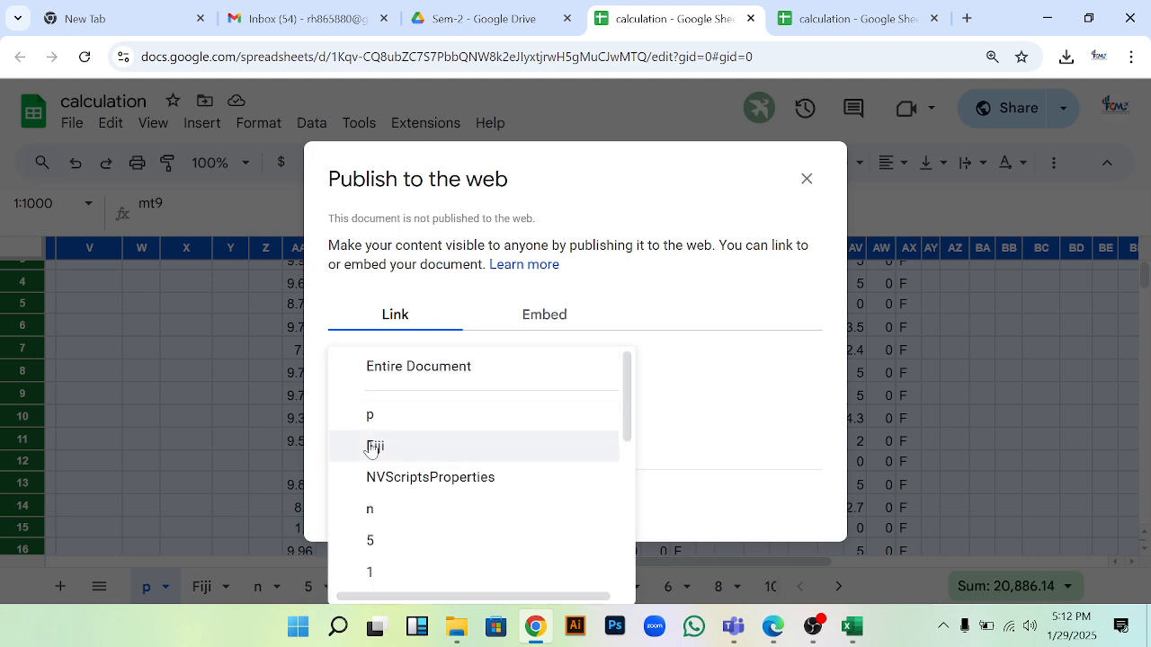
{"action": "scroll", "coordinate": [372, 444], "scroll_direction": "down", "scroll_amount": 2}
{"action": "scroll", "coordinate": [371, 485], "scroll_direction": "up", "scroll_amount": 1}
{"action": "scroll", "coordinate": [373, 464], "scroll_direction": "up", "scroll_amount": 1}
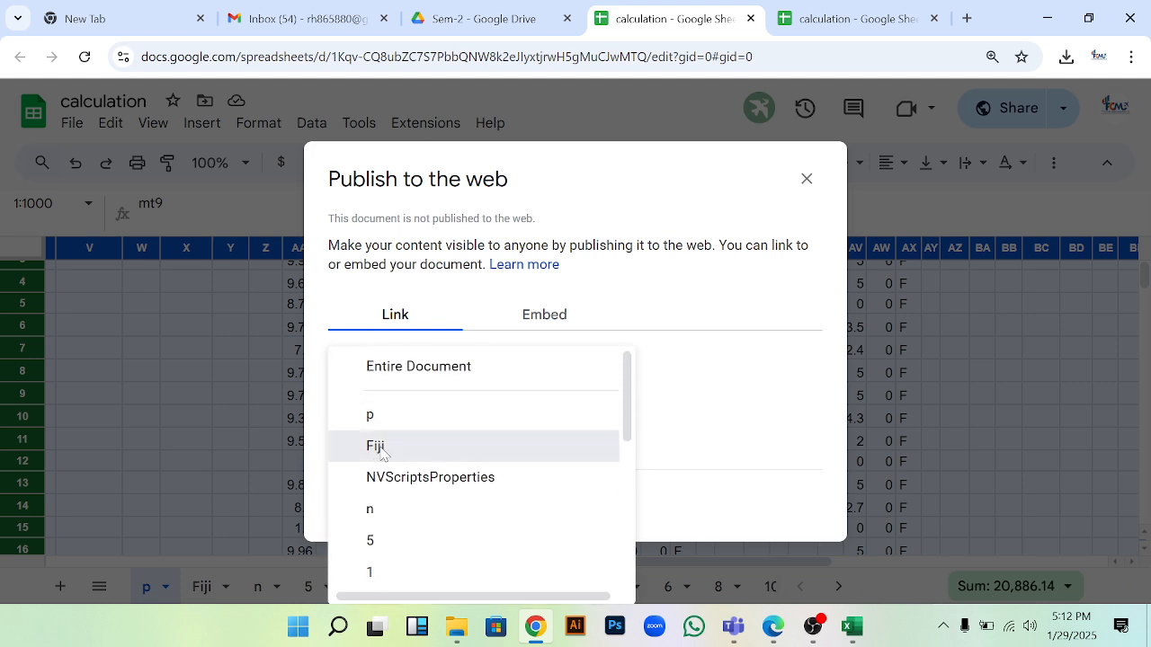
{"action": "left_click", "coordinate": [386, 444]}
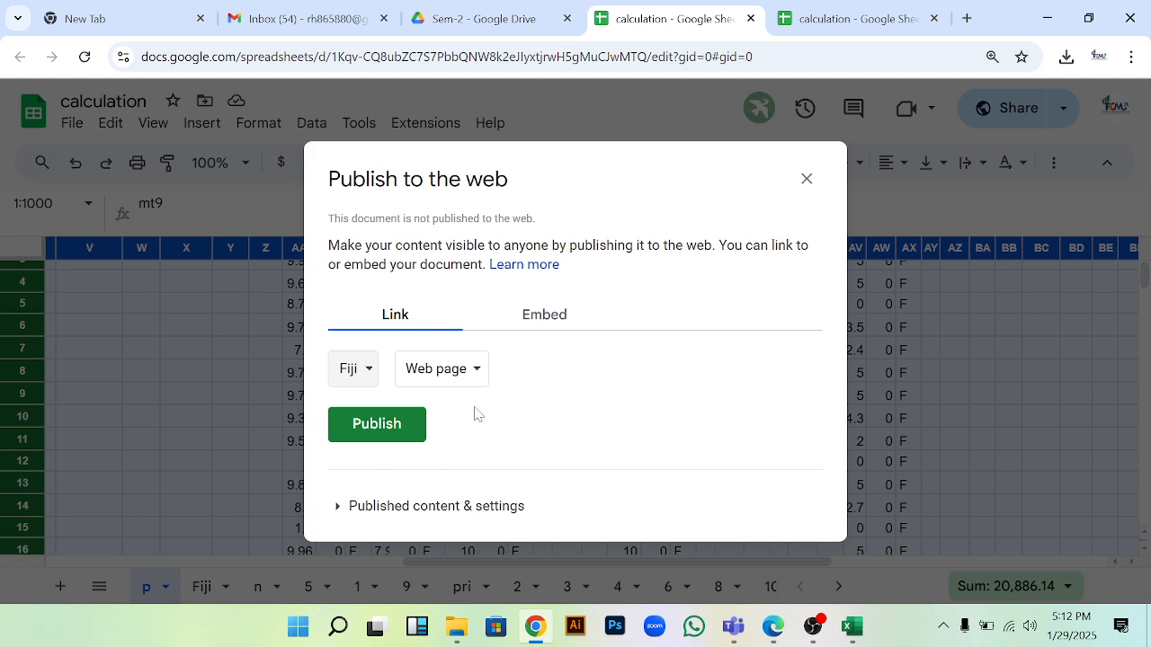
- Check the available publishing formats for sheet Fiji and expand the published content and settings section
{"action": "left_click", "coordinate": [474, 373]}
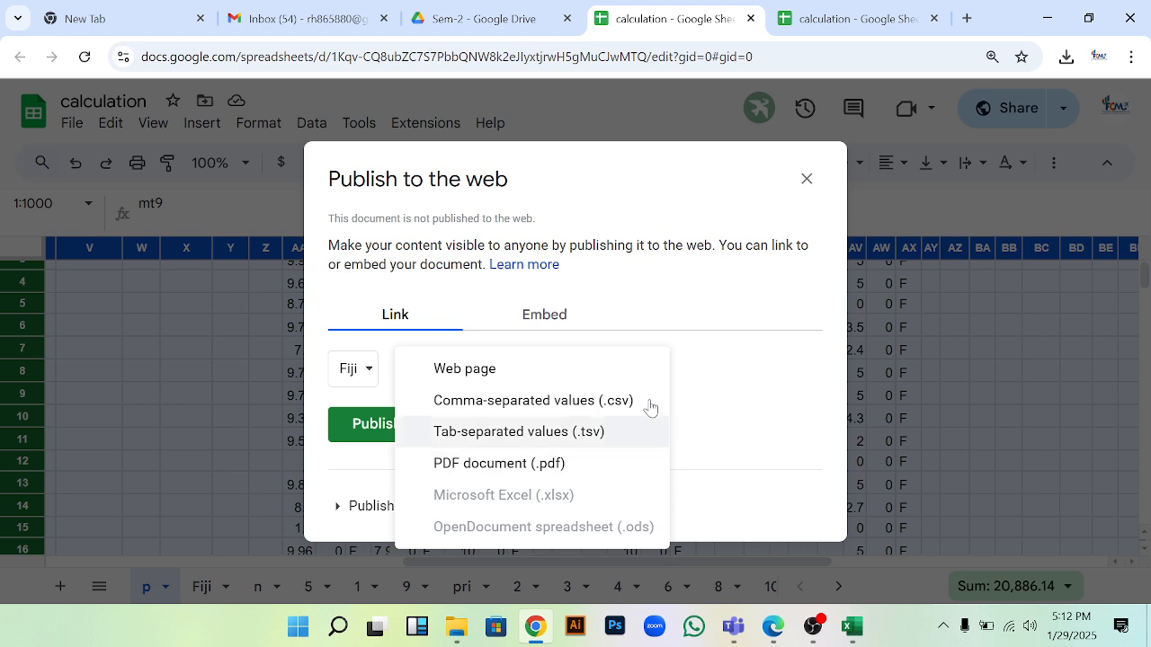
{"action": "left_click", "coordinate": [746, 390]}
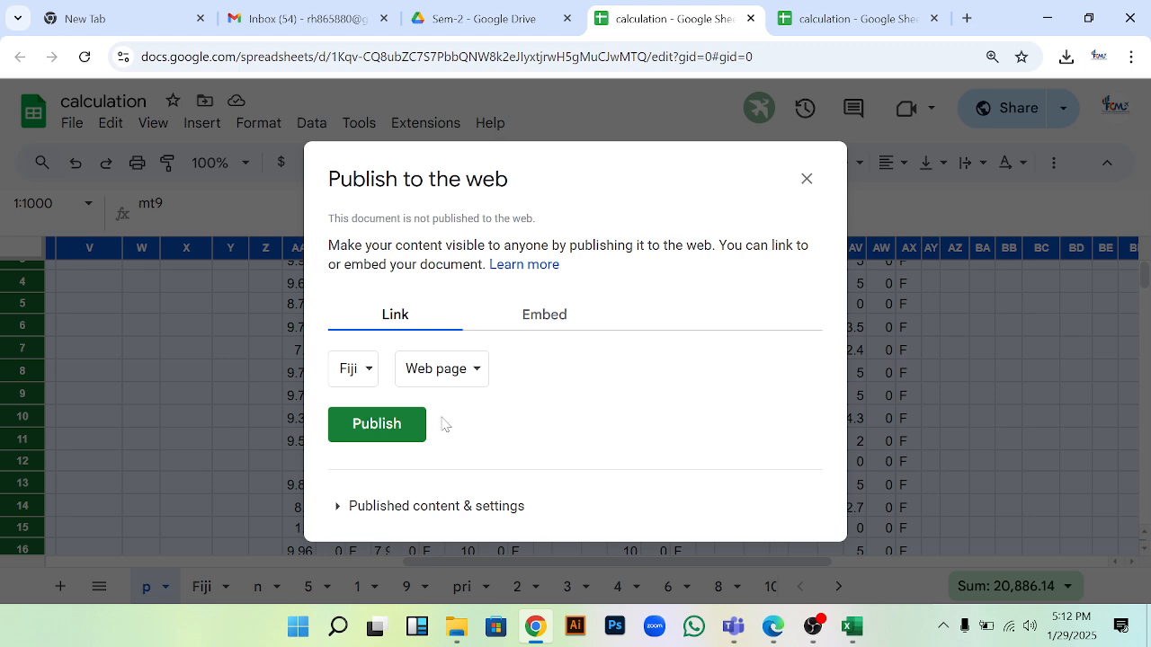
{"action": "left_click", "coordinate": [336, 507]}
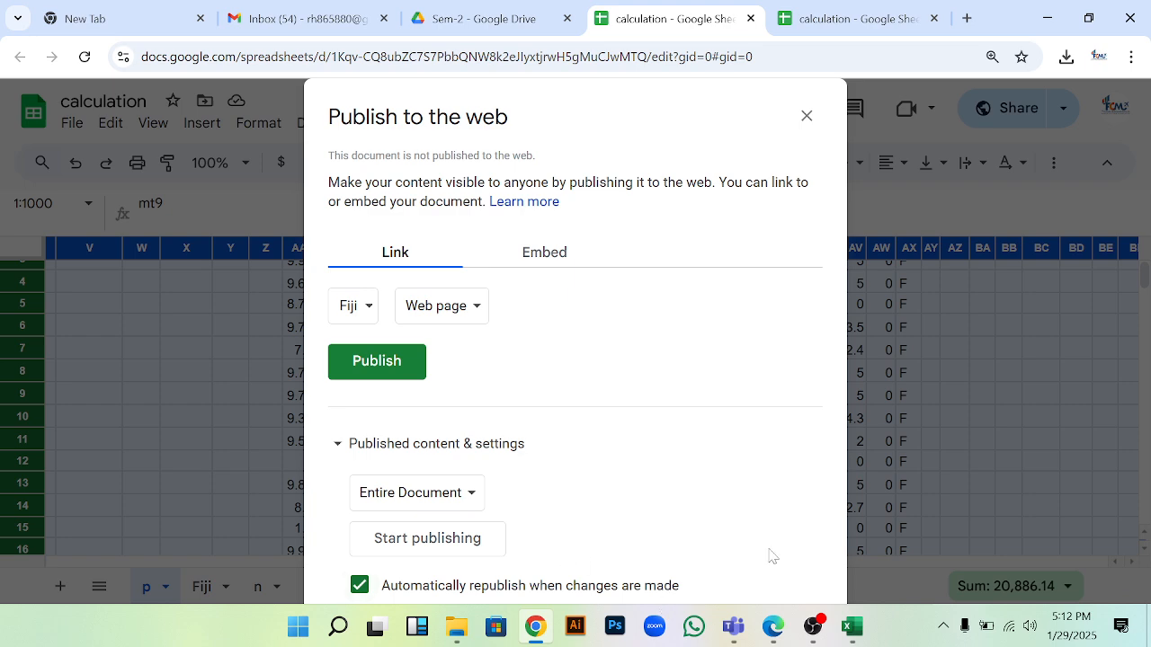
- Switch the web publishing settings to embedding and choose sheet Fiji as the content to embed
{"action": "left_click", "coordinate": [537, 259]}
{"action": "left_click", "coordinate": [544, 260]}
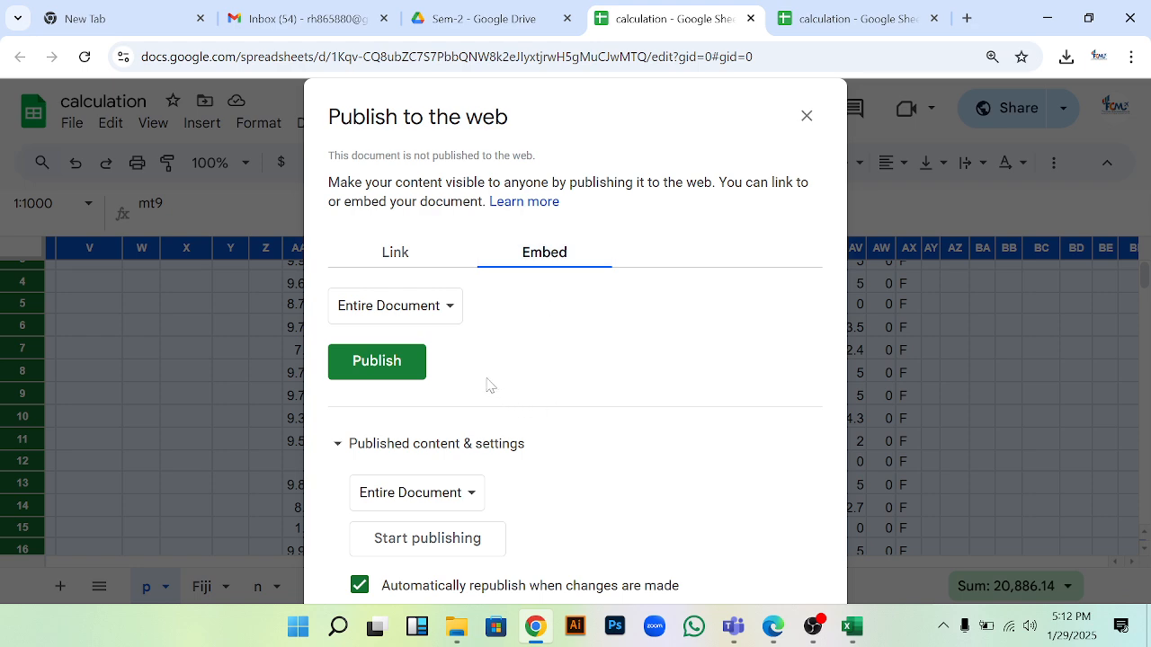
{"action": "left_click", "coordinate": [448, 306]}
{"action": "left_click", "coordinate": [381, 382]}
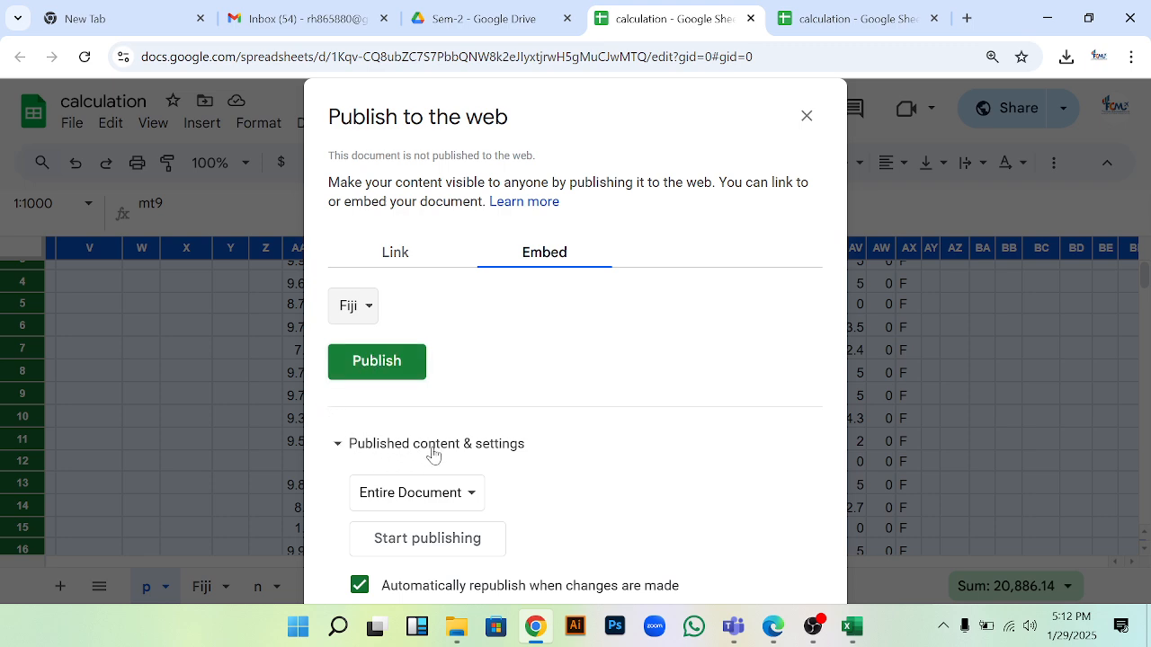
- Look through the list of sheets in the published content settings and close it without changing the selection
{"action": "left_click", "coordinate": [474, 500]}
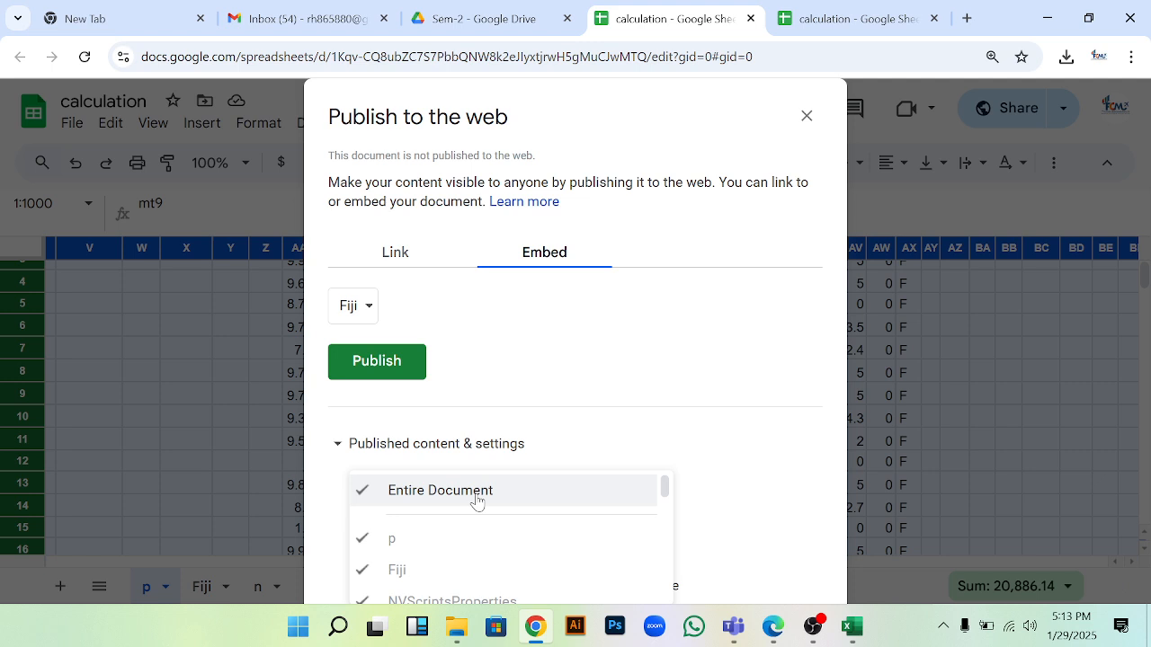
{"action": "scroll", "coordinate": [477, 501], "scroll_direction": "down", "scroll_amount": 2}
{"action": "scroll", "coordinate": [384, 514], "scroll_direction": "up", "scroll_amount": 2}
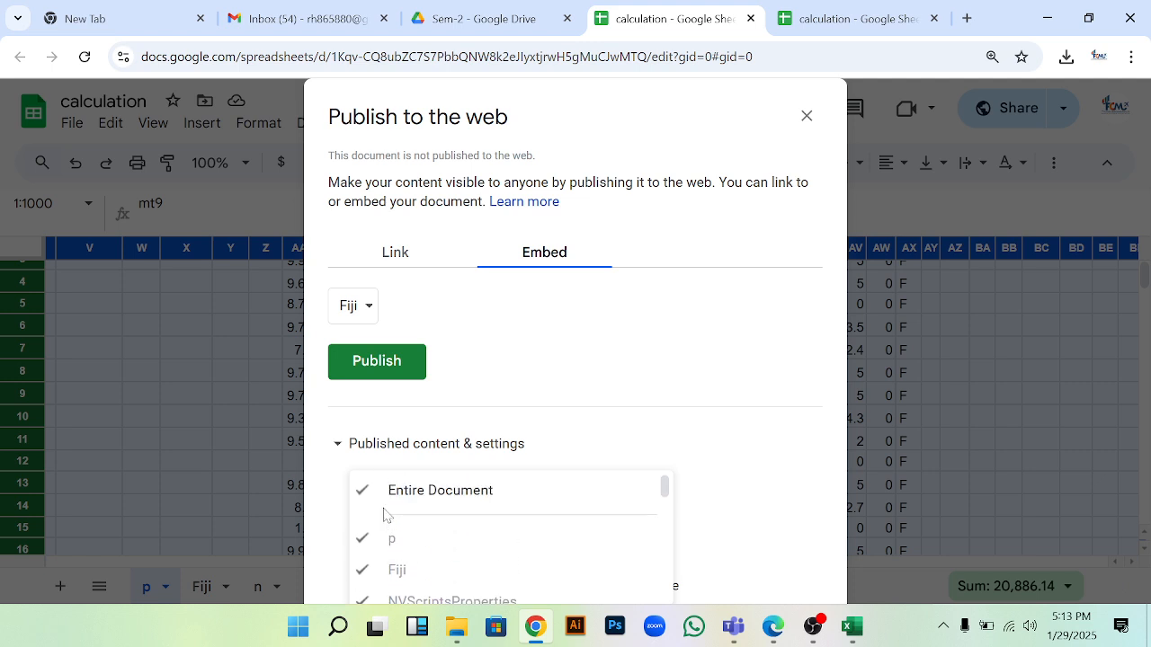
{"action": "scroll", "coordinate": [385, 513], "scroll_direction": "down", "scroll_amount": 2}
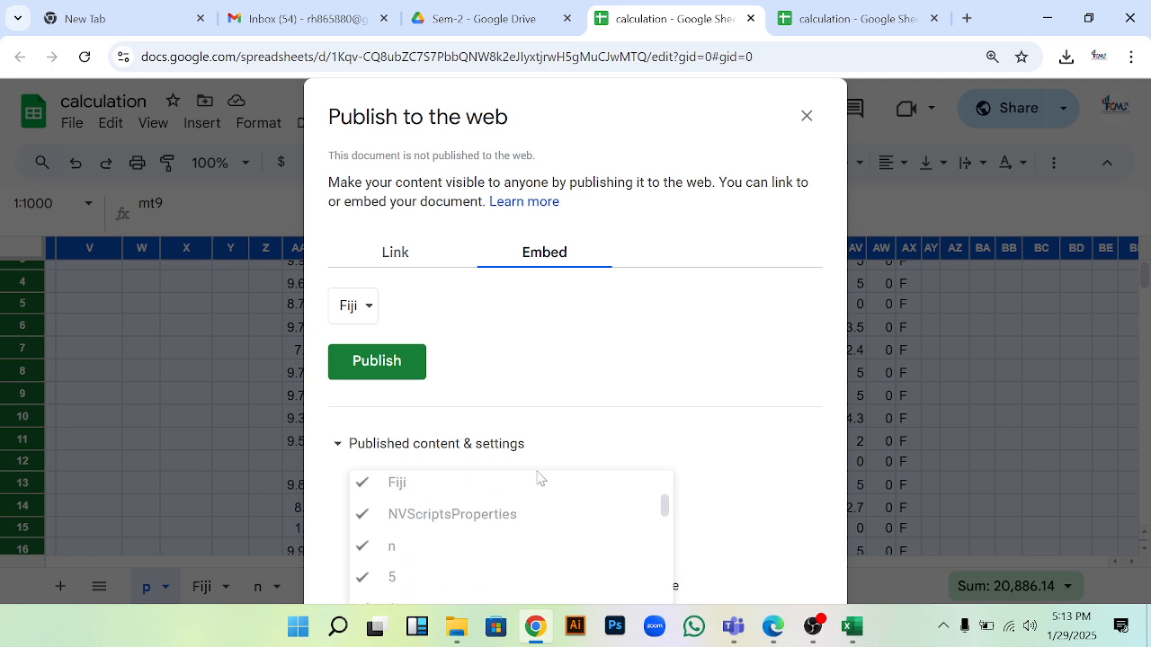
{"action": "left_click", "coordinate": [735, 456]}
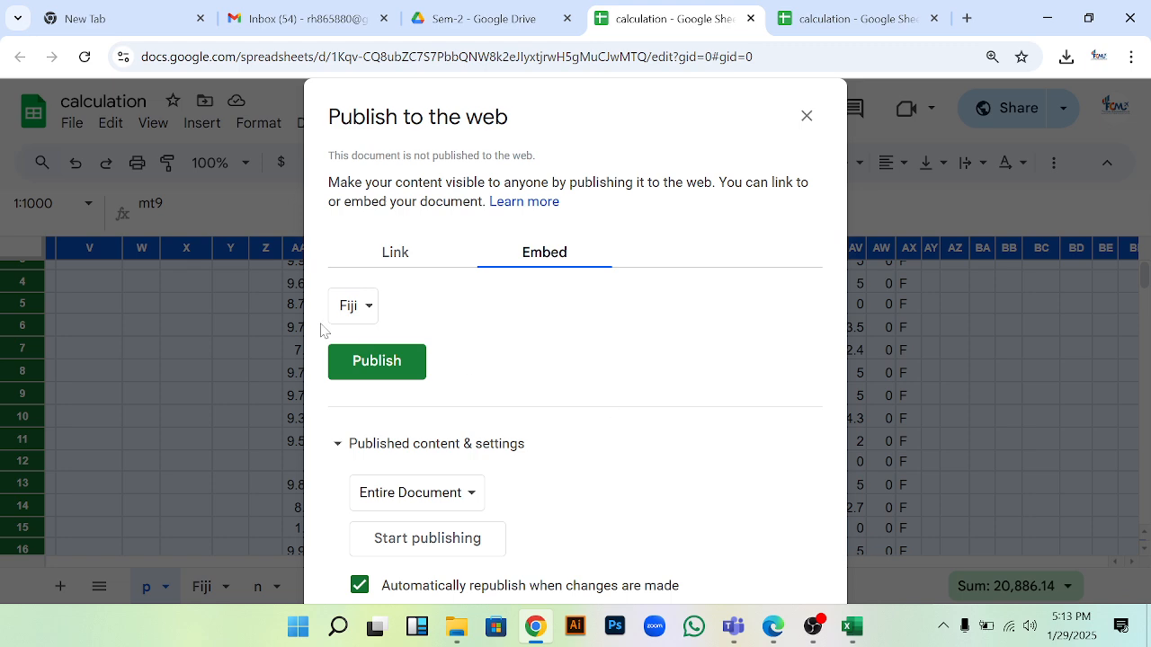
- Publish sheet Fiji to the web as embedded content, confirm the publication and look over the embed code
{"action": "left_click", "coordinate": [377, 364]}
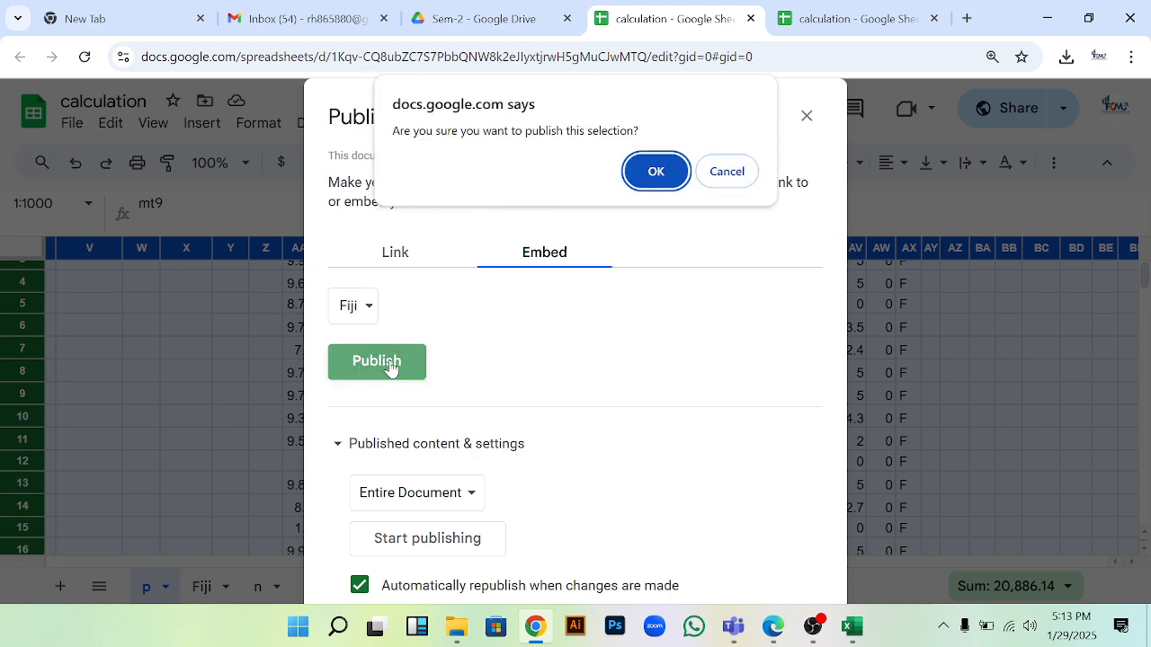
{"action": "left_click", "coordinate": [656, 172]}
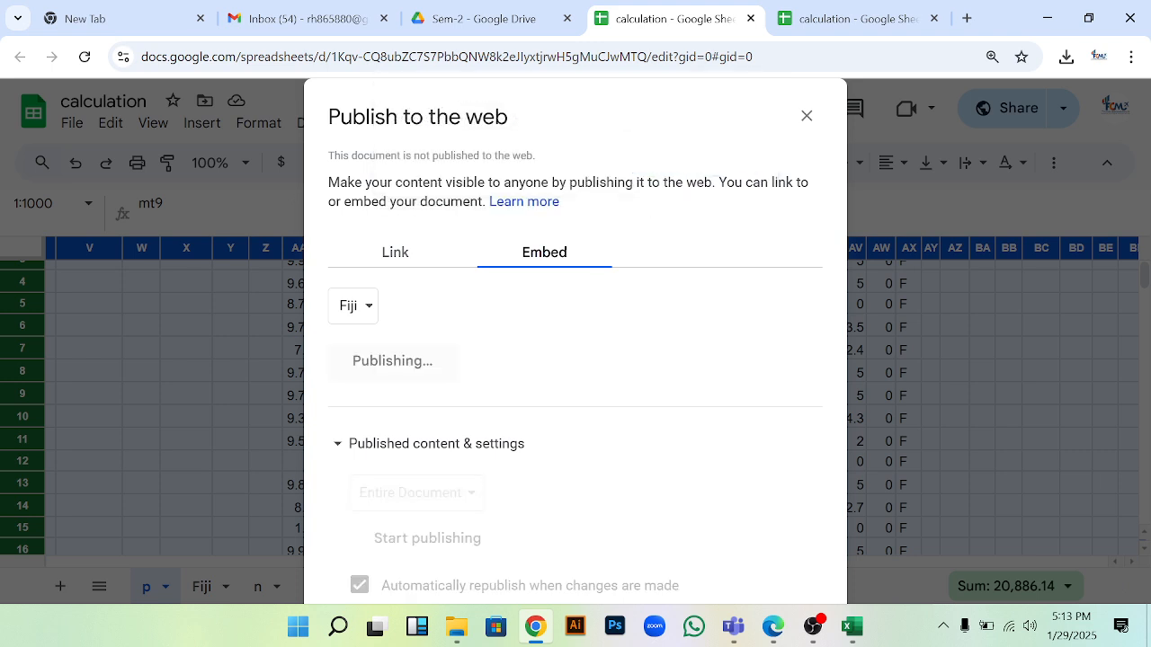
{"action": "scroll", "coordinate": [620, 360], "scroll_direction": "down", "scroll_amount": 1}
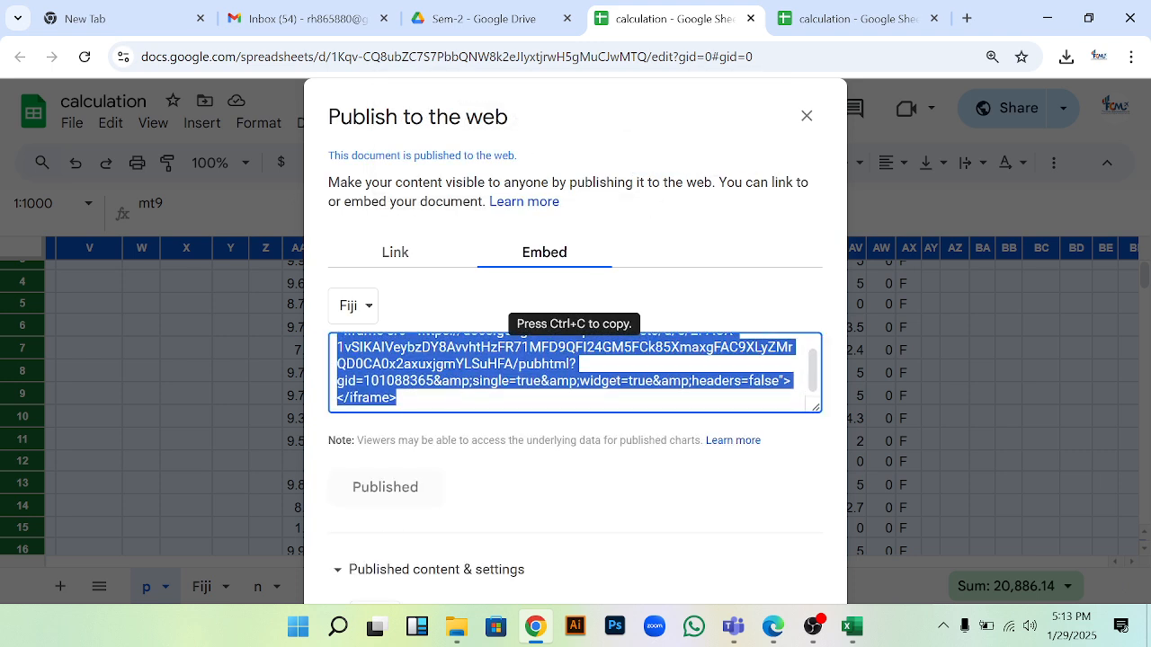
{"action": "scroll", "coordinate": [418, 386], "scroll_direction": "up", "scroll_amount": 1}
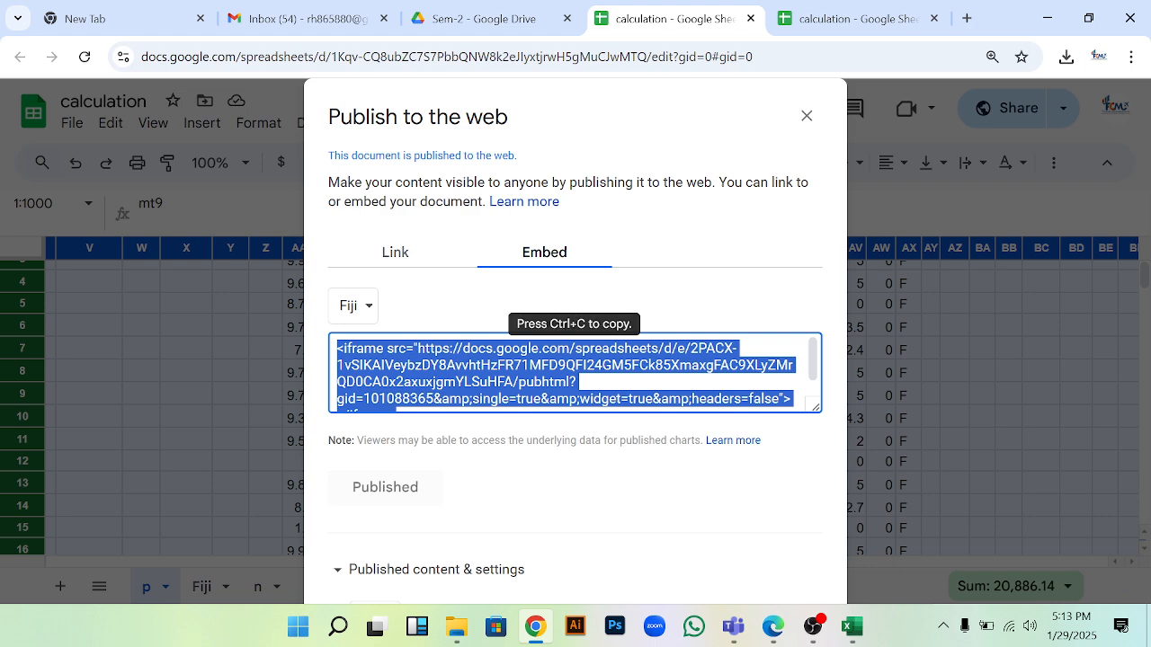
- Select the whole iframe embed code for sheet Fiji and close the web publishing settings
{"action": "left_click", "coordinate": [575, 374]}
{"action": "left_click_drag", "start_coordinate": [337, 348], "coordinate": [539, 419]}
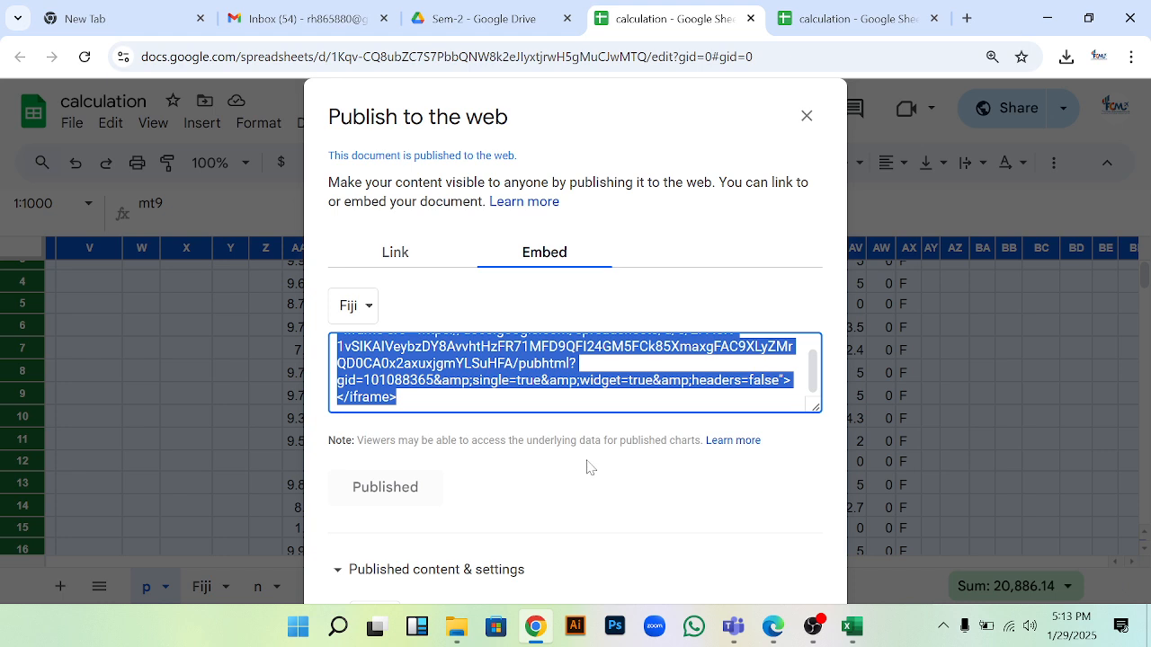
{"action": "scroll", "coordinate": [634, 373], "scroll_direction": "up", "scroll_amount": 1}
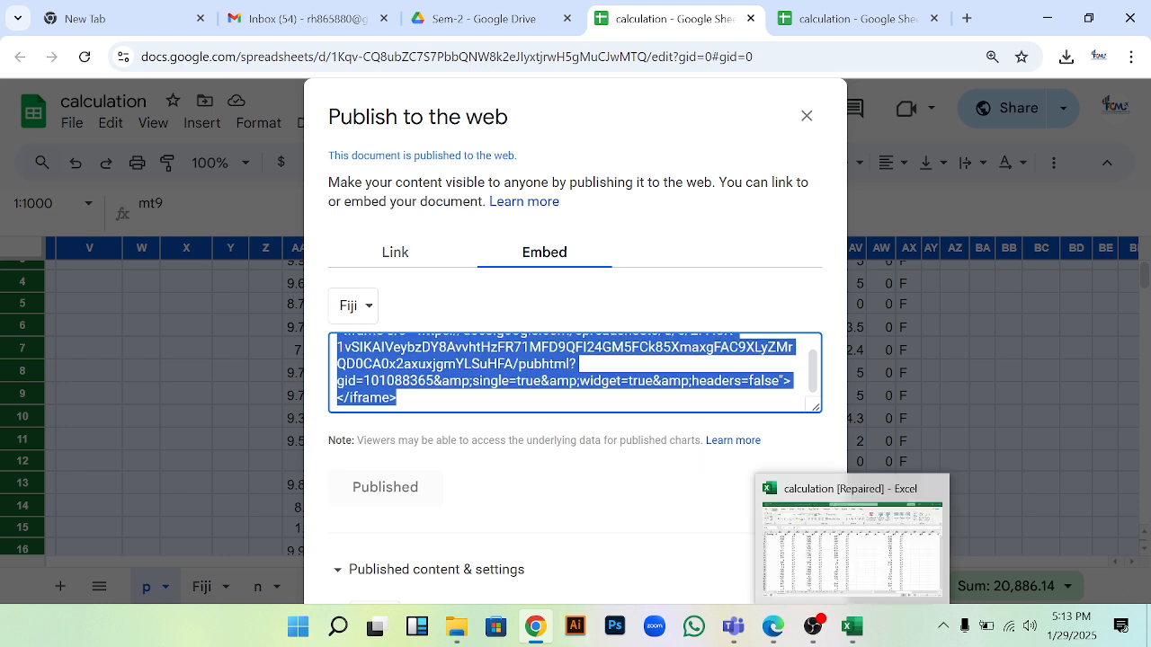
{"action": "left_click", "coordinate": [805, 117]}
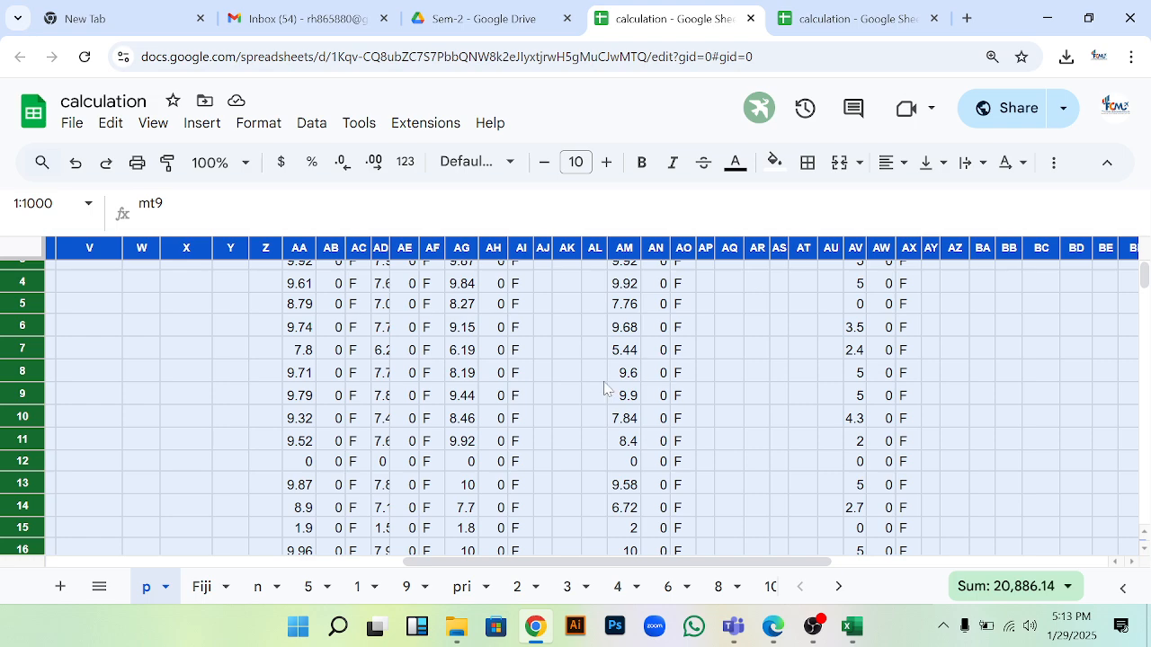
- Look over the rows of sheet p and its columns across to total, grade and place
{"action": "scroll", "coordinate": [552, 389], "scroll_direction": "down", "scroll_amount": 7}
{"action": "scroll", "coordinate": [551, 389], "scroll_direction": "up", "scroll_amount": 8}
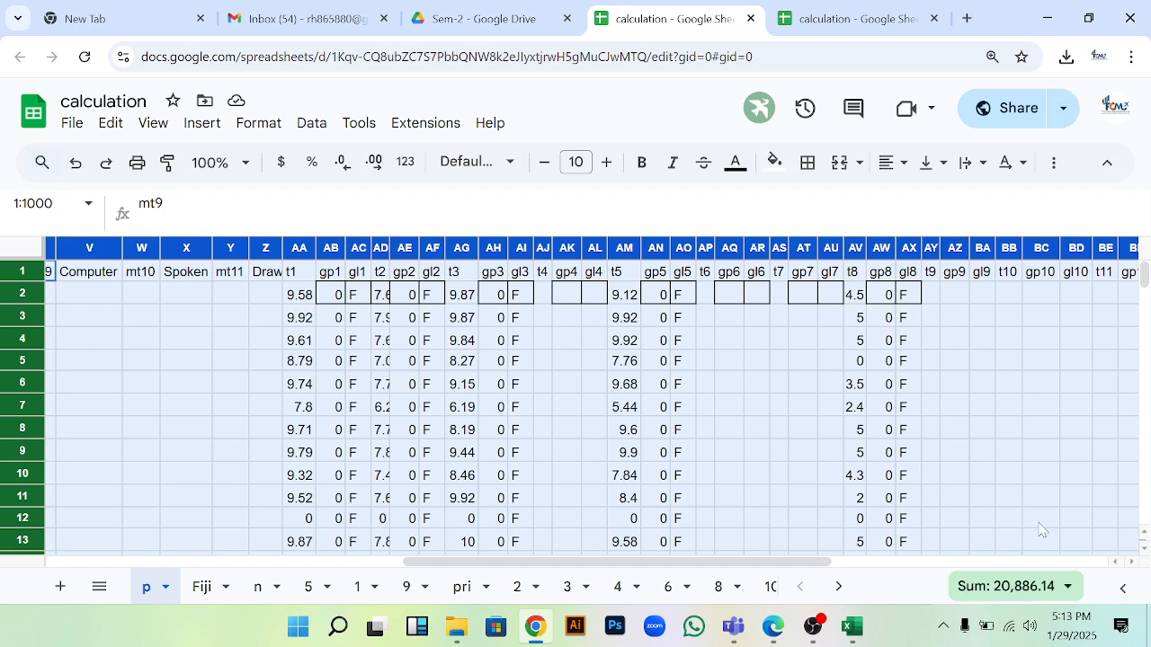
{"action": "scroll", "coordinate": [1041, 529], "scroll_direction": "down", "scroll_amount": 3}
{"action": "scroll", "coordinate": [904, 555], "scroll_direction": "up", "scroll_amount": 3}
{"action": "left_click_drag", "start_coordinate": [796, 562], "coordinate": [989, 540]}
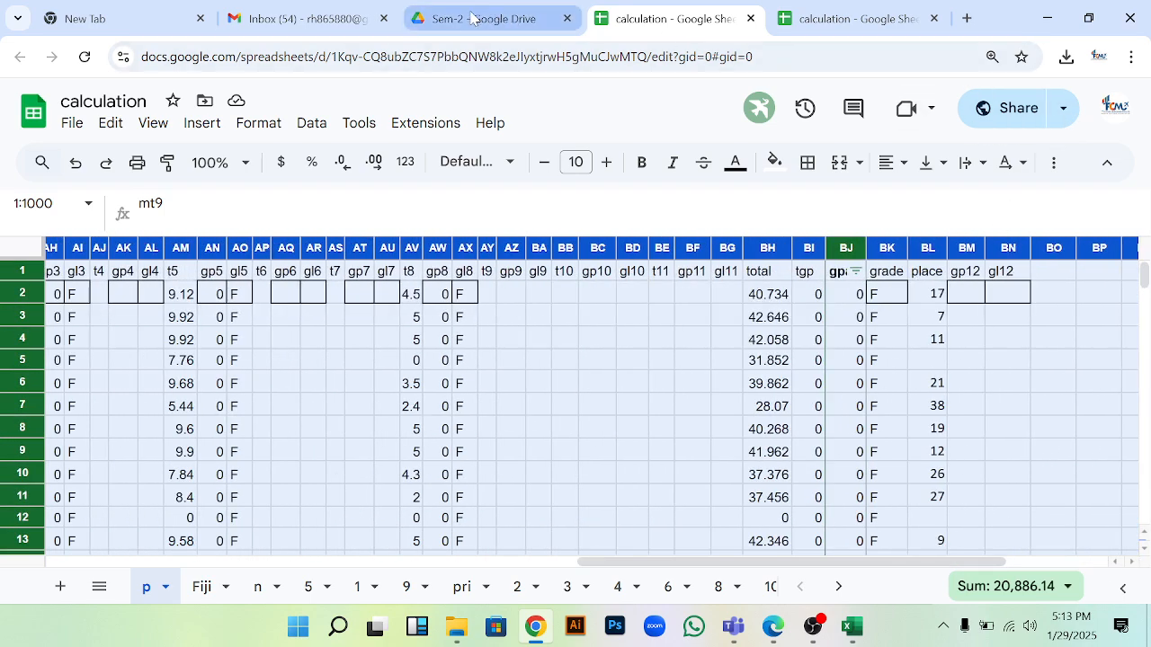
- Close the Sem-2 folder's Google Drive page, switch to Gmail and close the open email draft
{"action": "left_click", "coordinate": [440, 20]}
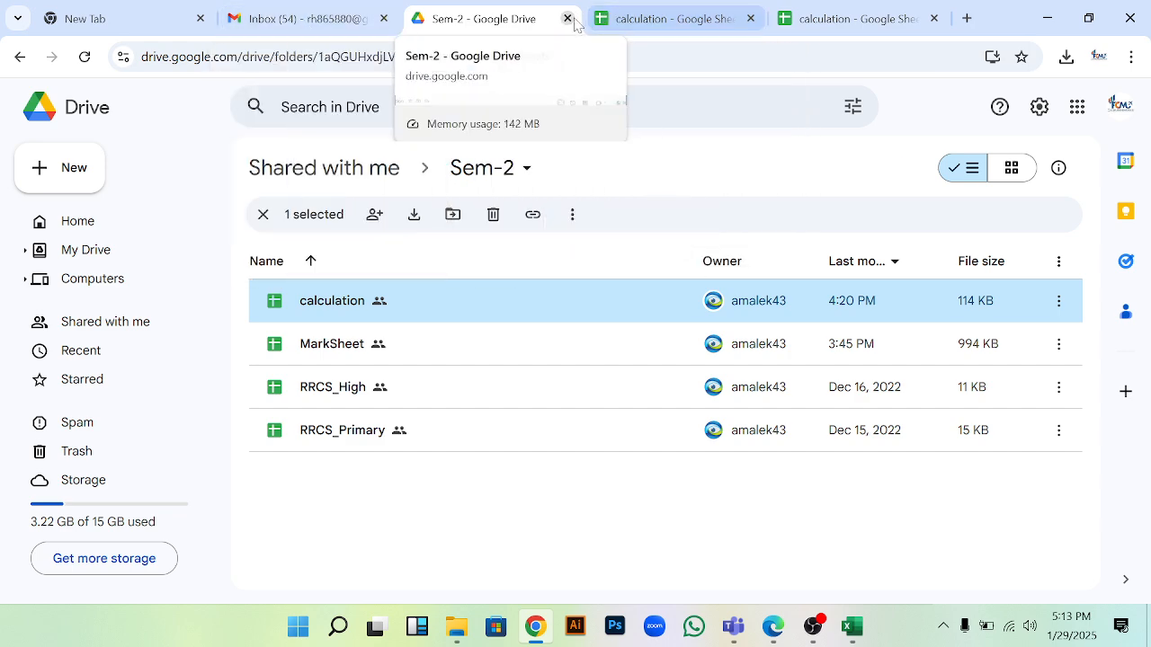
{"action": "left_click", "coordinate": [567, 18]}
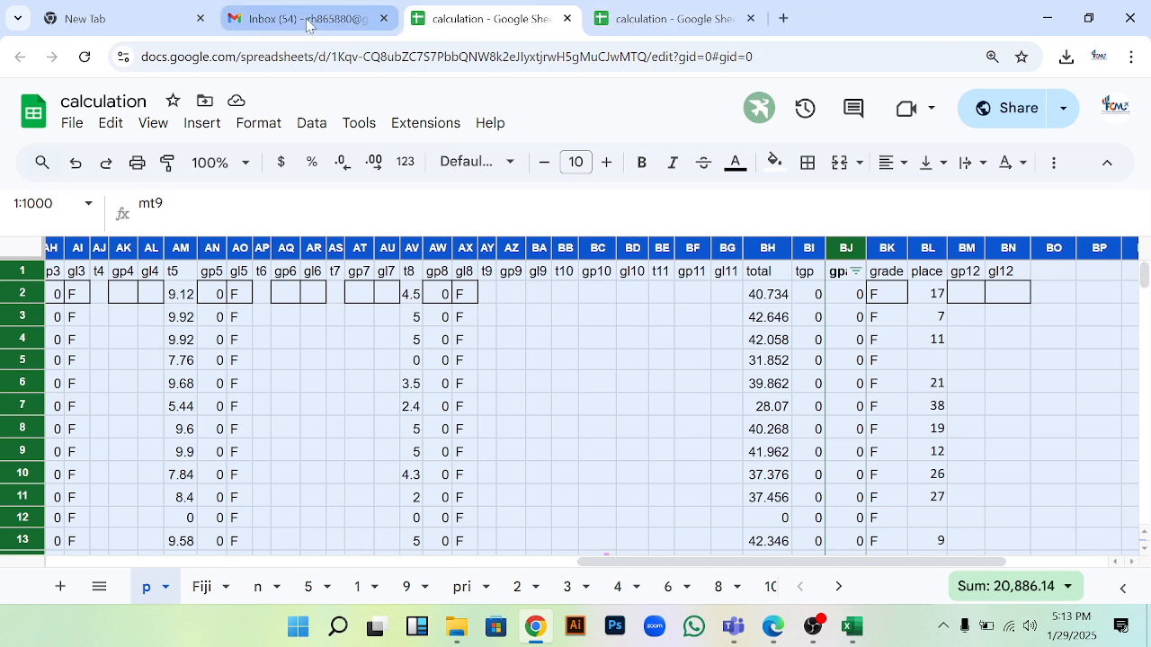
{"action": "left_click", "coordinate": [306, 24]}
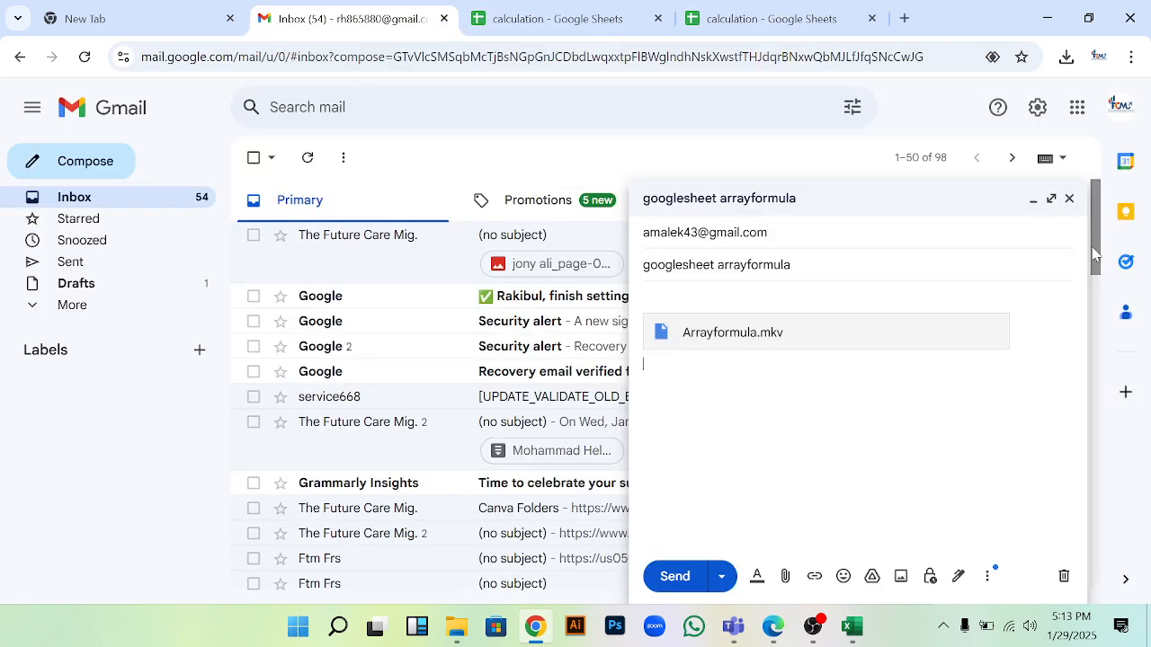
{"action": "left_click", "coordinate": [1069, 199]}
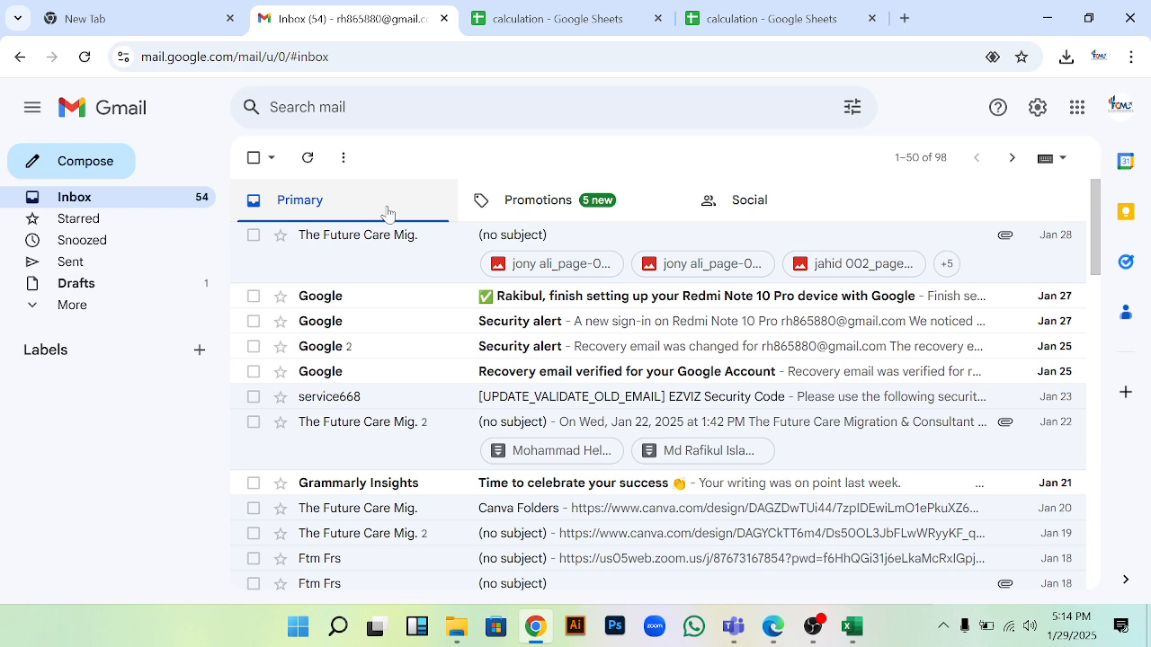
- Open Google Drive from Gmail's list of Google apps and look over the suggested folders and files
{"action": "left_click", "coordinate": [1076, 107]}
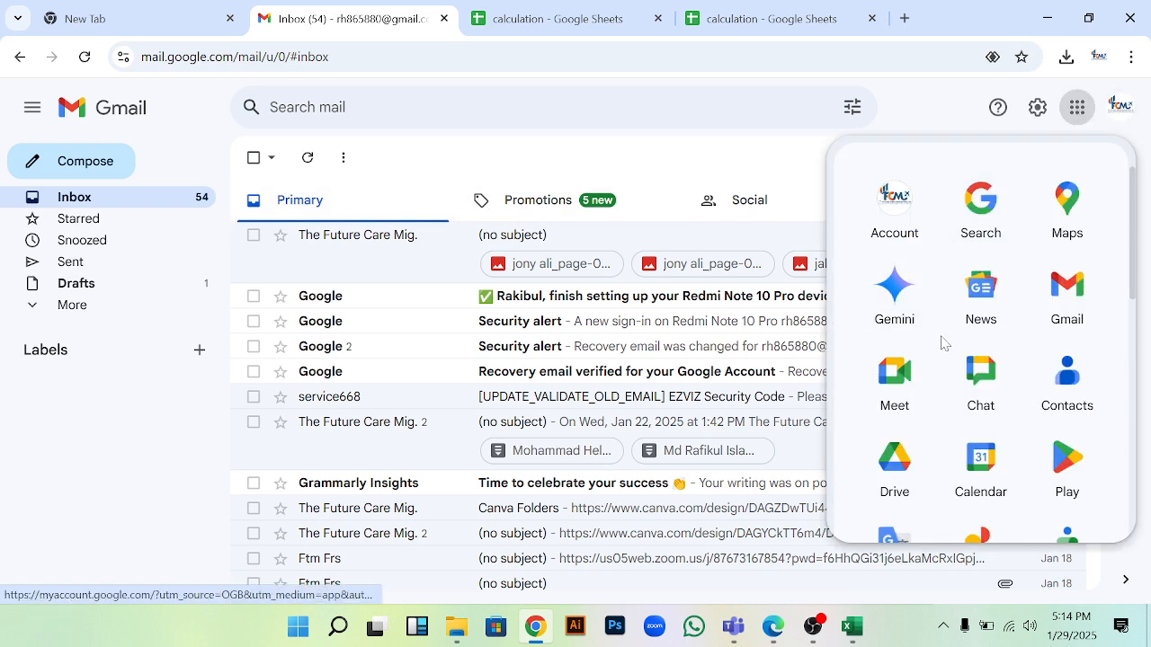
{"action": "scroll", "coordinate": [944, 346], "scroll_direction": "down", "scroll_amount": 2}
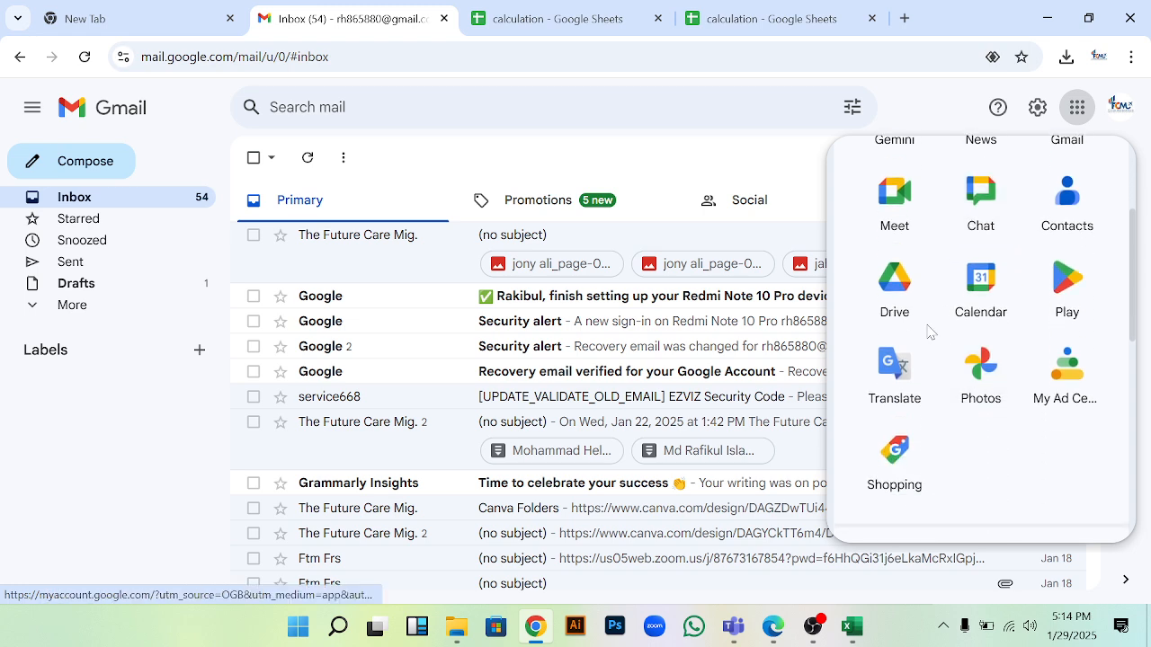
{"action": "left_click", "coordinate": [893, 289]}
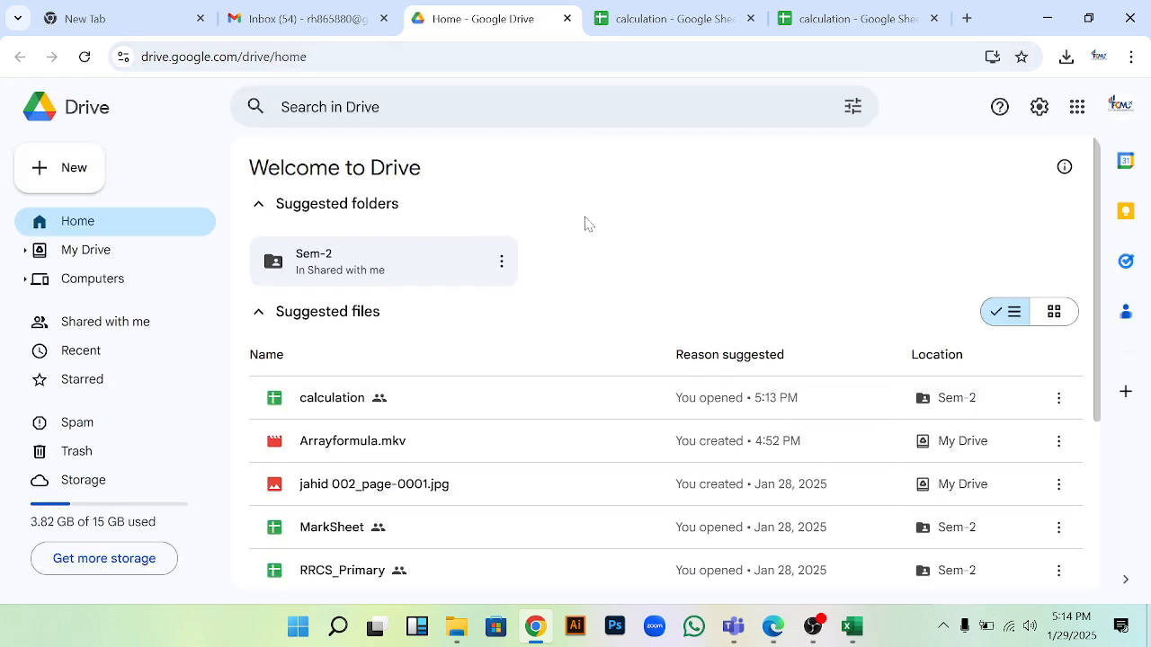
{"action": "scroll", "coordinate": [600, 226], "scroll_direction": "down", "scroll_amount": 1}
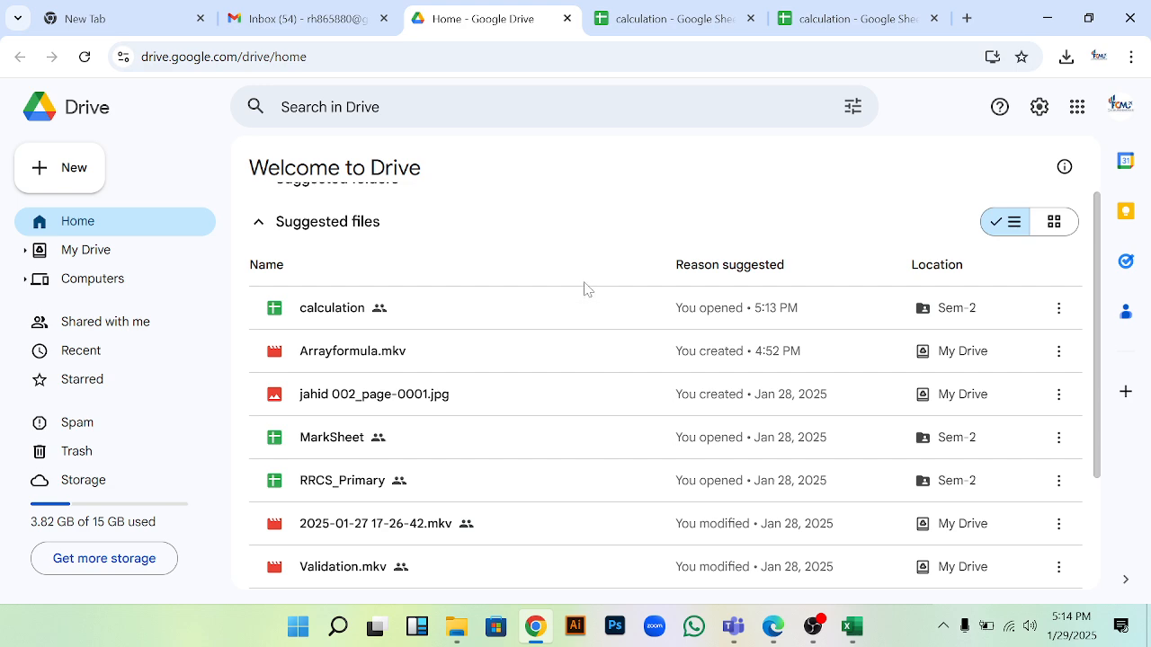
{"action": "scroll", "coordinate": [585, 286], "scroll_direction": "up", "scroll_amount": 1}
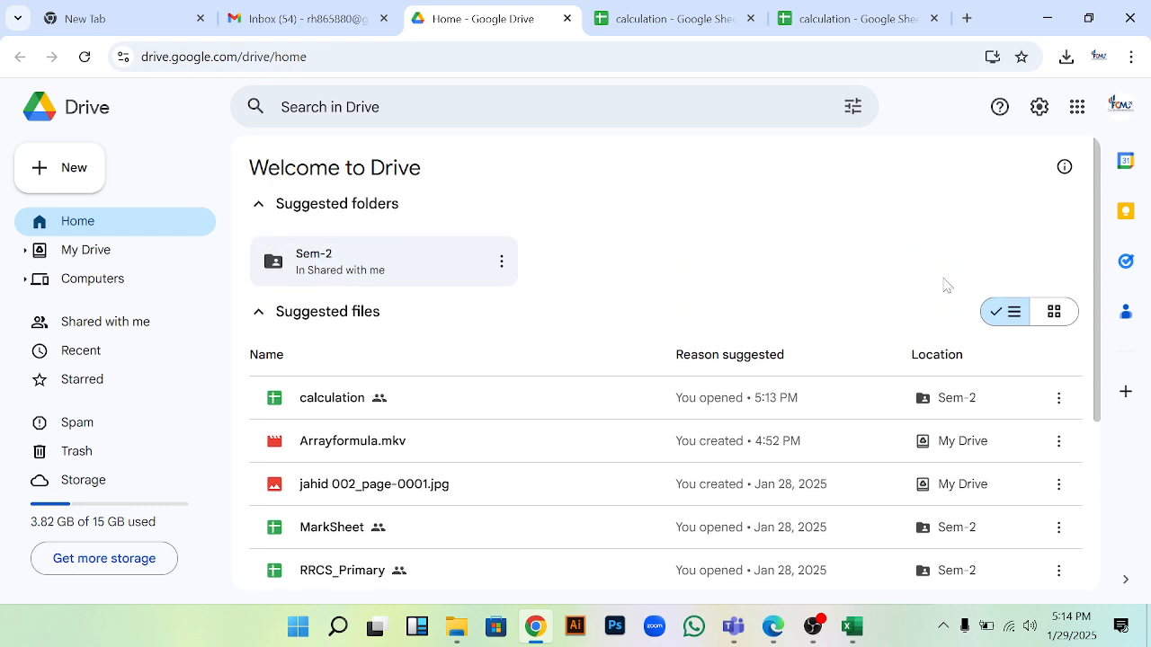
{"action": "scroll", "coordinate": [896, 300], "scroll_direction": "down", "scroll_amount": 3}
{"action": "scroll", "coordinate": [650, 287], "scroll_direction": "up", "scroll_amount": 3}
- Open My Drive and look through its list of stored files
{"action": "left_click", "coordinate": [83, 255]}
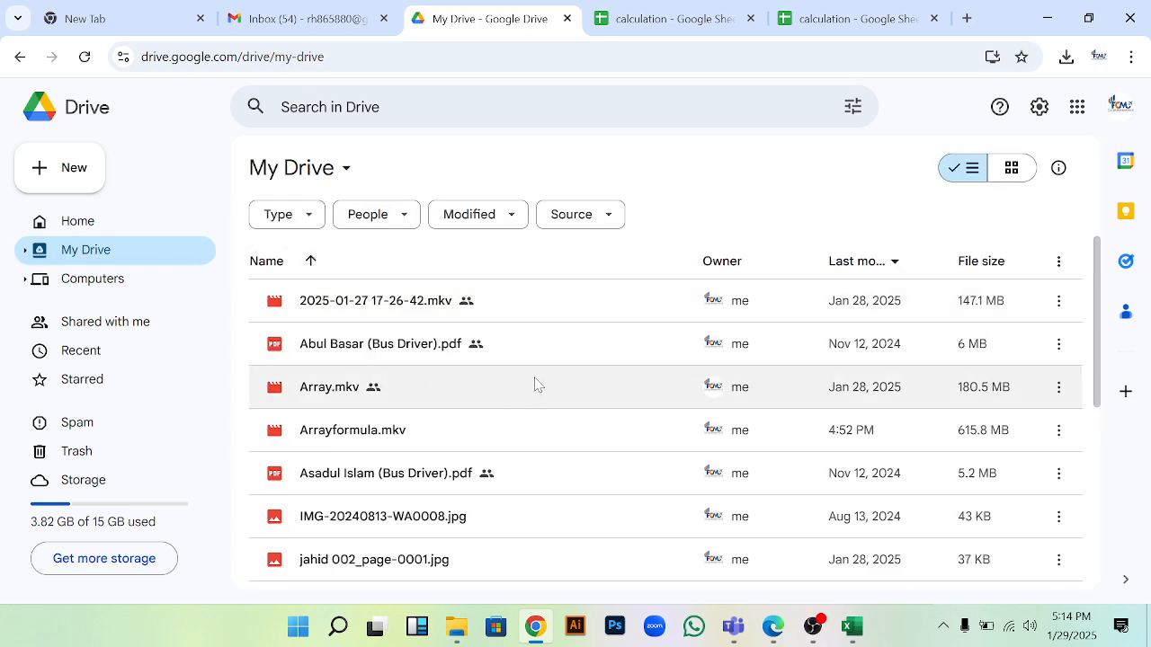
{"action": "scroll", "coordinate": [494, 436], "scroll_direction": "down", "scroll_amount": 5}
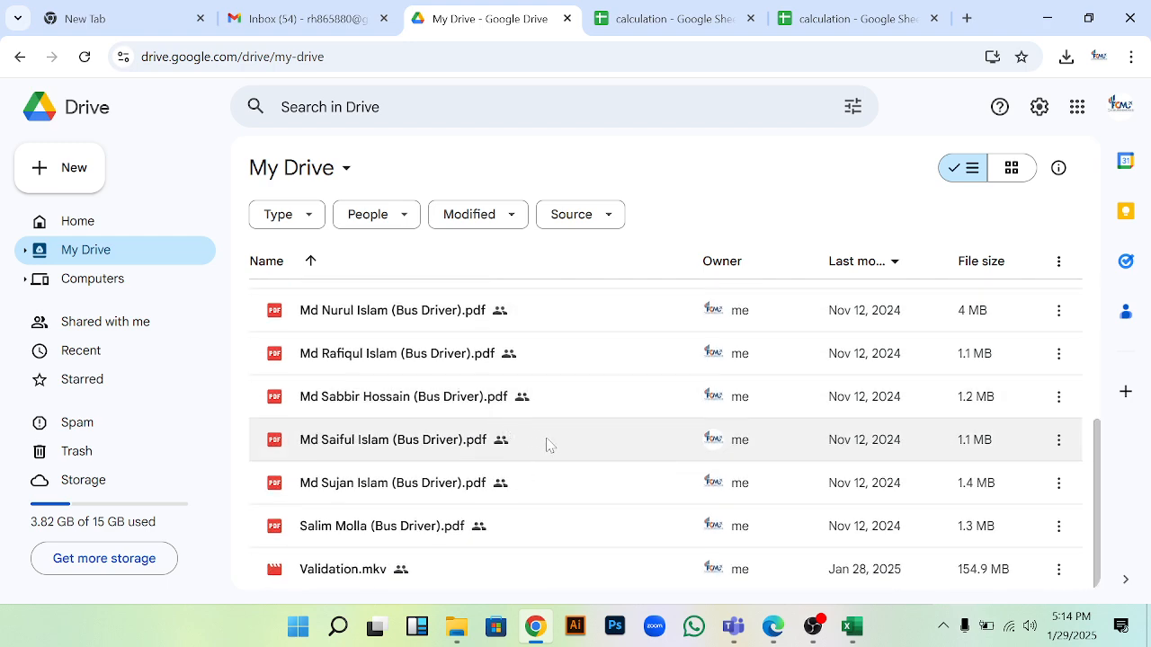
{"action": "scroll", "coordinate": [554, 461], "scroll_direction": "up", "scroll_amount": 5}
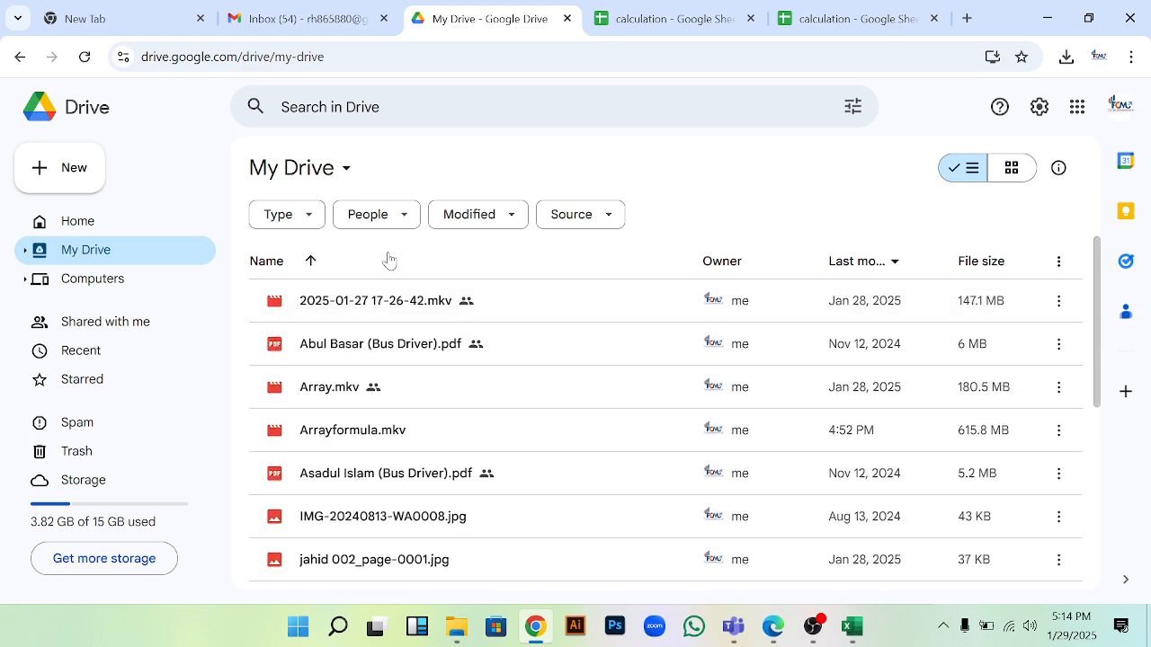
- Upload the Book1 workbook from the computer's Documents folder to My Drive and locate it in the file list
{"action": "left_click", "coordinate": [351, 178]}
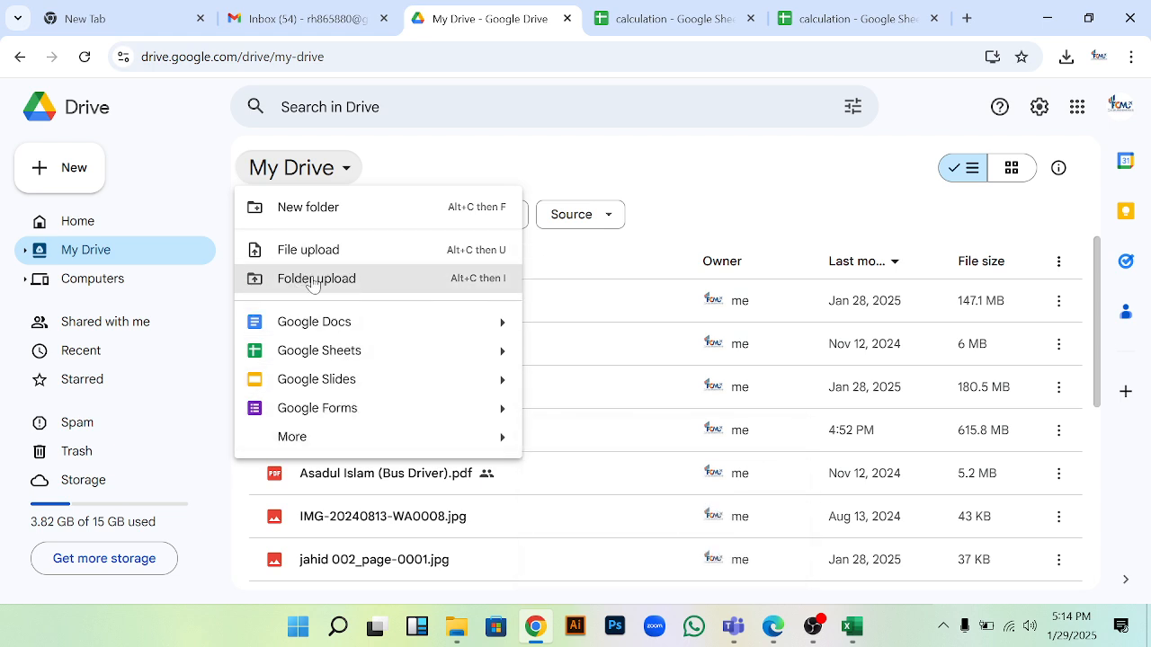
{"action": "left_click", "coordinate": [329, 252]}
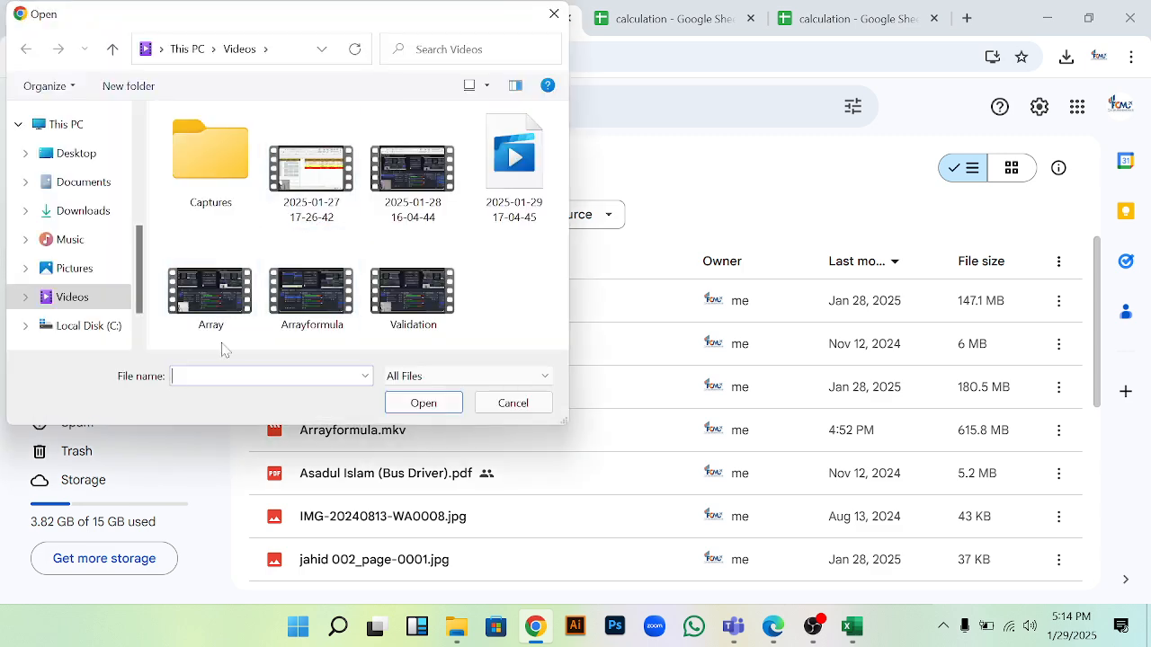
{"action": "left_click", "coordinate": [74, 184]}
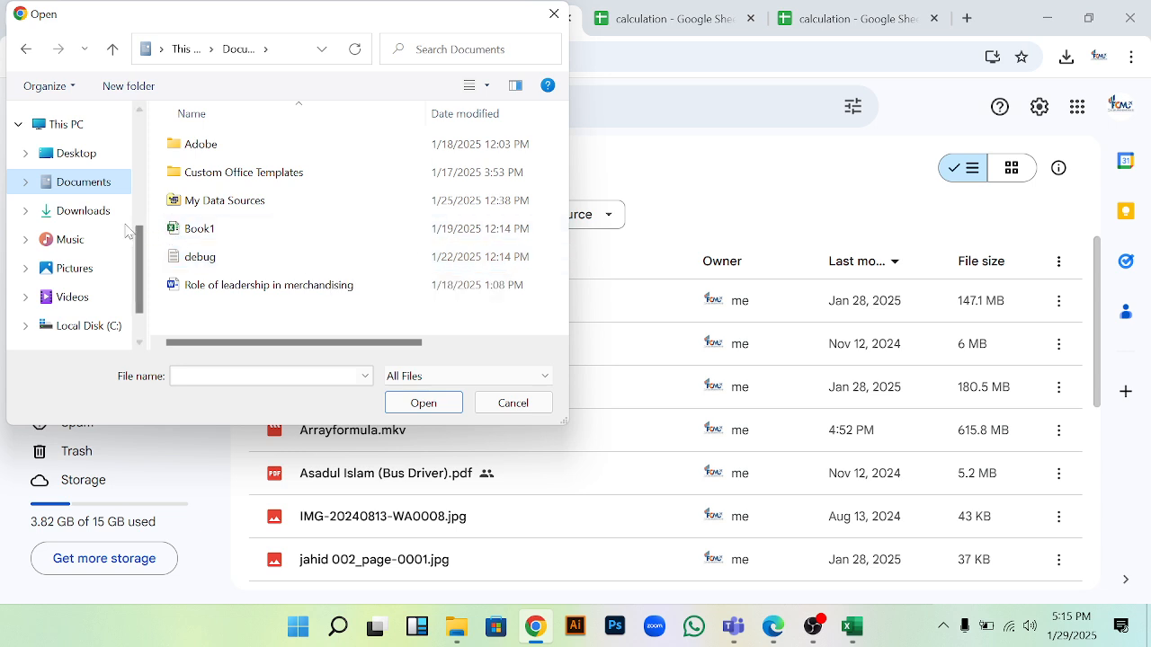
{"action": "left_click", "coordinate": [88, 213]}
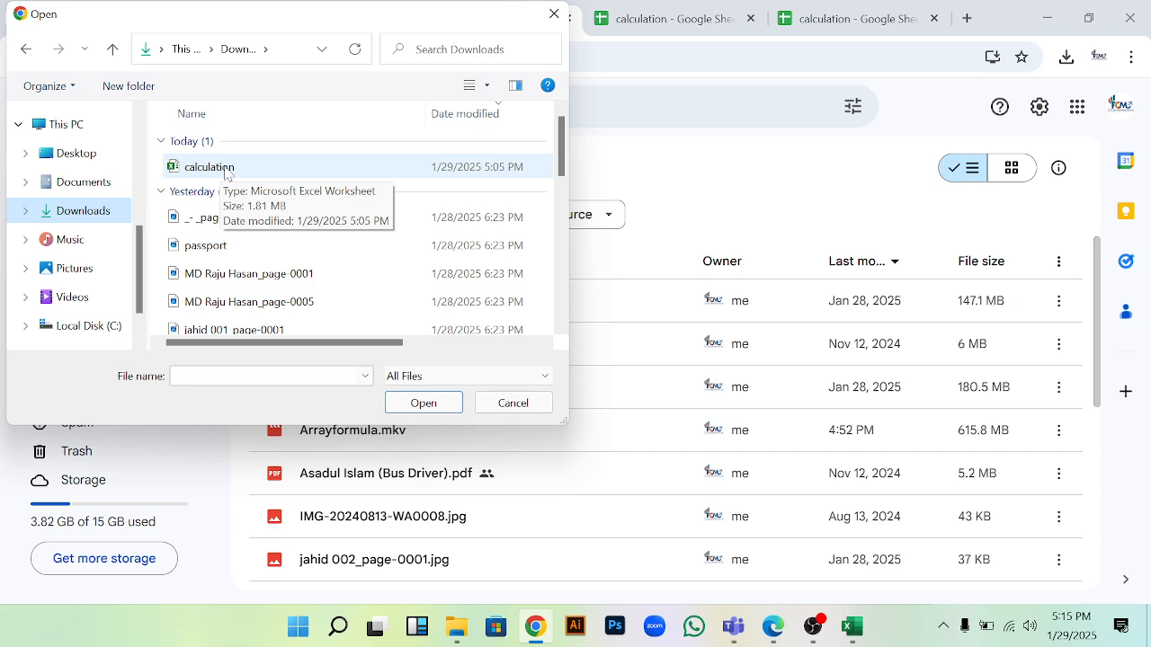
{"action": "left_click", "coordinate": [84, 184]}
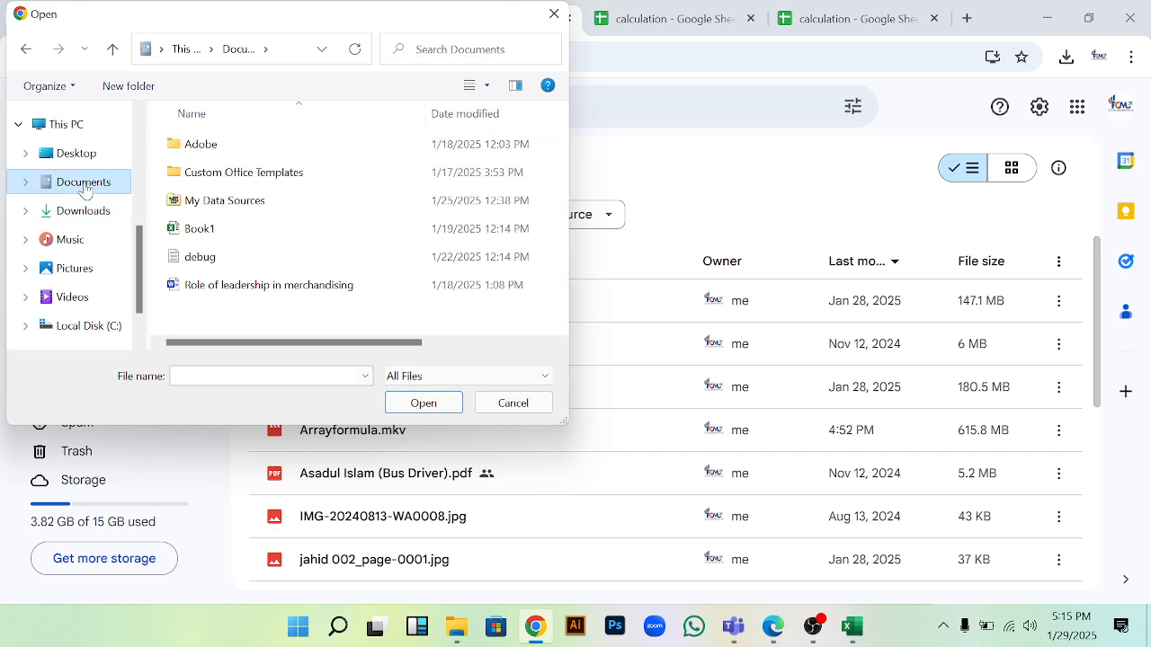
{"action": "double_click", "coordinate": [201, 230]}
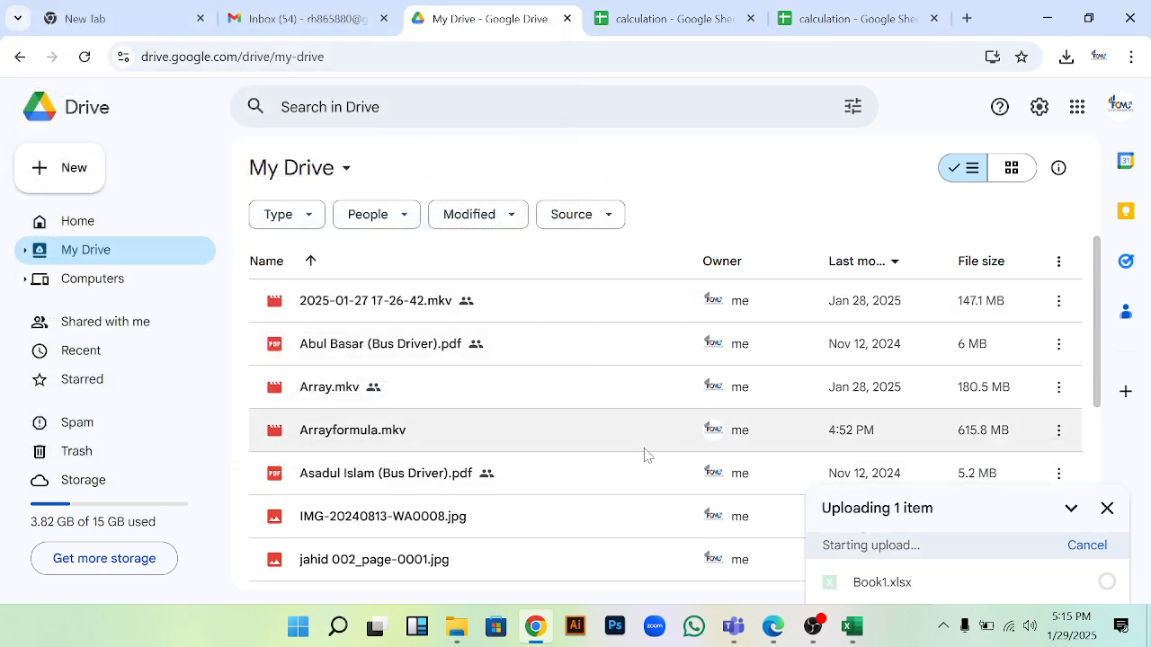
{"action": "mouse_move", "coordinate": [1093, 588]}
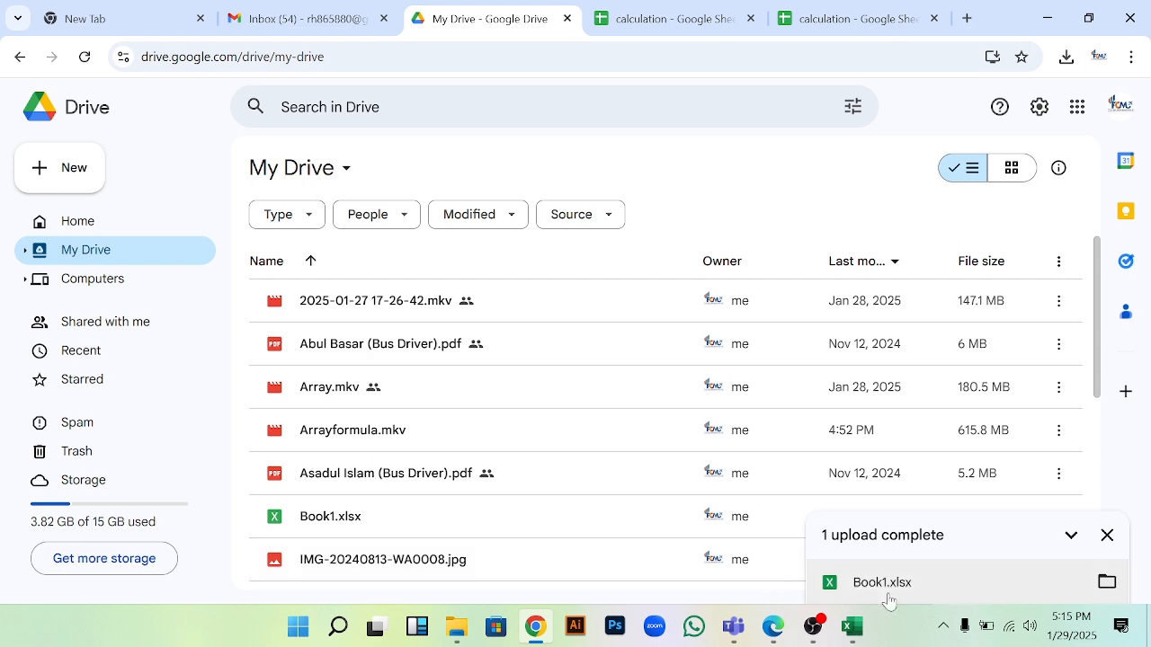
{"action": "scroll", "coordinate": [462, 377], "scroll_direction": "down", "scroll_amount": 2}
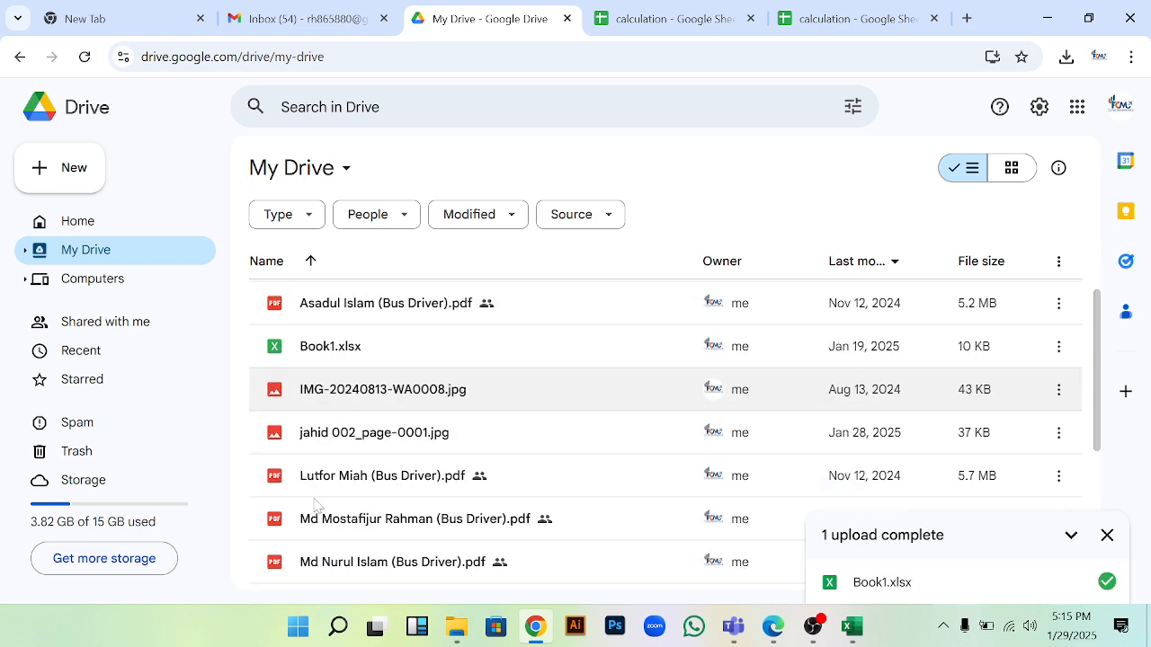
- Open Book1.xlsx from My Drive, dismiss the Office editing introduction and look over the sheet
{"action": "double_click", "coordinate": [328, 347]}
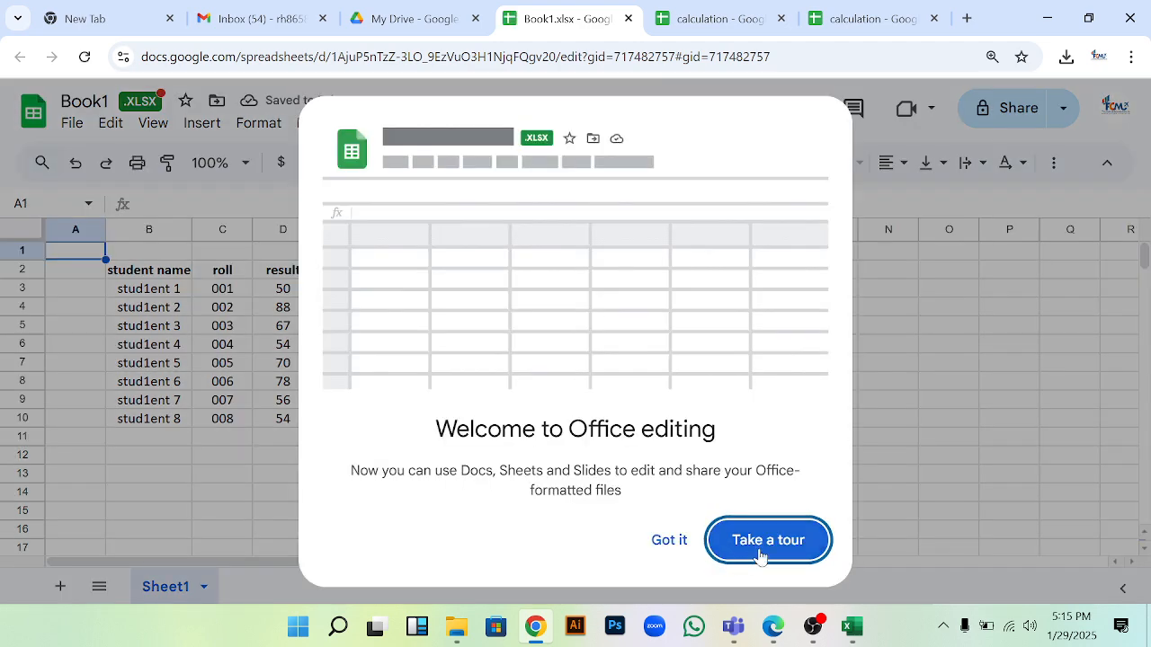
{"action": "left_click", "coordinate": [669, 540]}
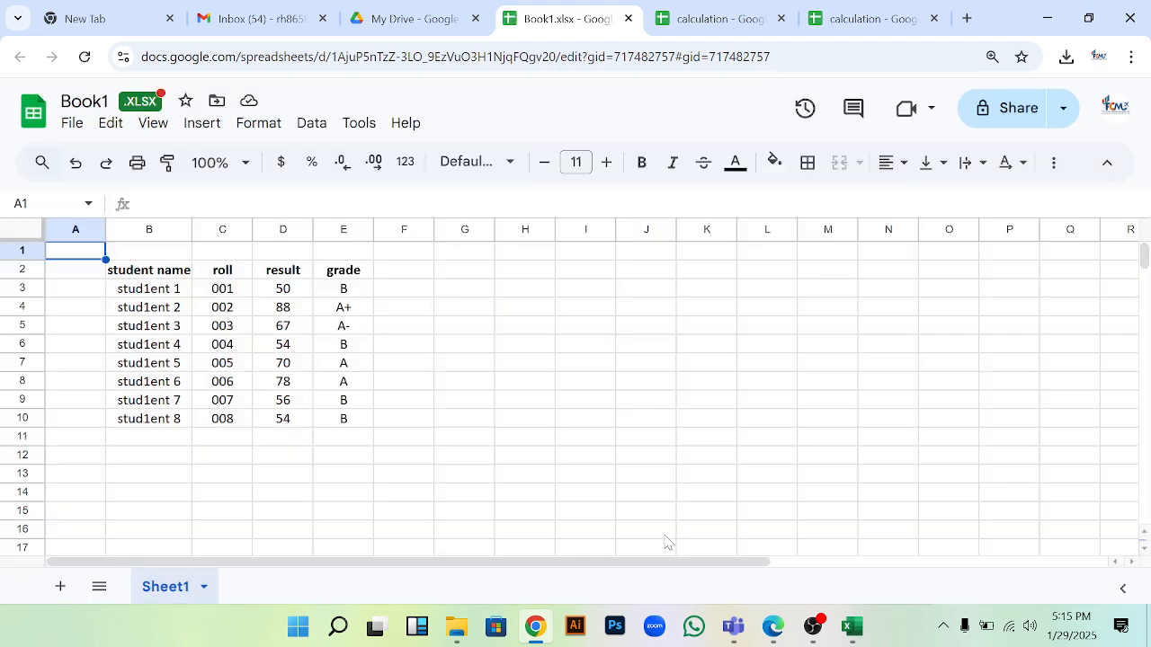
{"action": "scroll", "coordinate": [227, 363], "scroll_direction": "down", "scroll_amount": 5}
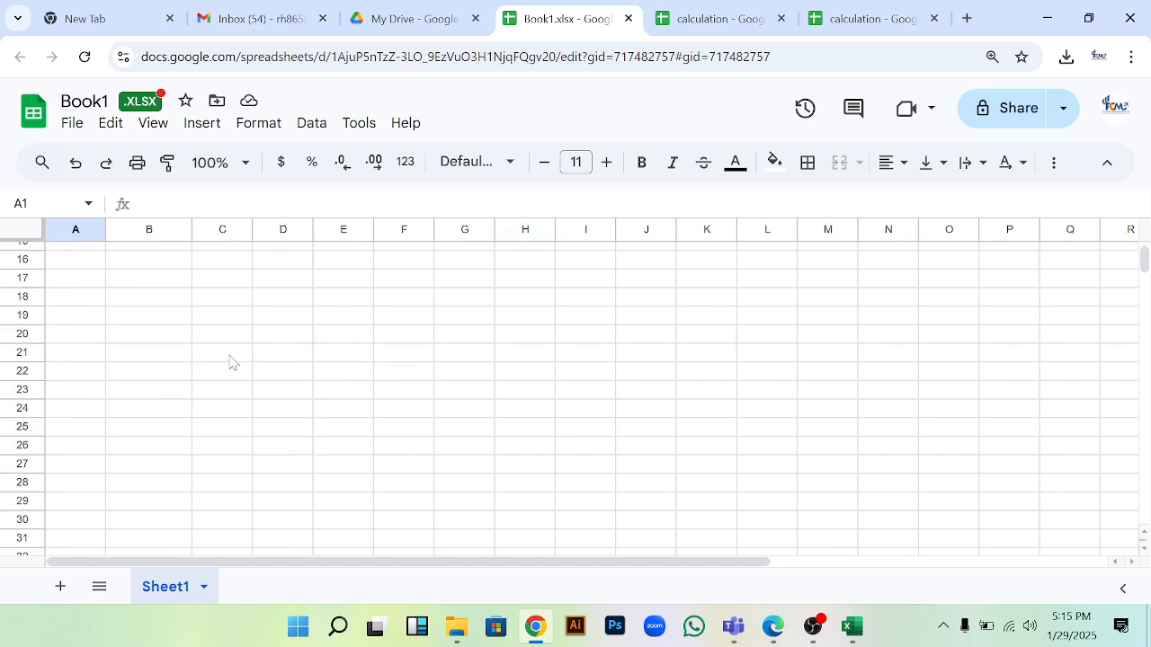
{"action": "scroll", "coordinate": [241, 360], "scroll_direction": "up", "scroll_amount": 5}
- Inspect the name, roll and grade cells for their values and formulas, and dismiss the table conversion suggestion
{"action": "left_click", "coordinate": [341, 289]}
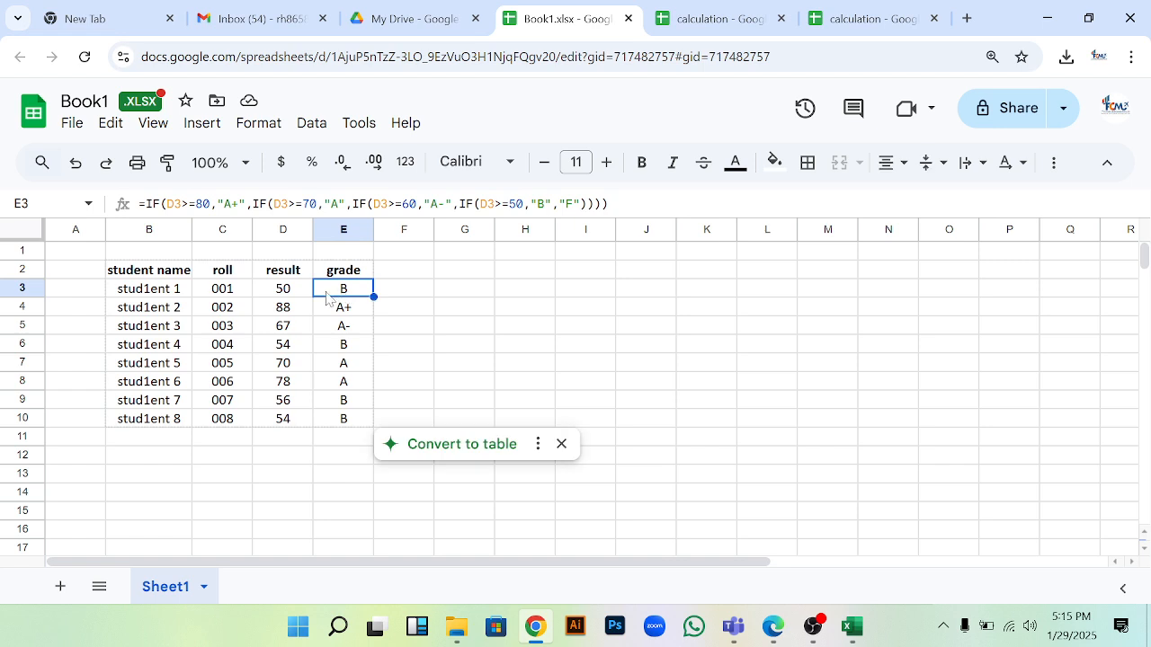
{"action": "left_click", "coordinate": [223, 296]}
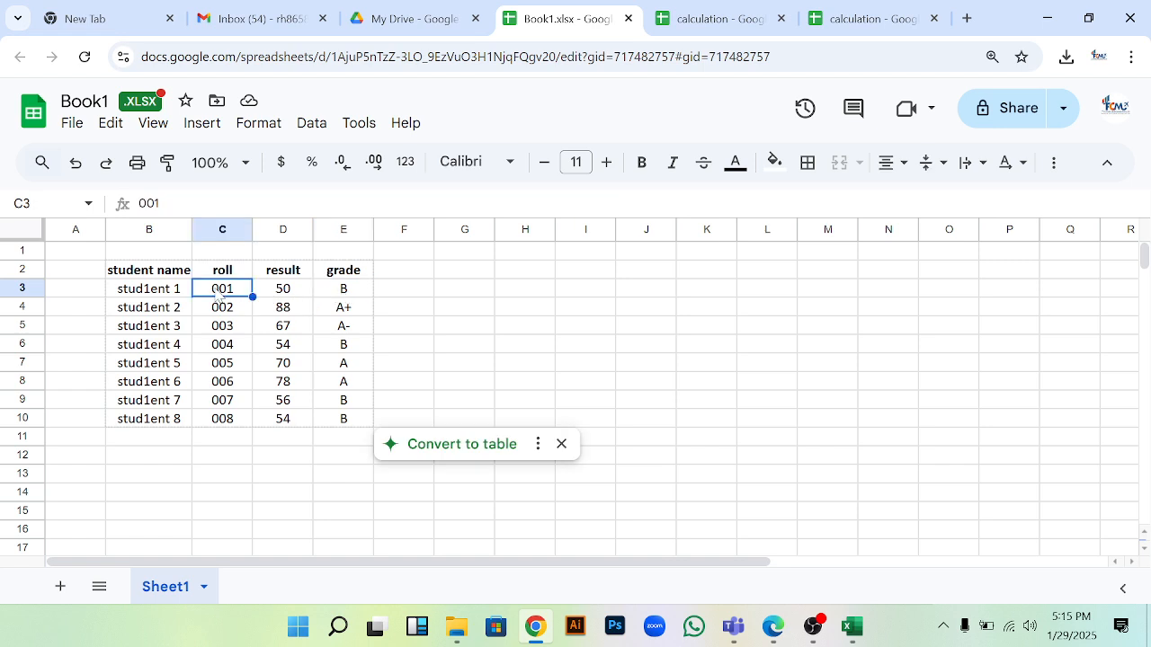
{"action": "left_click", "coordinate": [161, 295]}
{"action": "left_click", "coordinate": [339, 295]}
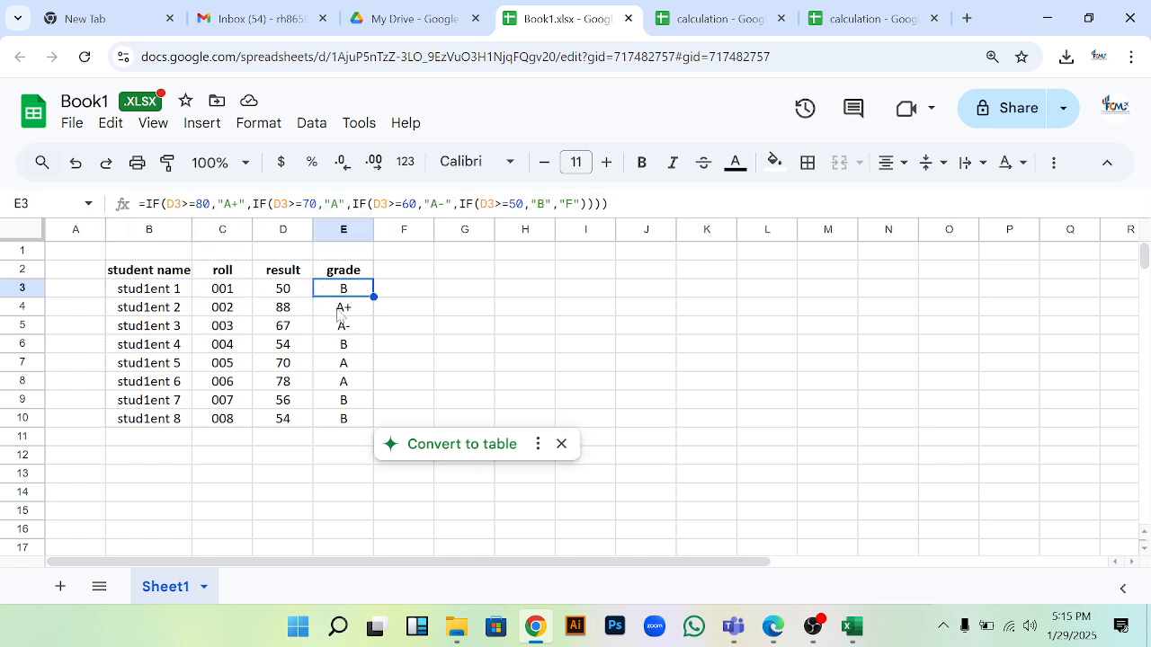
{"action": "left_click", "coordinate": [340, 313]}
{"action": "left_click", "coordinate": [343, 400]}
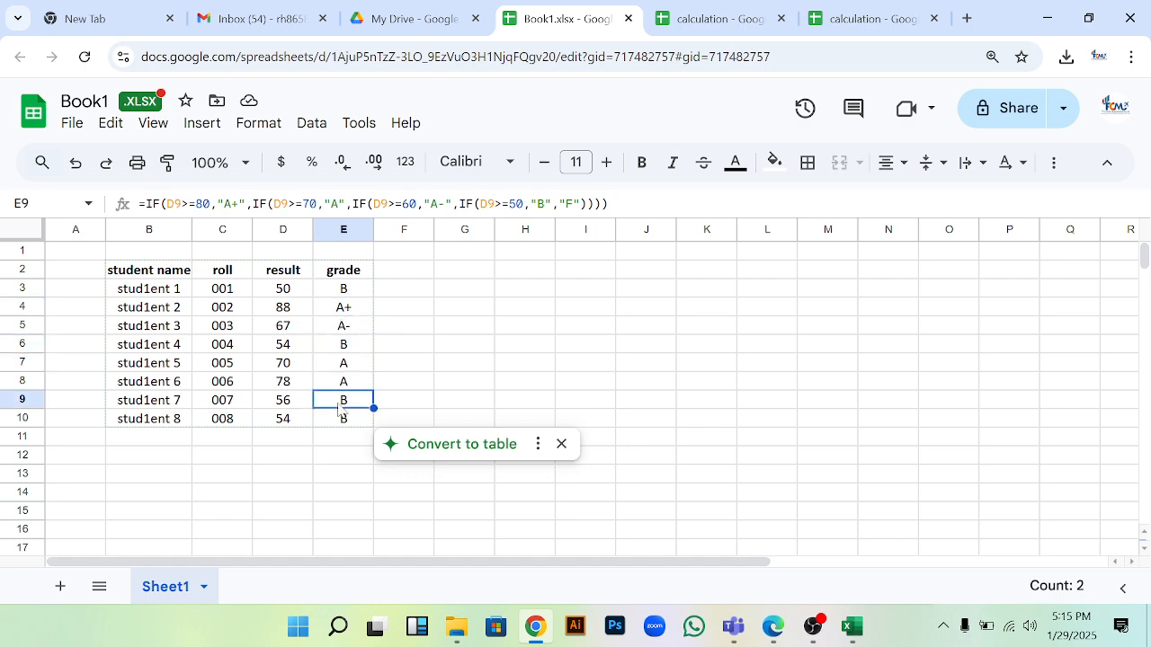
{"action": "left_click", "coordinate": [561, 443]}
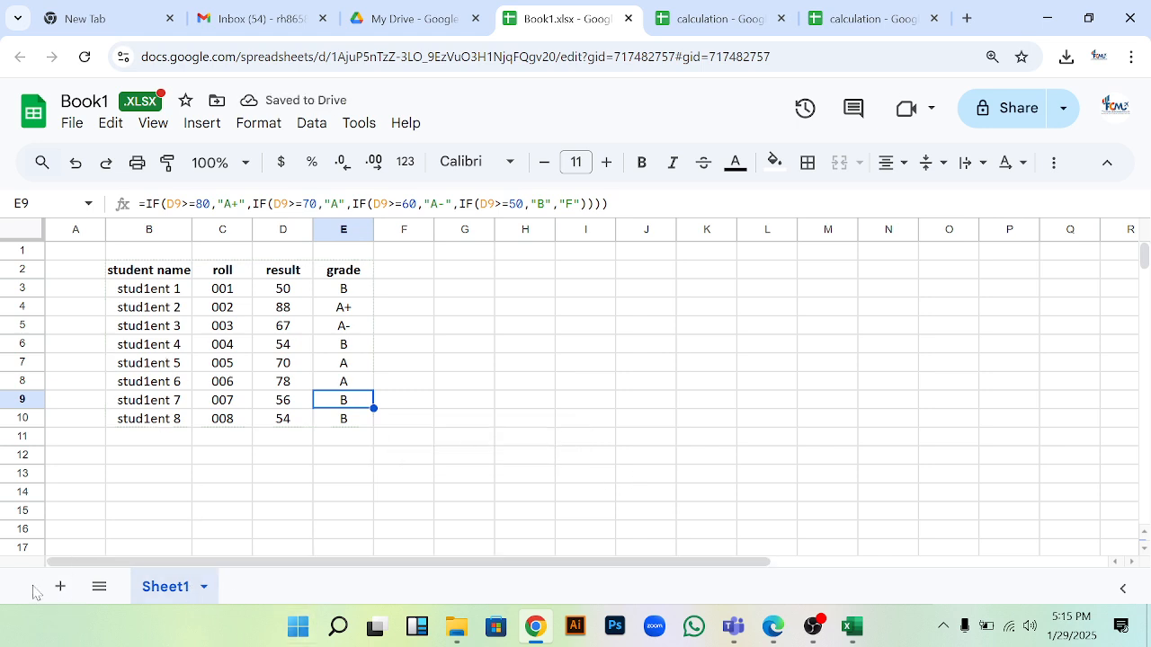
- Rename Sheet1 as Result
{"action": "right_click", "coordinate": [164, 596]}
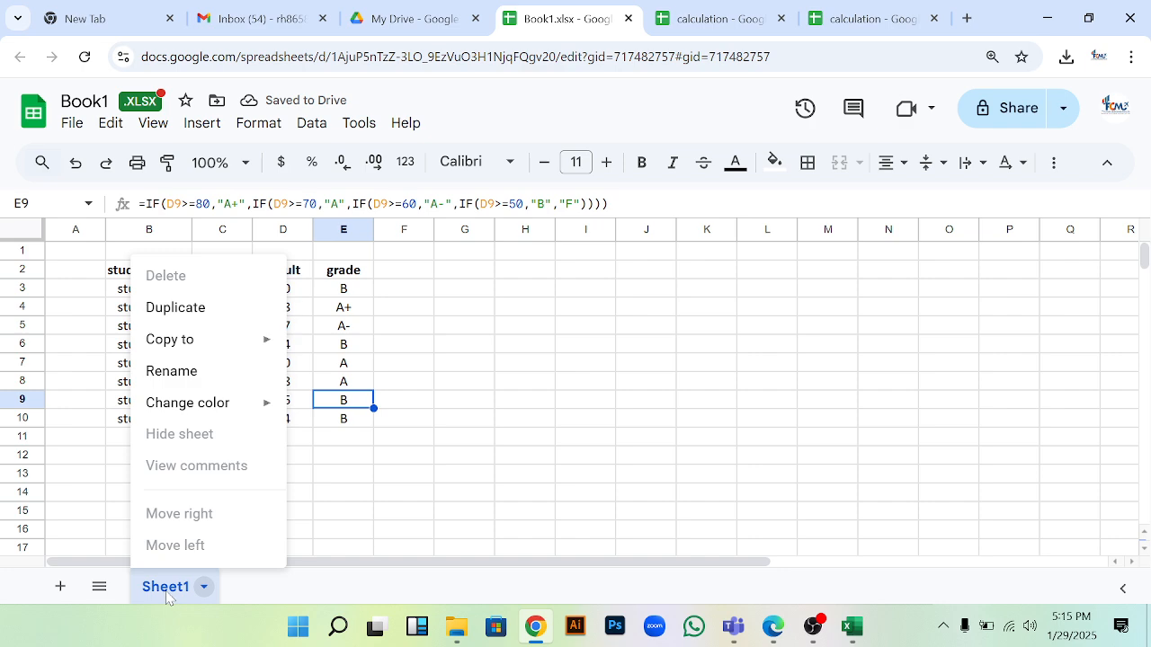
{"action": "left_click", "coordinate": [179, 371]}
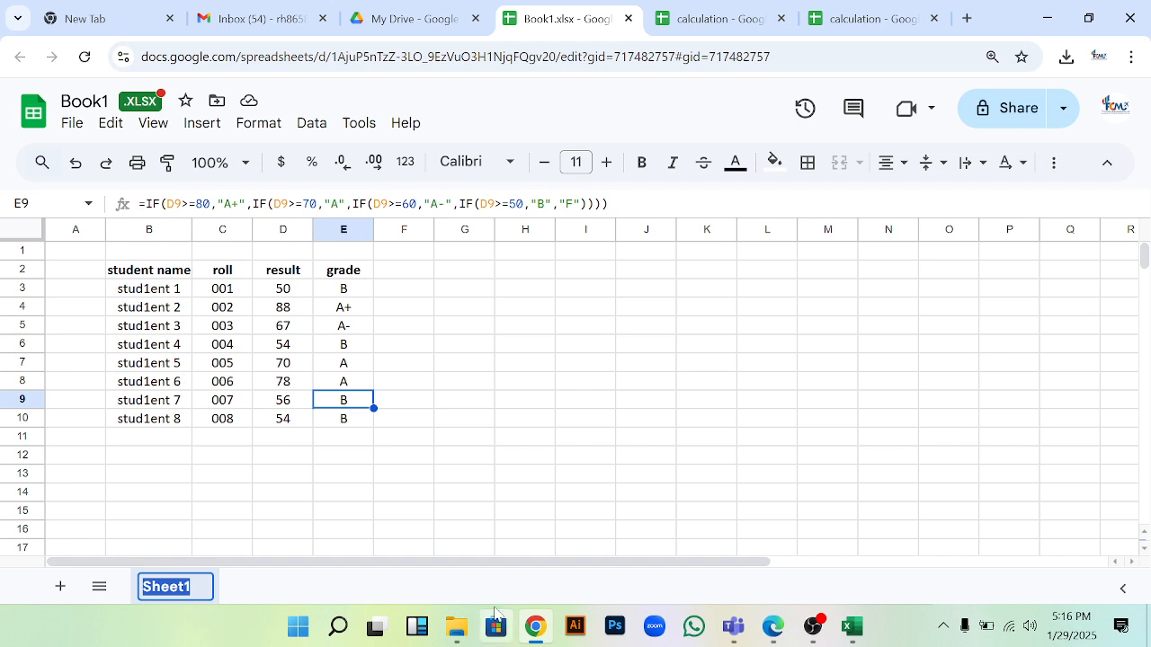
{"action": "type", "text": "R"}
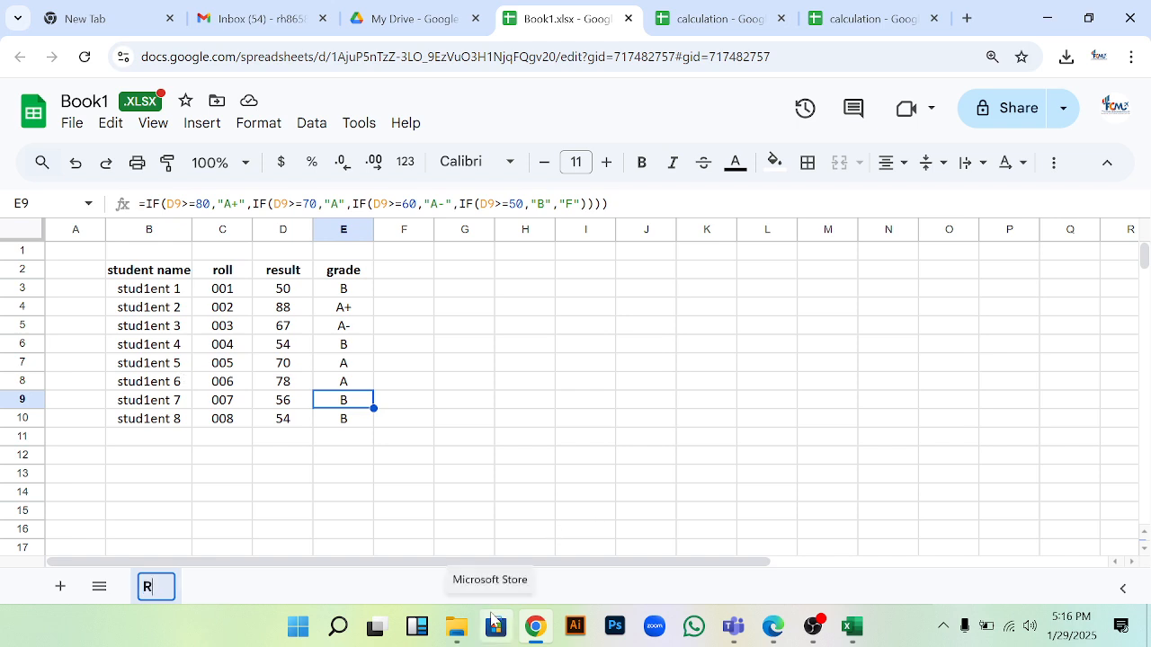
{"action": "type", "text": "esult"}
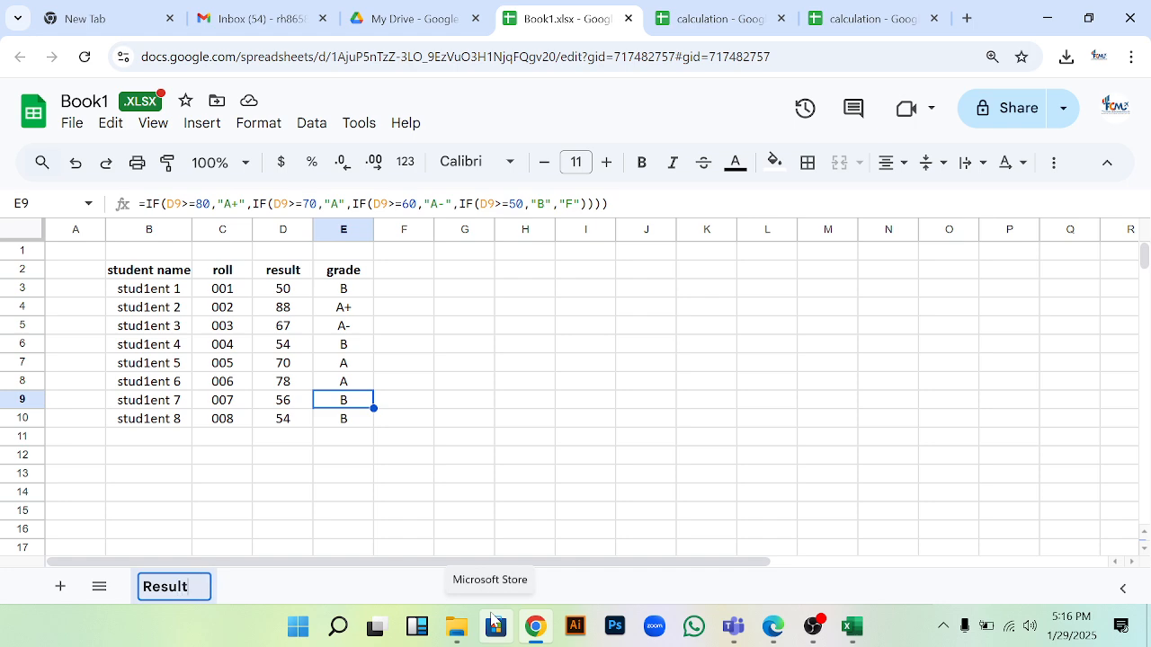
{"action": "key", "text": "Return"}
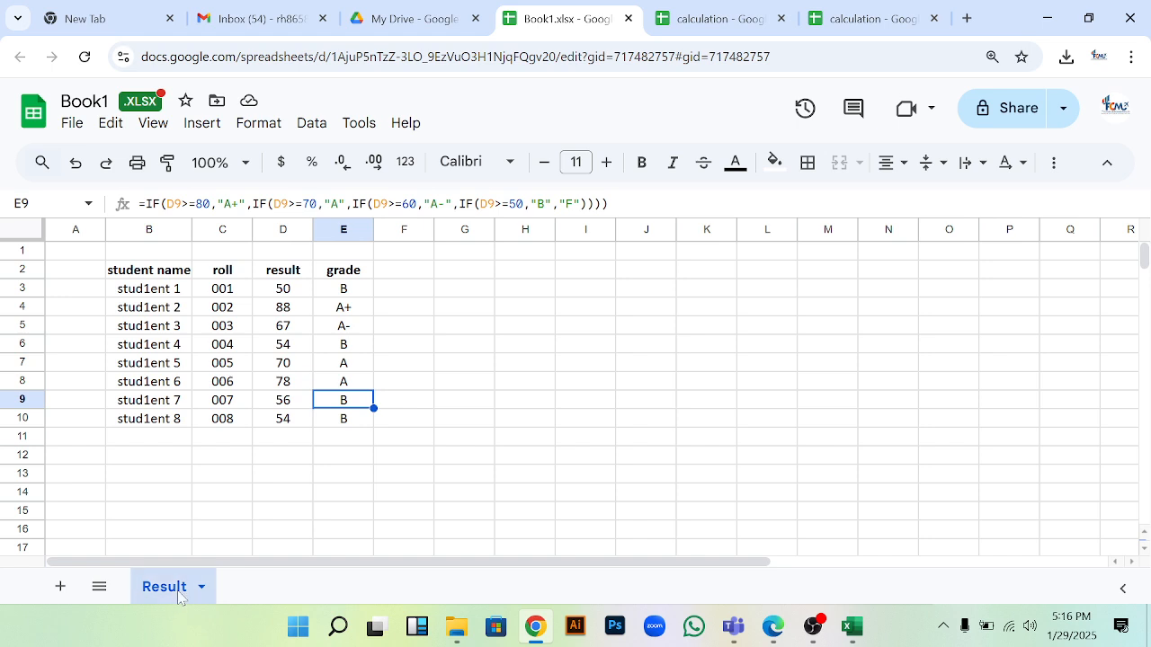
- Look over the Result sheet's colour choices and other options and the workbook's Office-formatted file information
{"action": "right_click", "coordinate": [179, 597]}
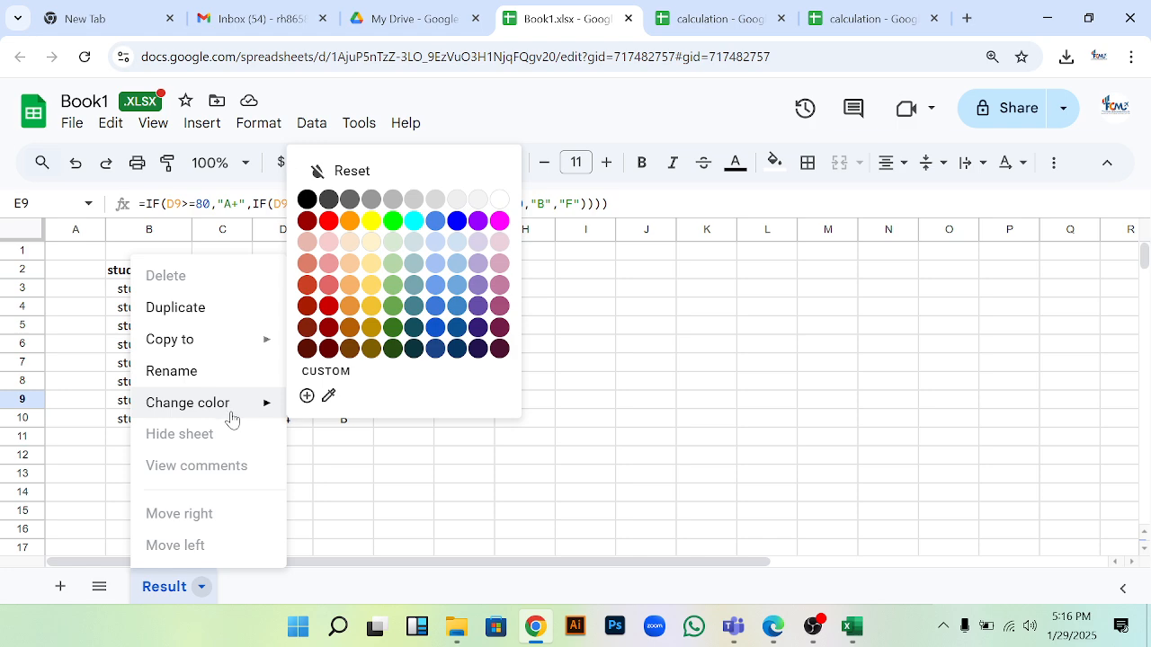
{"action": "left_click", "coordinate": [251, 599]}
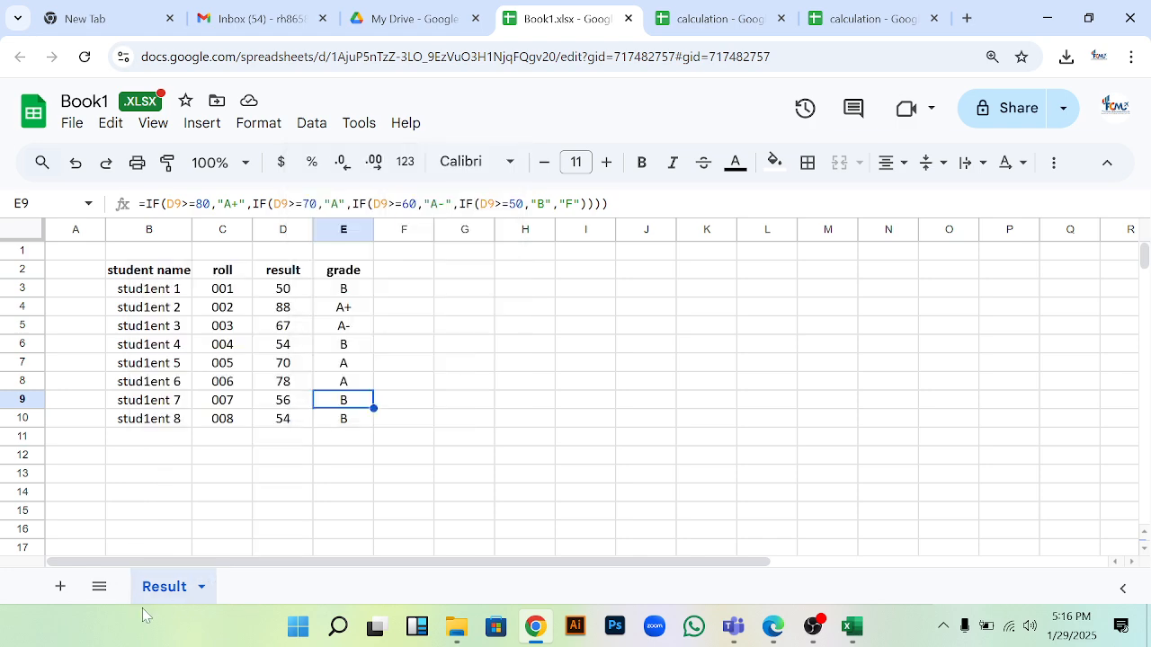
{"action": "right_click", "coordinate": [171, 593]}
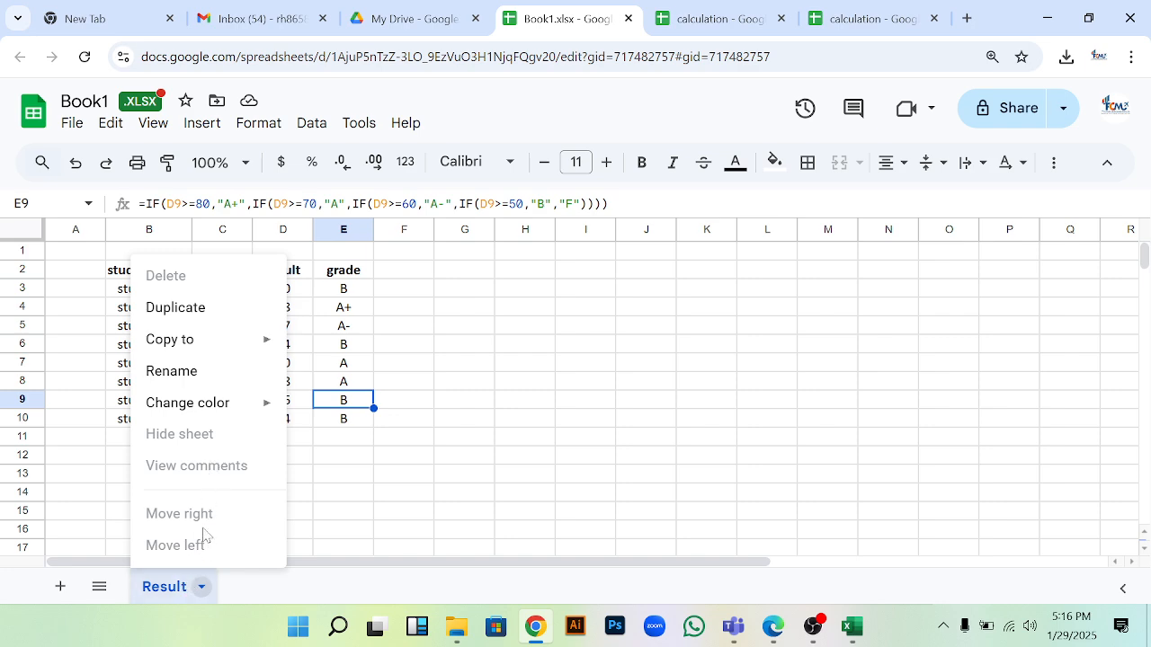
{"action": "left_click", "coordinate": [153, 103]}
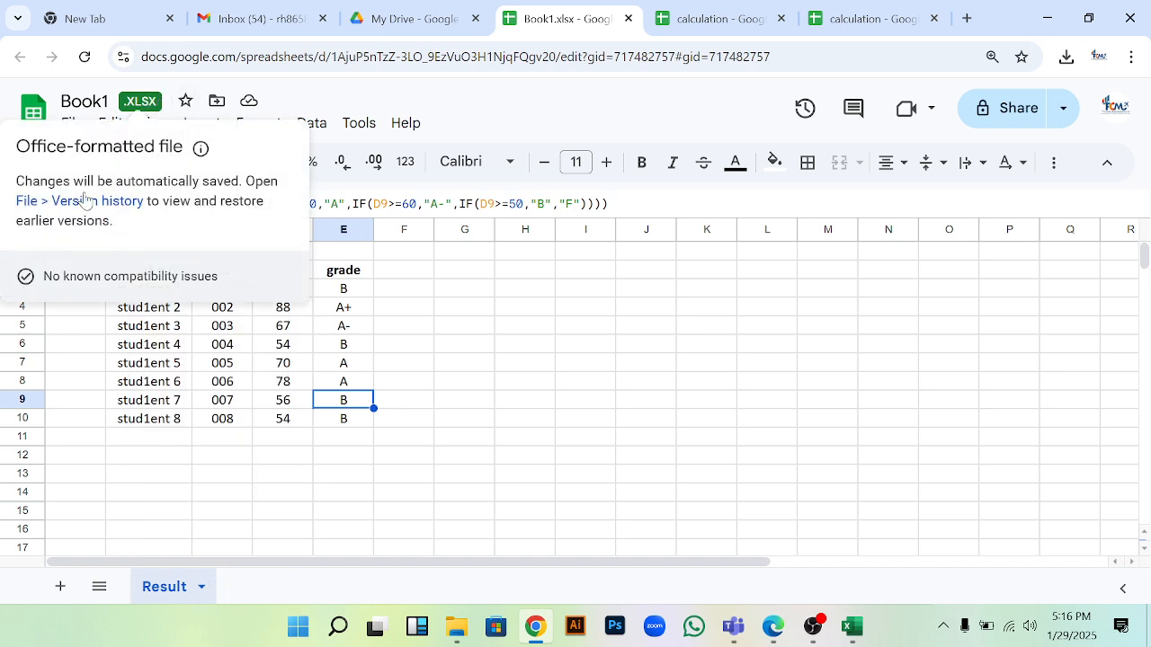
{"action": "left_click", "coordinate": [769, 383]}
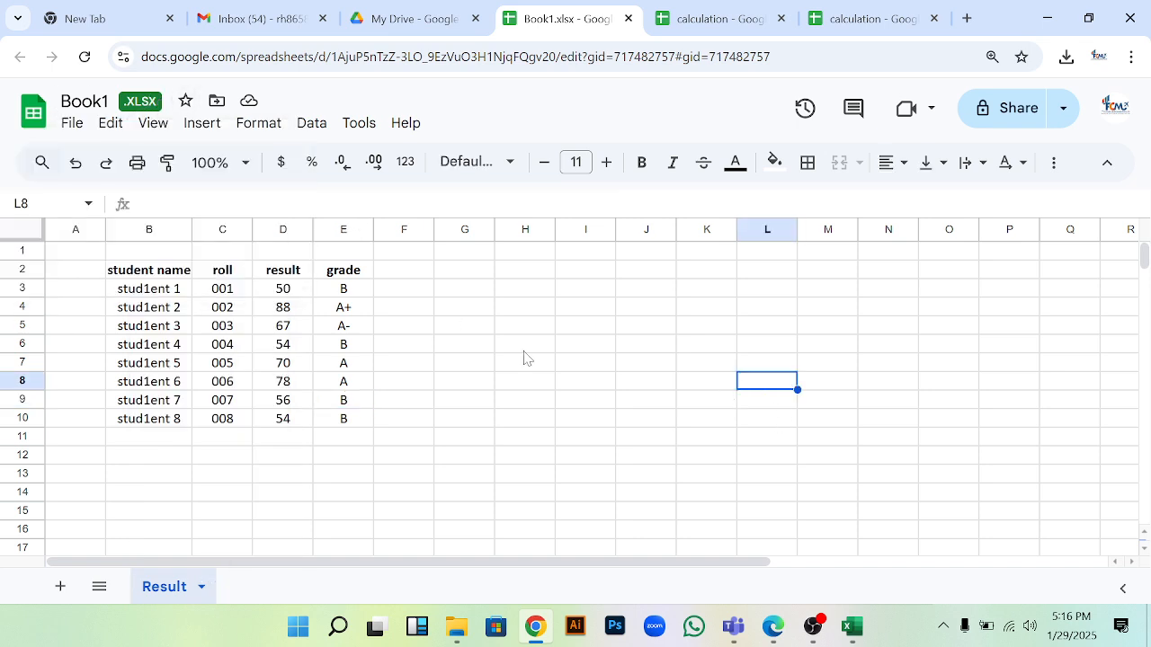
- Scan the Result sheet and view the list of all sheets in the workbook
{"action": "scroll", "coordinate": [254, 436], "scroll_direction": "down", "scroll_amount": 5}
{"action": "scroll", "coordinate": [225, 467], "scroll_direction": "up", "scroll_amount": 5}
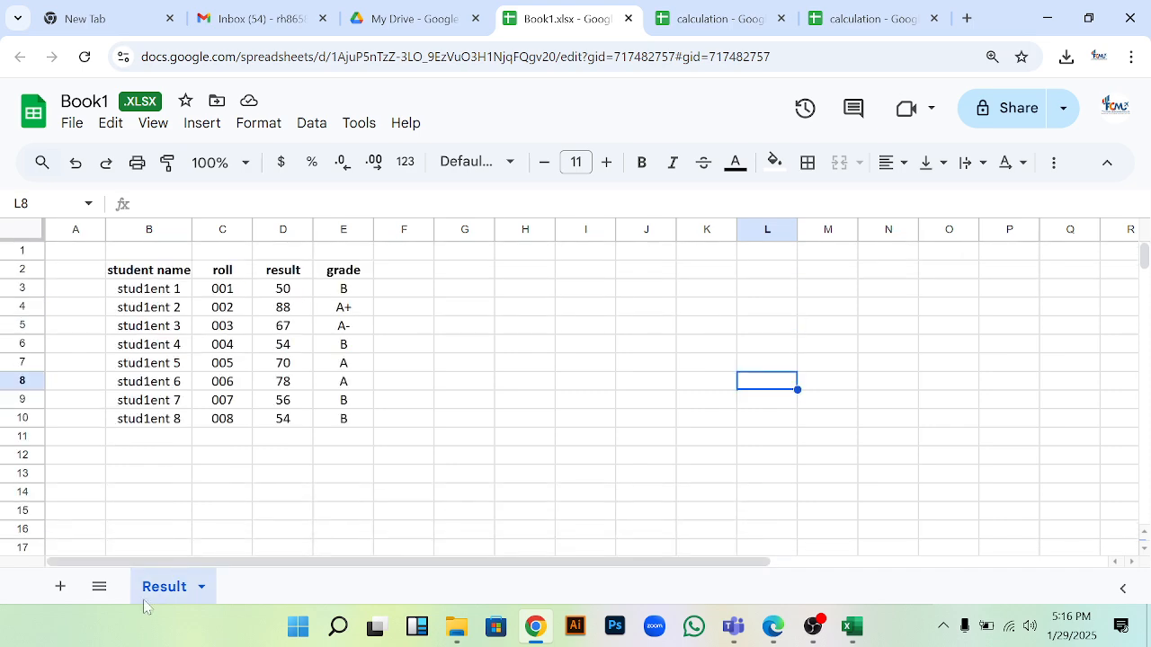
{"action": "left_click", "coordinate": [98, 588]}
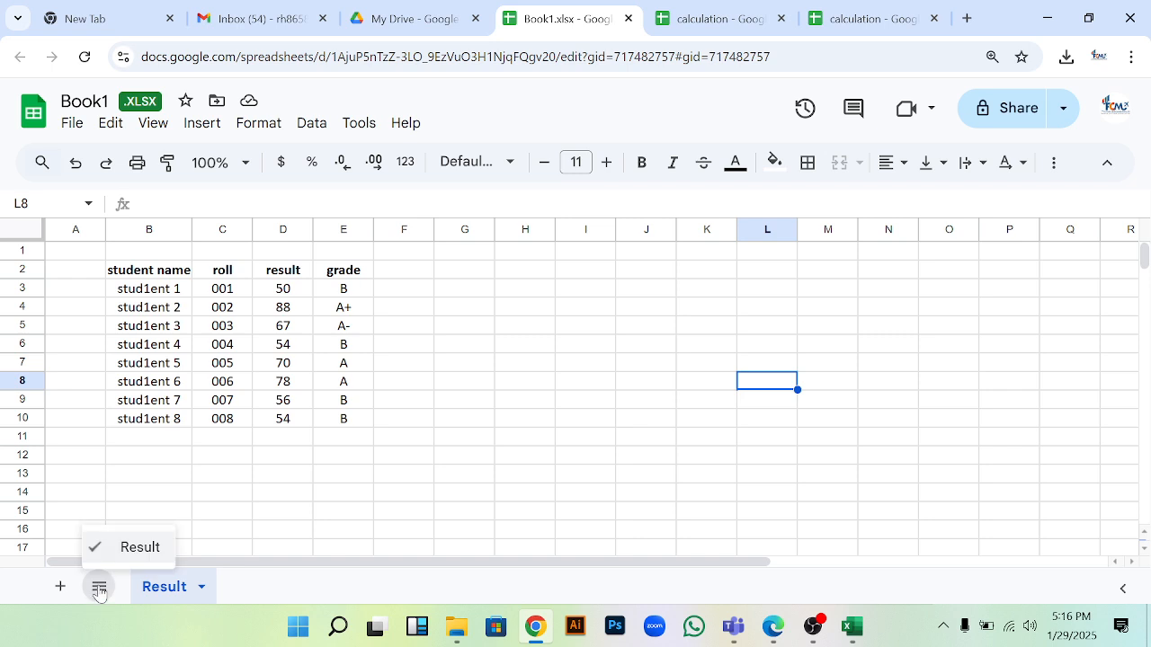
{"action": "left_click", "coordinate": [172, 594]}
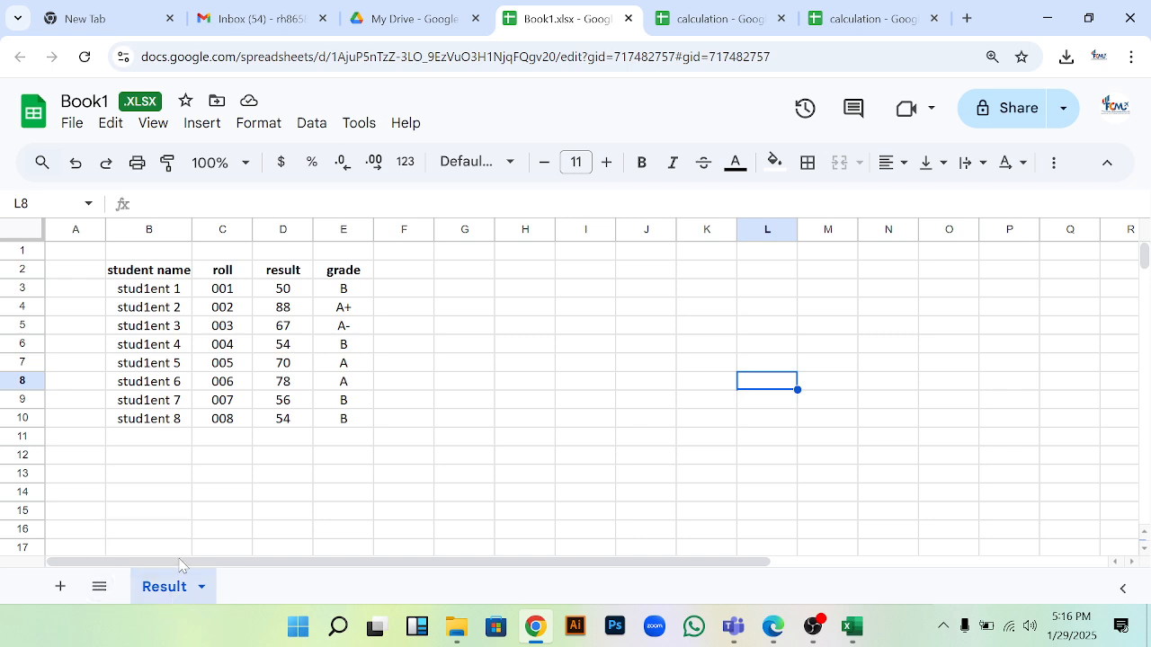
- Add a new sheet and link its cell A1 to the student name header in cell B2 of the Result sheet
{"action": "left_click", "coordinate": [60, 587]}
{"action": "left_click", "coordinate": [178, 296]}
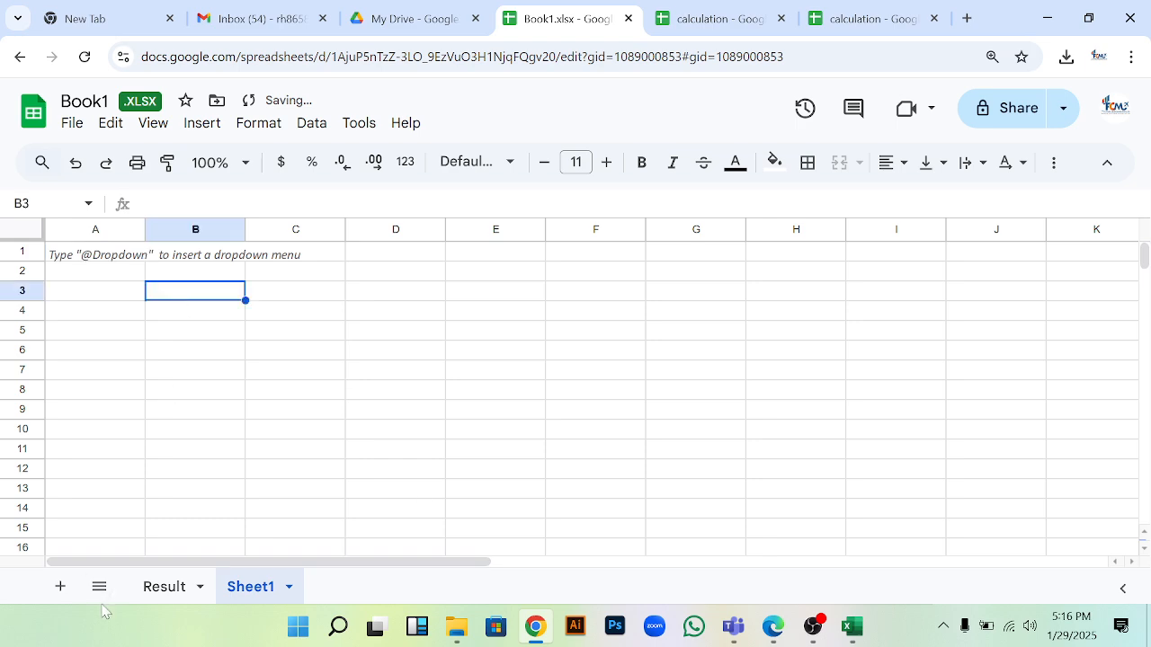
{"action": "left_click", "coordinate": [99, 260]}
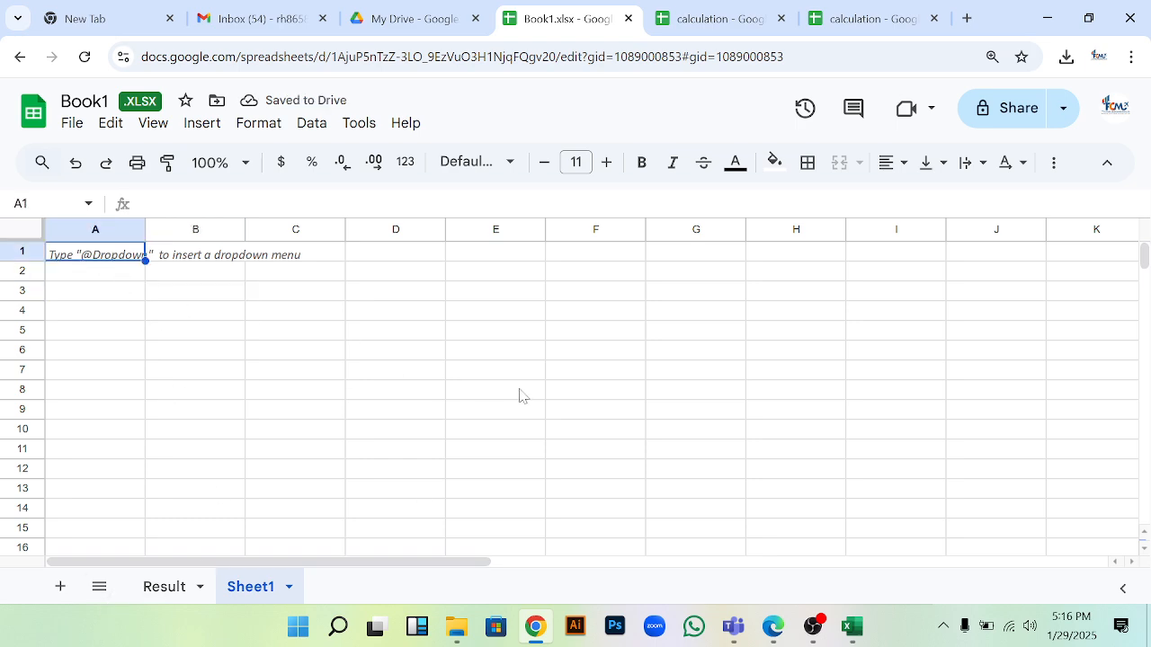
{"action": "type", "text": "="}
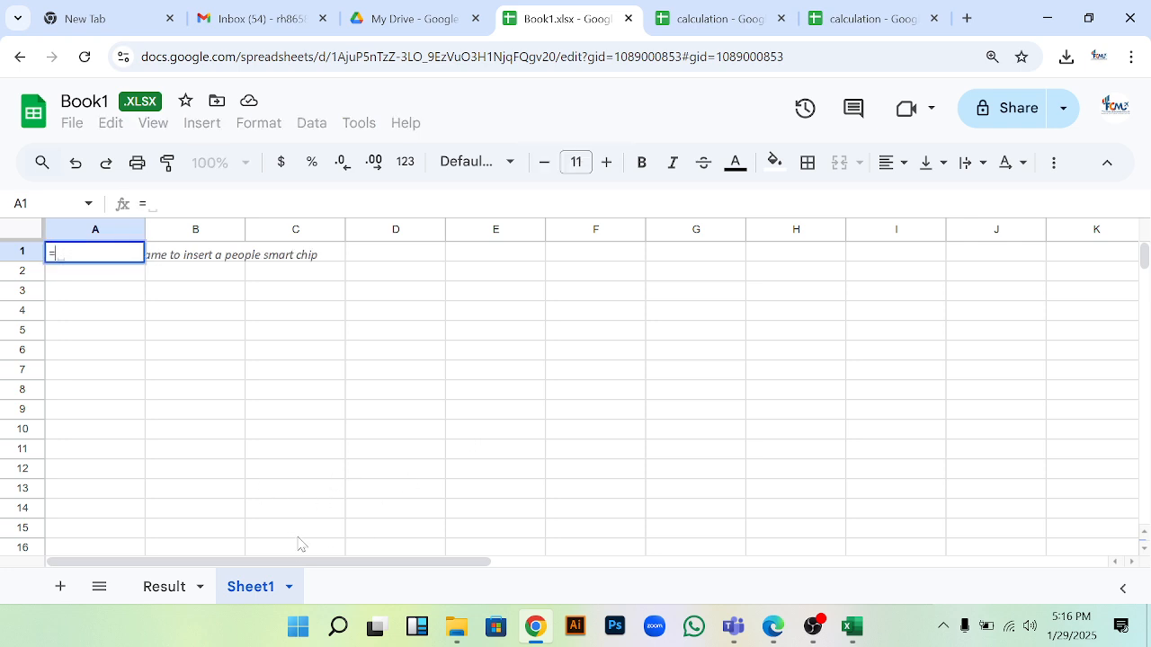
{"action": "left_click", "coordinate": [158, 588]}
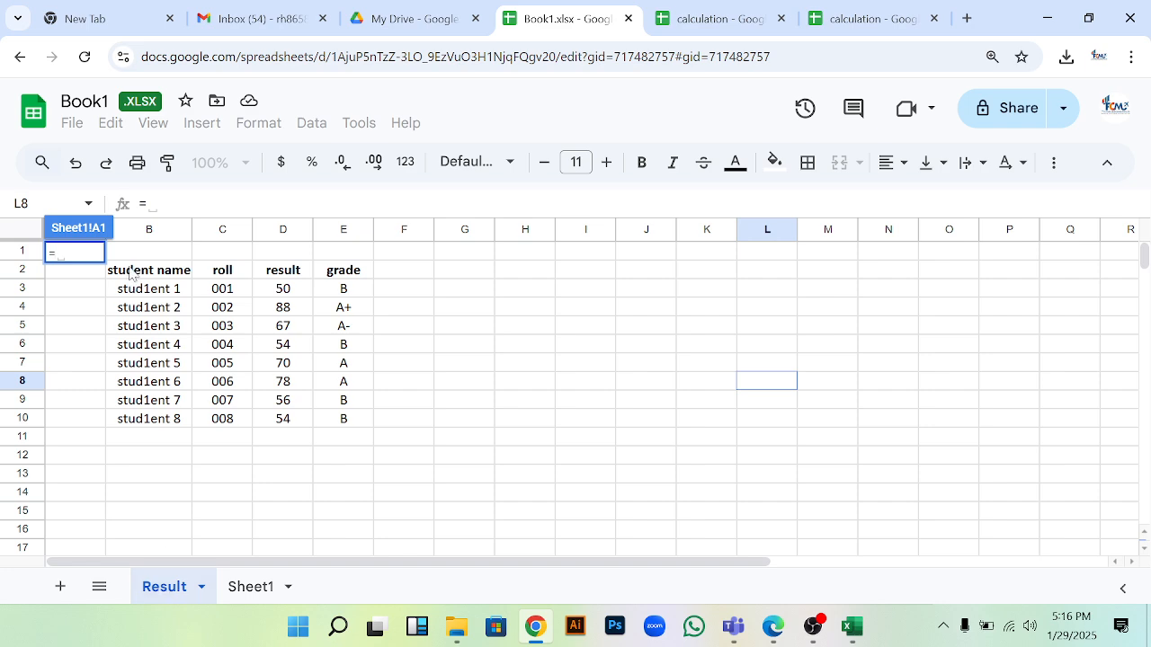
{"action": "left_click_drag", "start_coordinate": [128, 273], "coordinate": [354, 426]}
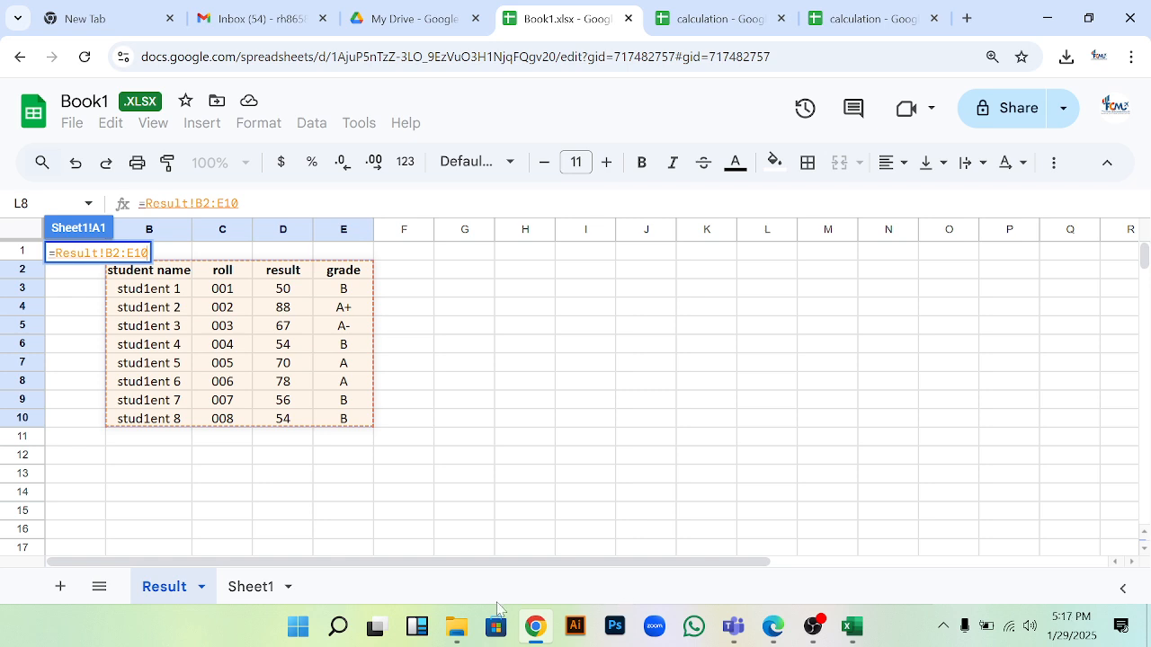
{"action": "left_click", "coordinate": [135, 273]}
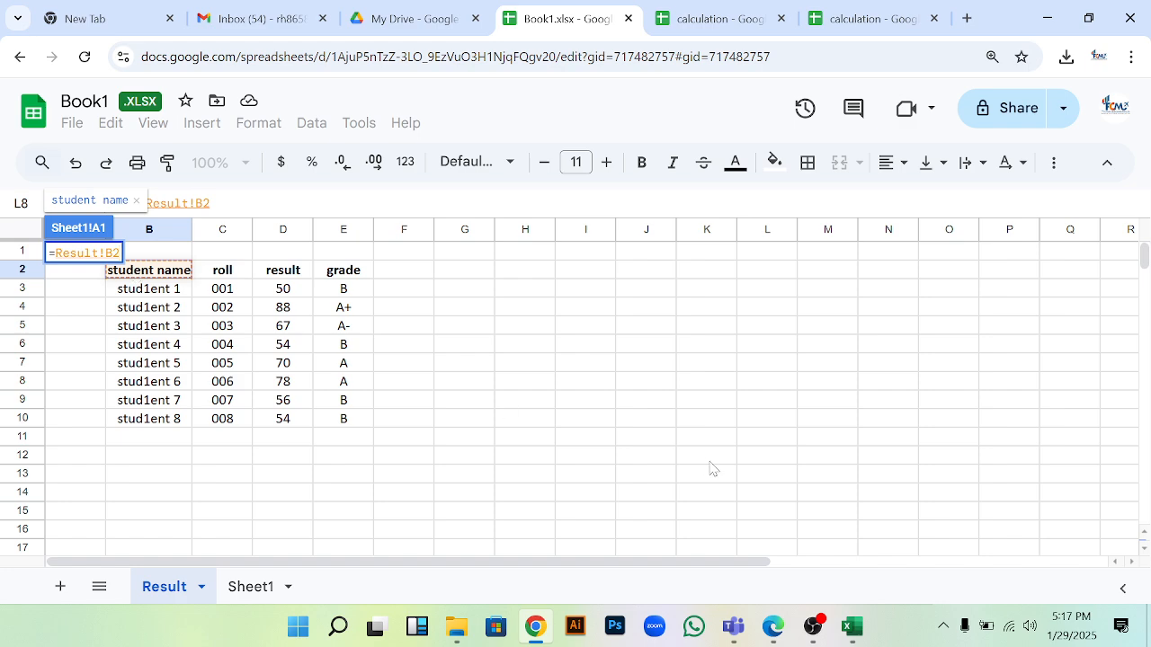
{"action": "key", "text": "Return"}
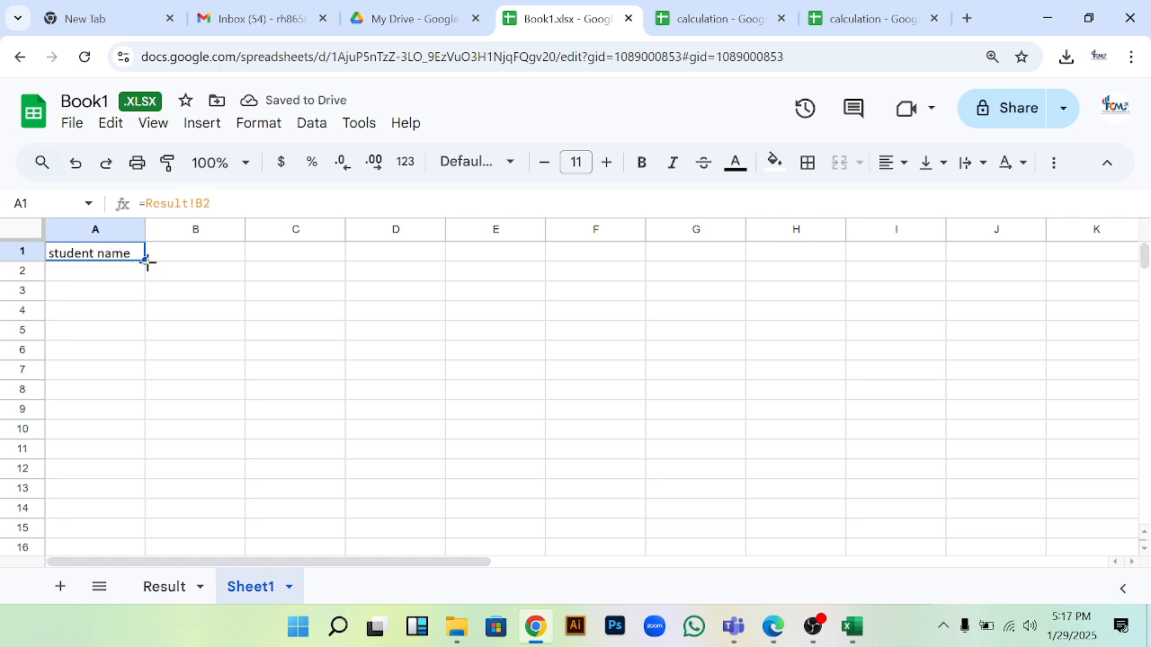
- Fill the reference in A1 of the new sheet across and down through G11
{"action": "left_click_drag", "start_coordinate": [145, 262], "coordinate": [261, 368]}
{"action": "left_click_drag", "start_coordinate": [145, 380], "coordinate": [655, 498]}
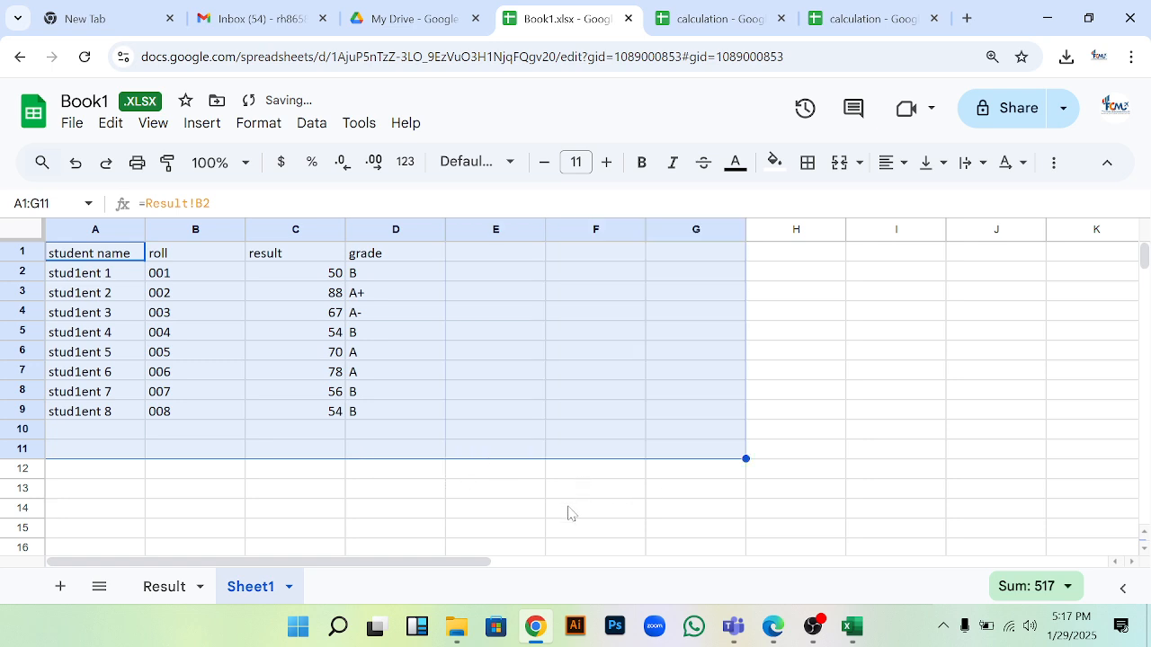
{"action": "left_click", "coordinate": [568, 513]}
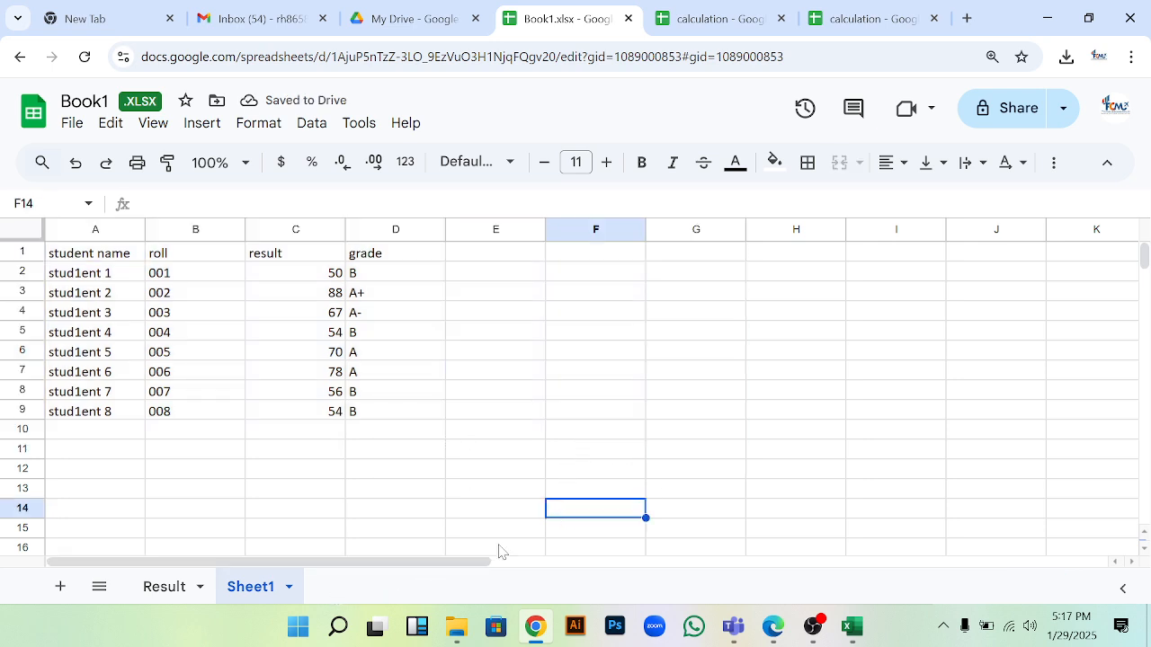
- Check the filled cells on the new sheet for their references to the Result sheet
{"action": "left_click", "coordinate": [220, 312]}
{"action": "left_click", "coordinate": [74, 255]}
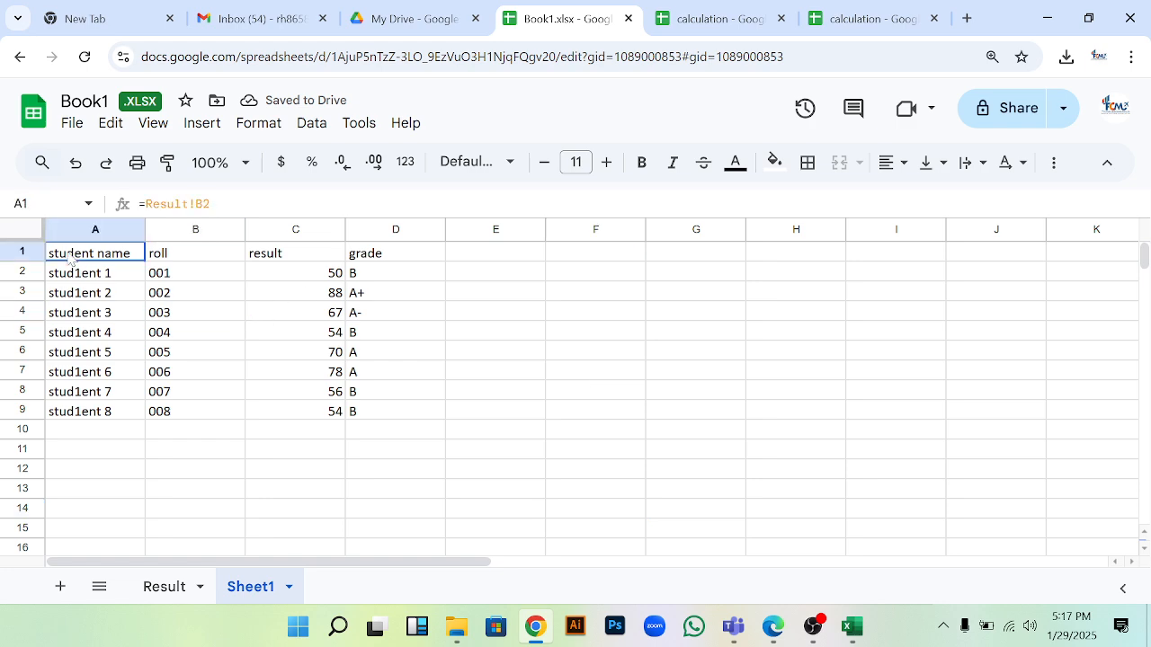
{"action": "left_click", "coordinate": [177, 283]}
{"action": "left_click", "coordinate": [274, 294]}
{"action": "left_click", "coordinate": [64, 339]}
{"action": "left_click", "coordinate": [126, 354]}
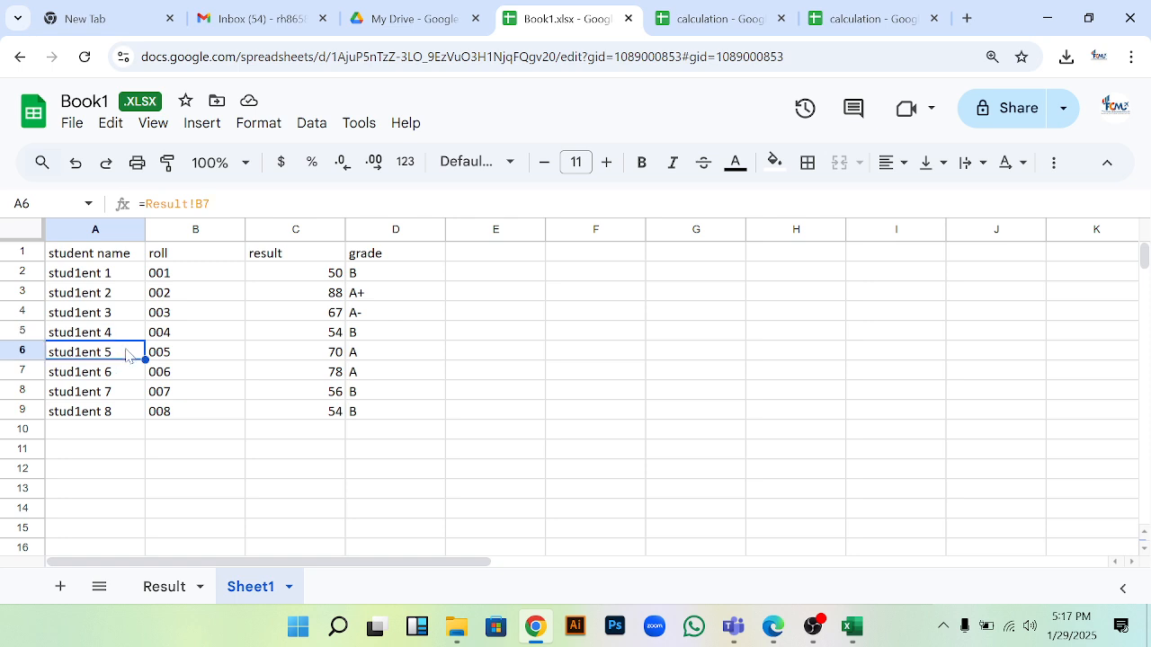
- Change the first student's result in cell D3 of the Result sheet to 90
{"action": "left_click", "coordinate": [185, 586]}
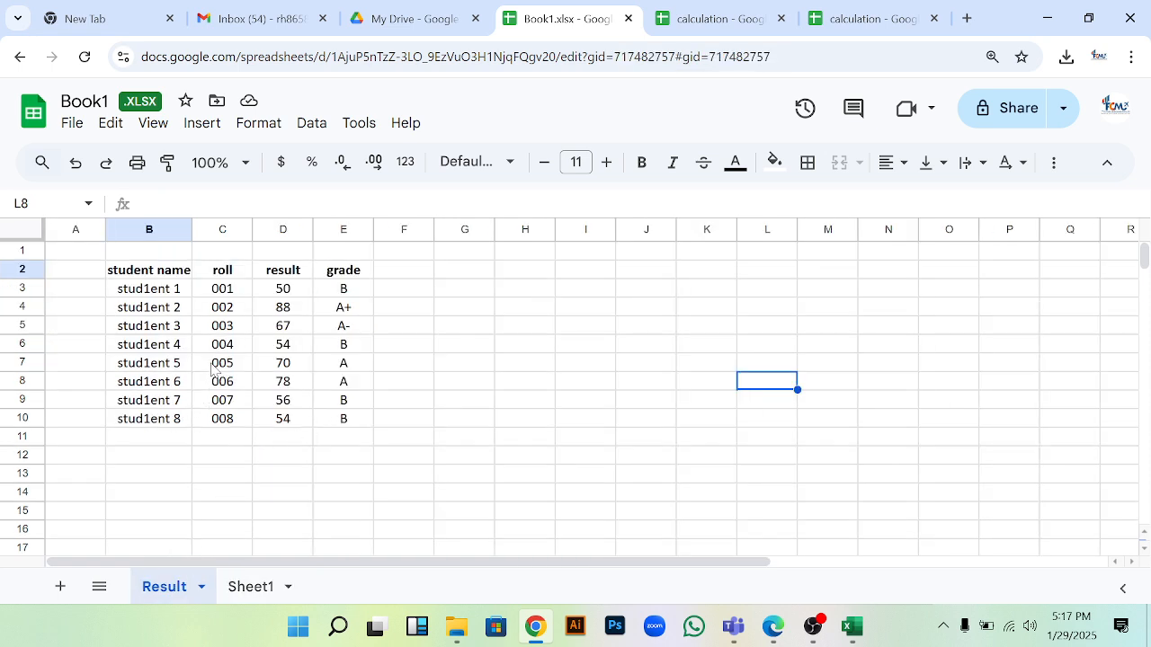
{"action": "left_click", "coordinate": [286, 294]}
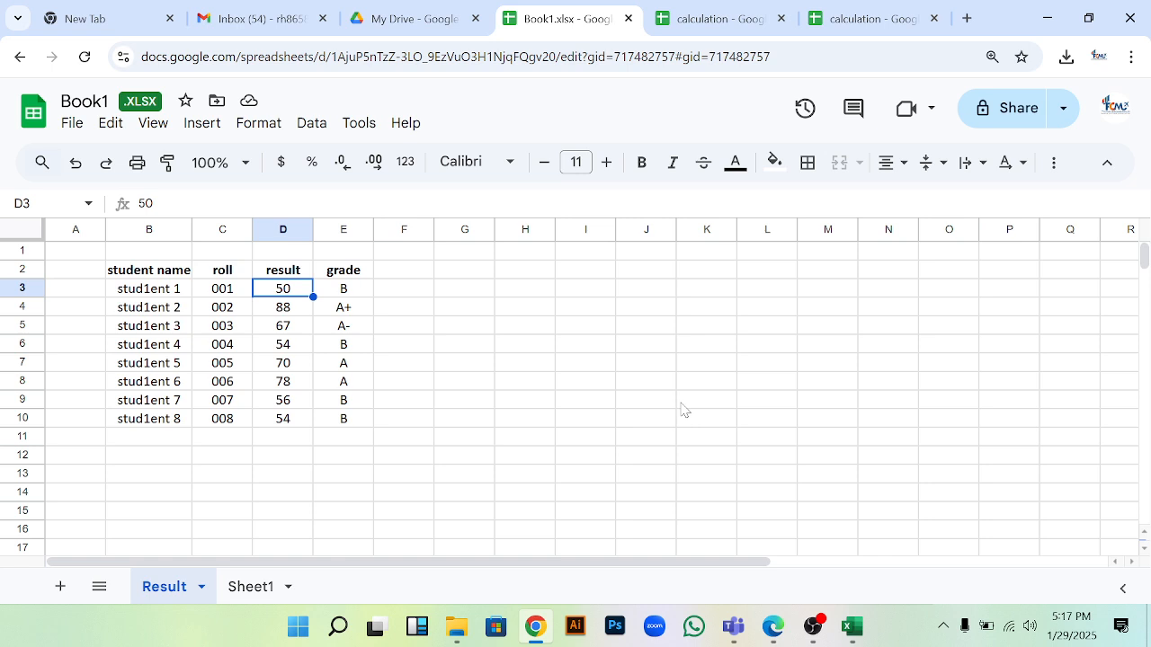
{"action": "type", "text": "90"}
{"action": "left_click", "coordinate": [630, 400]}
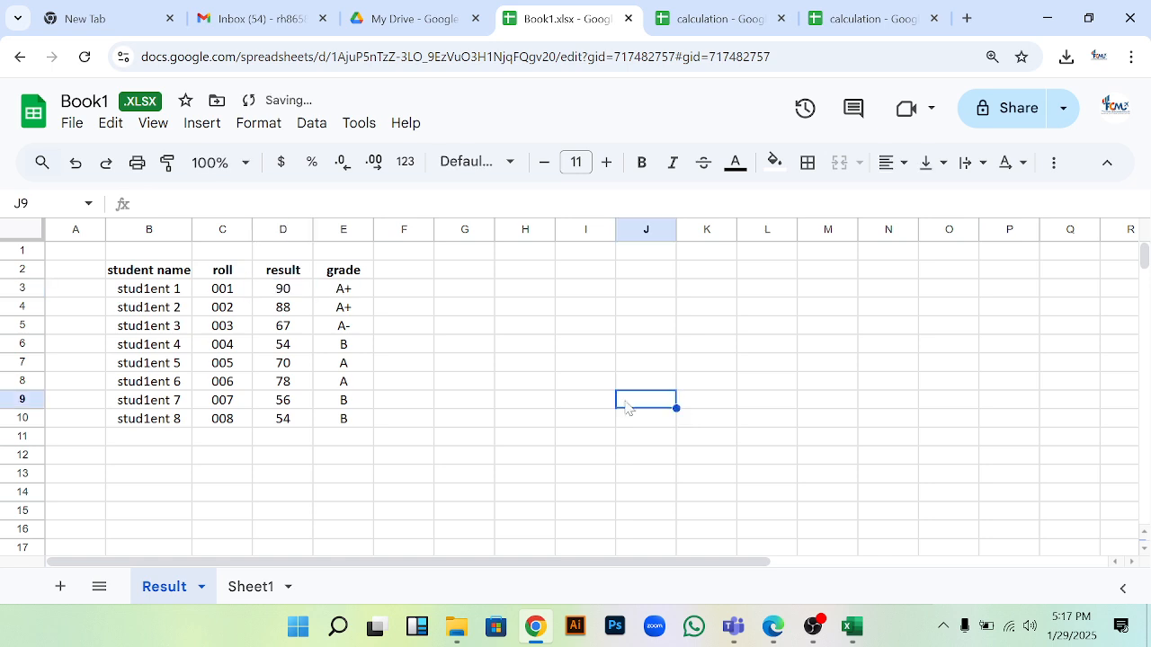
- Open Sheet1 and examine its sheet options and the available data and sorting commands
{"action": "left_click", "coordinate": [248, 586]}
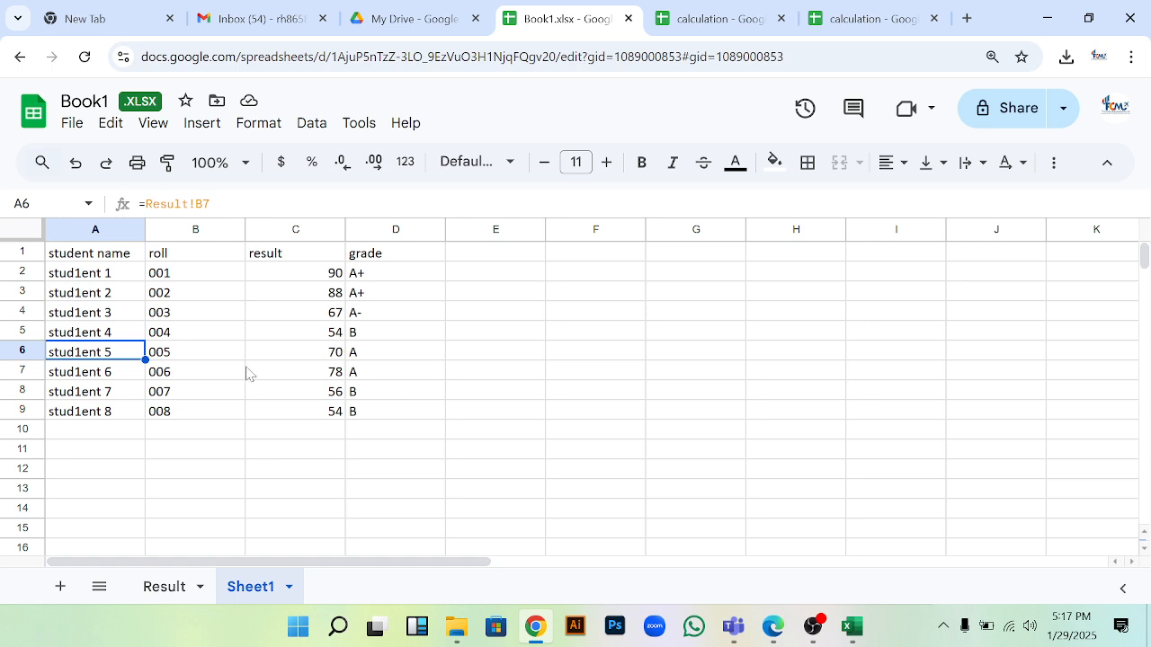
{"action": "right_click", "coordinate": [255, 589]}
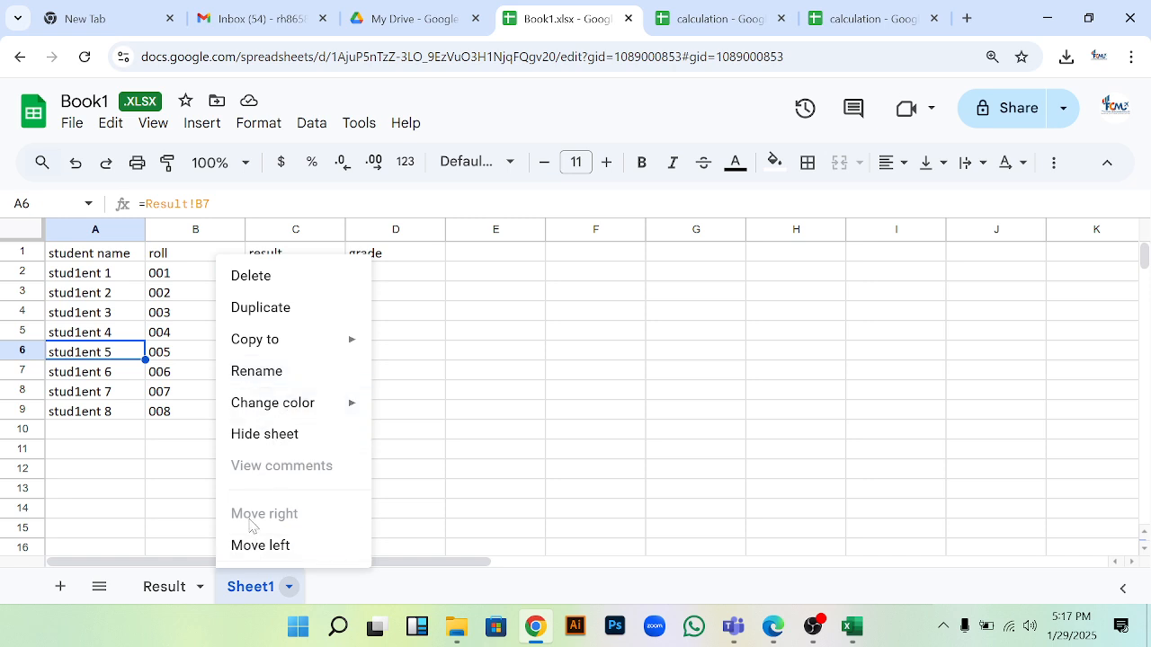
{"action": "mouse_move", "coordinate": [267, 412]}
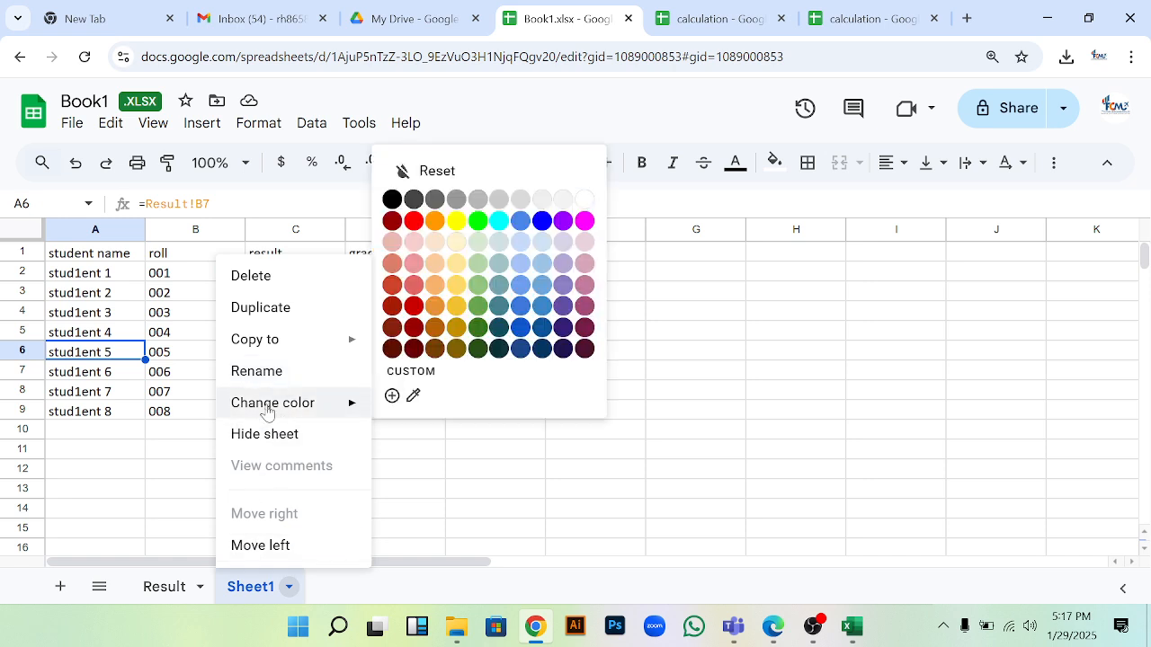
{"action": "mouse_move", "coordinate": [277, 350]}
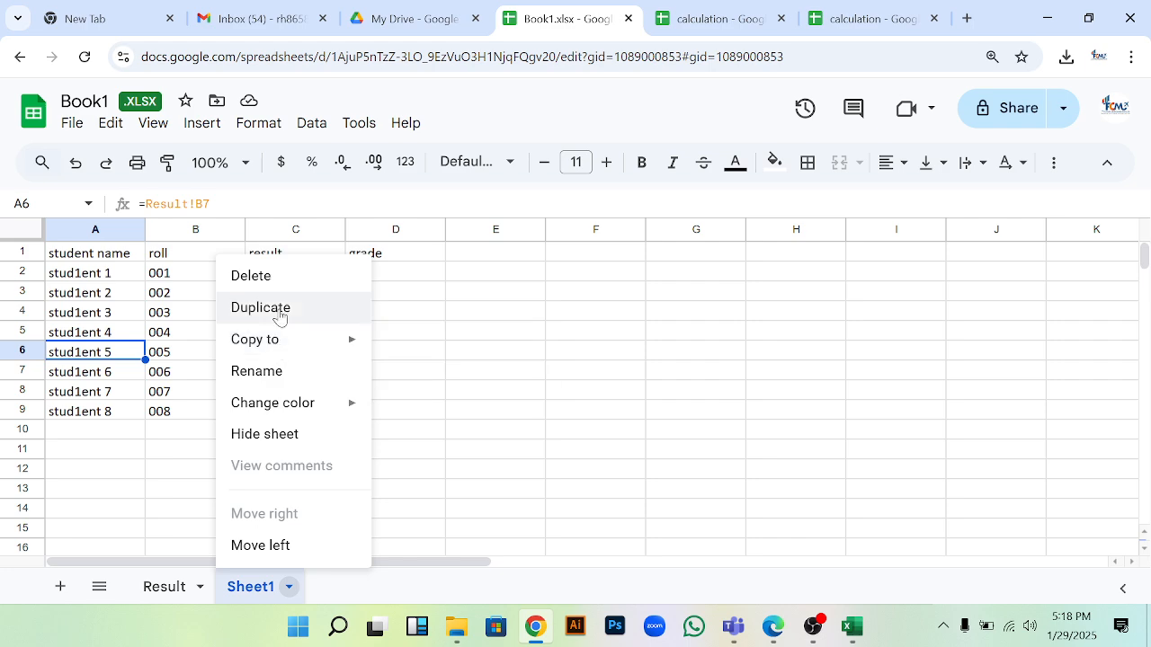
{"action": "left_click", "coordinate": [511, 353]}
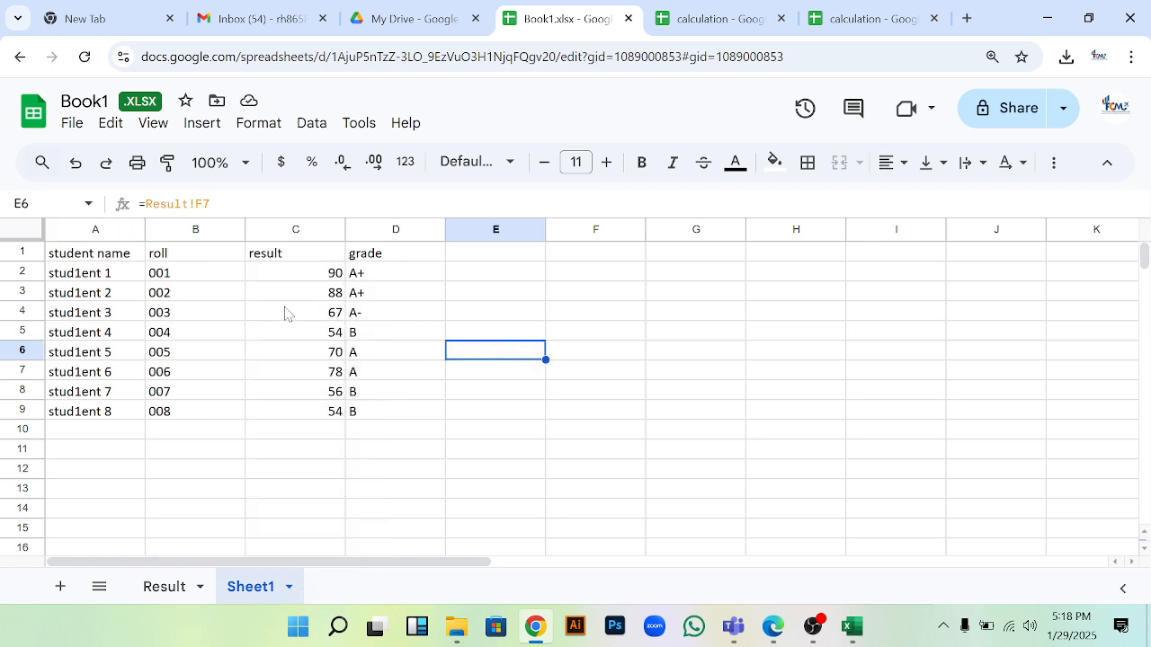
{"action": "left_click", "coordinate": [308, 125]}
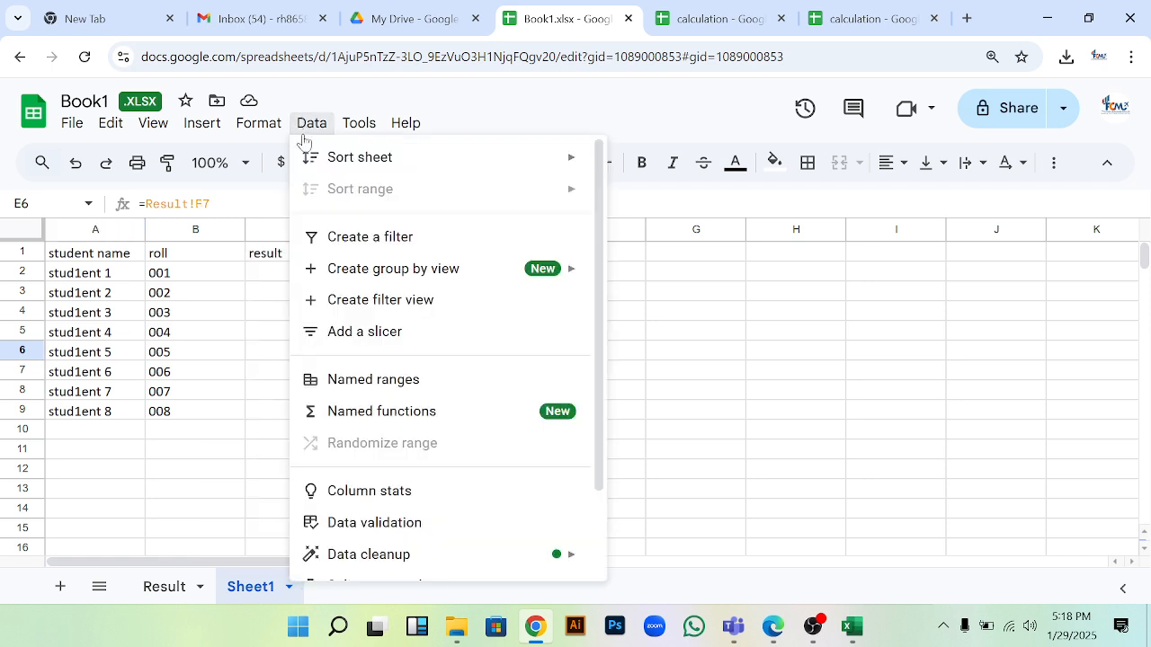
{"action": "scroll", "coordinate": [308, 405], "scroll_direction": "down", "scroll_amount": 2}
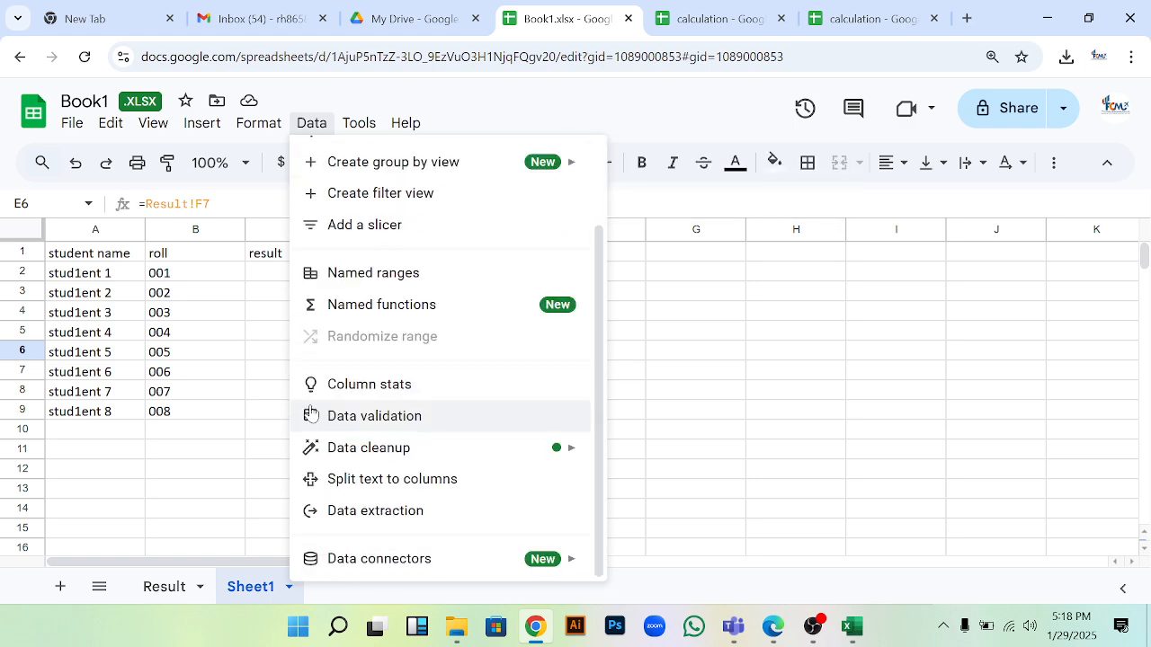
{"action": "mouse_move", "coordinate": [327, 563]}
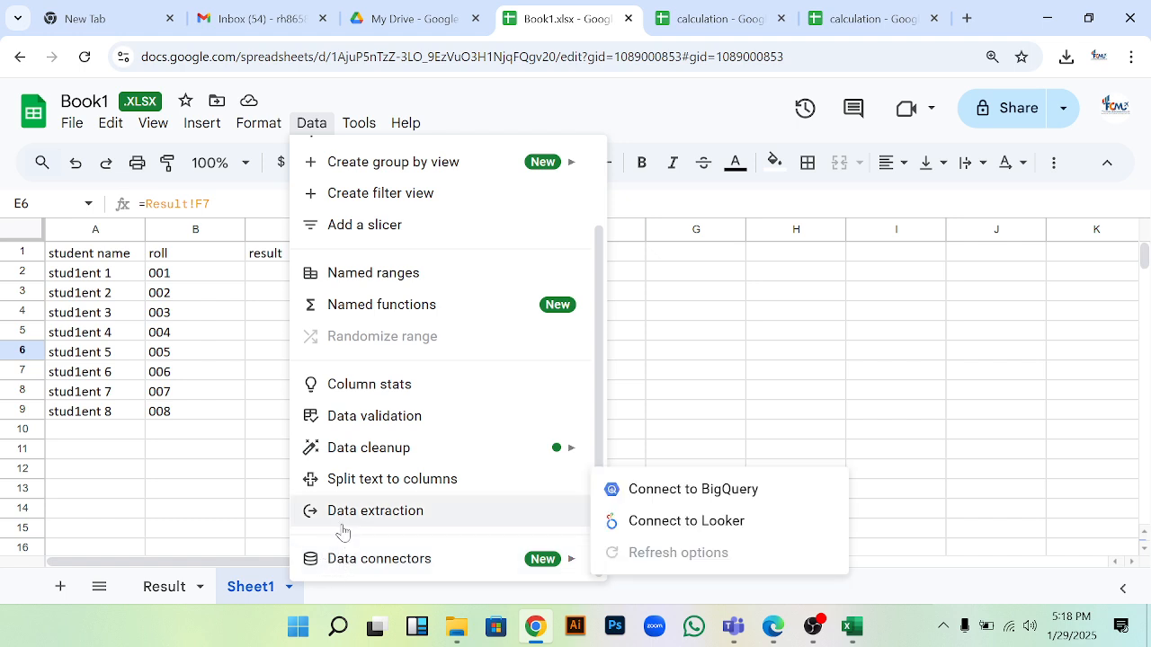
{"action": "scroll", "coordinate": [356, 434], "scroll_direction": "up", "scroll_amount": 3}
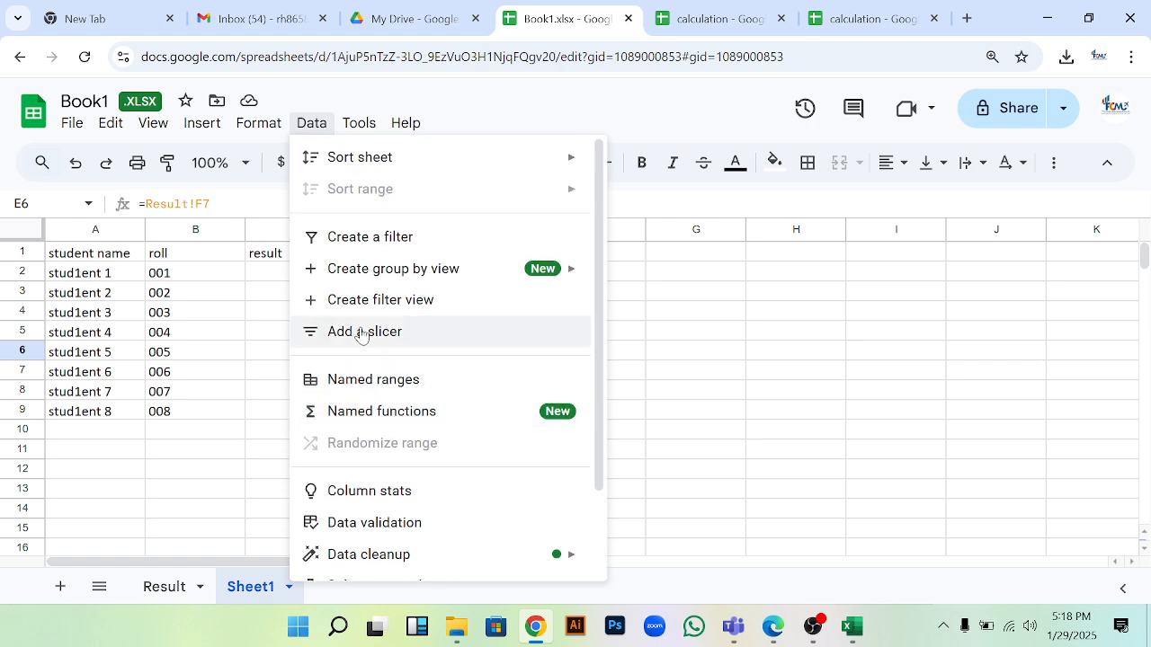
{"action": "mouse_move", "coordinate": [341, 162]}
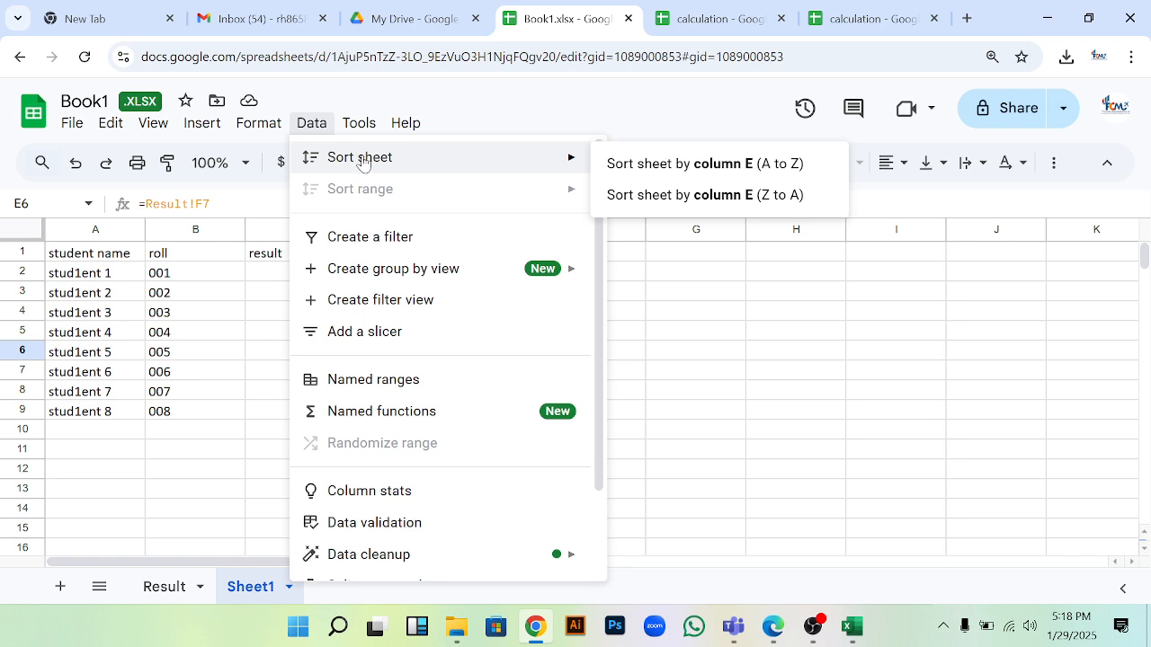
{"action": "left_click", "coordinate": [728, 334]}
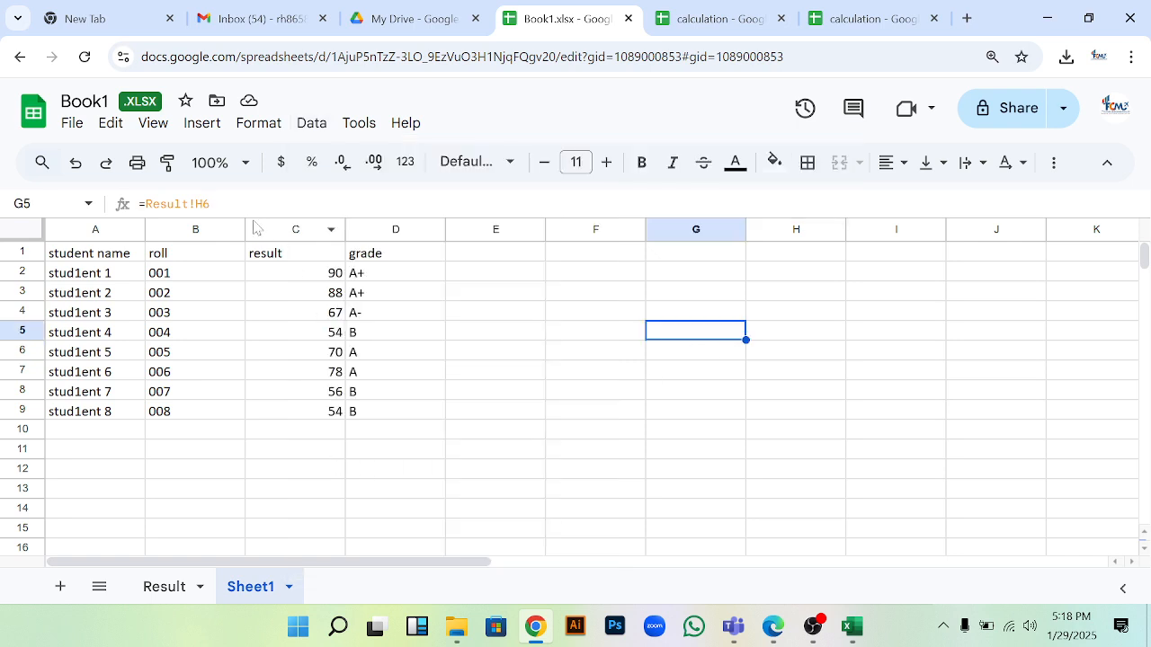
- Sort Sheet1 by the result column C in descending order (Z to A)
{"action": "left_click", "coordinate": [284, 222]}
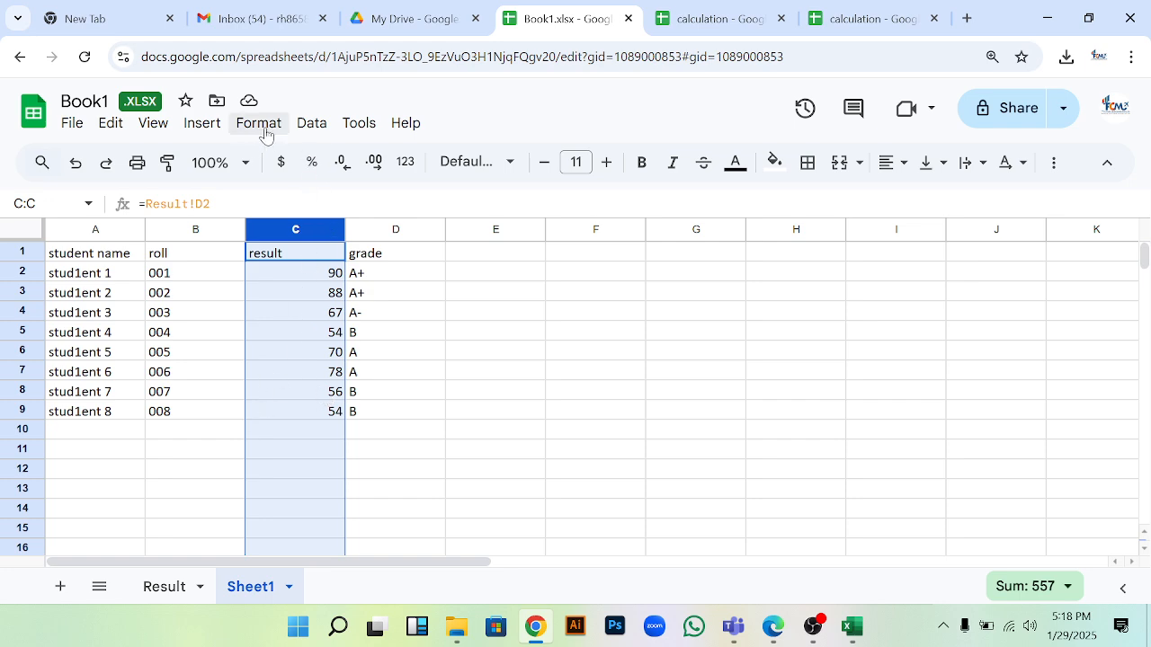
{"action": "left_click", "coordinate": [315, 128]}
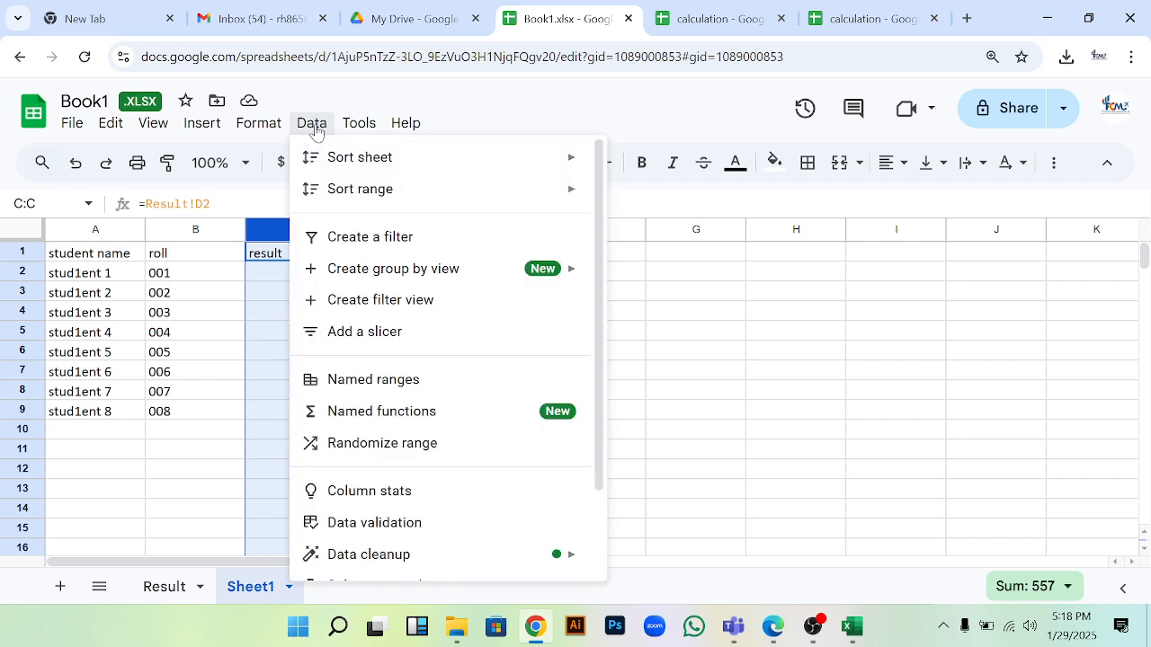
{"action": "mouse_move", "coordinate": [301, 162]}
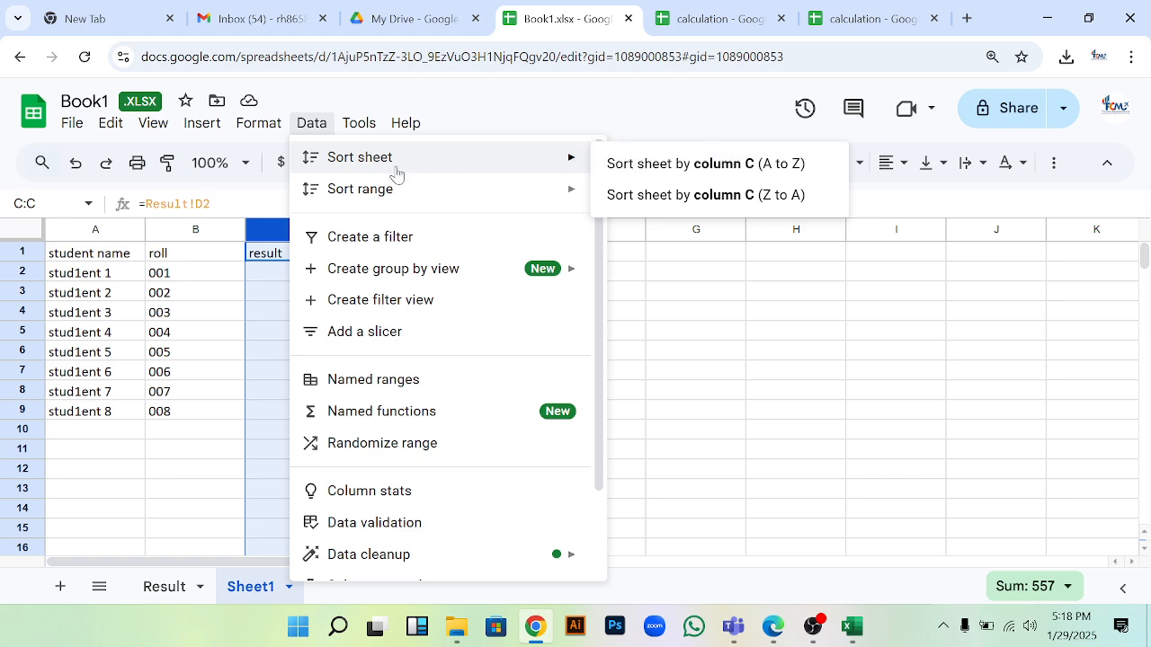
{"action": "mouse_move", "coordinate": [366, 197]}
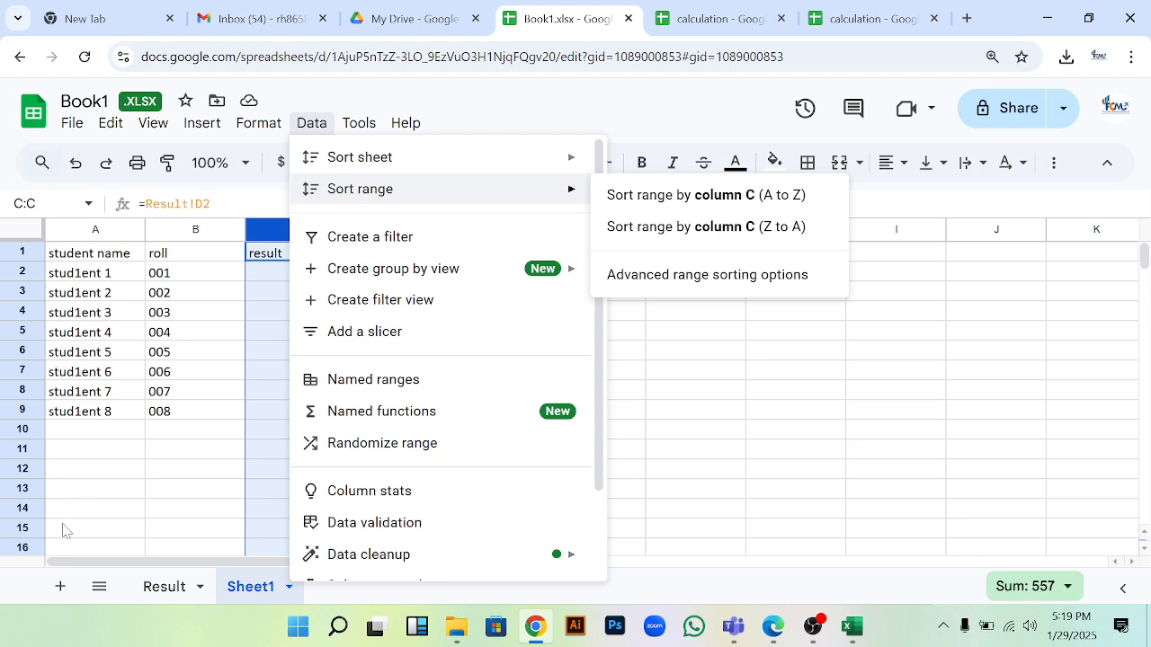
{"action": "mouse_move", "coordinate": [582, 170]}
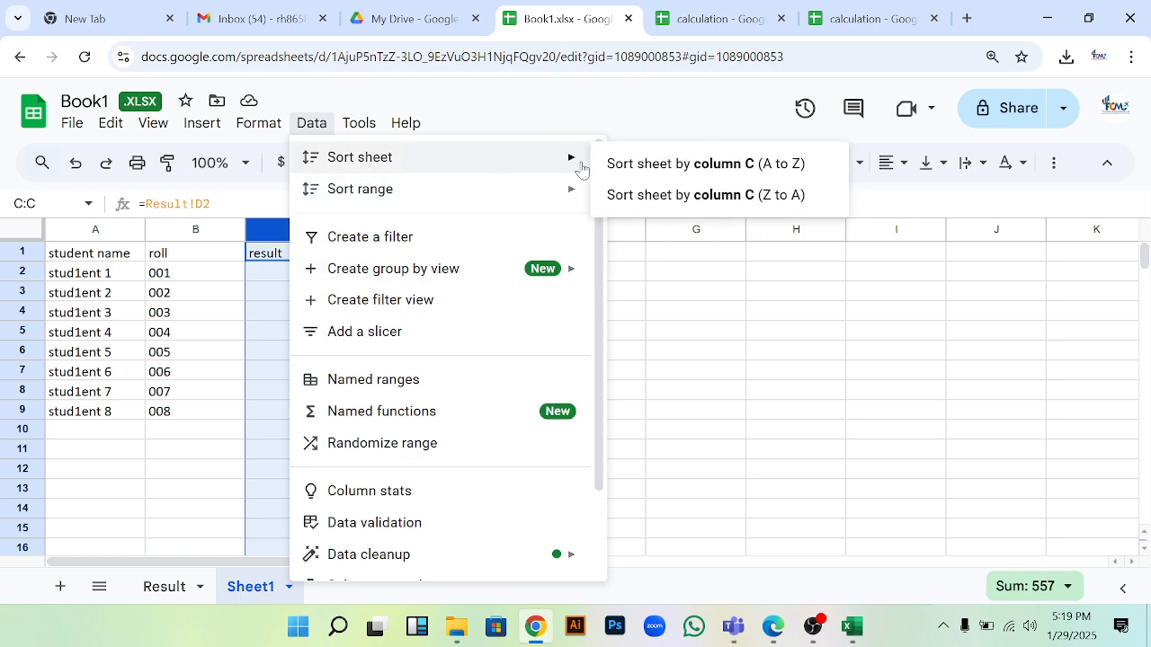
{"action": "left_click", "coordinate": [693, 195]}
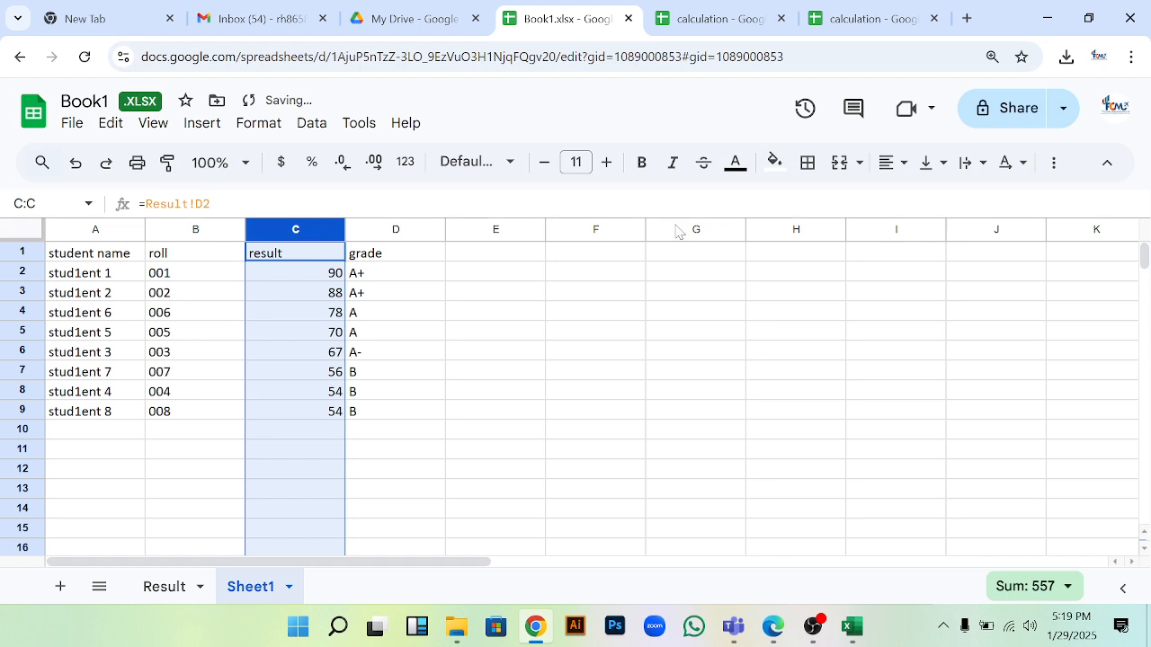
{"action": "left_click", "coordinate": [578, 352]}
- Number the sorted students in column E, entering 1, 2 and 3 from E2 and filling the series down to 8 in E9
{"action": "left_click", "coordinate": [475, 274]}
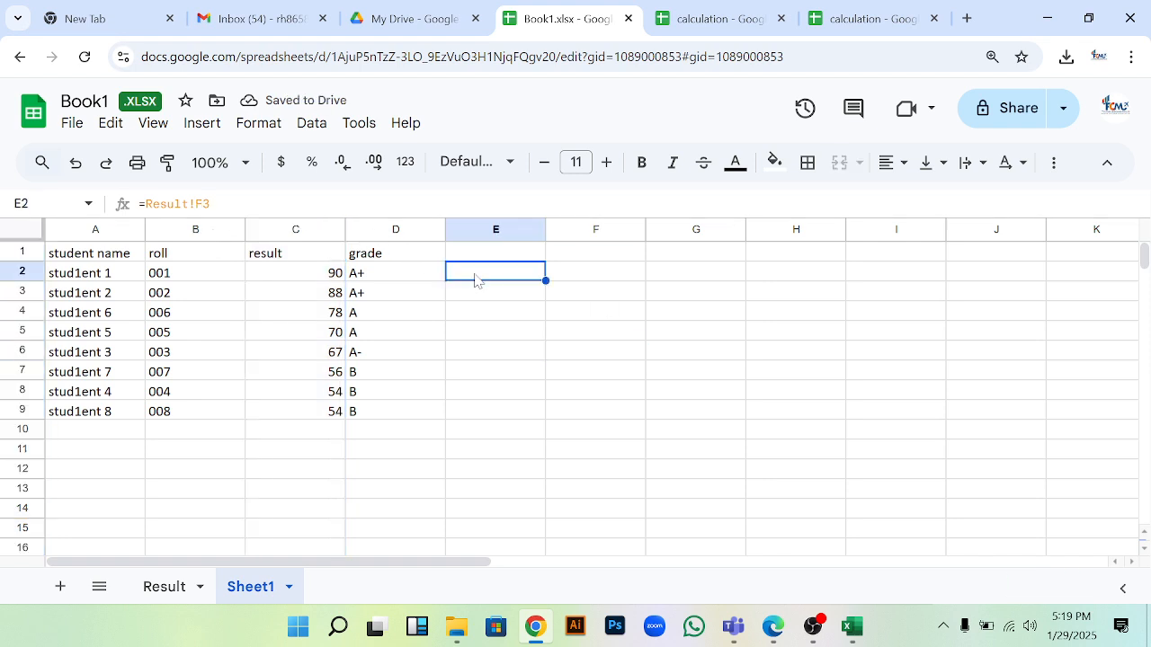
{"action": "type", "text": "1"}
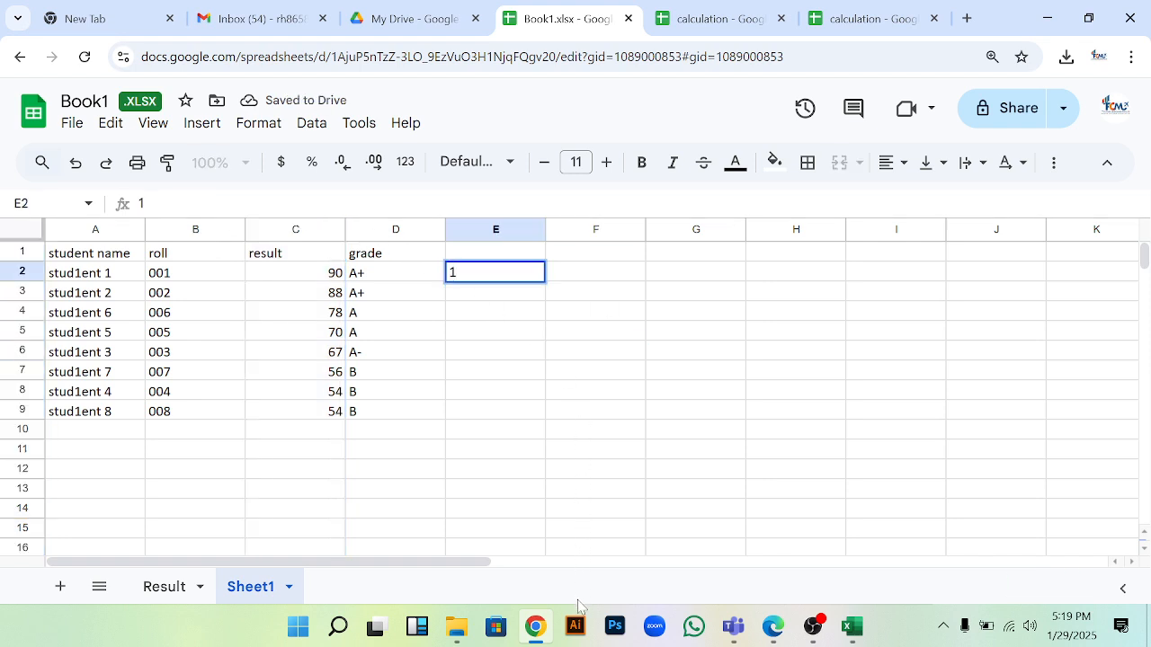
{"action": "key", "text": "Return"}
{"action": "type", "text": "2"}
{"action": "key", "text": "Return"}
{"action": "type", "text": "3"}
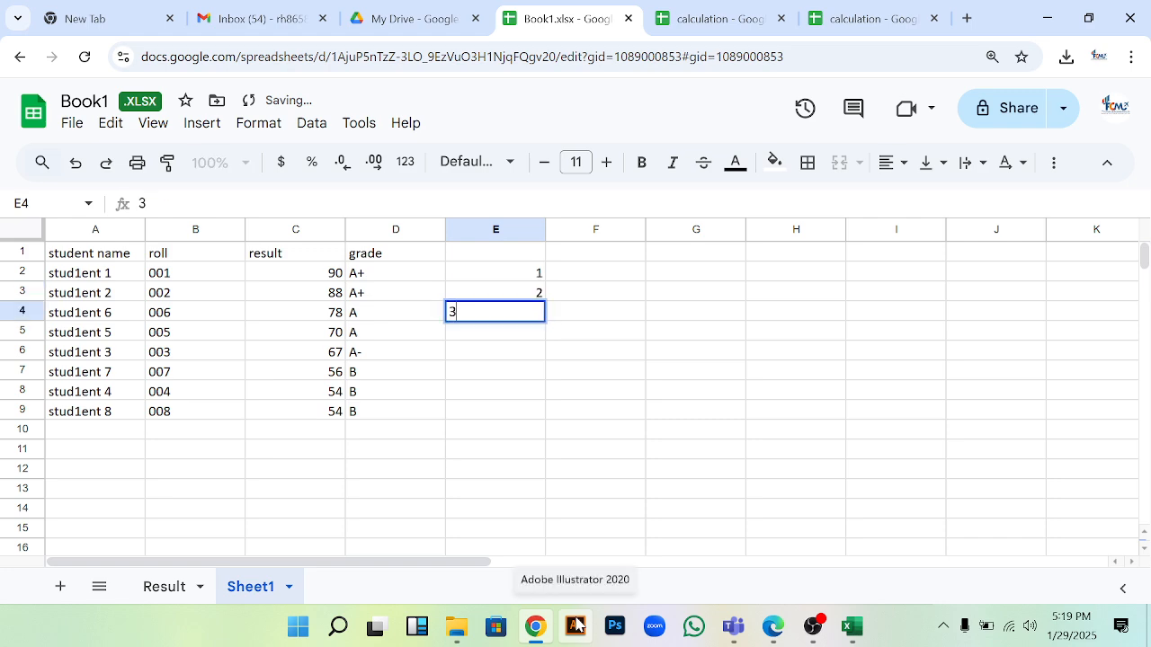
{"action": "left_click_drag", "start_coordinate": [514, 276], "coordinate": [548, 414]}
{"action": "left_click", "coordinate": [685, 412]}
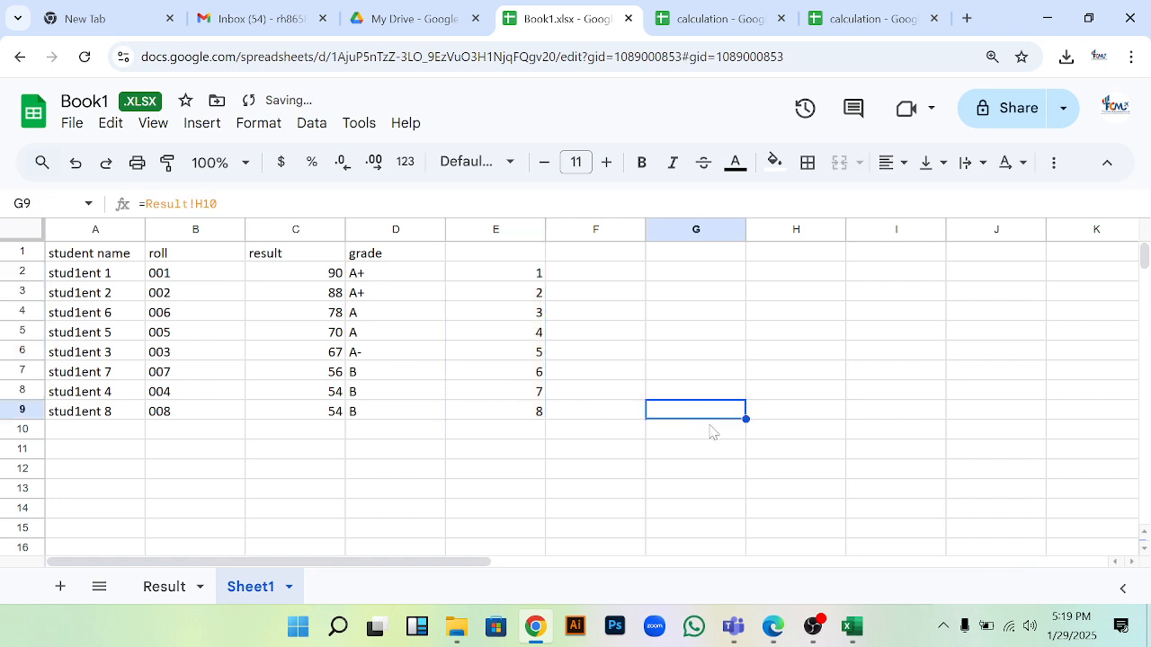
- Add the header Place in cell E1 above the ranking numbers
{"action": "left_click", "coordinate": [463, 261]}
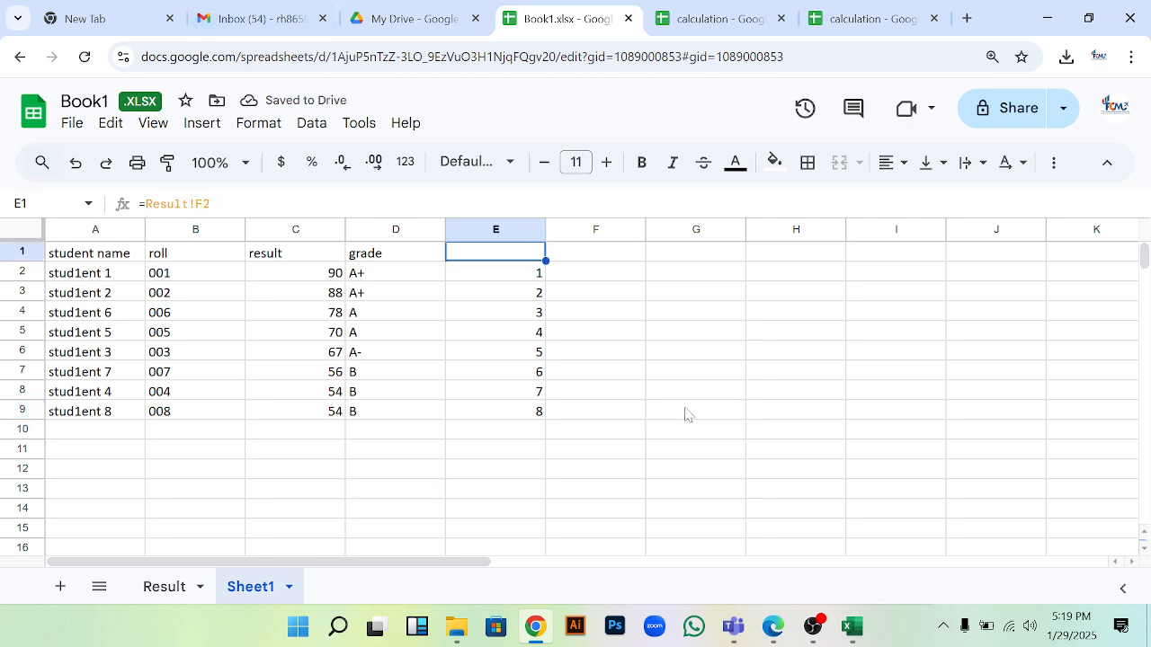
{"action": "type", "text": "Pla"}
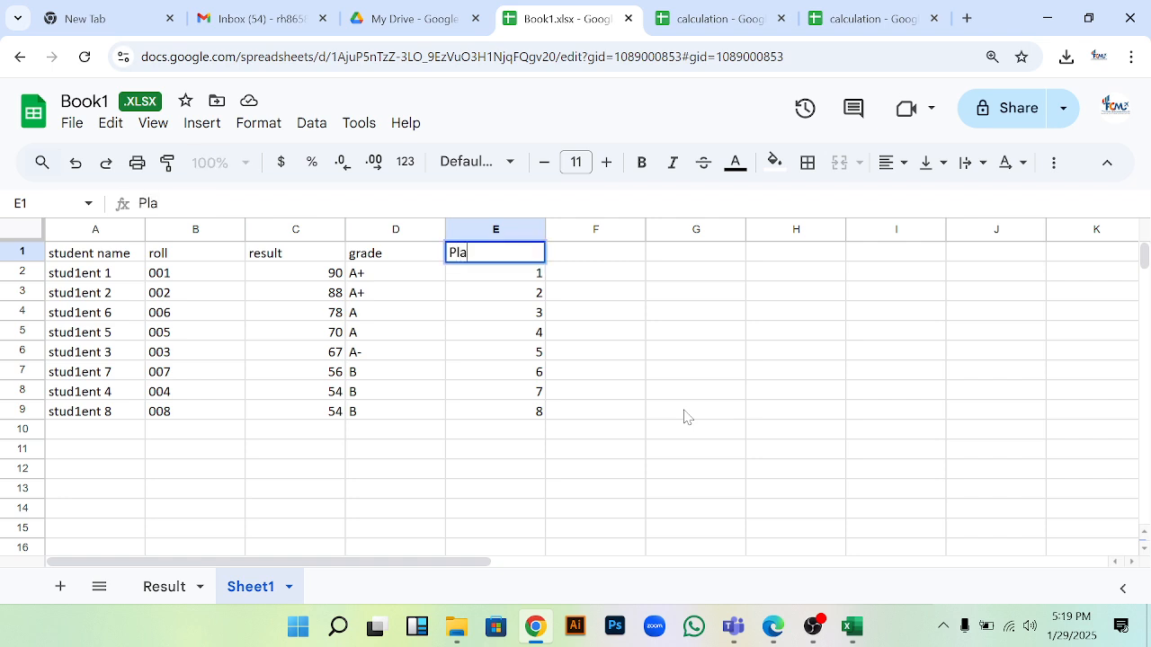
{"action": "type", "text": "ce"}
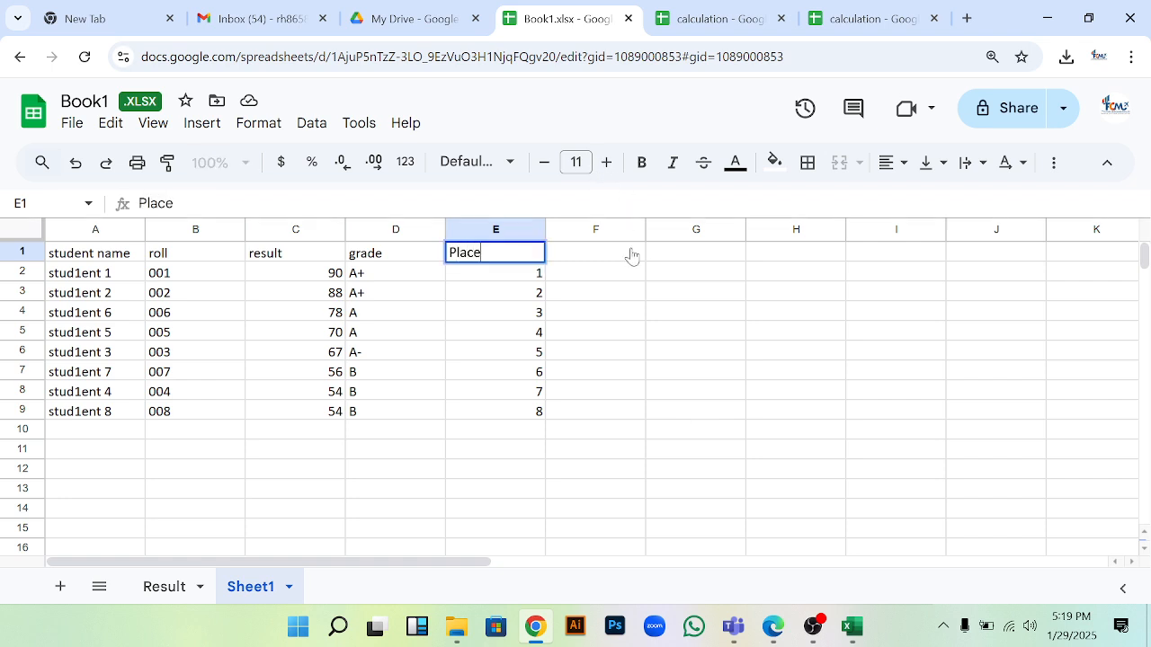
{"action": "left_click", "coordinate": [635, 315]}
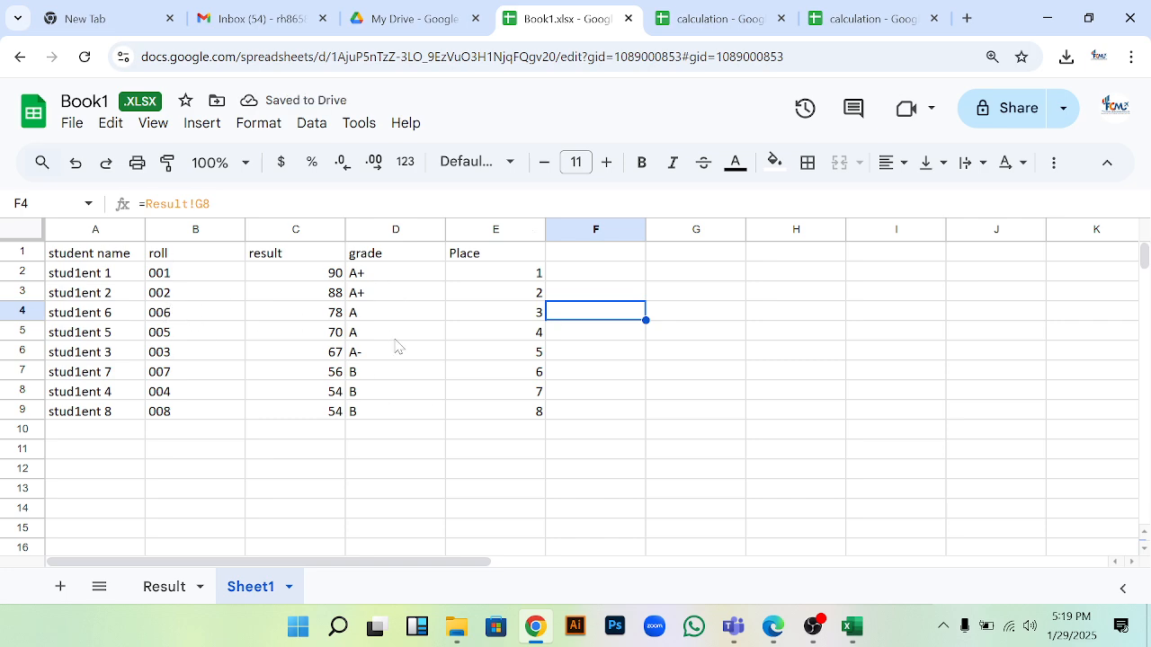
{"action": "left_click", "coordinate": [601, 396]}
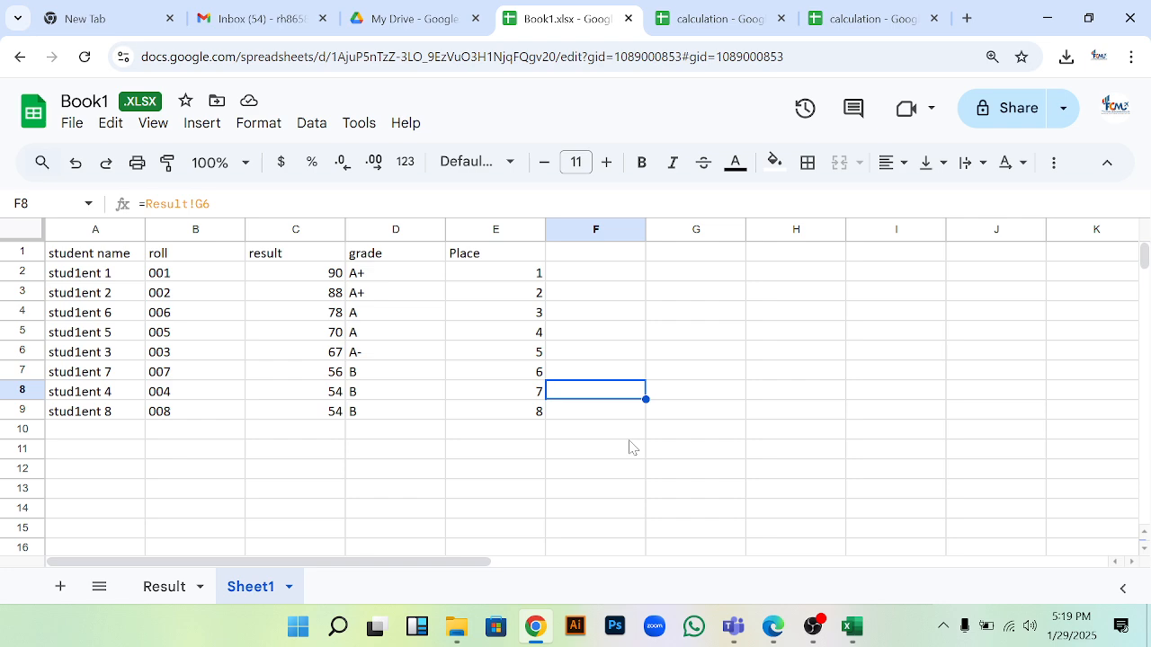
- Try sorting Sheet1 by the whole roll column B from A to Z, and undo the sort
{"action": "left_click", "coordinate": [191, 230]}
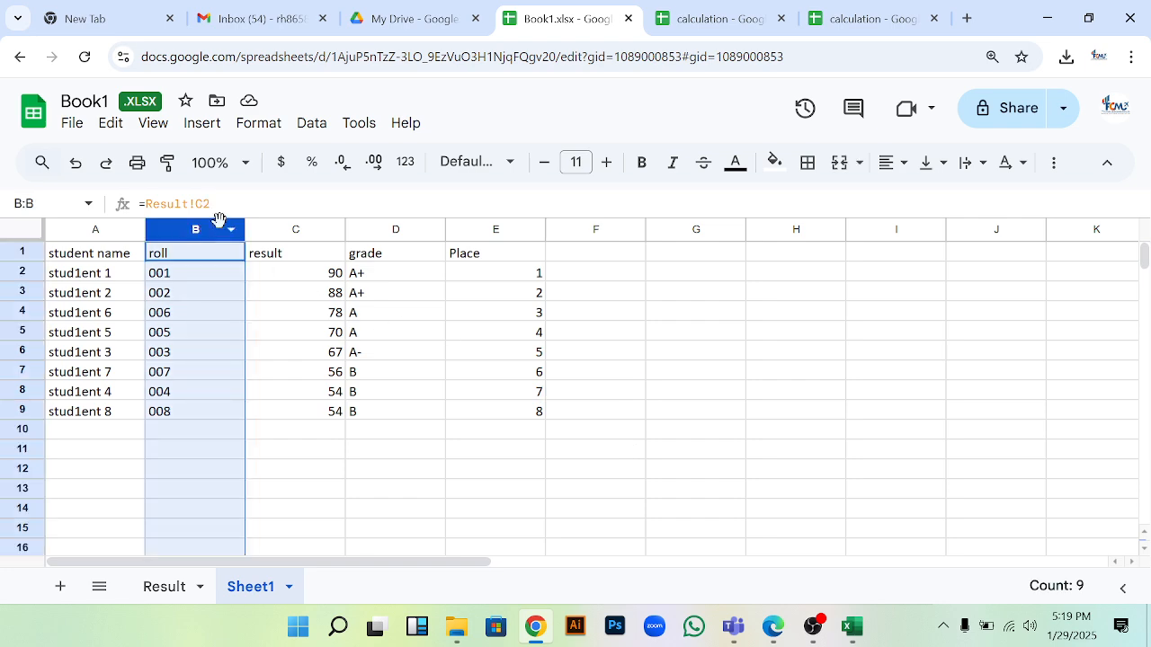
{"action": "left_click", "coordinate": [310, 126]}
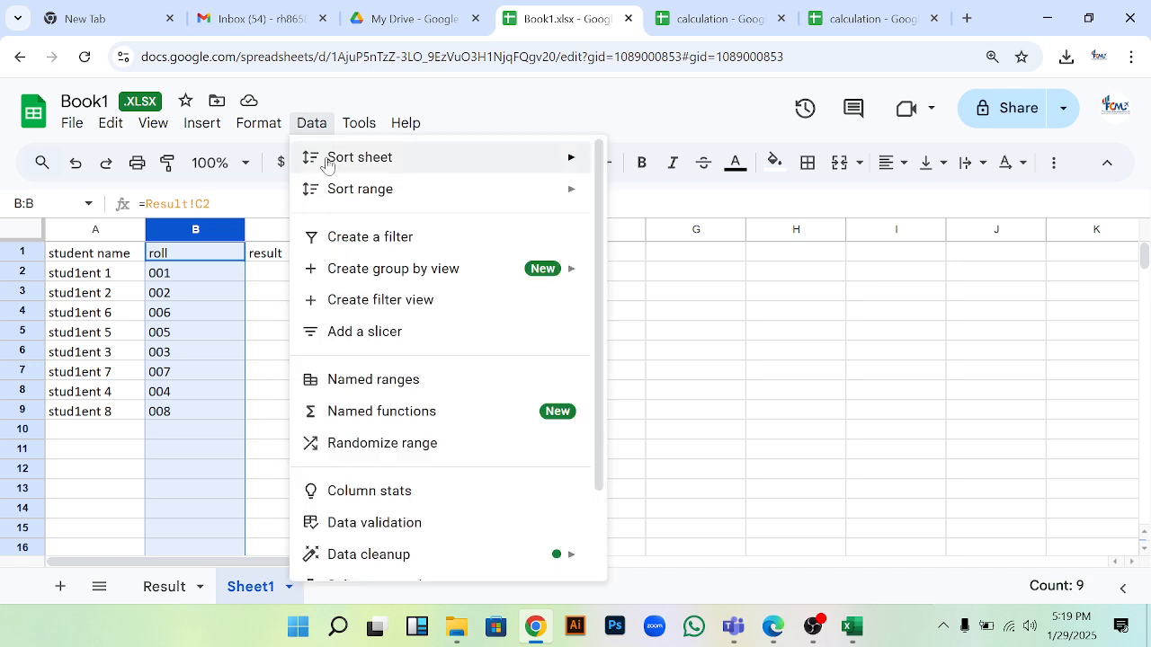
{"action": "mouse_move", "coordinate": [527, 162]}
{"action": "left_click", "coordinate": [650, 161]}
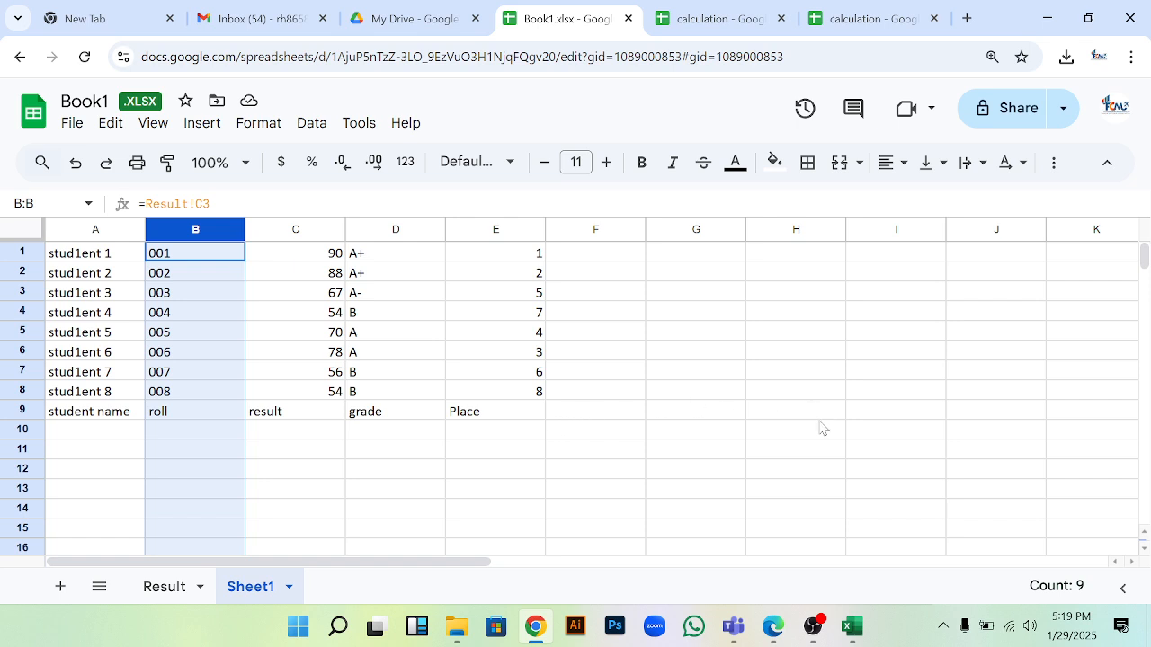
{"action": "key", "text": "ctrl+z"}
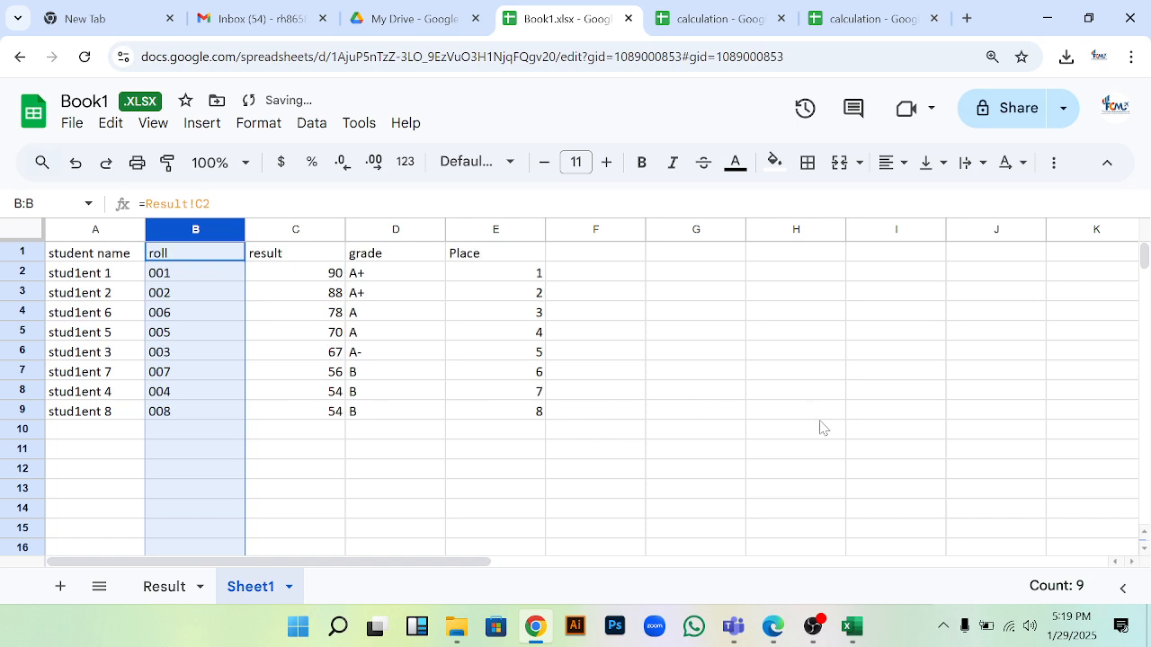
{"action": "left_click", "coordinate": [709, 360]}
- Select the roll numbers in B2:B9 and sort the sheet by column B from A to Z
{"action": "left_click", "coordinate": [172, 274]}
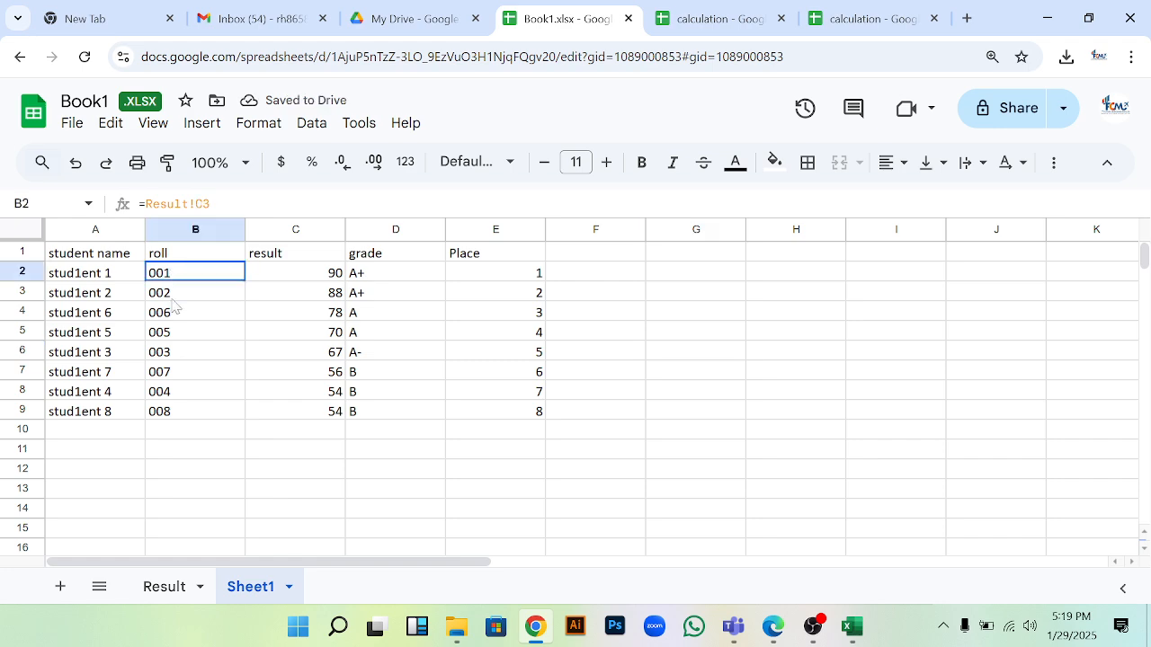
{"action": "left_click_drag", "start_coordinate": [173, 305], "coordinate": [185, 413]}
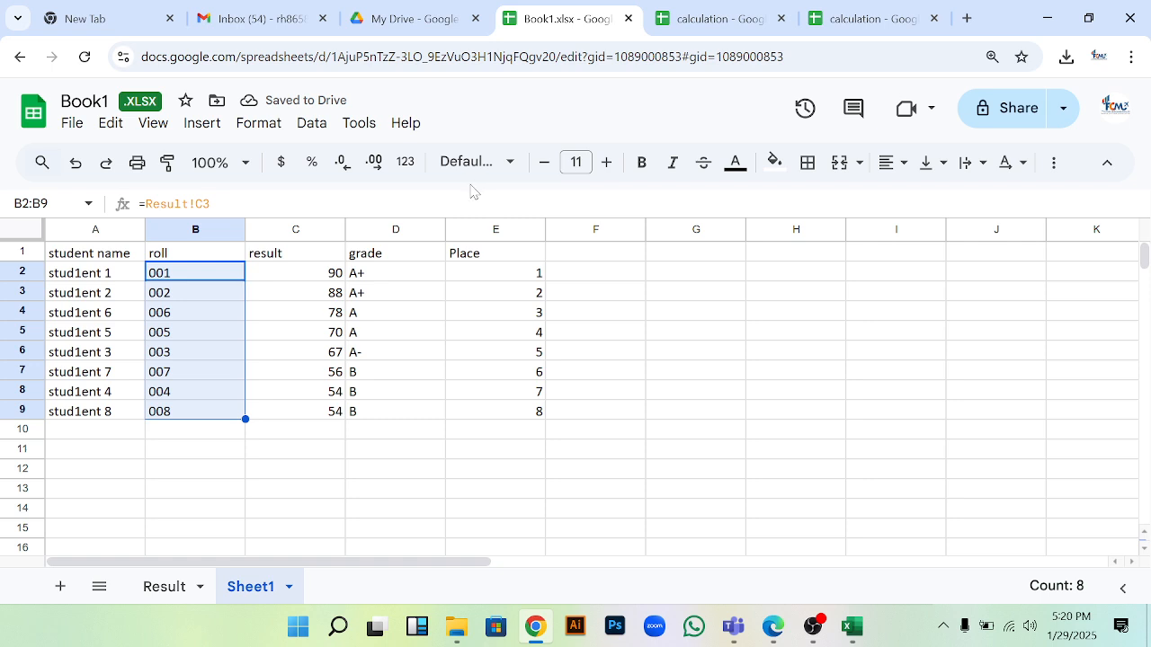
{"action": "left_click", "coordinate": [307, 131]}
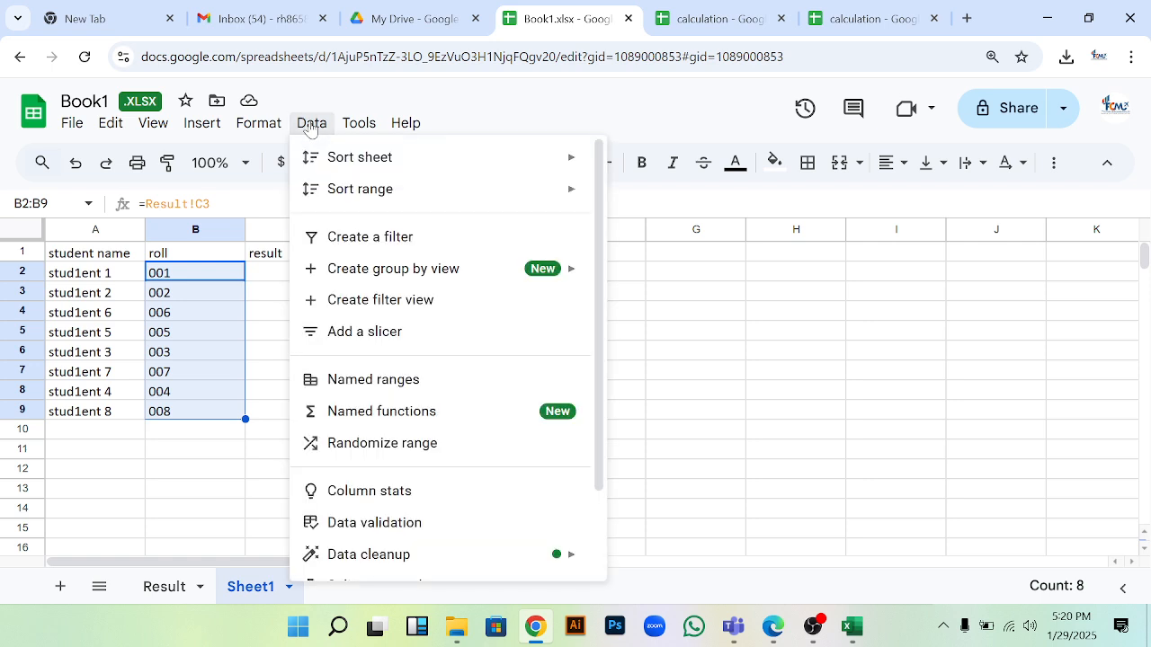
{"action": "mouse_move", "coordinate": [527, 168]}
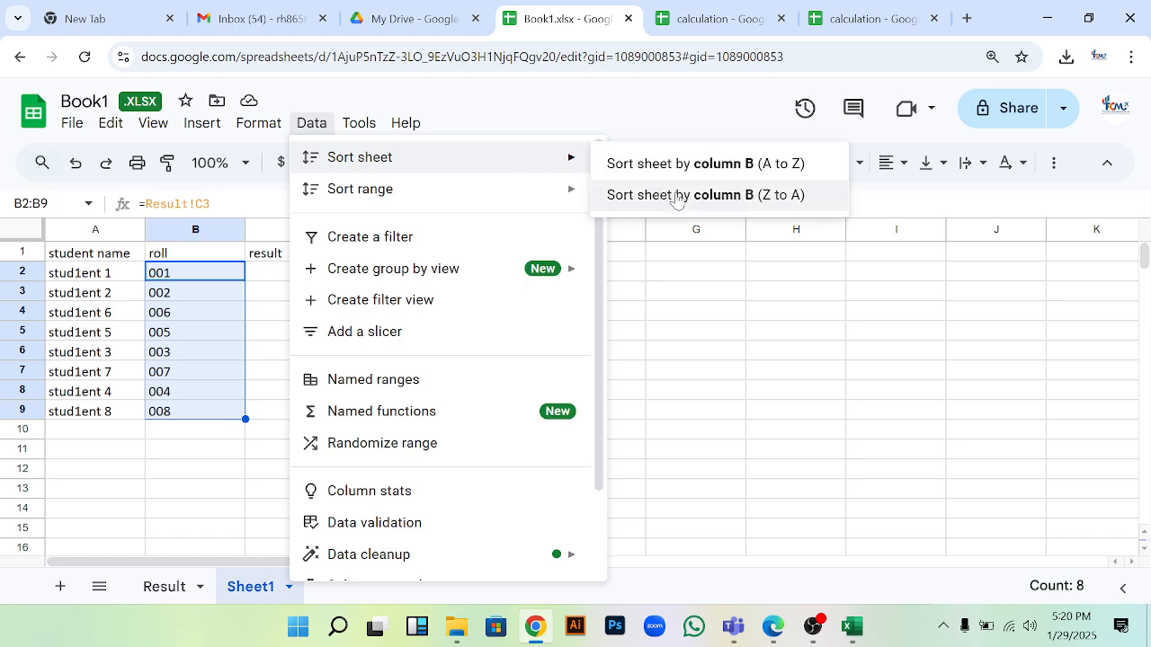
{"action": "left_click", "coordinate": [618, 164]}
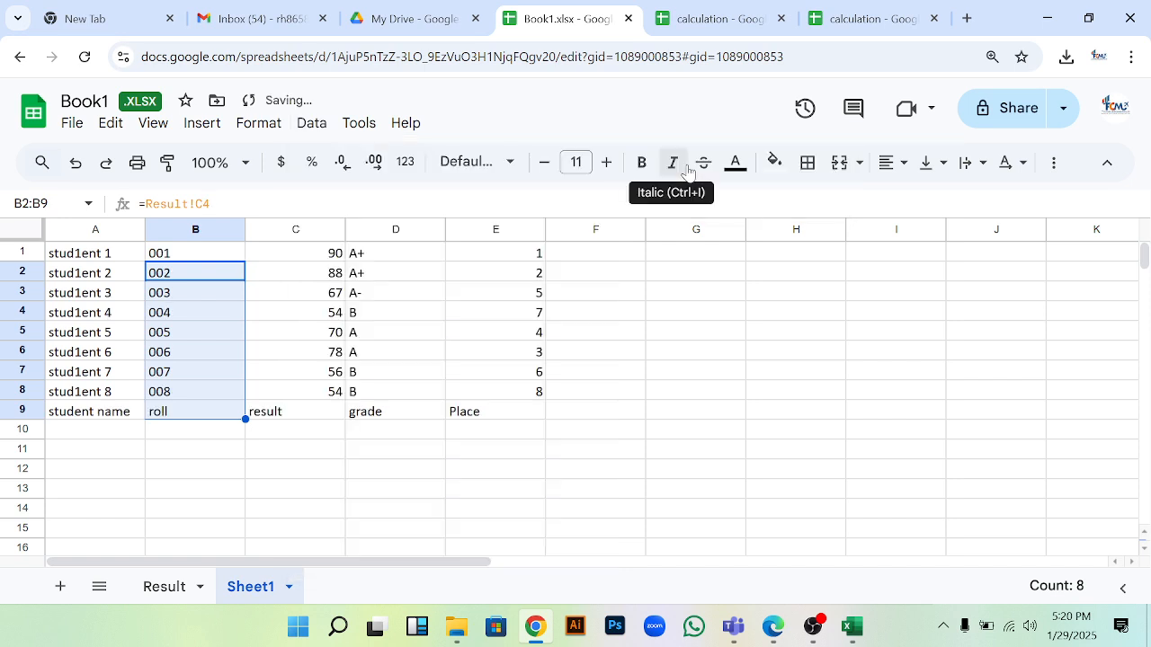
- Check where the header row and students ended up on Sheet1 after the roll sort, and undo that sort
{"action": "left_click", "coordinate": [763, 373]}
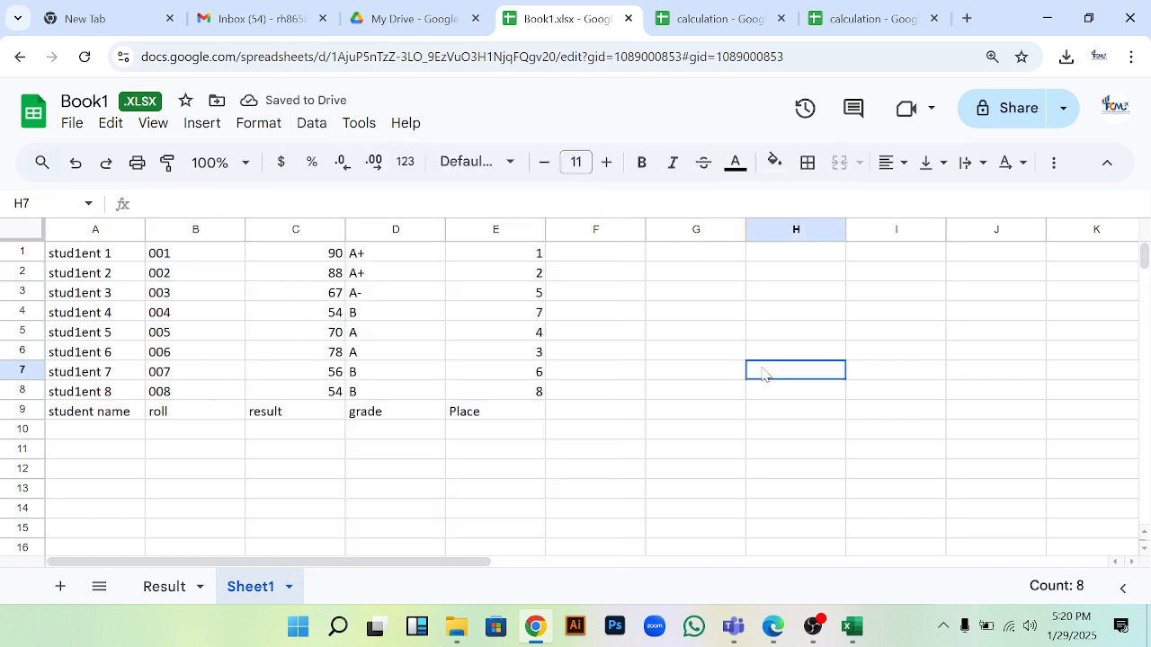
{"action": "left_click", "coordinate": [90, 414]}
{"action": "left_click", "coordinate": [292, 414]}
{"action": "left_click", "coordinate": [399, 413]}
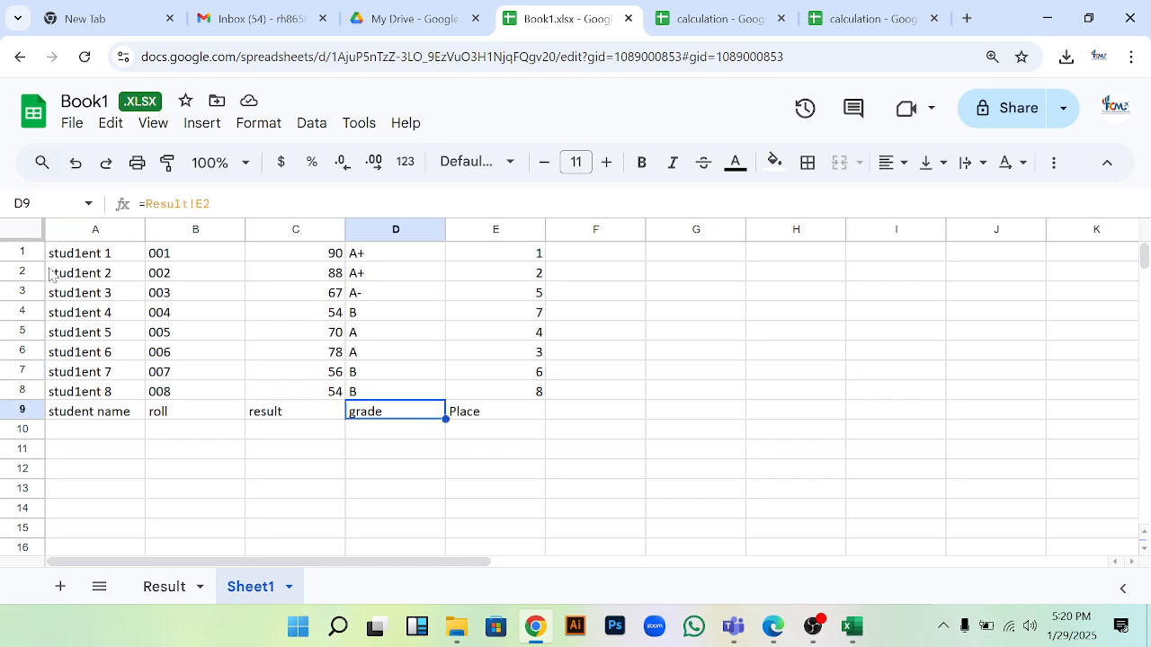
{"action": "left_click", "coordinate": [75, 255]}
{"action": "scroll", "coordinate": [120, 366], "scroll_direction": "down", "scroll_amount": 2}
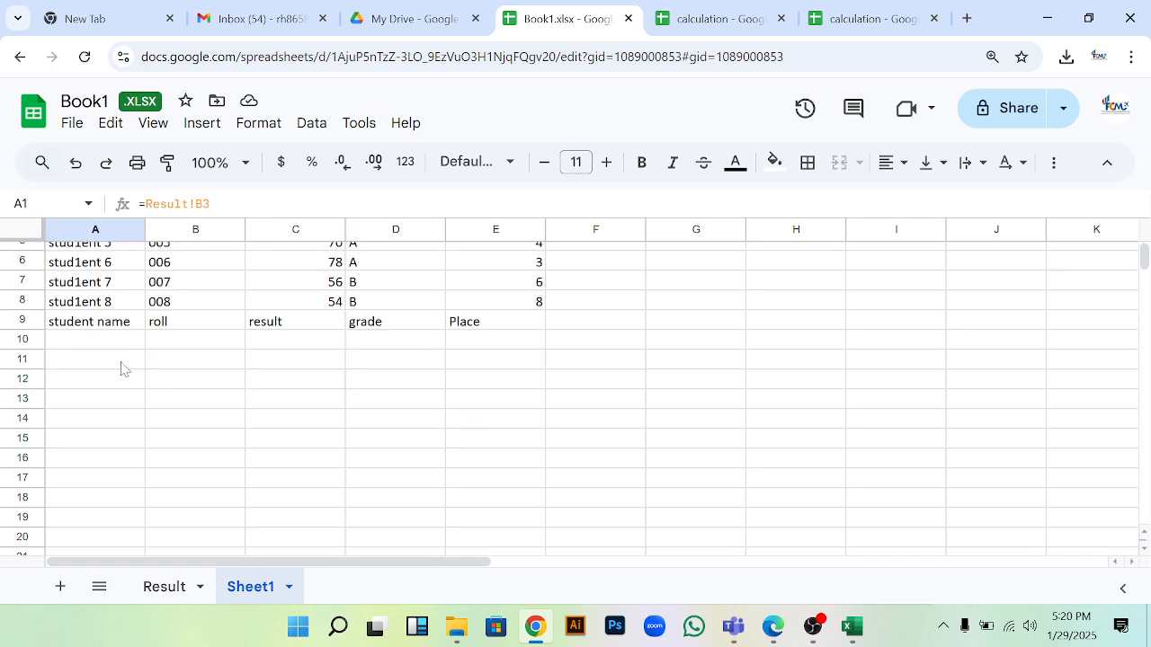
{"action": "scroll", "coordinate": [138, 385], "scroll_direction": "up", "scroll_amount": 2}
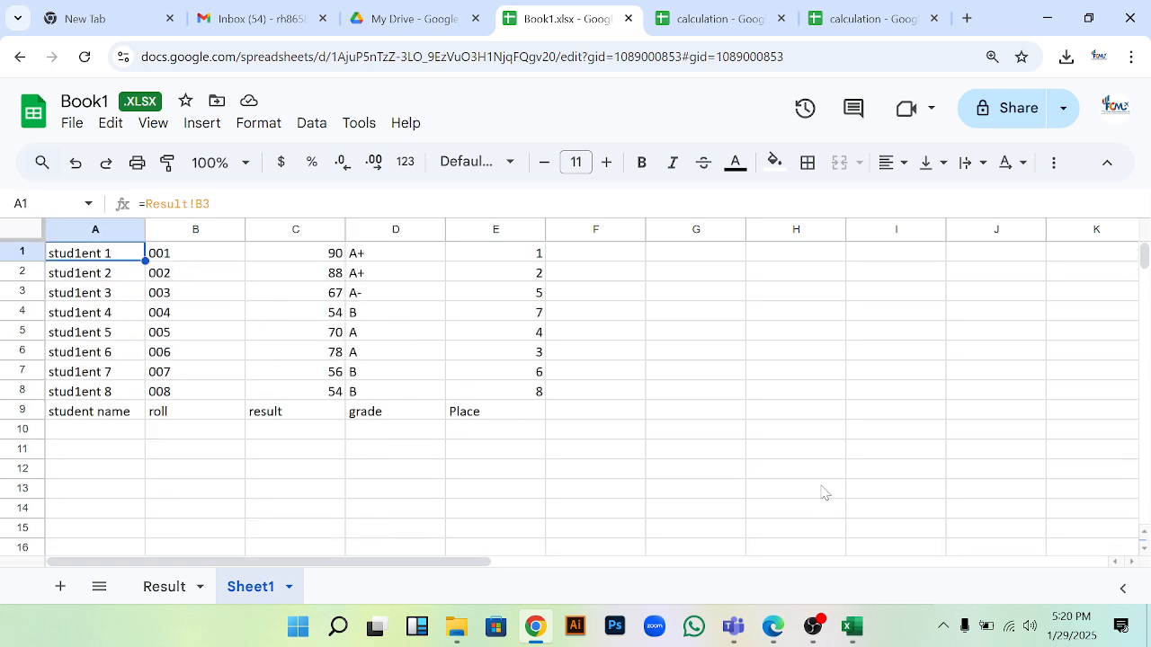
{"action": "scroll", "coordinate": [809, 485], "scroll_direction": "down", "scroll_amount": 5}
{"action": "scroll", "coordinate": [701, 449], "scroll_direction": "up", "scroll_amount": 5}
{"action": "key", "text": "ctrl+z"}
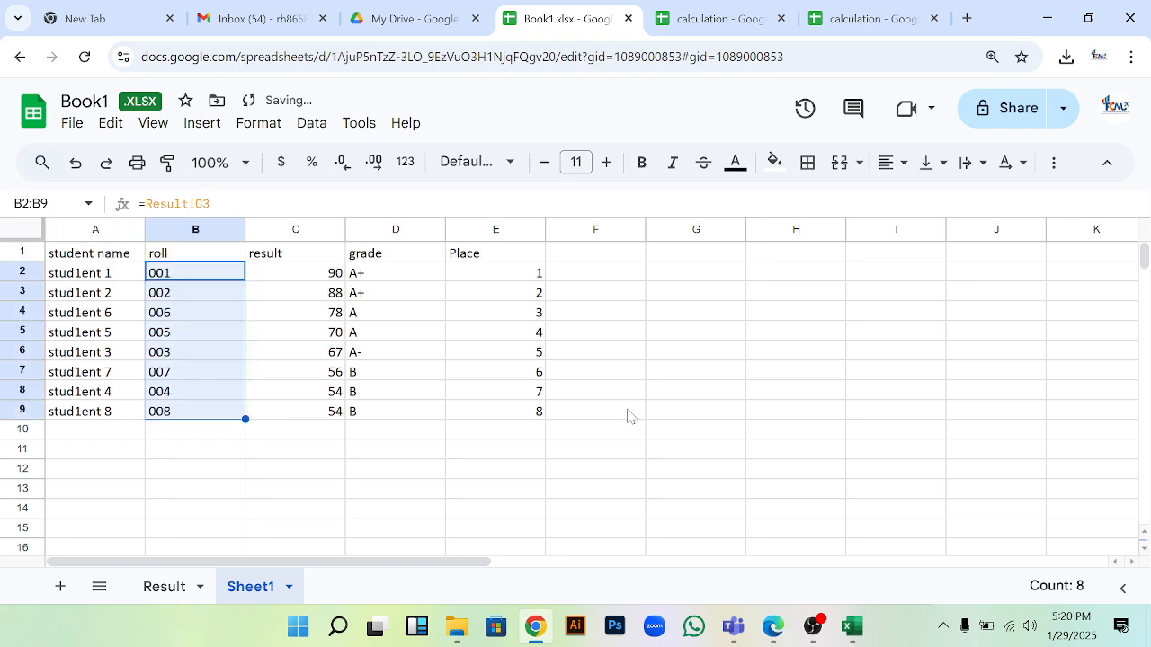
- Copy the Place header and ranking numbers in E1:E9 of Sheet1
{"action": "left_click", "coordinate": [502, 255]}
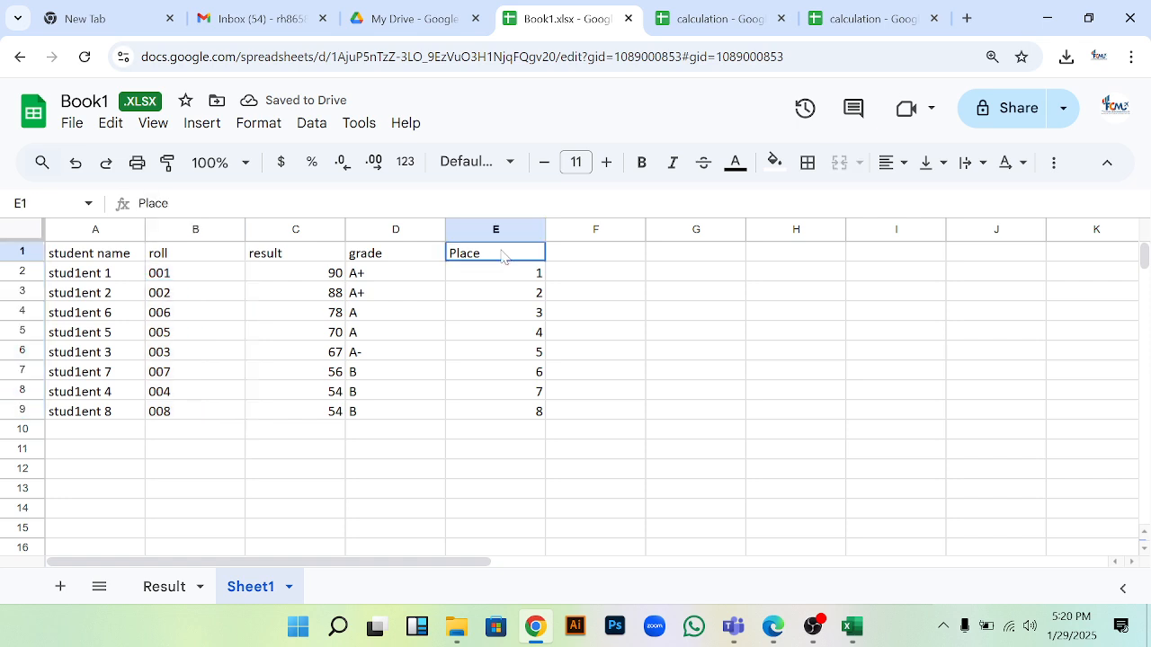
{"action": "left_click_drag", "start_coordinate": [511, 257], "coordinate": [517, 412]}
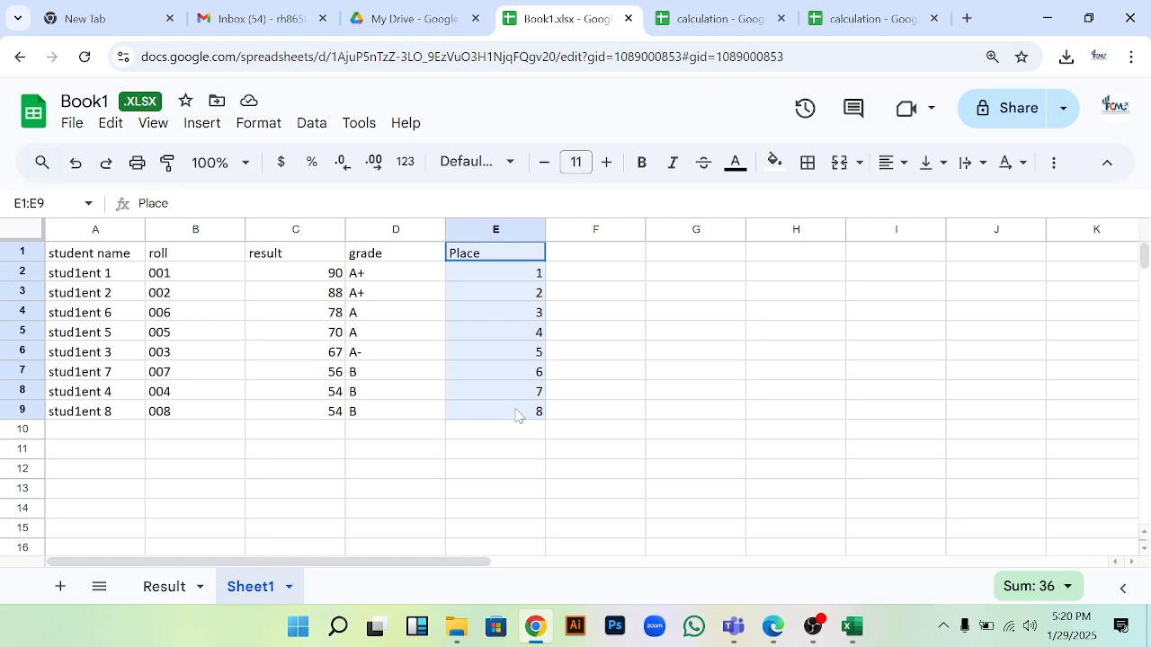
{"action": "left_click_drag", "start_coordinate": [516, 415], "coordinate": [520, 414]}
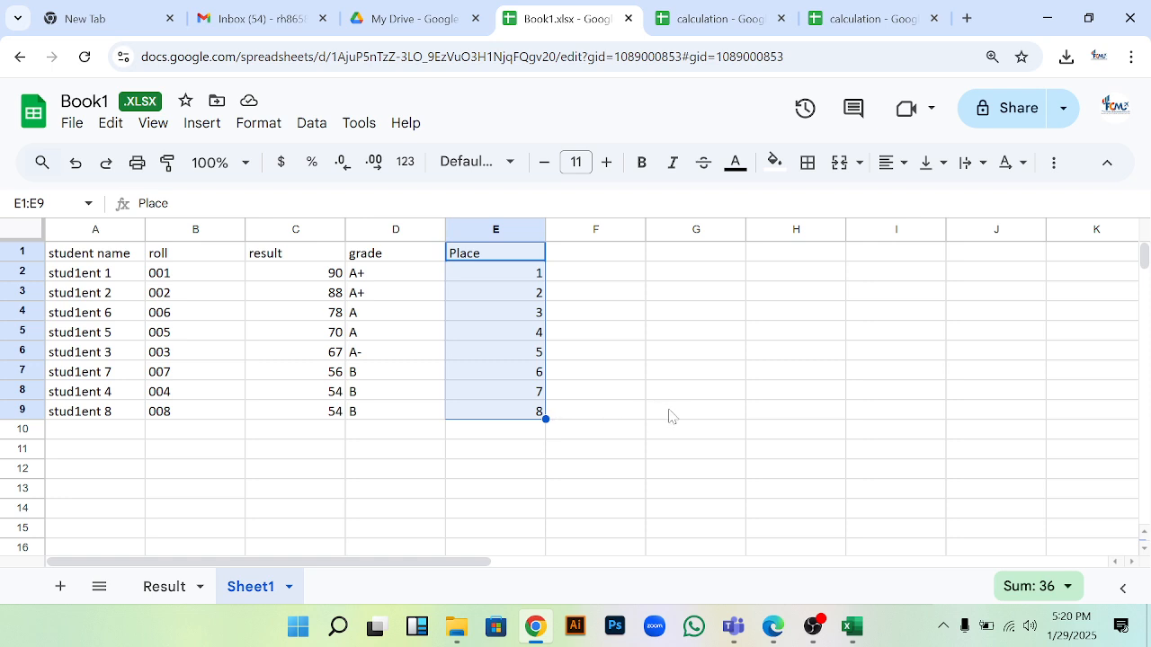
{"action": "key", "text": "ctrl+c"}
- Undo the Place entries and the result sort on Sheet1, stepping back to the score edit in D3 of the Result sheet
{"action": "key", "text": "ctrl+z"}
{"action": "key", "text": "ctrl+z"}
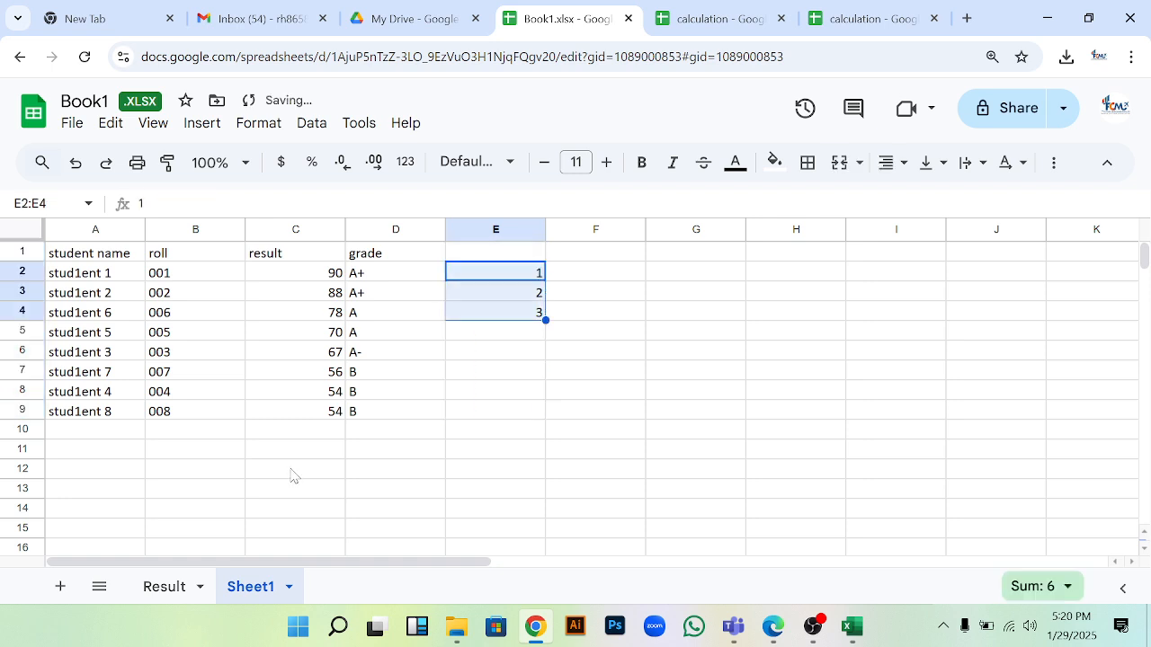
{"action": "key", "text": "ctrl+z"}
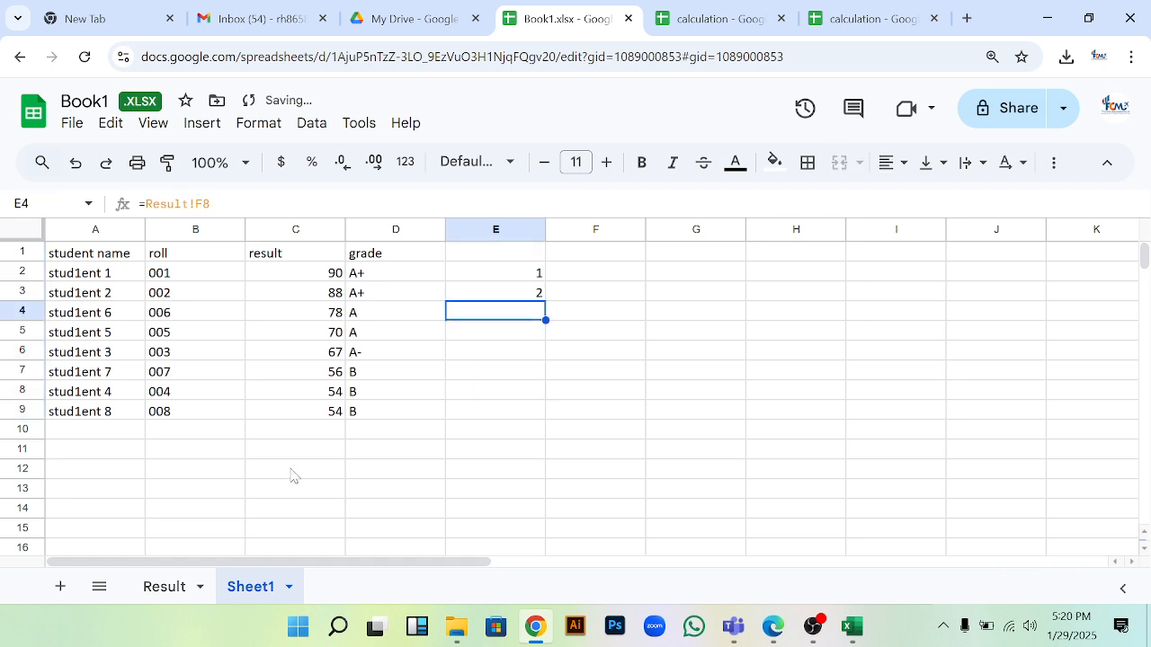
{"action": "key", "text": "ctrl+z"}
{"action": "key", "text": "ctrl+z"}
{"action": "key", "text": "ctrl+z"}
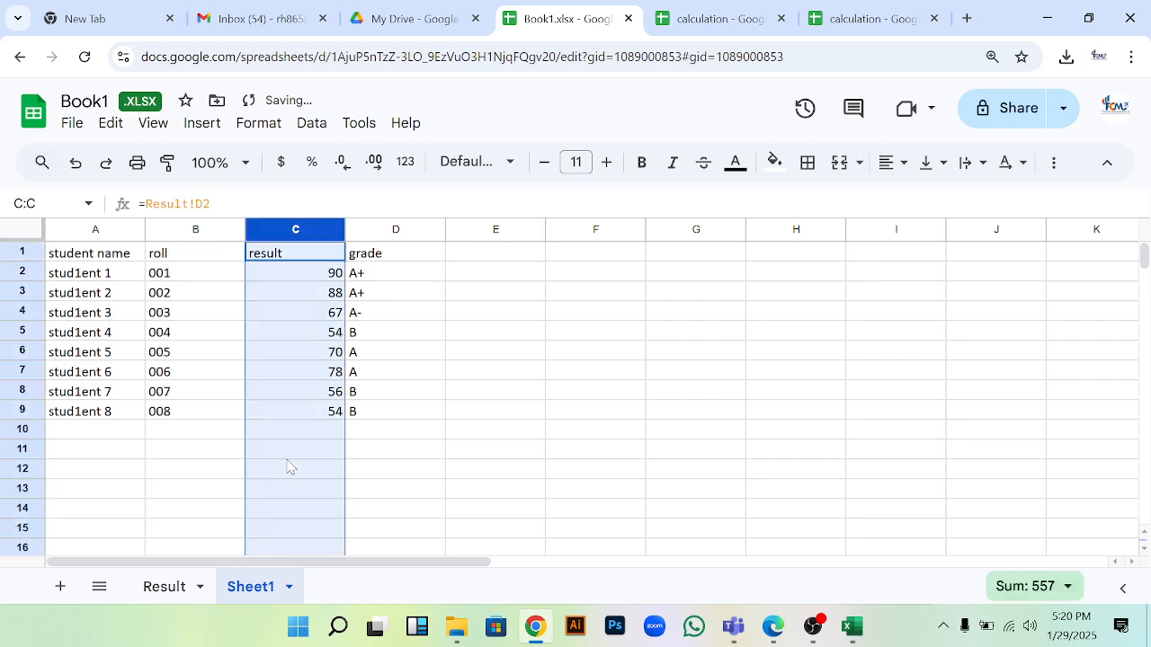
{"action": "key", "text": "ctrl+z"}
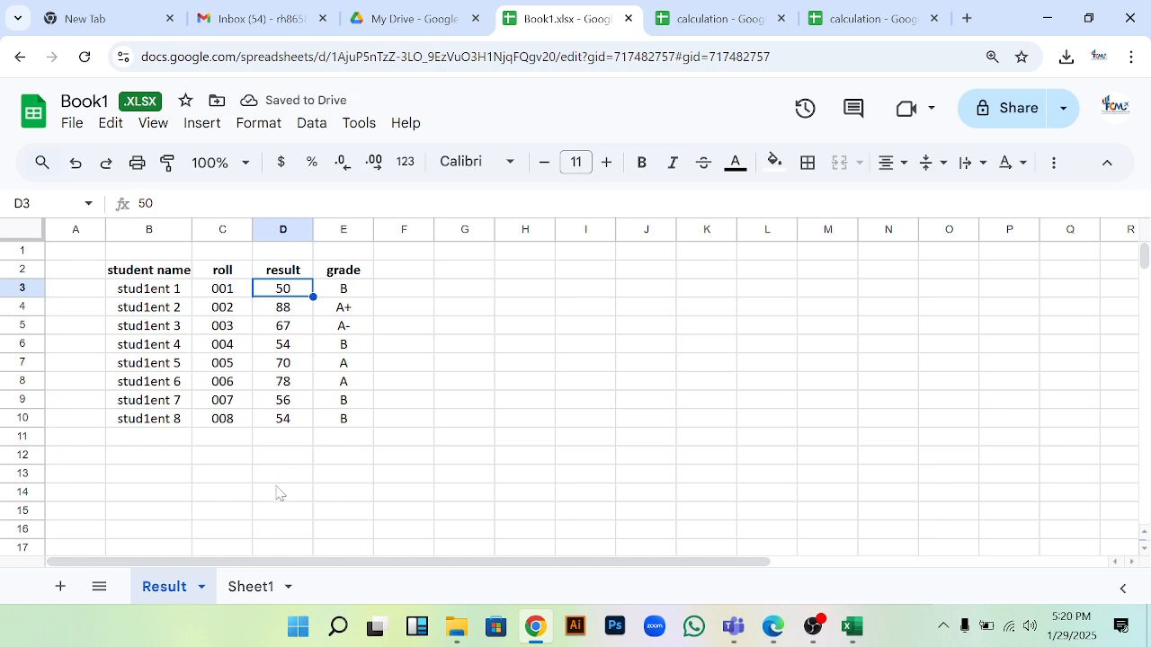
{"action": "key", "text": "ctrl+y"}
- Paste the copied Place column into the Result sheet from cell F2 as values only
{"action": "left_click", "coordinate": [400, 326]}
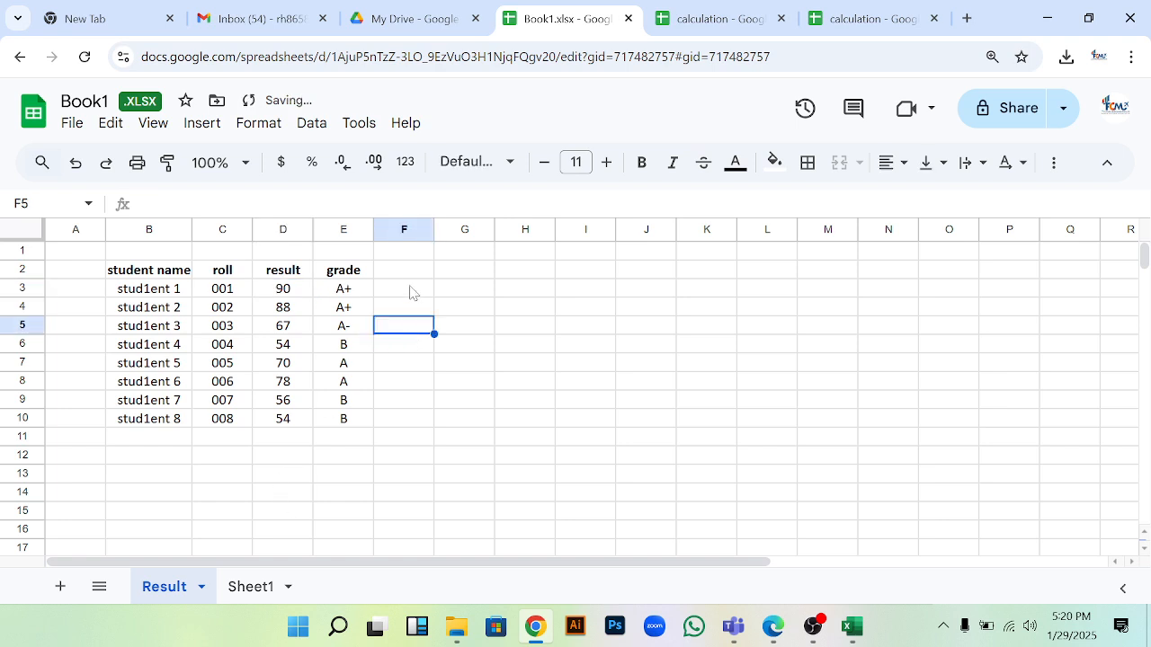
{"action": "left_click", "coordinate": [409, 271]}
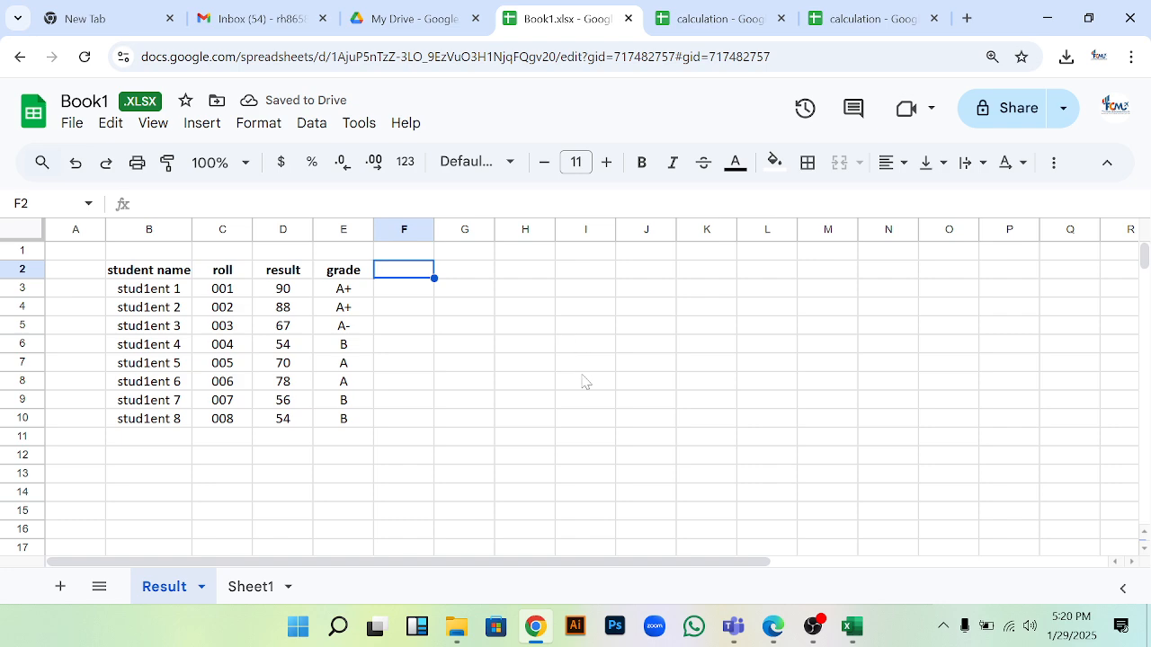
{"action": "key", "text": "ctrl+v"}
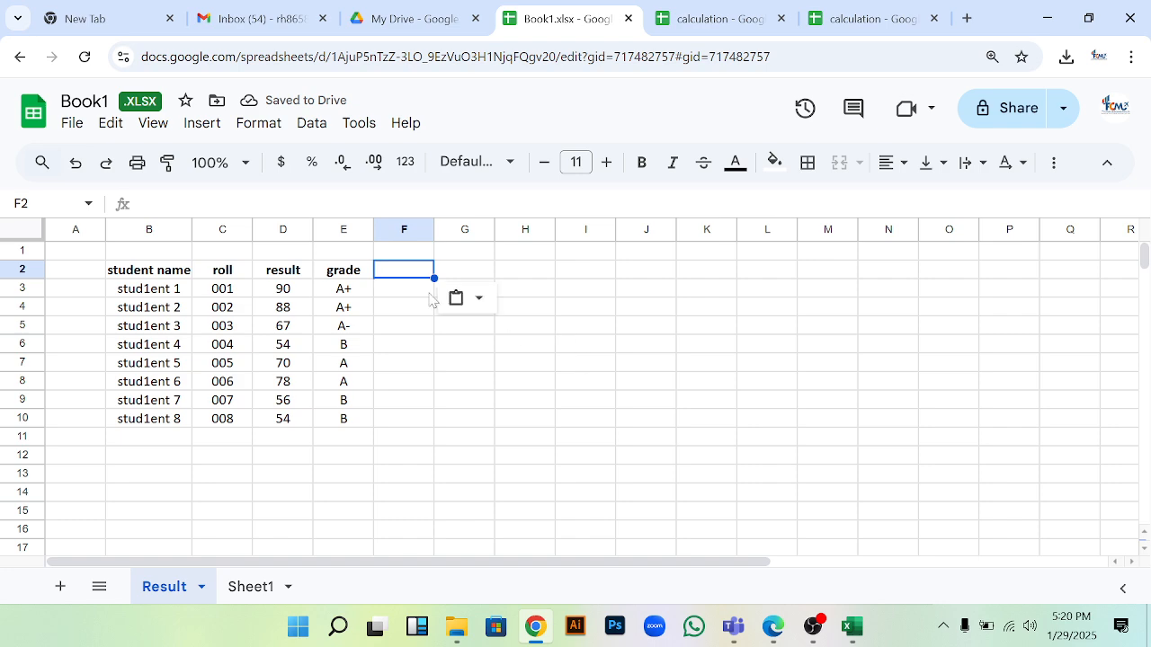
{"action": "left_click", "coordinate": [478, 300]}
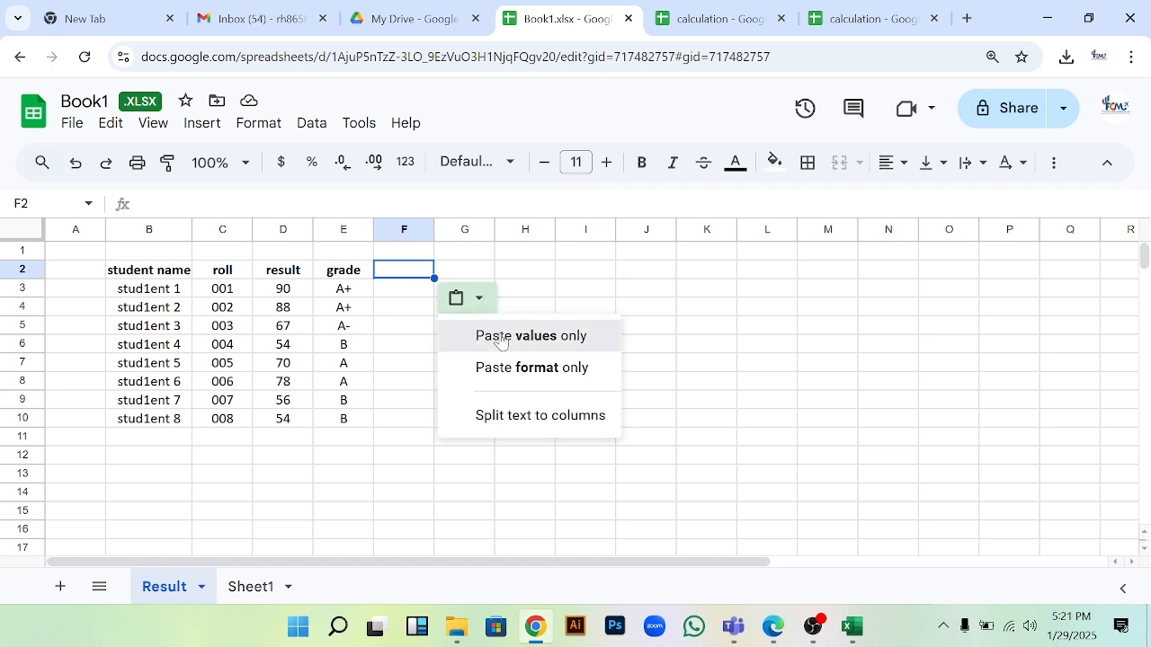
{"action": "left_click", "coordinate": [494, 336]}
{"action": "left_click", "coordinate": [621, 397]}
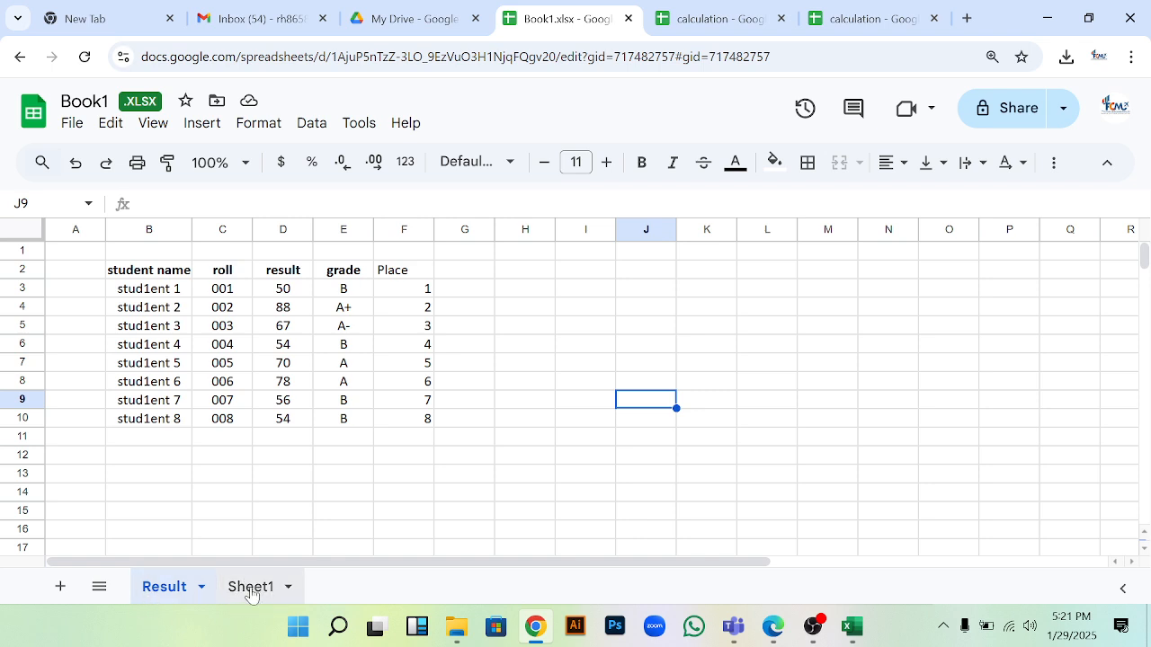
- Switch to Sheet1 and check the linked Place column beside the grades
{"action": "left_click", "coordinate": [251, 593]}
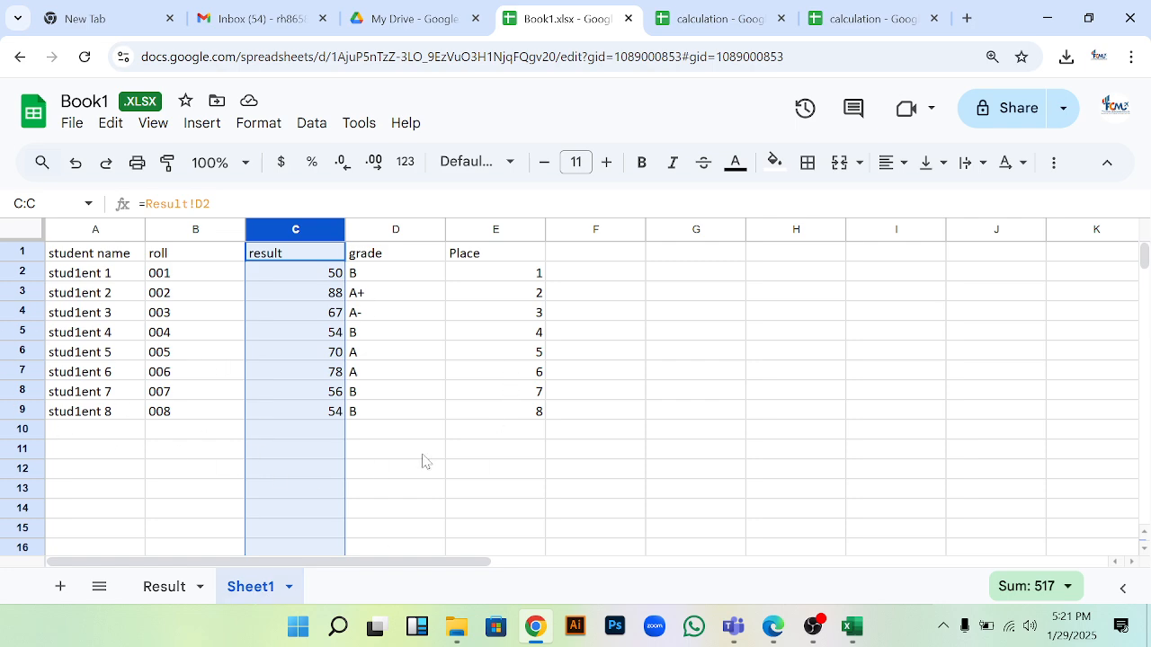
{"action": "left_click", "coordinate": [628, 396]}
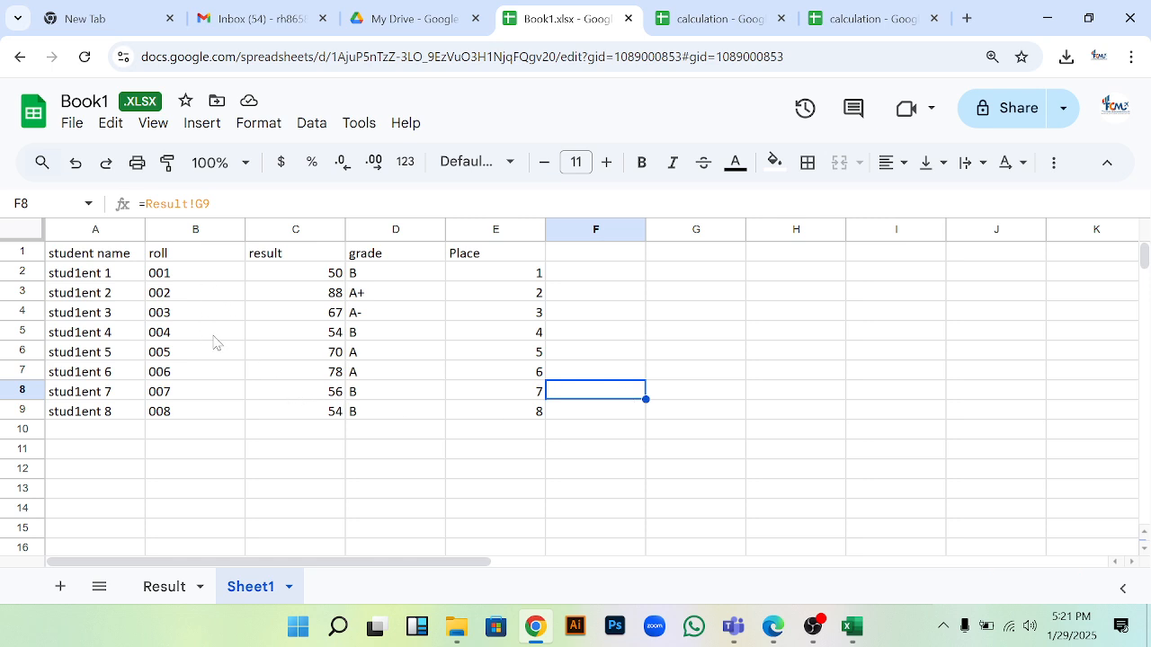
{"action": "scroll", "coordinate": [237, 390], "scroll_direction": "down", "scroll_amount": 5}
{"action": "scroll", "coordinate": [243, 398], "scroll_direction": "up", "scroll_amount": 5}
{"action": "right_click", "coordinate": [267, 589]}
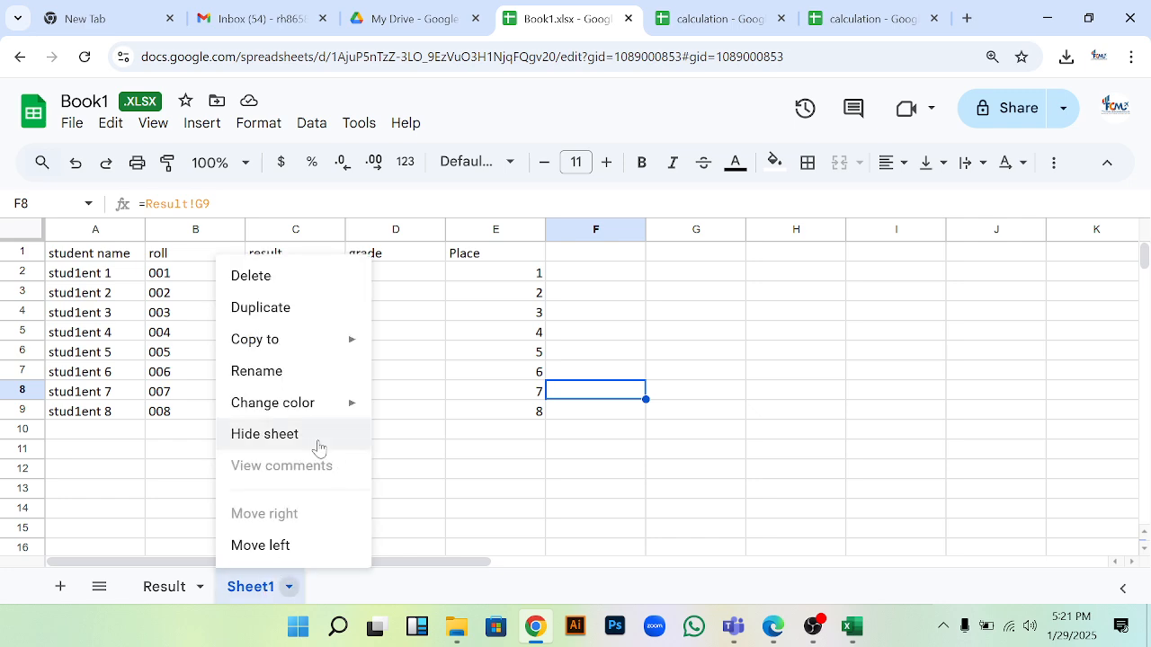
{"action": "left_click", "coordinate": [603, 493]}
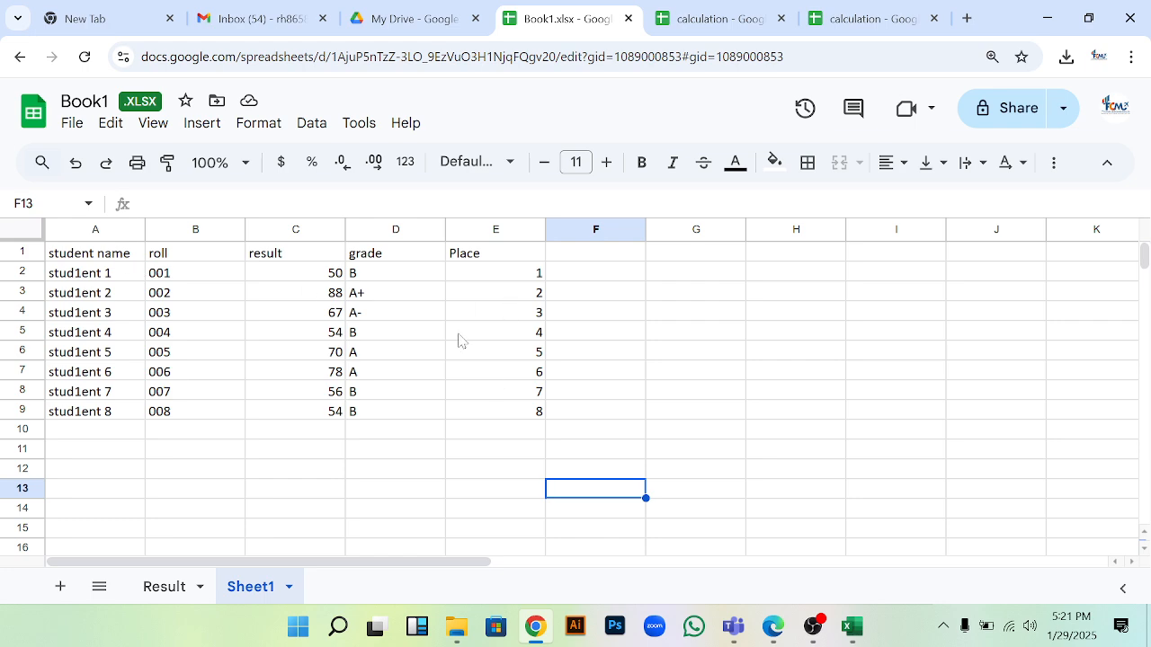
- Try applying the cyan alternating colors style with a header to cell F13, and undo it
{"action": "left_click", "coordinate": [241, 127]}
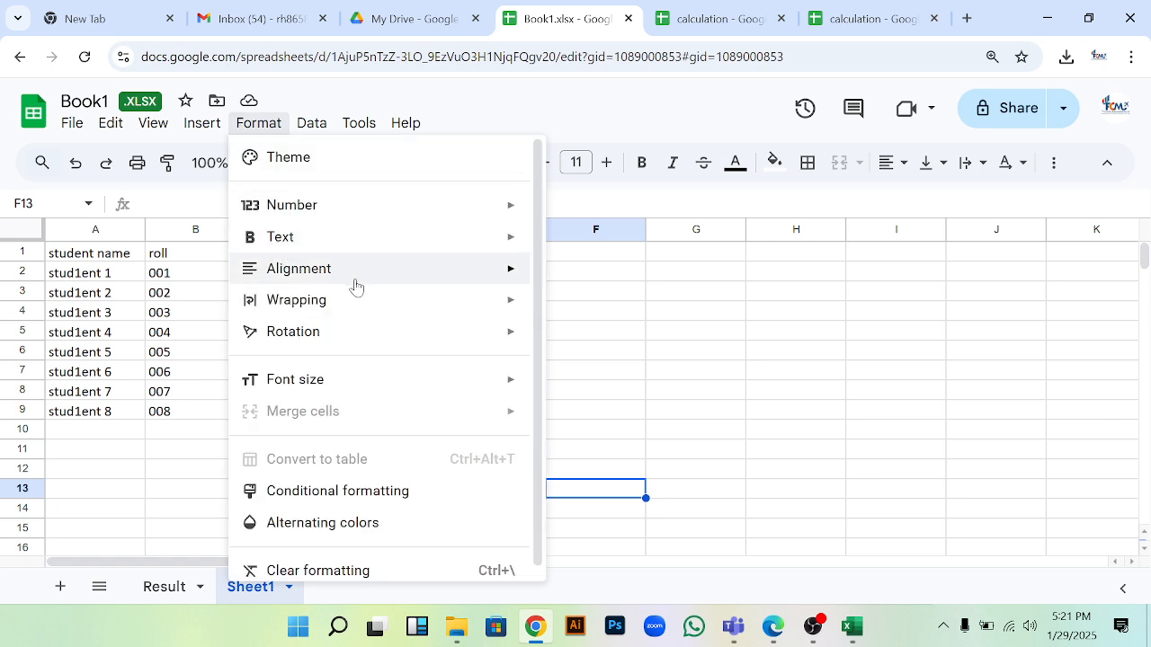
{"action": "mouse_move", "coordinate": [357, 285]}
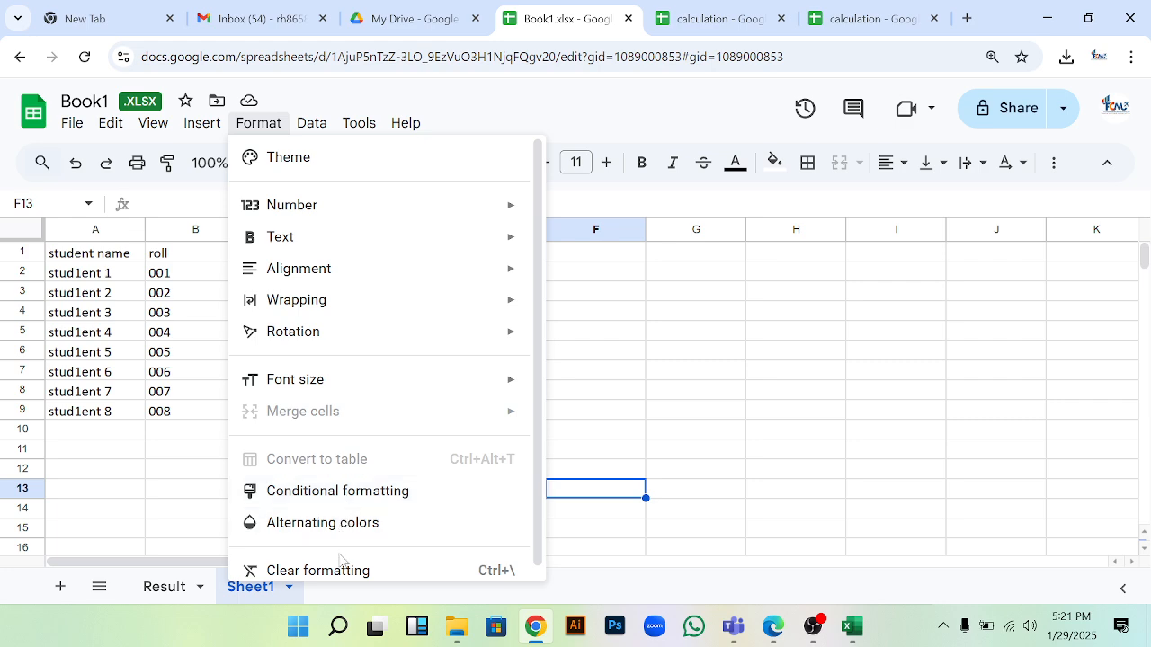
{"action": "left_click", "coordinate": [331, 530]}
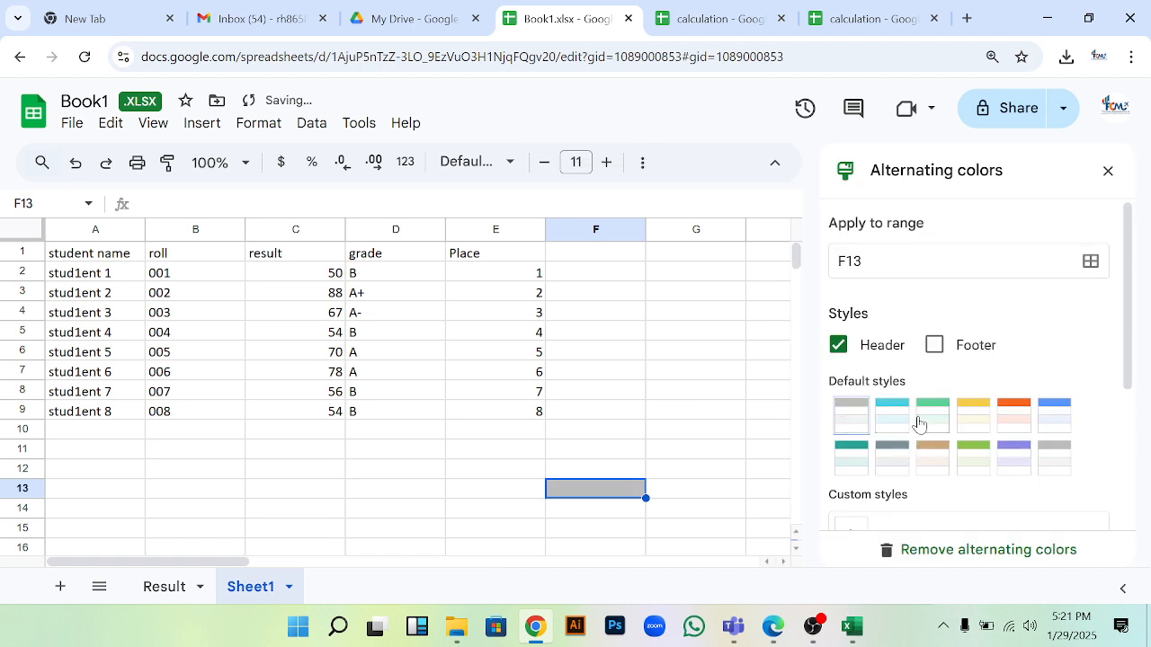
{"action": "left_click", "coordinate": [892, 416]}
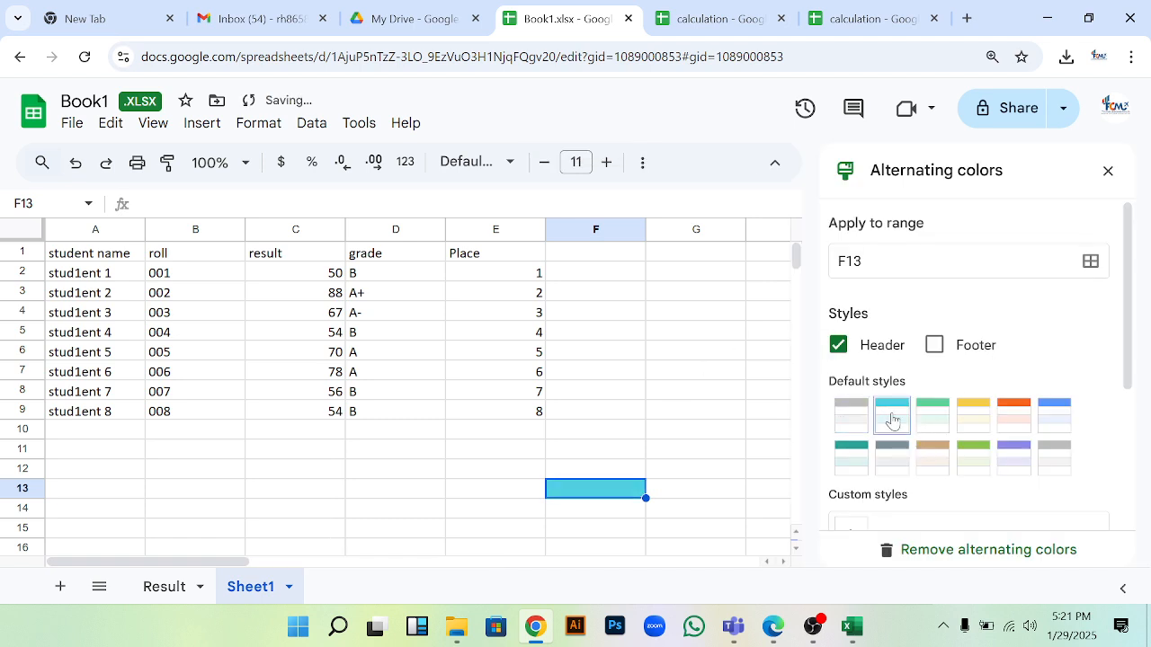
{"action": "scroll", "coordinate": [953, 458], "scroll_direction": "down", "scroll_amount": 3}
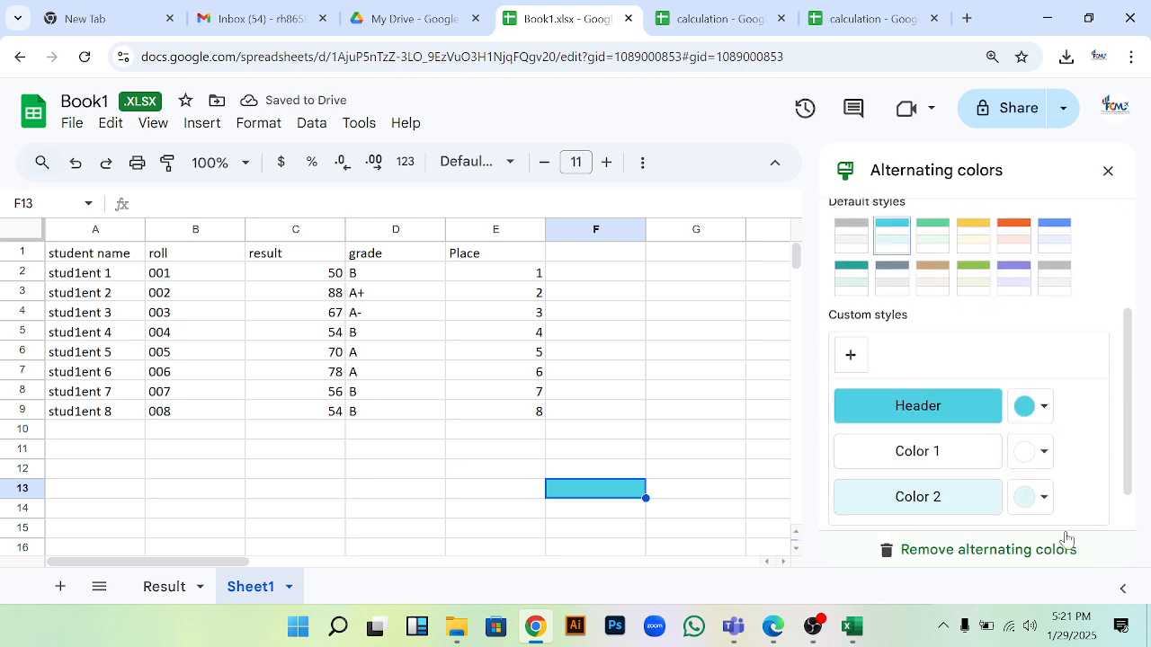
{"action": "left_click", "coordinate": [1075, 501]}
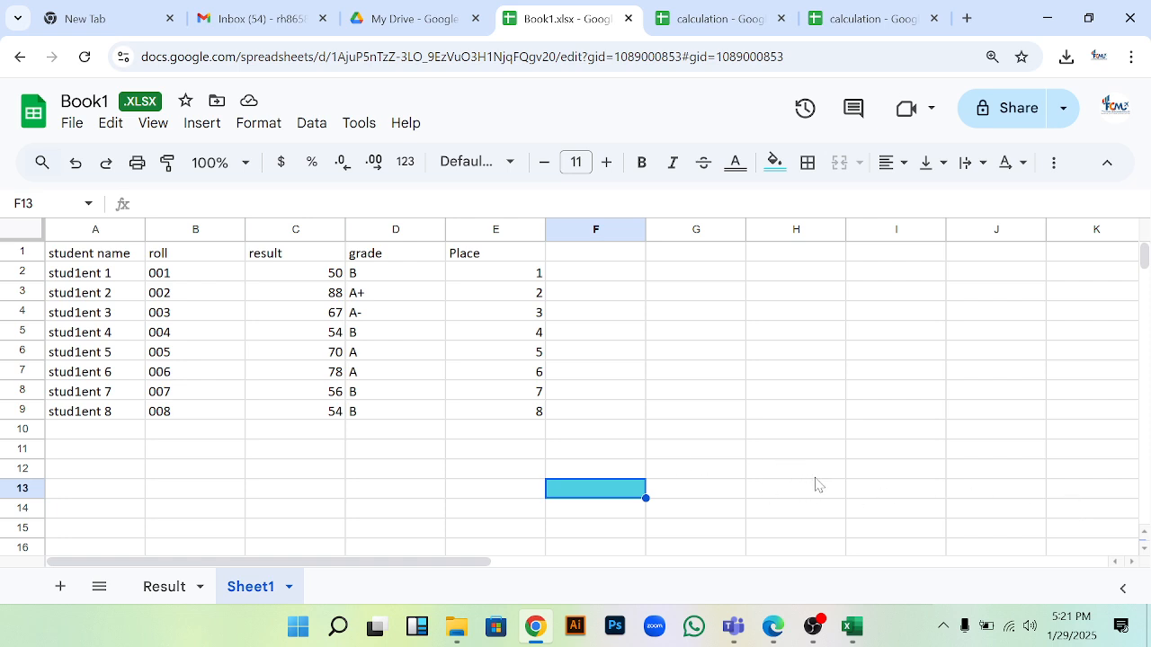
{"action": "key", "text": "ctrl+z"}
{"action": "key", "text": "ctrl+z"}
- Apply the yellow alternating colors default style with a header to the student table A1:E9 on Sheet1
{"action": "left_click_drag", "start_coordinate": [714, 468], "coordinate": [640, 449]}
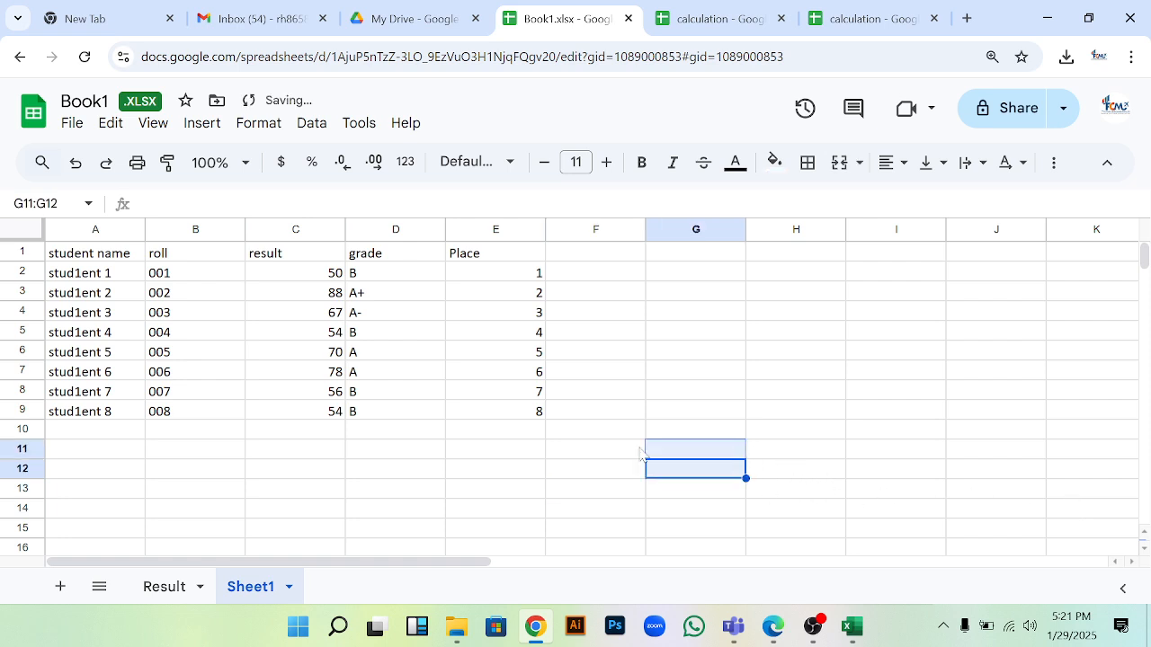
{"action": "left_click_drag", "start_coordinate": [69, 252], "coordinate": [524, 420]}
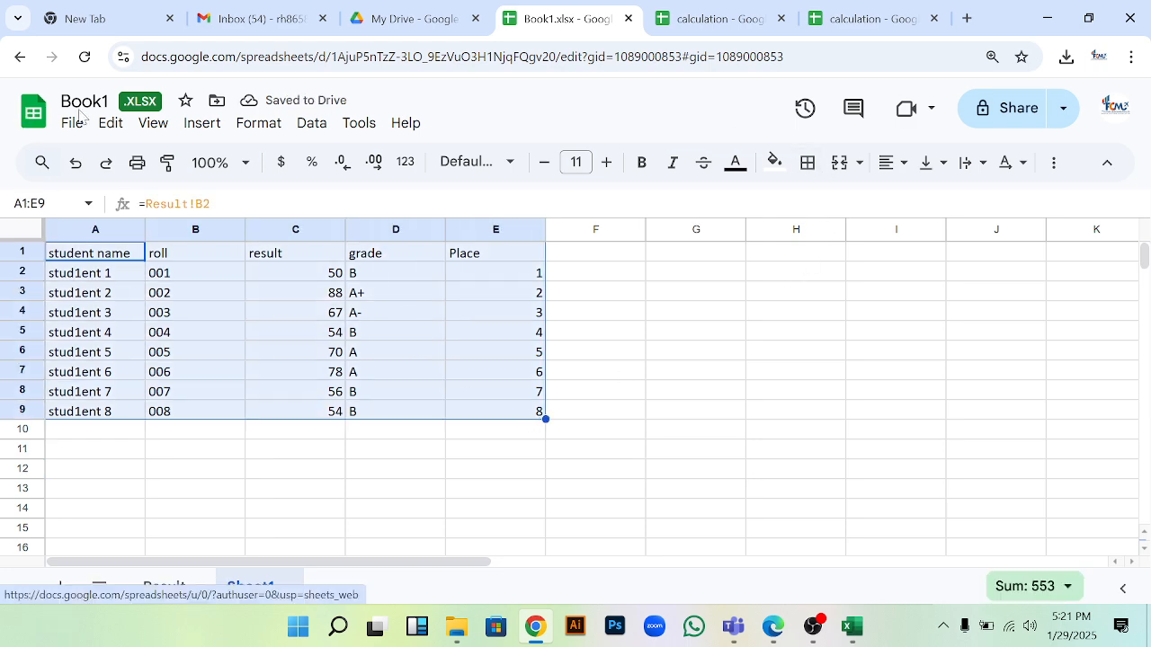
{"action": "left_click", "coordinate": [257, 125]}
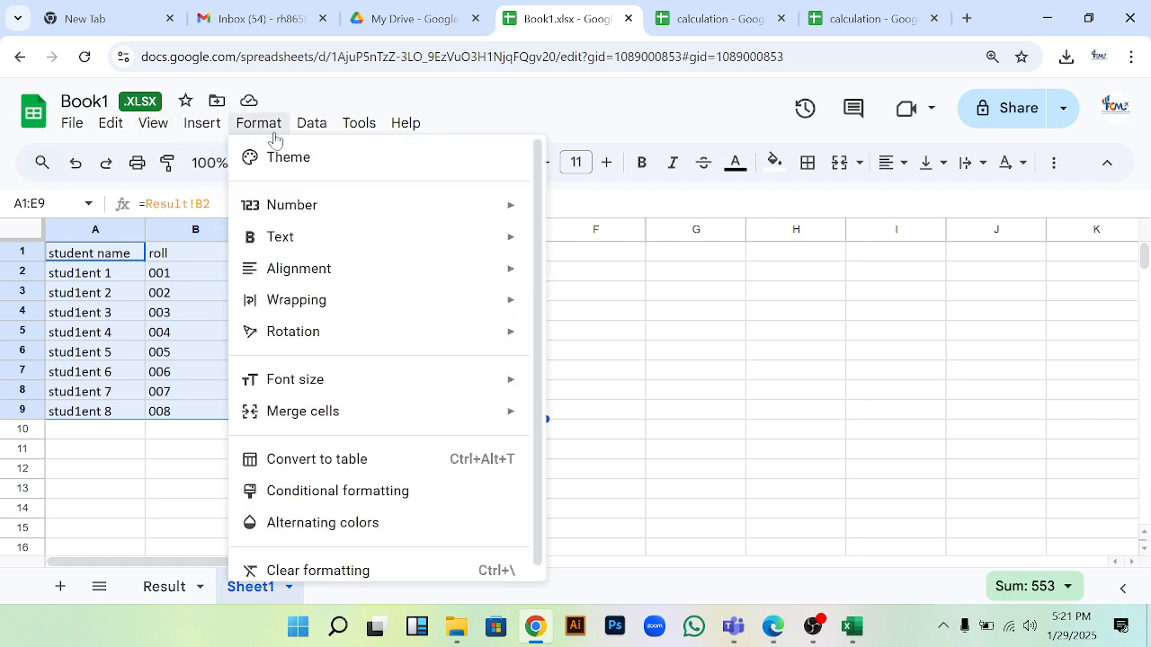
{"action": "left_click", "coordinate": [364, 525]}
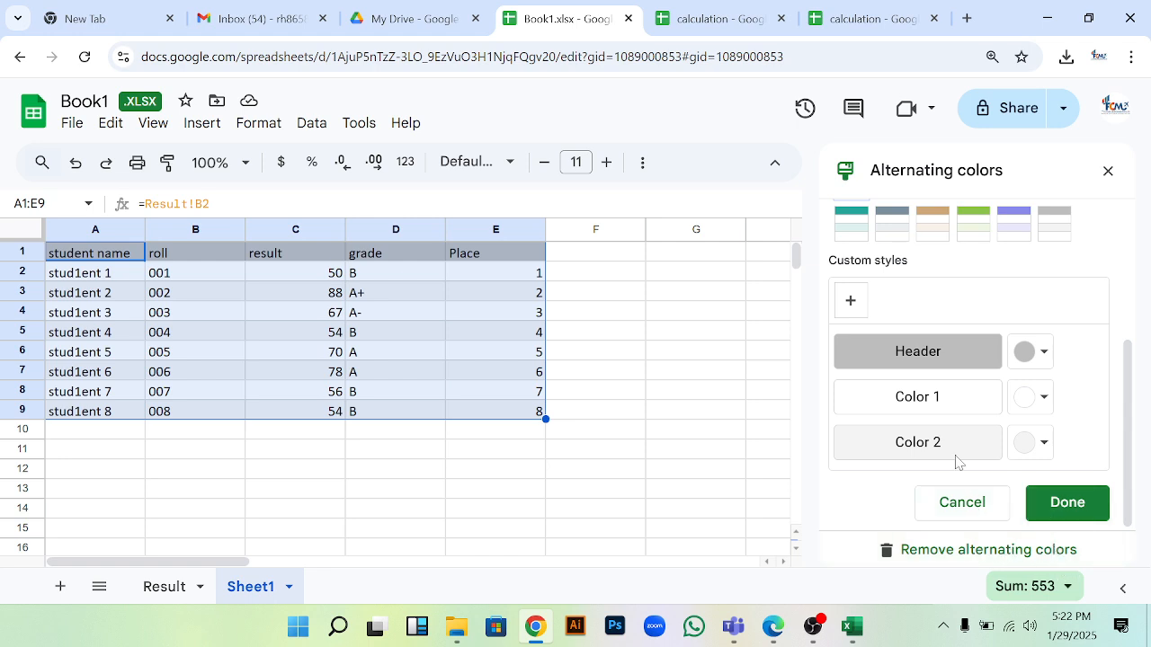
{"action": "scroll", "coordinate": [953, 462], "scroll_direction": "up", "scroll_amount": 3}
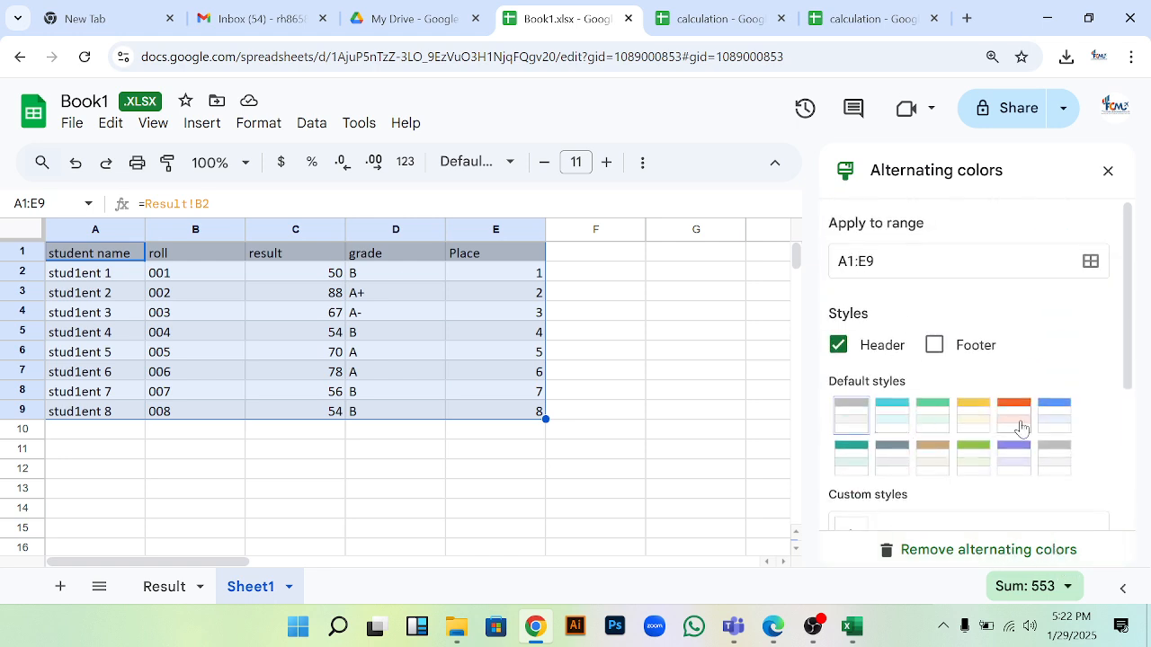
{"action": "left_click", "coordinate": [975, 422]}
{"action": "scroll", "coordinate": [1096, 519], "scroll_direction": "down", "scroll_amount": 5}
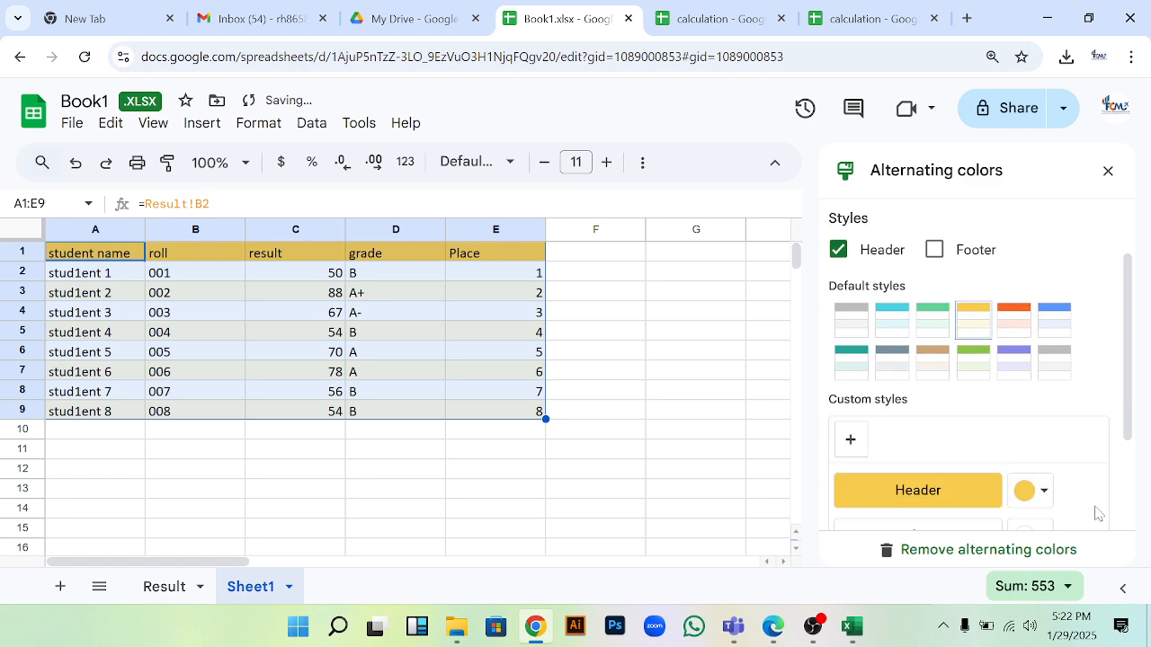
{"action": "left_click", "coordinate": [1072, 509]}
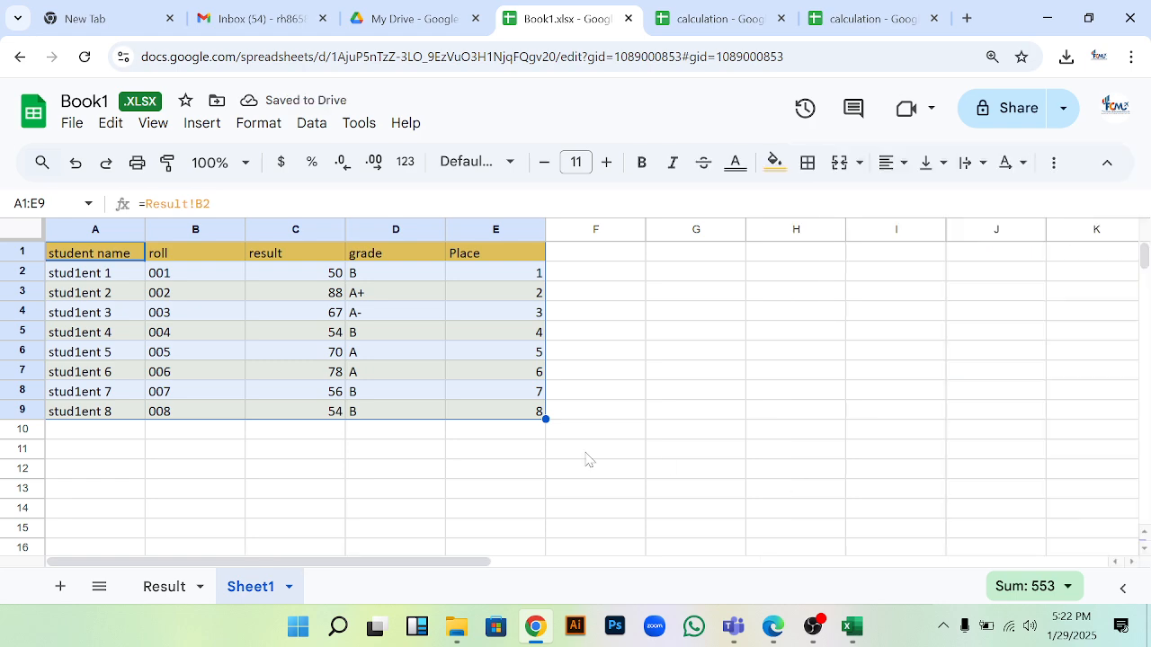
{"action": "left_click", "coordinate": [668, 469]}
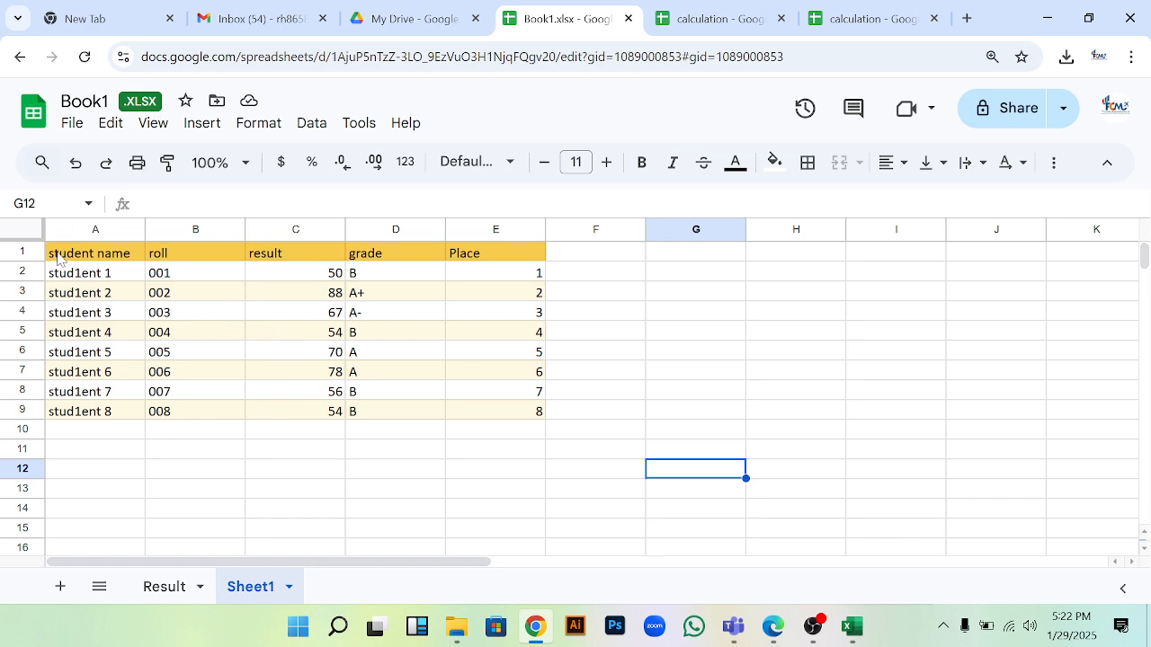
- Apply all borders to the student table A1:E9 on Sheet1
{"action": "left_click_drag", "start_coordinate": [57, 259], "coordinate": [514, 418]}
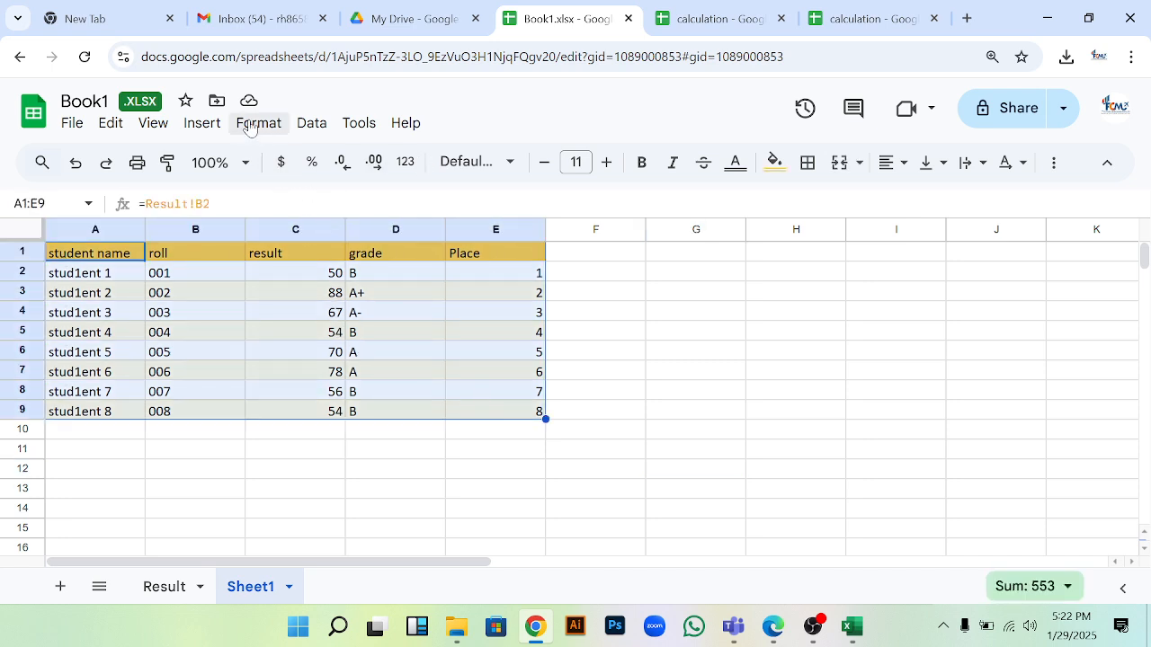
{"action": "left_click", "coordinate": [808, 165]}
{"action": "left_click", "coordinate": [817, 205]}
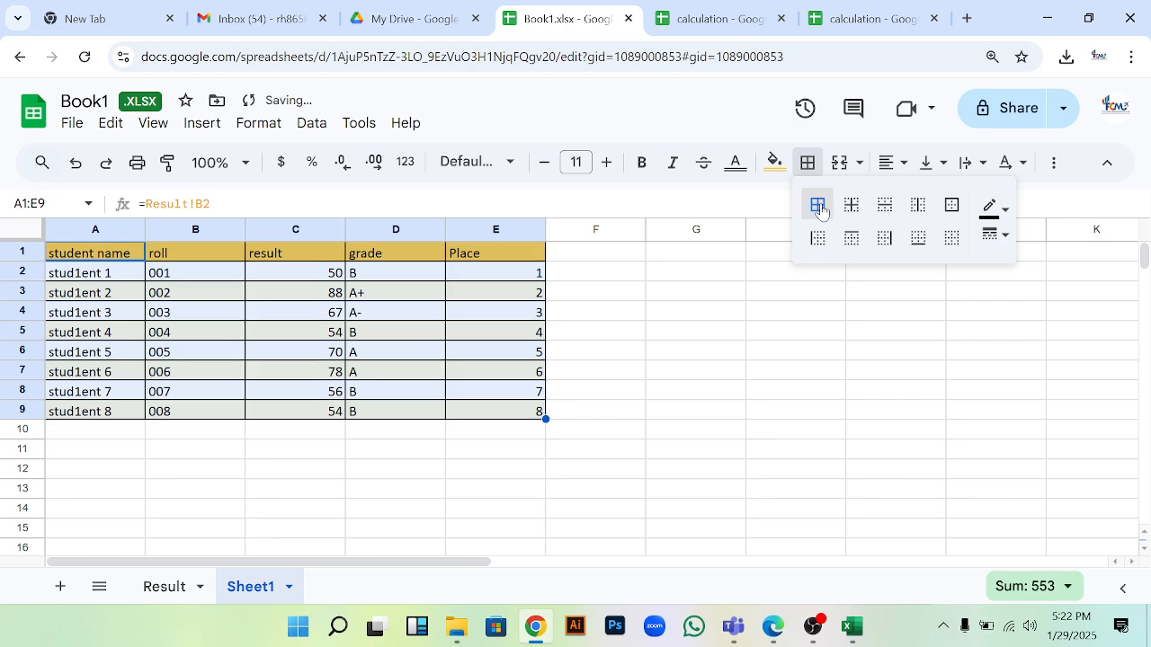
{"action": "left_click", "coordinate": [692, 626]}
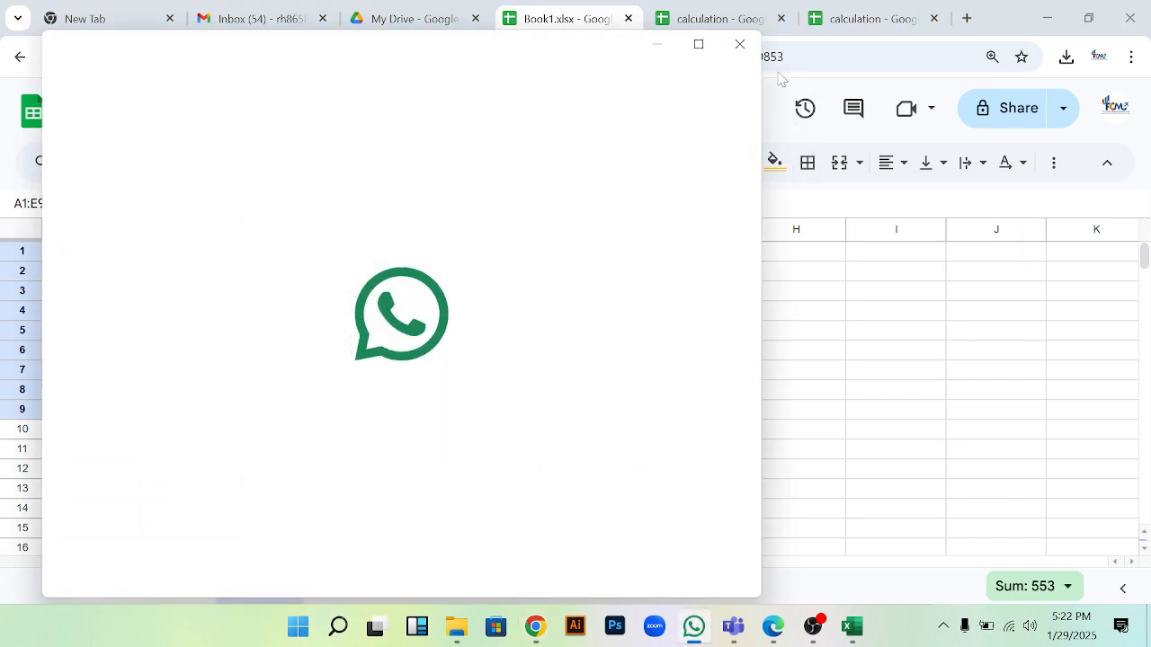
{"action": "left_click", "coordinate": [740, 45]}
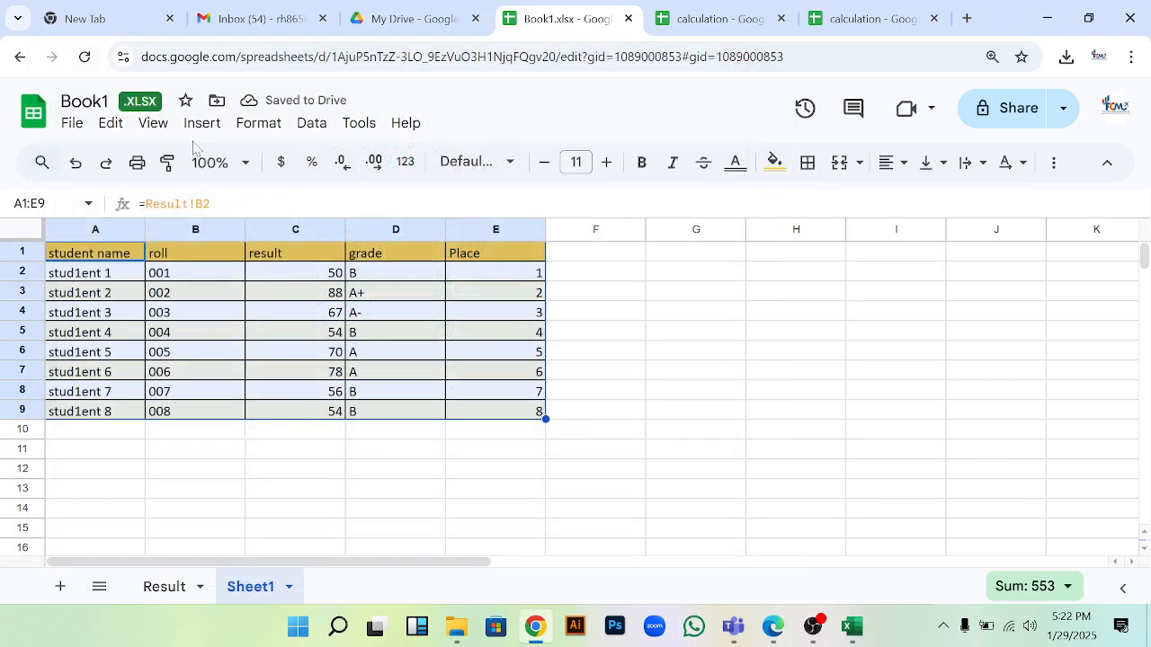
- Hide the formula bar from the spreadsheet view
{"action": "left_click", "coordinate": [148, 126]}
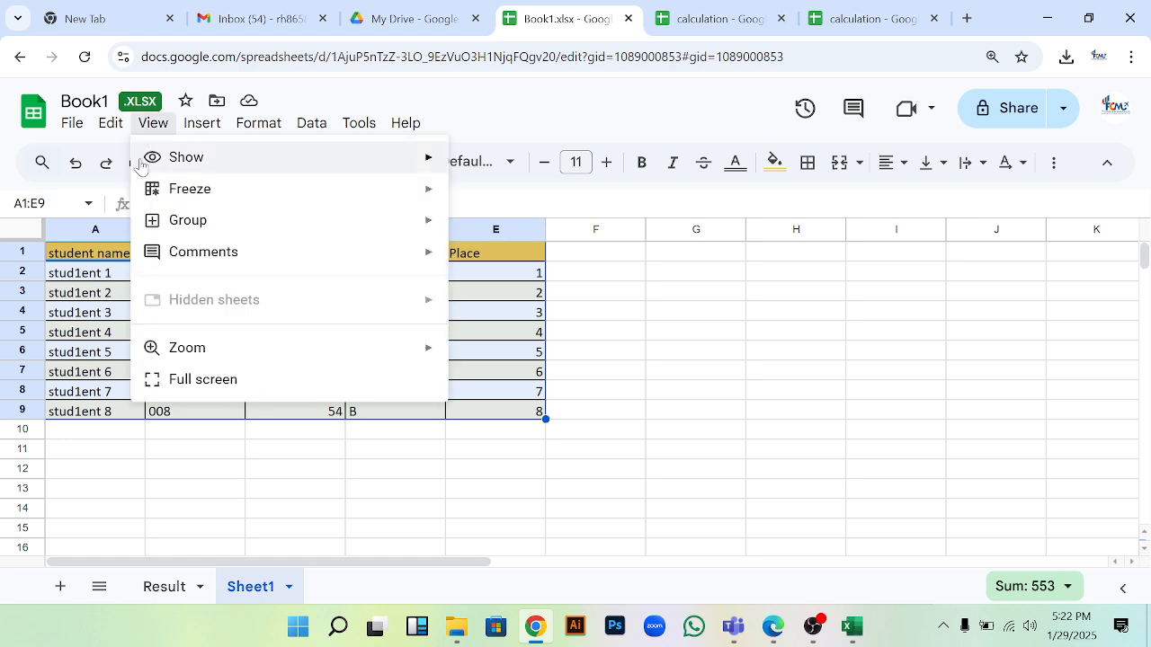
{"action": "mouse_move", "coordinate": [261, 222]}
{"action": "mouse_move", "coordinate": [269, 124]}
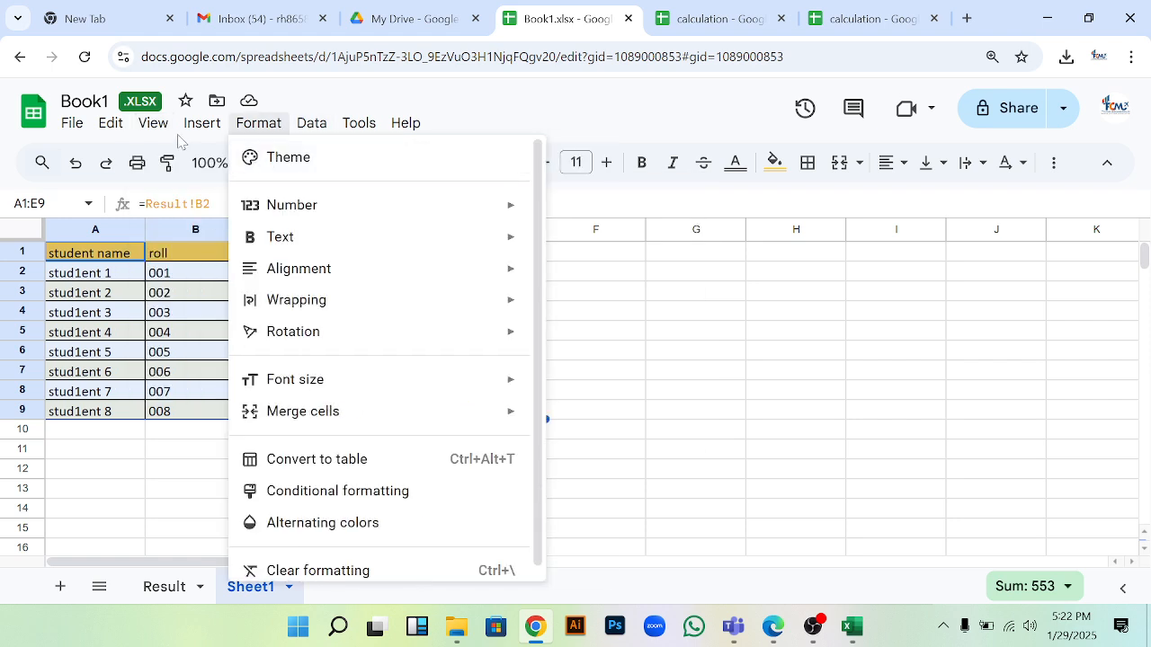
{"action": "mouse_move", "coordinate": [156, 128]}
{"action": "mouse_move", "coordinate": [363, 166]}
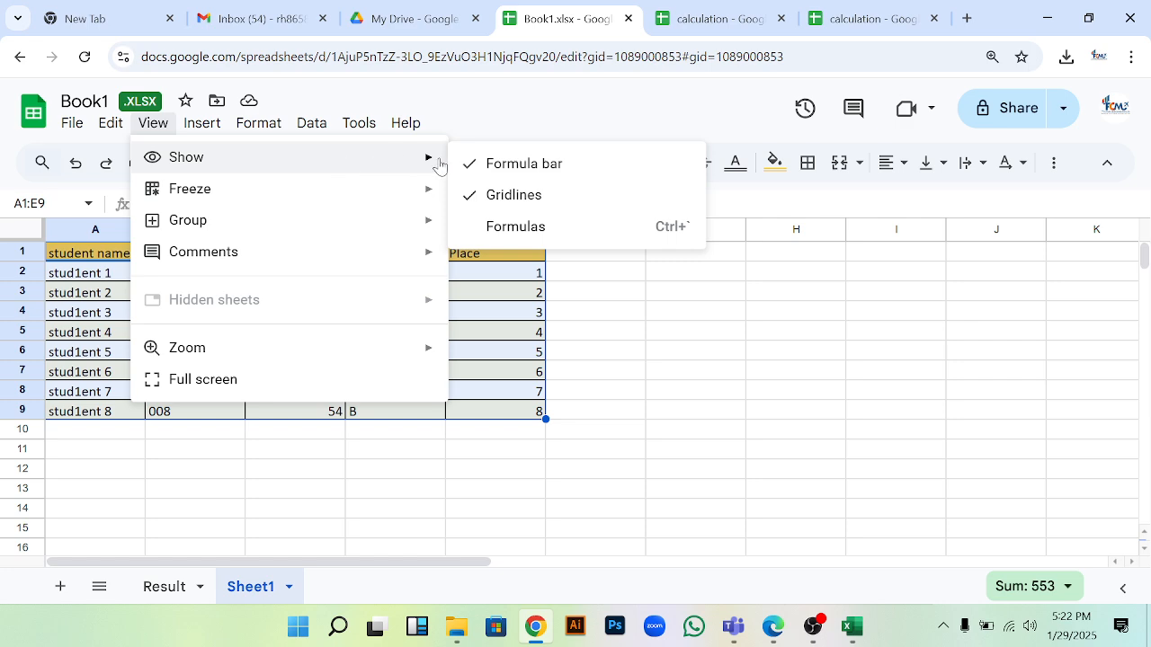
{"action": "left_click", "coordinate": [490, 164]}
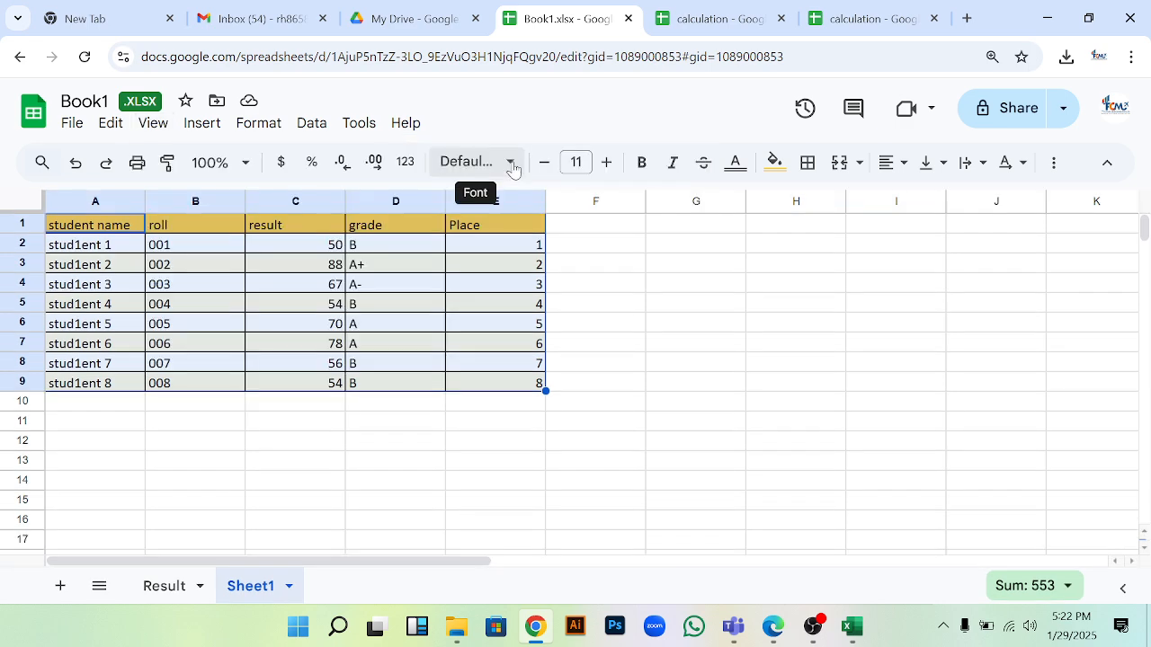
- Hide the gridlines on Sheet1
{"action": "left_click", "coordinate": [153, 122]}
{"action": "mouse_move", "coordinate": [245, 171]}
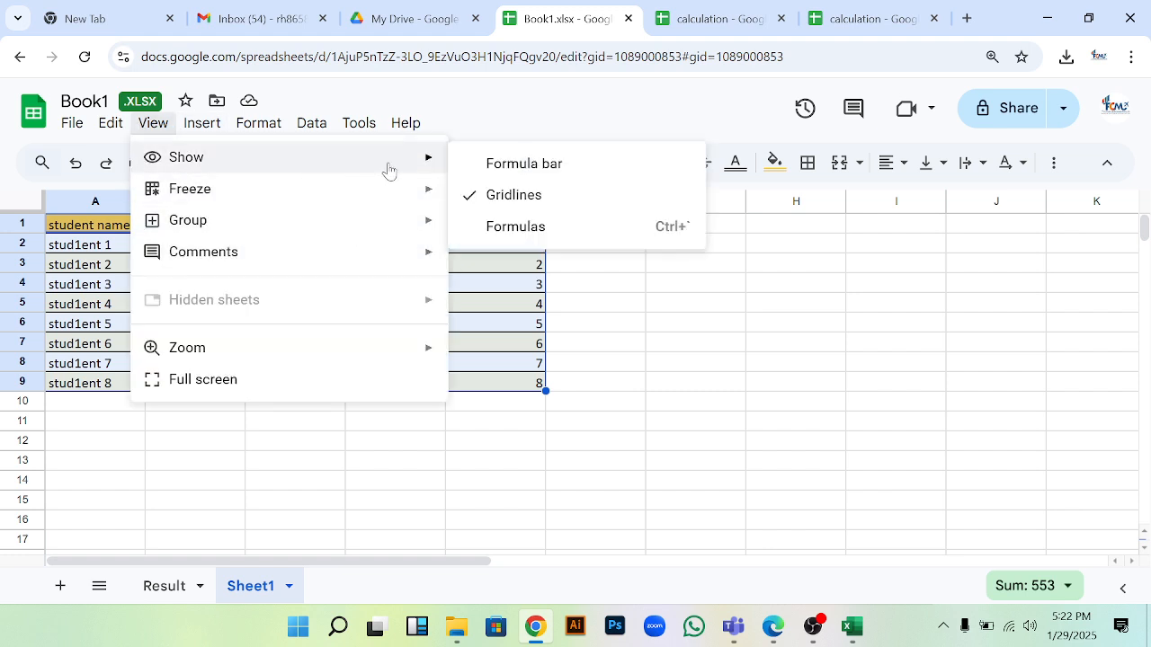
{"action": "left_click", "coordinate": [508, 200]}
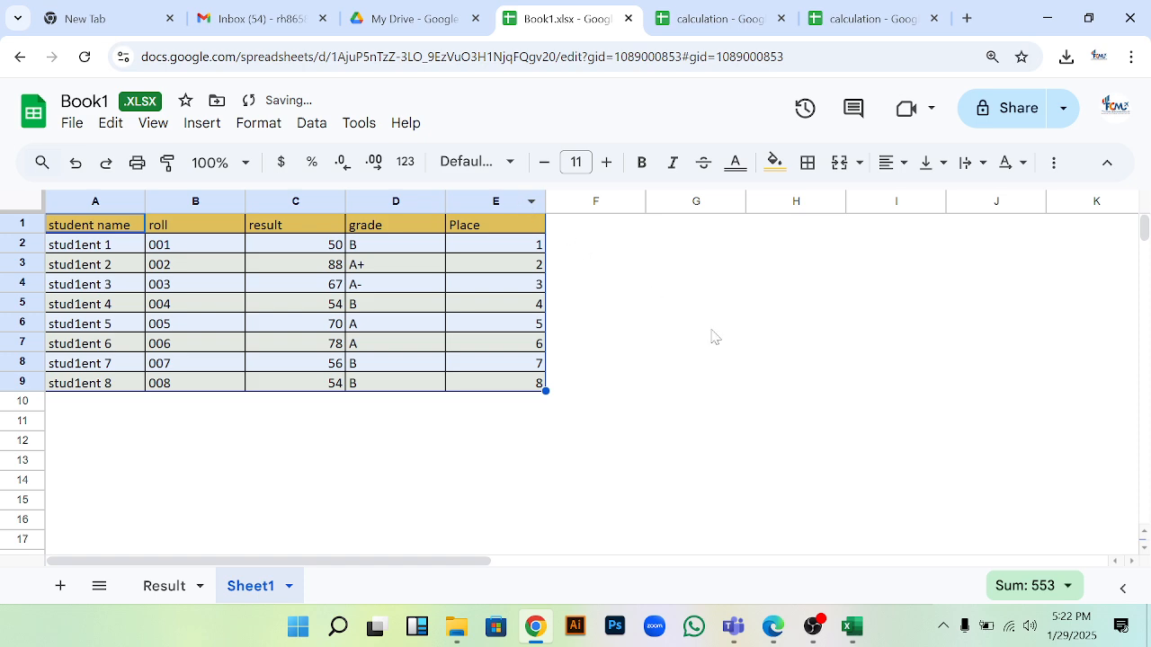
{"action": "left_click", "coordinate": [761, 381]}
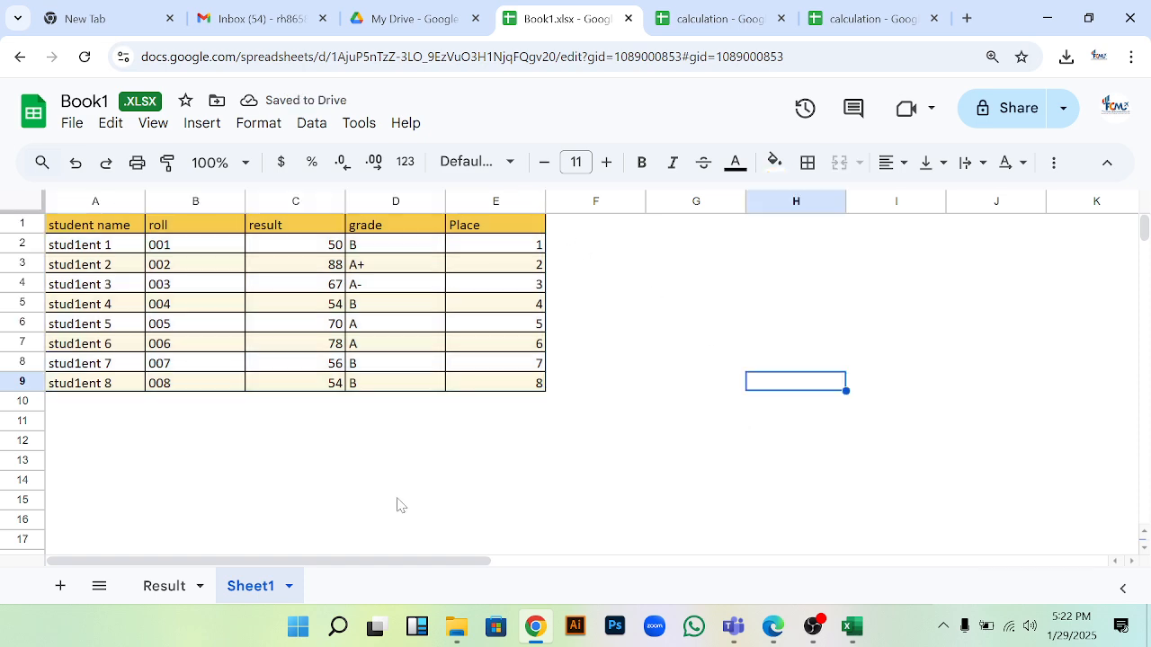
{"action": "left_click", "coordinate": [703, 428]}
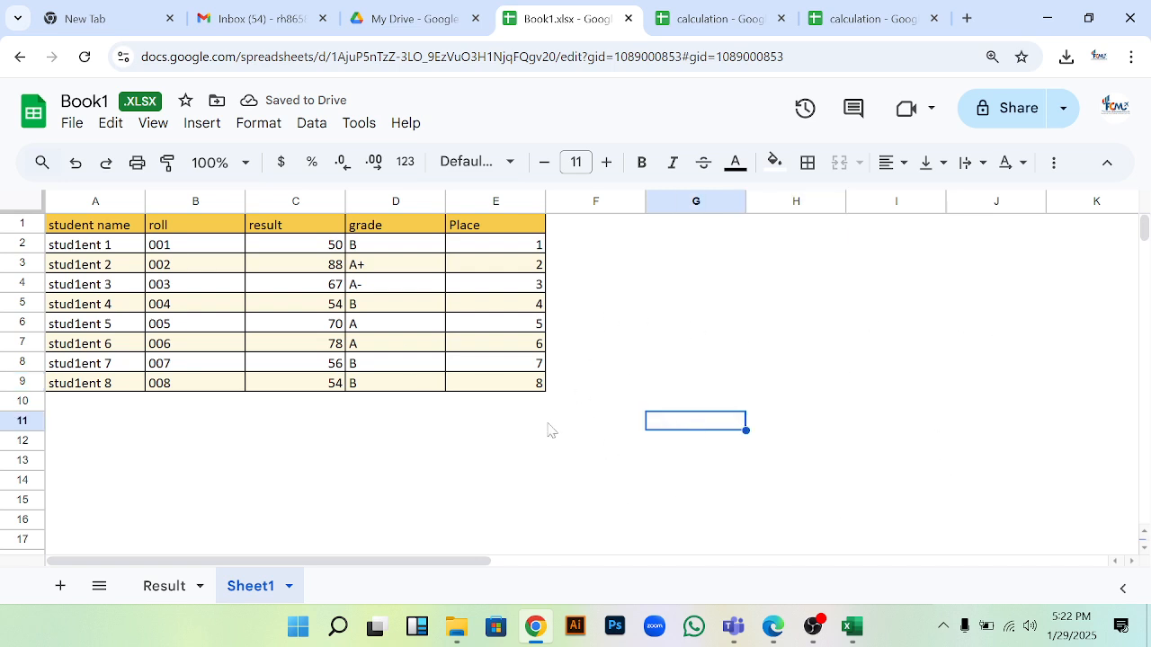
- Insert one blank column before the student name column on Sheet1
{"action": "left_click", "coordinate": [63, 198]}
{"action": "right_click", "coordinate": [63, 197]}
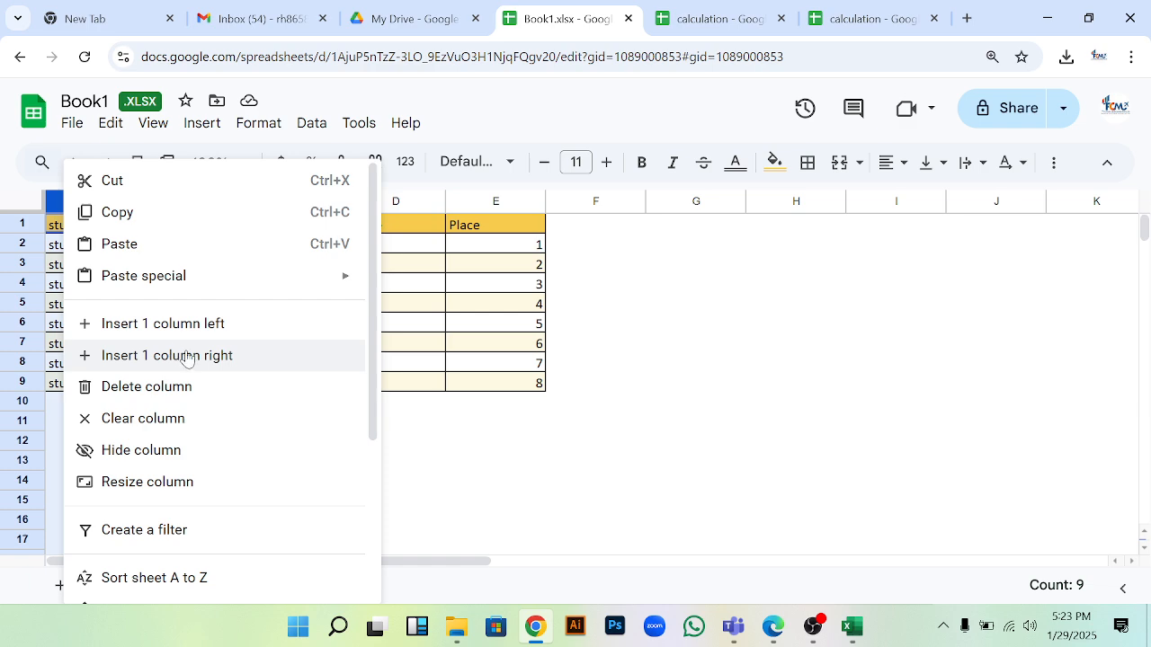
{"action": "left_click", "coordinate": [205, 326]}
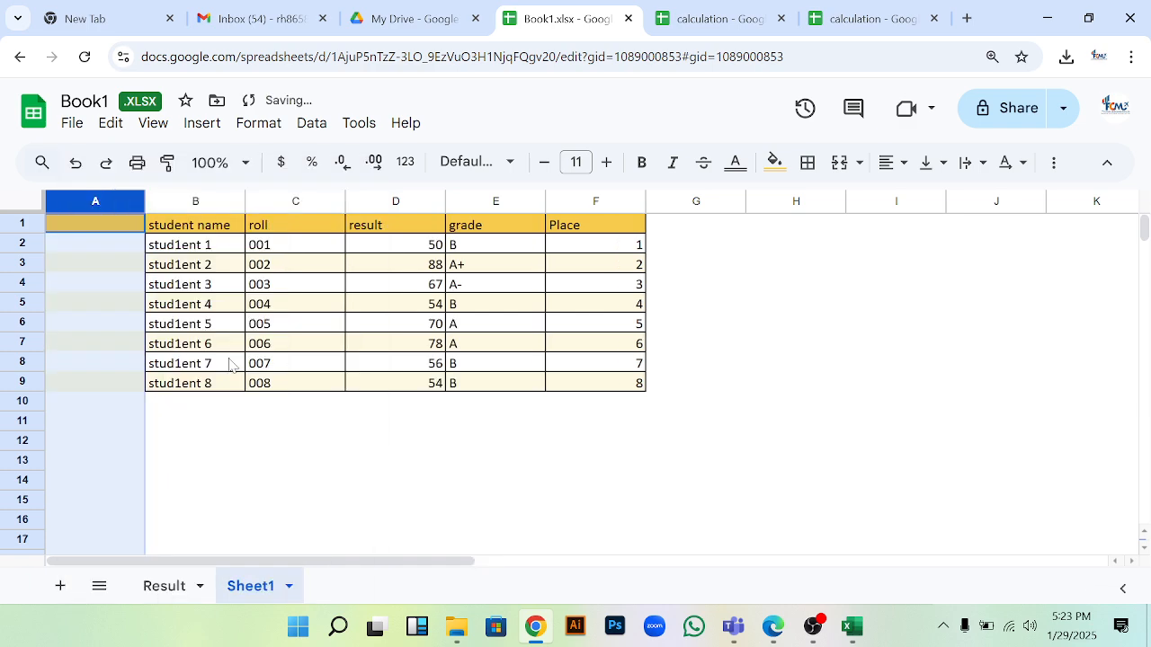
{"action": "left_click", "coordinate": [319, 440]}
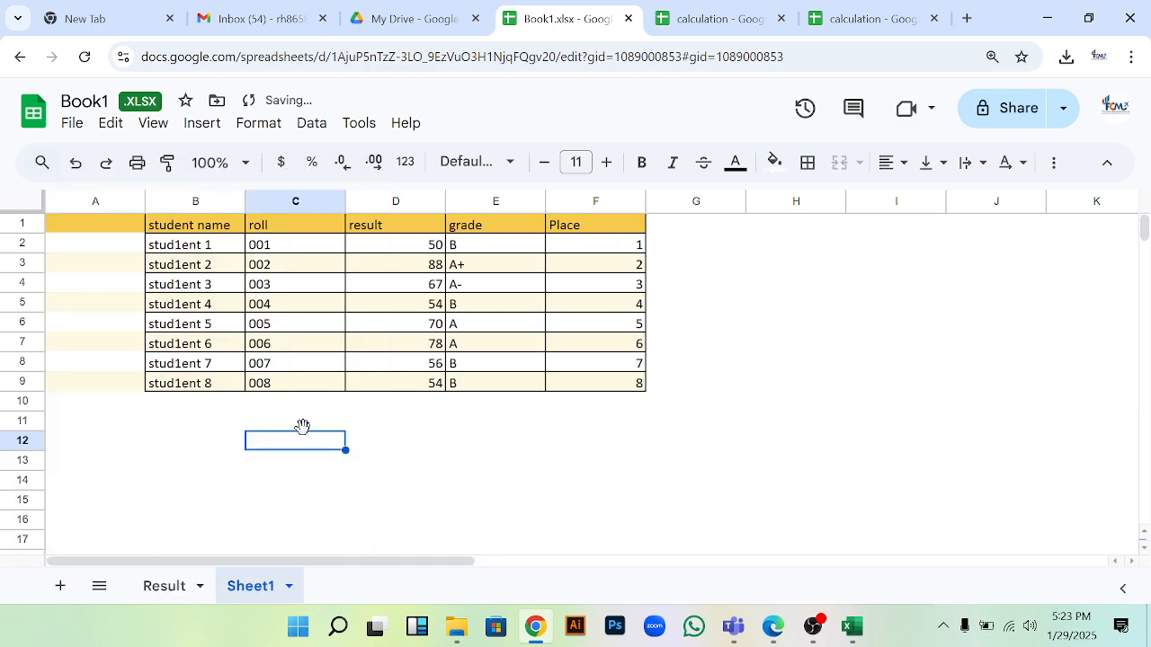
- Fill the blank column A with white to cover its alternating colors
{"action": "left_click", "coordinate": [95, 201]}
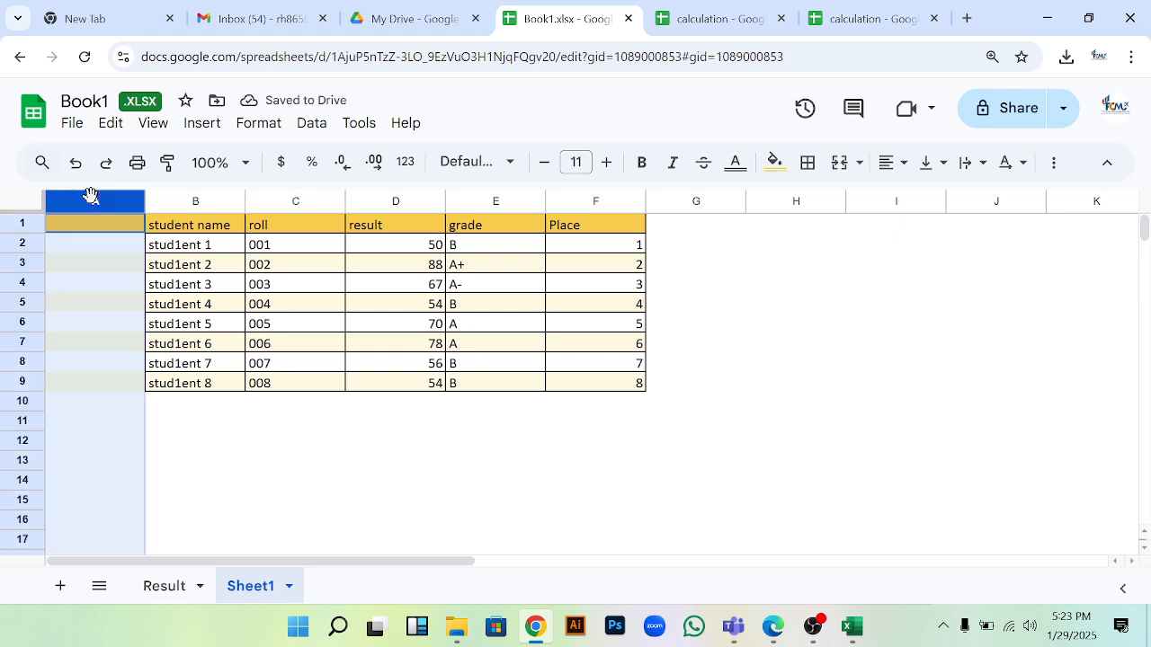
{"action": "left_click", "coordinate": [775, 164]}
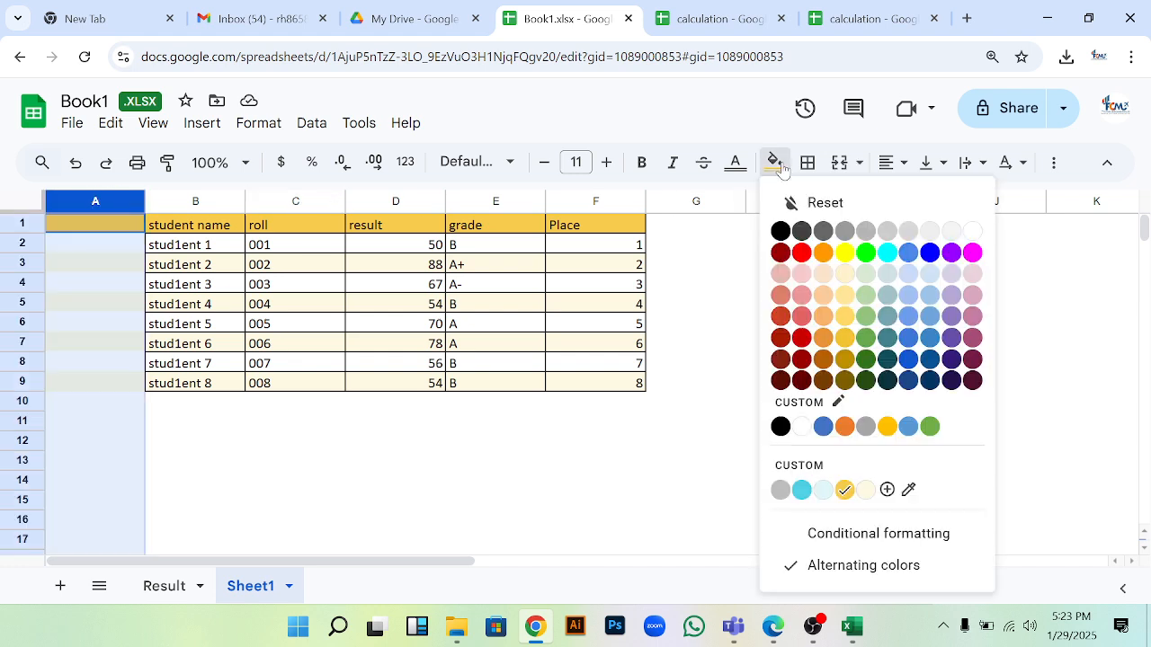
{"action": "left_click", "coordinate": [803, 201]}
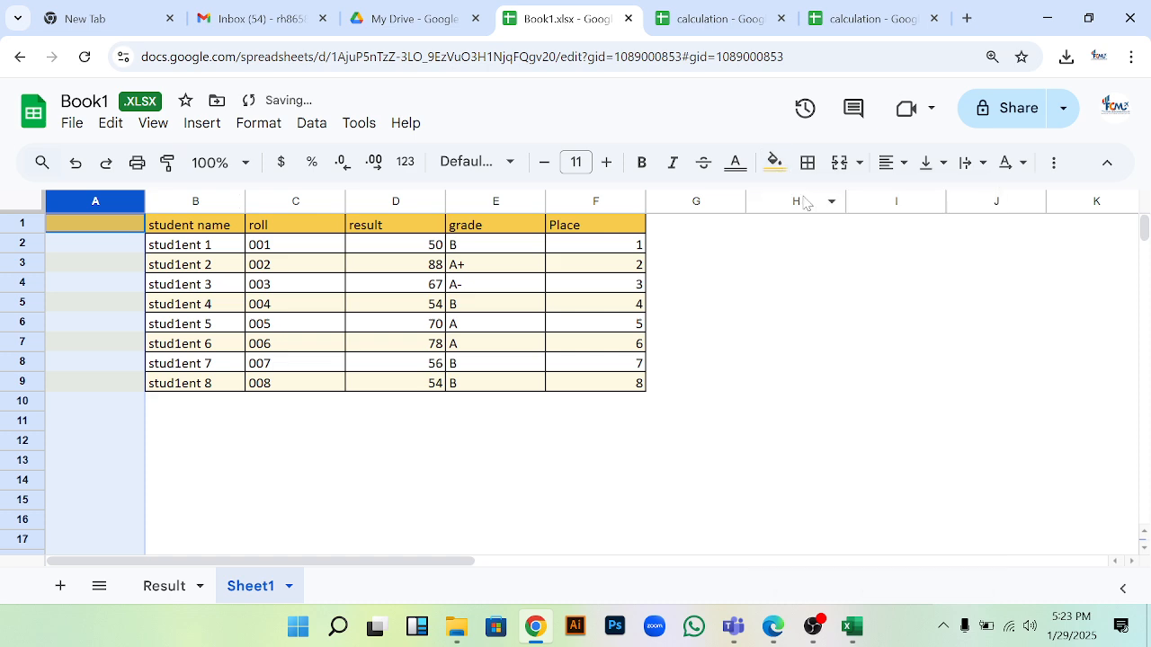
{"action": "left_click", "coordinate": [775, 165]}
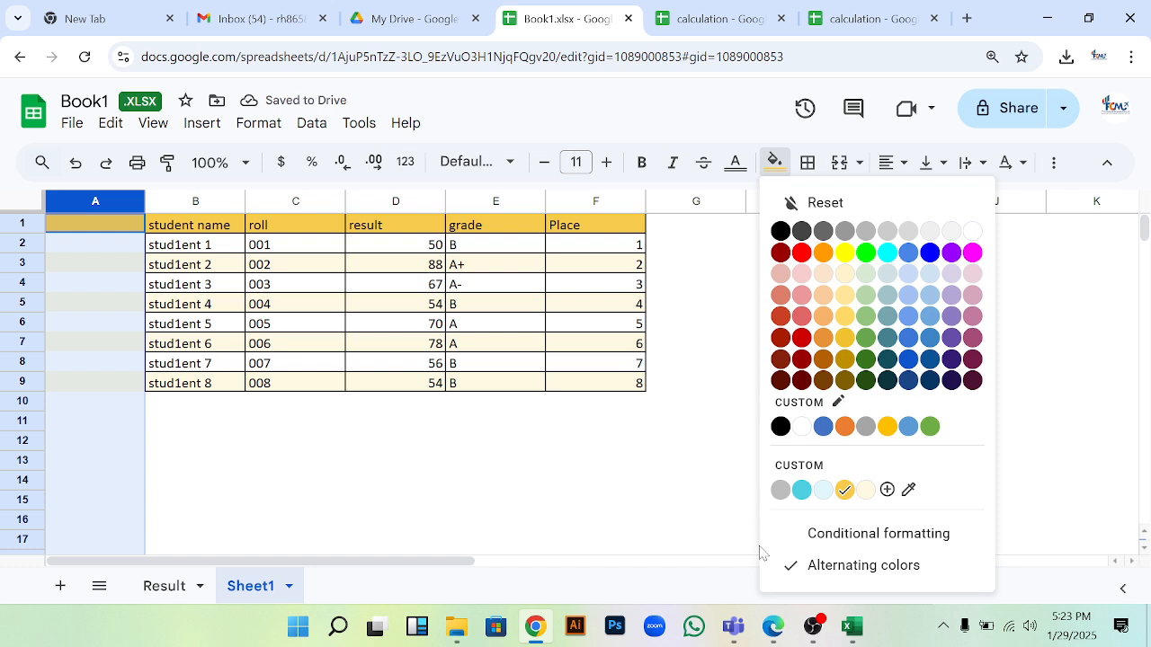
{"action": "left_click", "coordinate": [802, 430]}
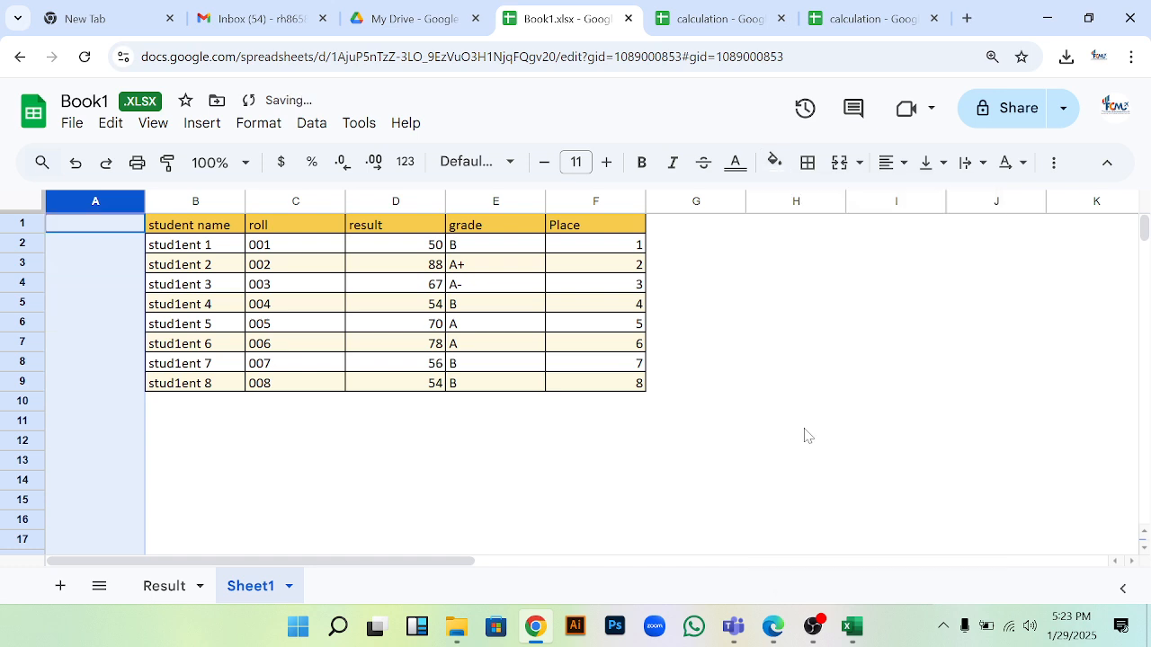
{"action": "left_click", "coordinate": [761, 462]}
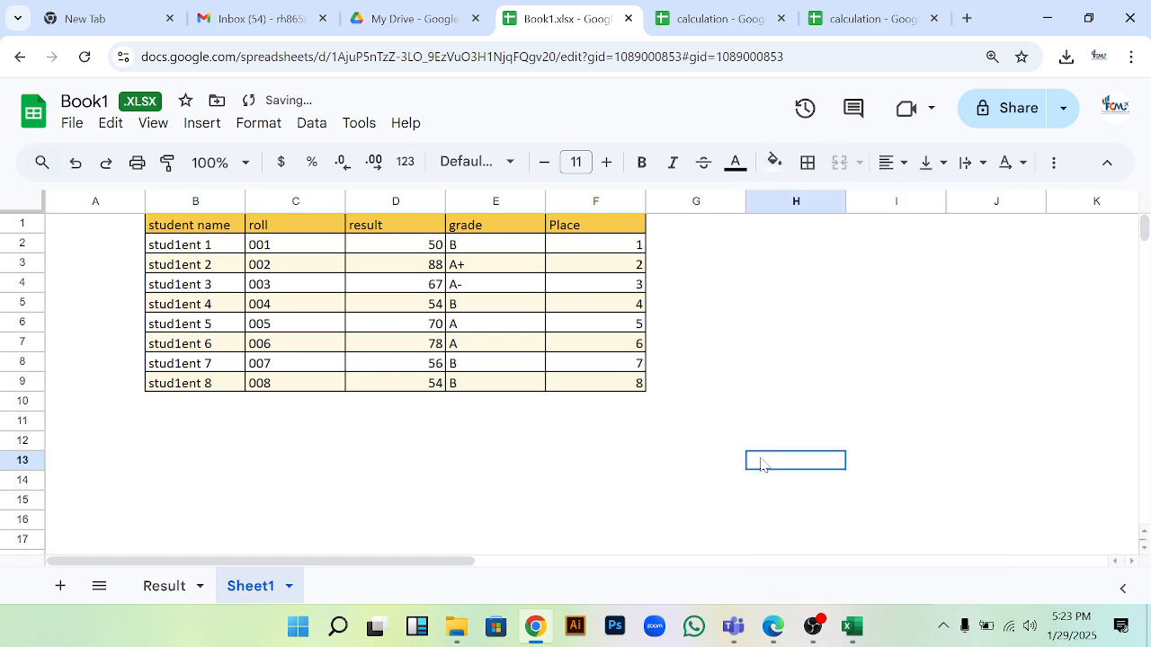
- Insert one blank row above the table's header row
{"action": "left_click", "coordinate": [16, 225]}
{"action": "right_click", "coordinate": [15, 224]}
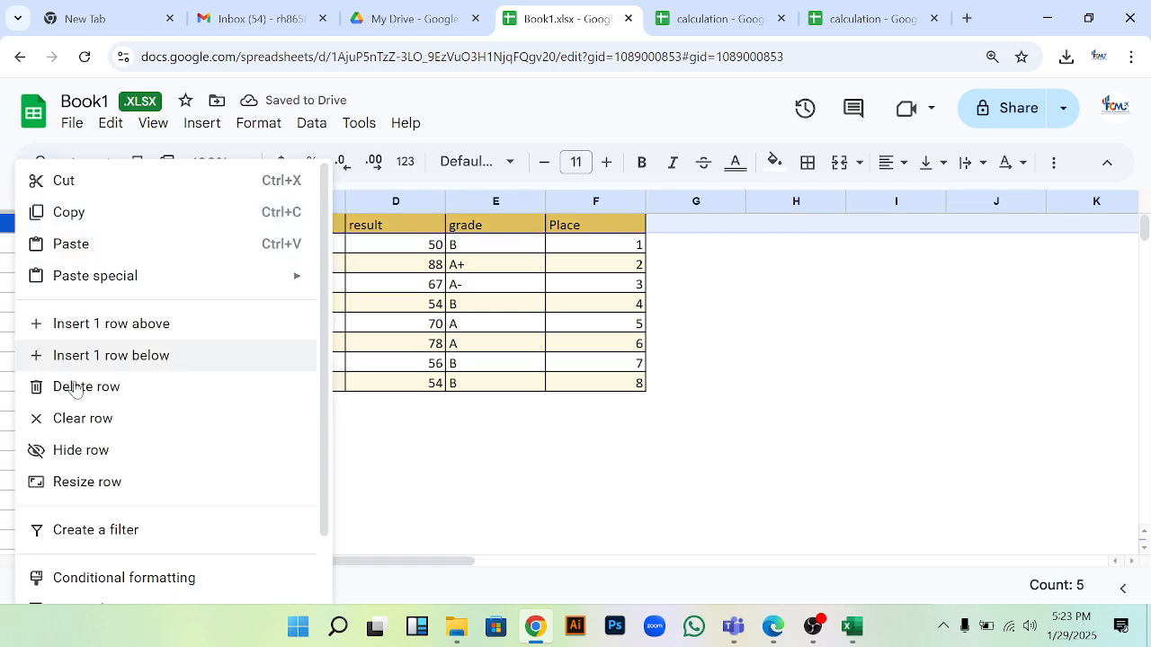
{"action": "left_click", "coordinate": [150, 326]}
{"action": "left_click", "coordinate": [758, 462]}
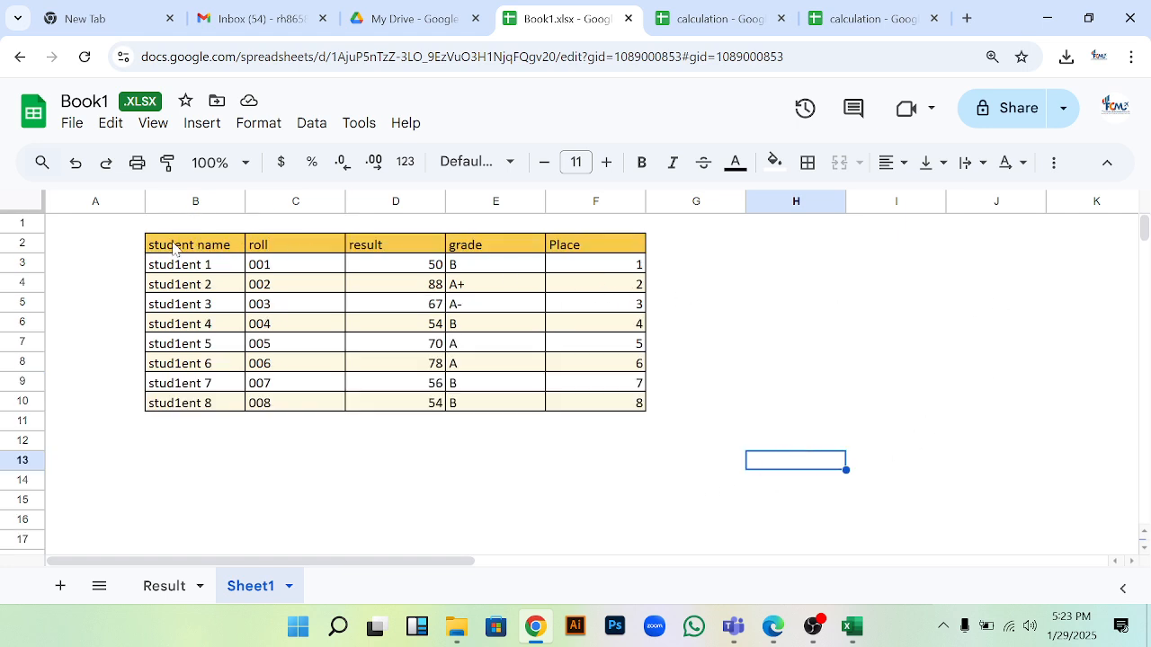
- Select the table B2:F10, open the print settings and set the page orientation to Portrait
{"action": "left_click_drag", "start_coordinate": [174, 249], "coordinate": [609, 403]}
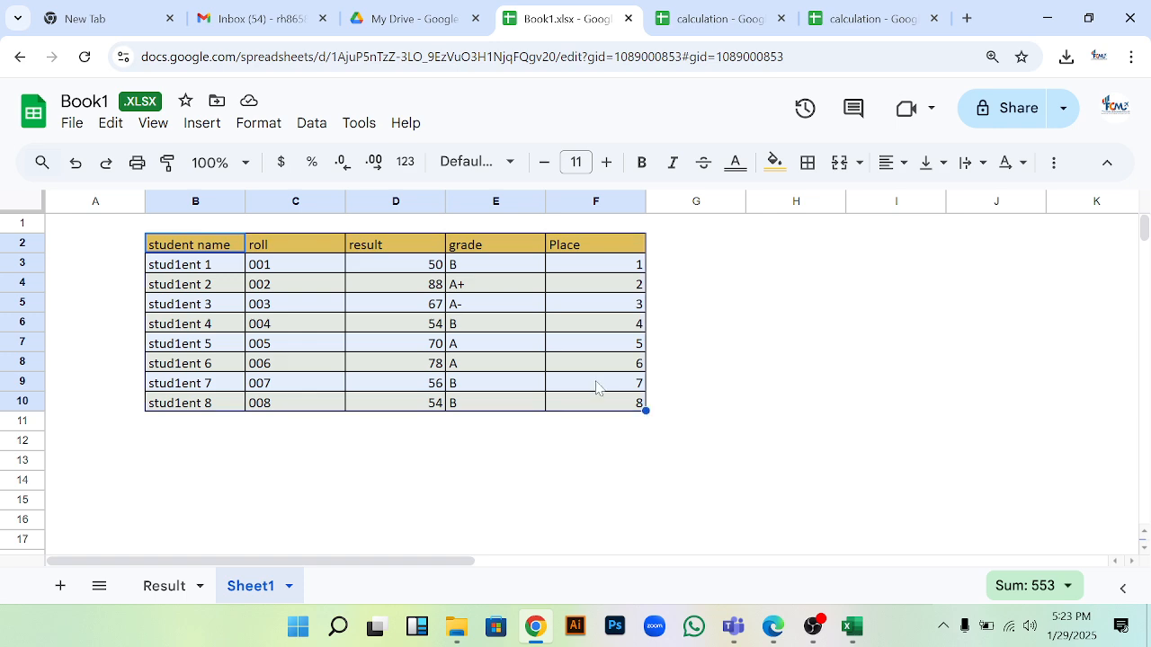
{"action": "left_click", "coordinate": [137, 162]}
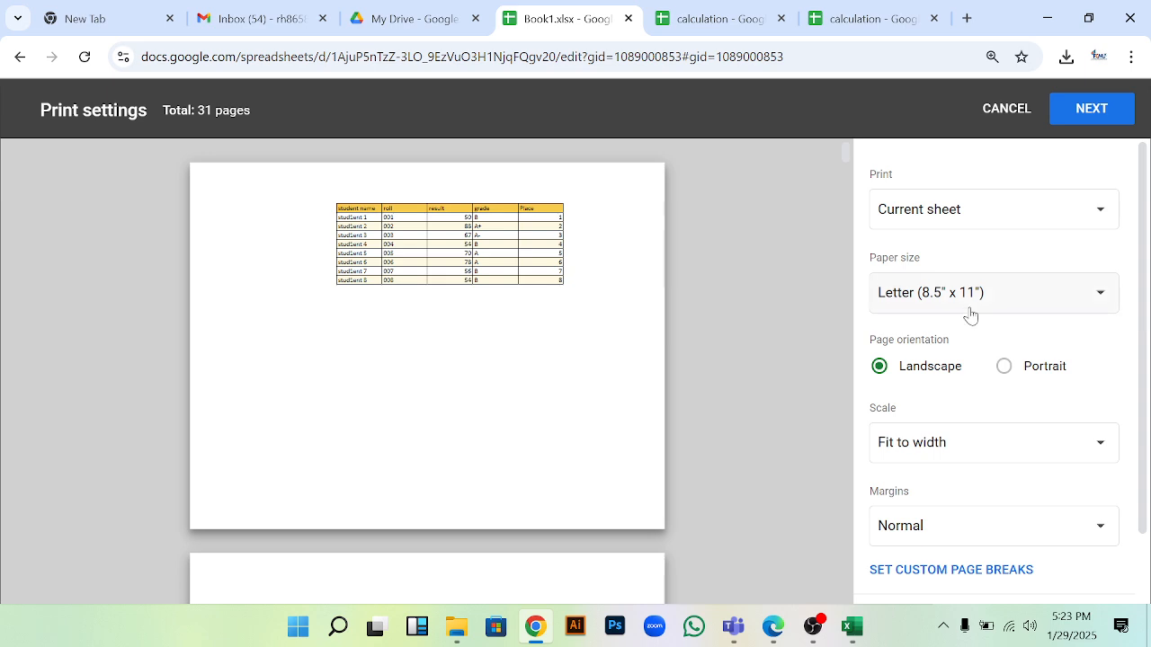
{"action": "scroll", "coordinate": [1027, 331], "scroll_direction": "down", "scroll_amount": 1}
{"action": "left_click", "coordinate": [1011, 294]}
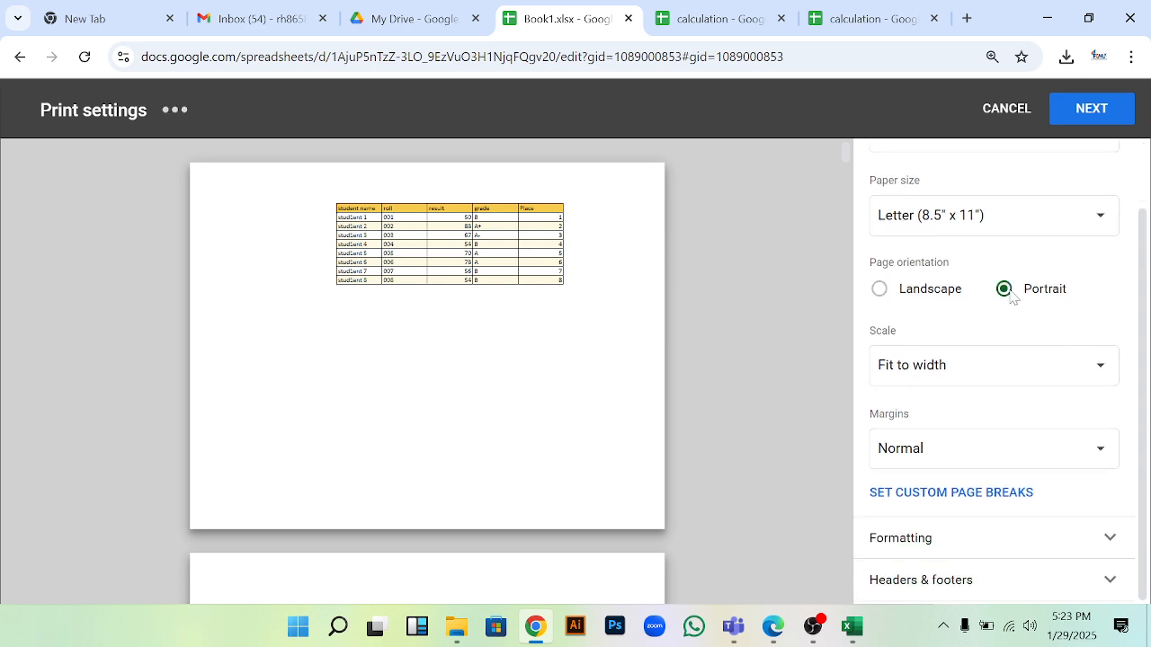
{"action": "scroll", "coordinate": [689, 403], "scroll_direction": "down", "scroll_amount": 1}
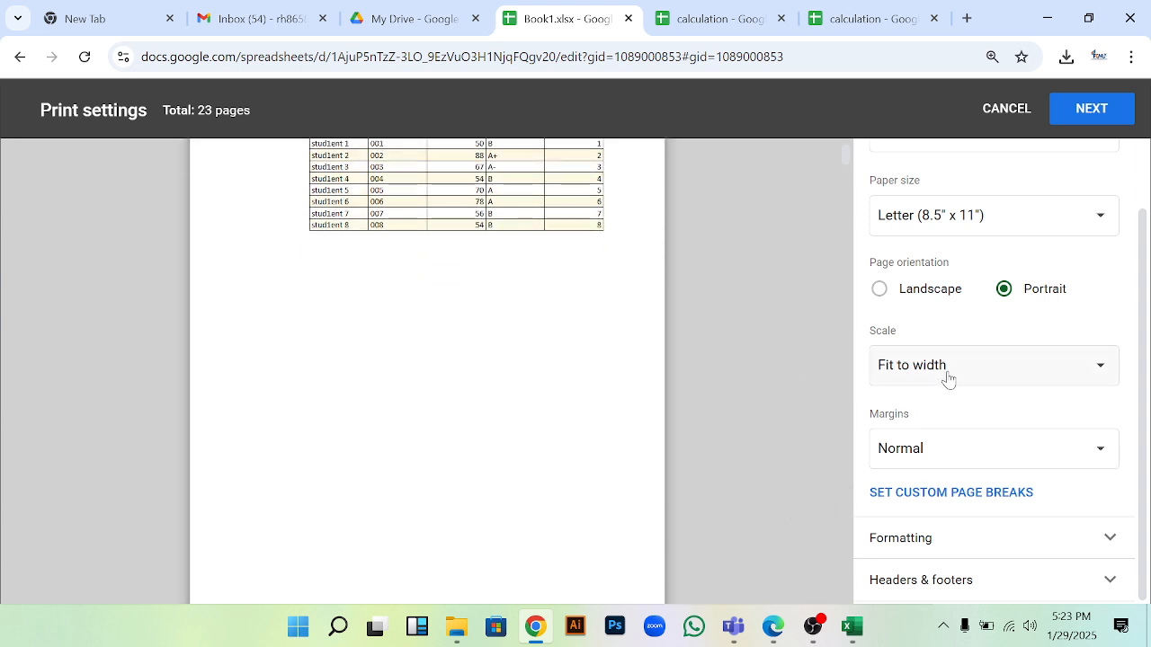
{"action": "scroll", "coordinate": [984, 378], "scroll_direction": "up", "scroll_amount": 1}
{"action": "scroll", "coordinate": [992, 381], "scroll_direction": "down", "scroll_amount": 1}
{"action": "scroll", "coordinate": [994, 390], "scroll_direction": "down", "scroll_amount": 1}
- Try the Fit to page and Fit to height print scales on the current sheet
{"action": "left_click", "coordinate": [1029, 375]}
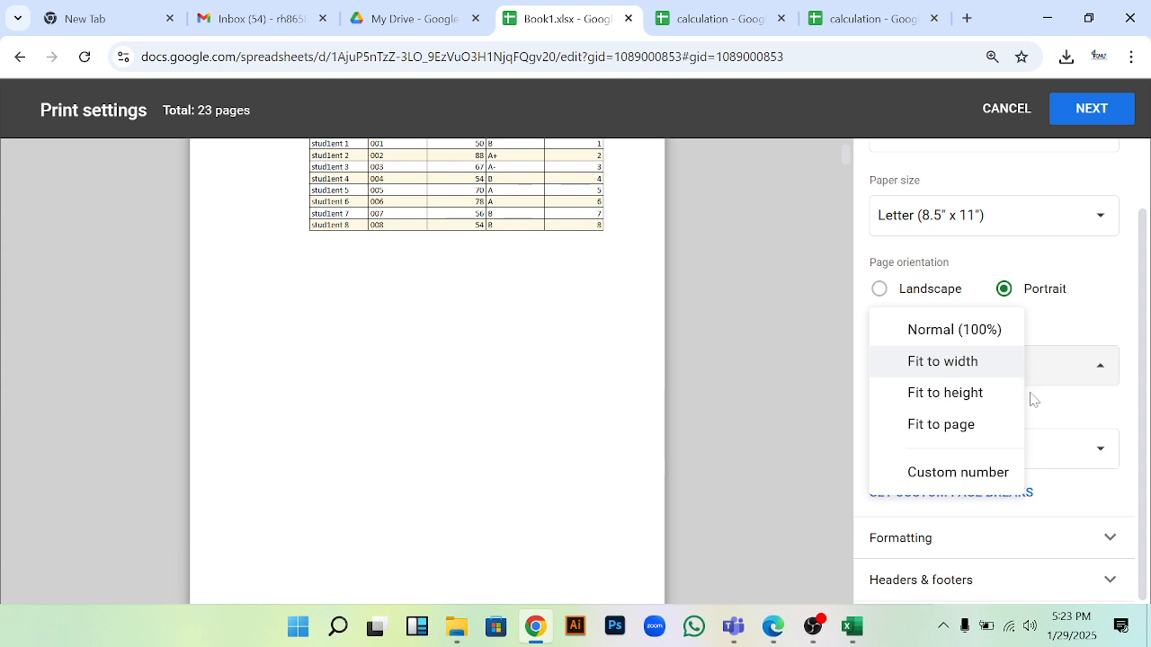
{"action": "left_click", "coordinate": [936, 426]}
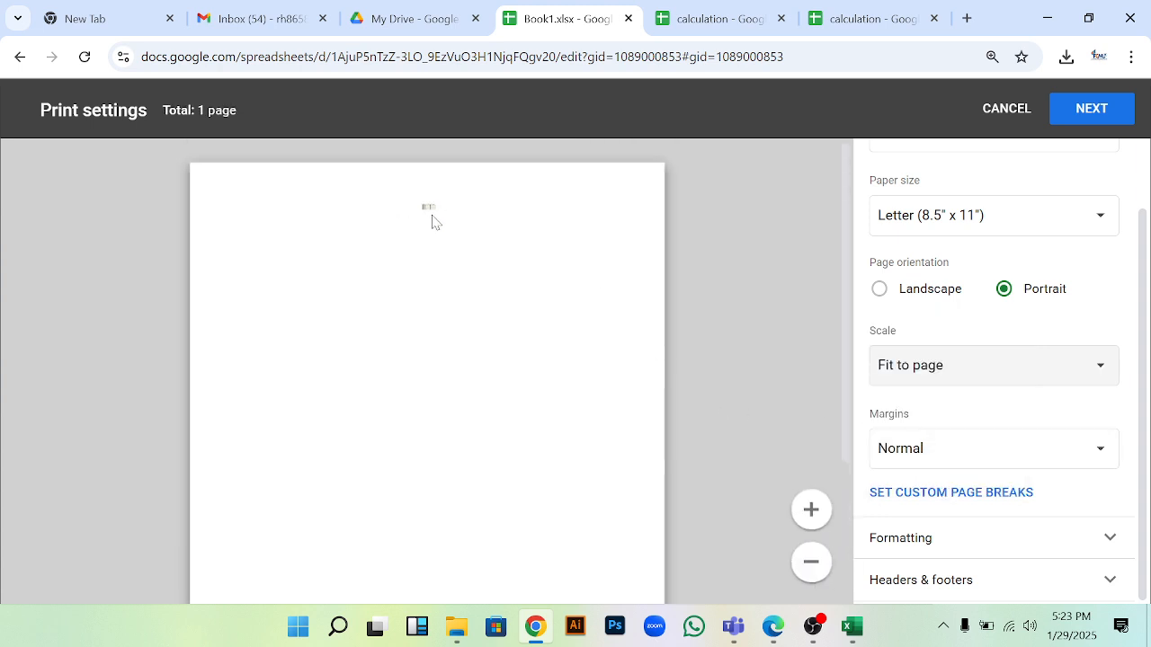
{"action": "left_click", "coordinate": [1094, 381]}
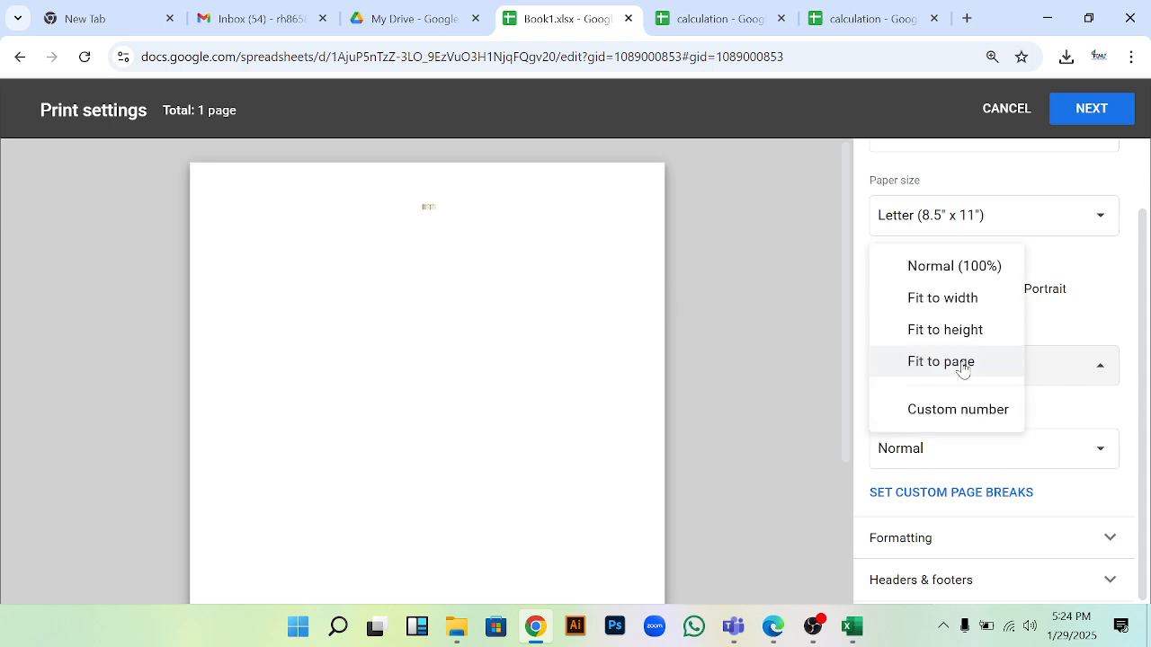
{"action": "left_click", "coordinate": [946, 333]}
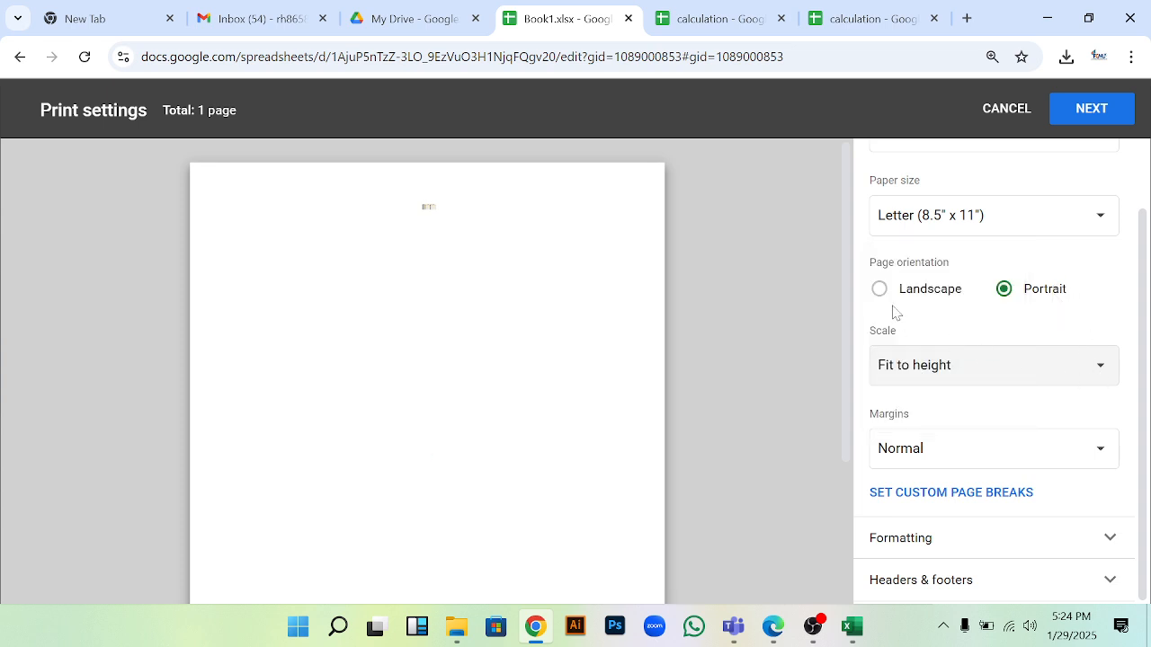
- Set the print scale to Normal (100%) and look through the page preview
{"action": "left_click", "coordinate": [1098, 369]}
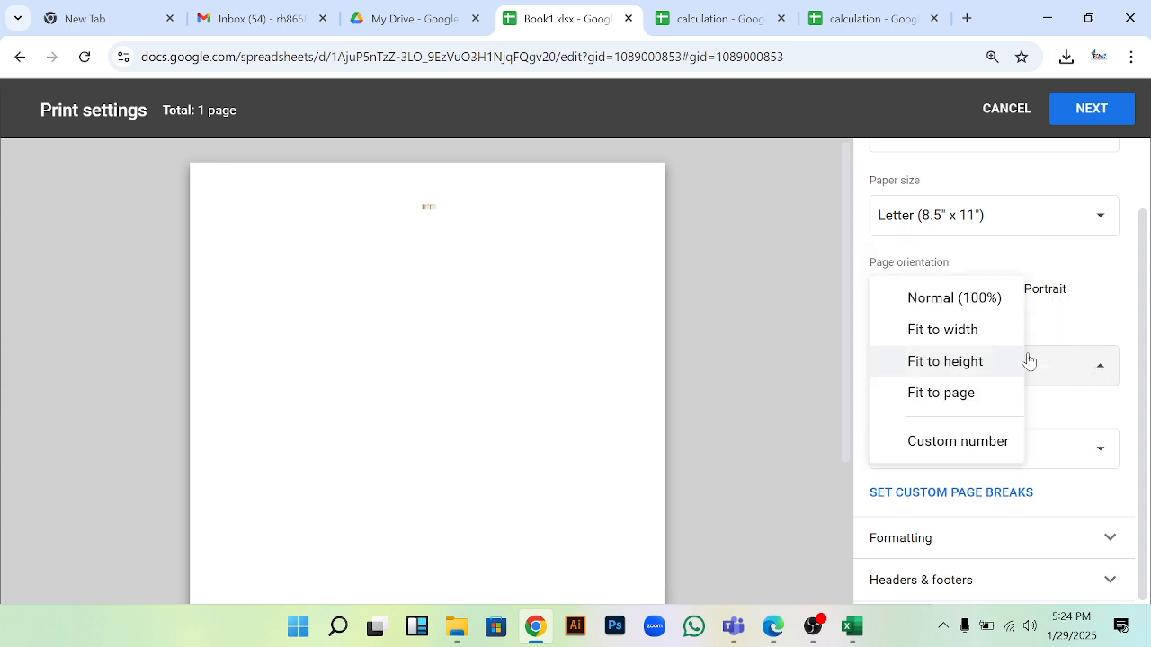
{"action": "left_click", "coordinate": [954, 302]}
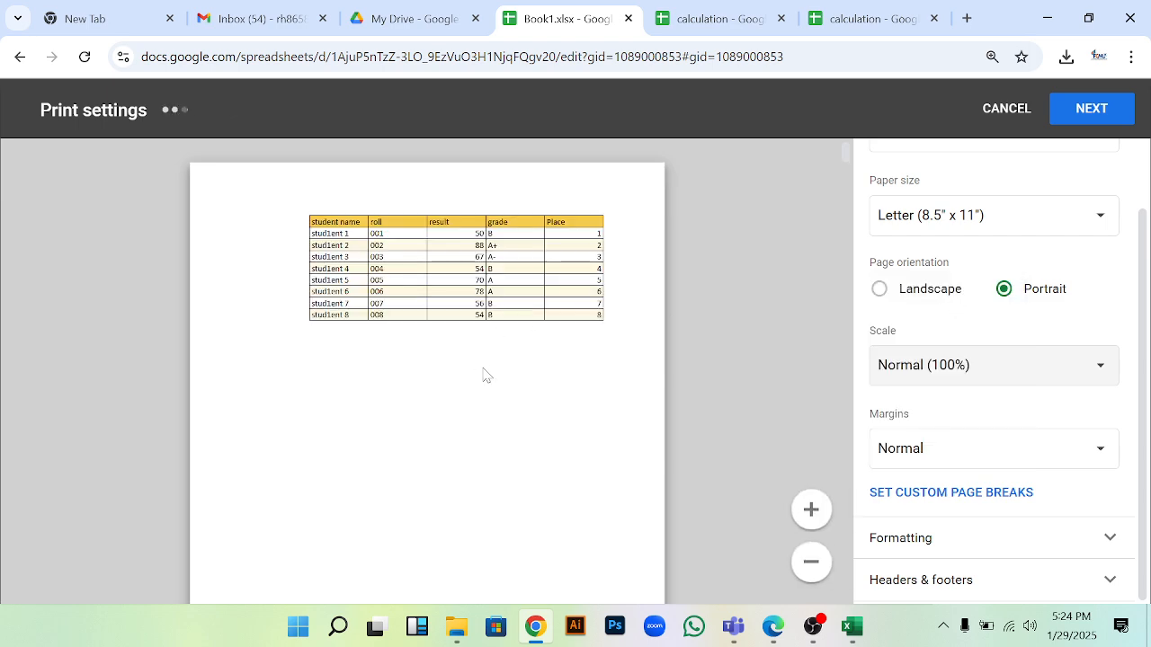
{"action": "left_click", "coordinate": [1079, 374]}
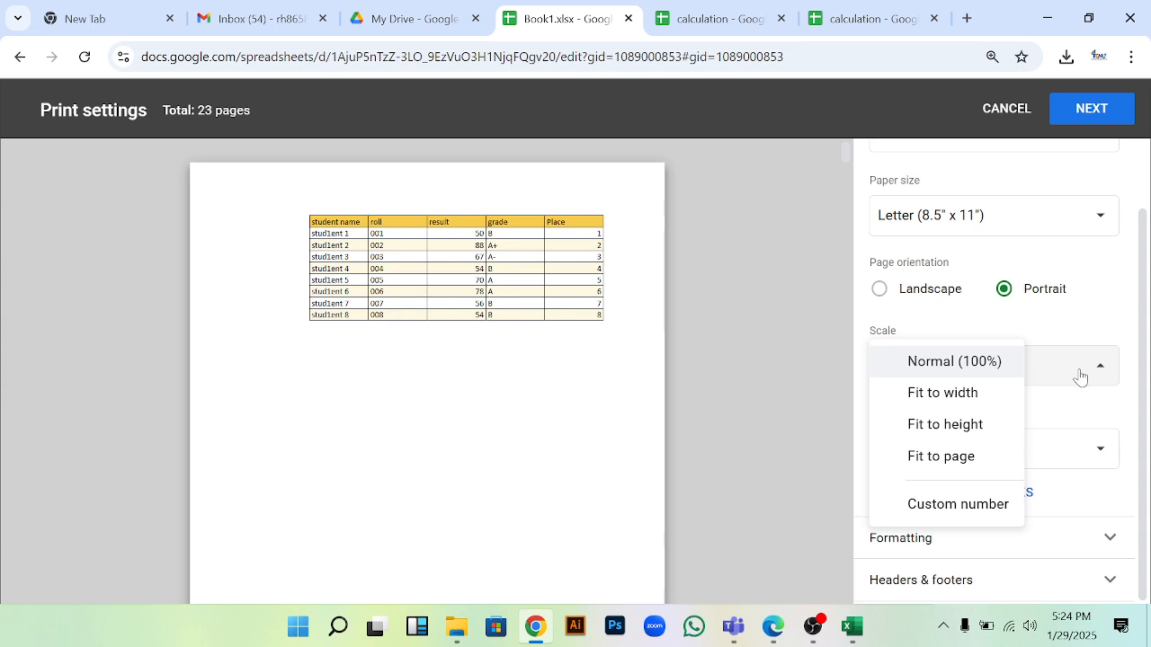
{"action": "left_click", "coordinate": [731, 364]}
{"action": "scroll", "coordinate": [825, 469], "scroll_direction": "down", "scroll_amount": 5}
{"action": "scroll", "coordinate": [917, 557], "scroll_direction": "up", "scroll_amount": 1}
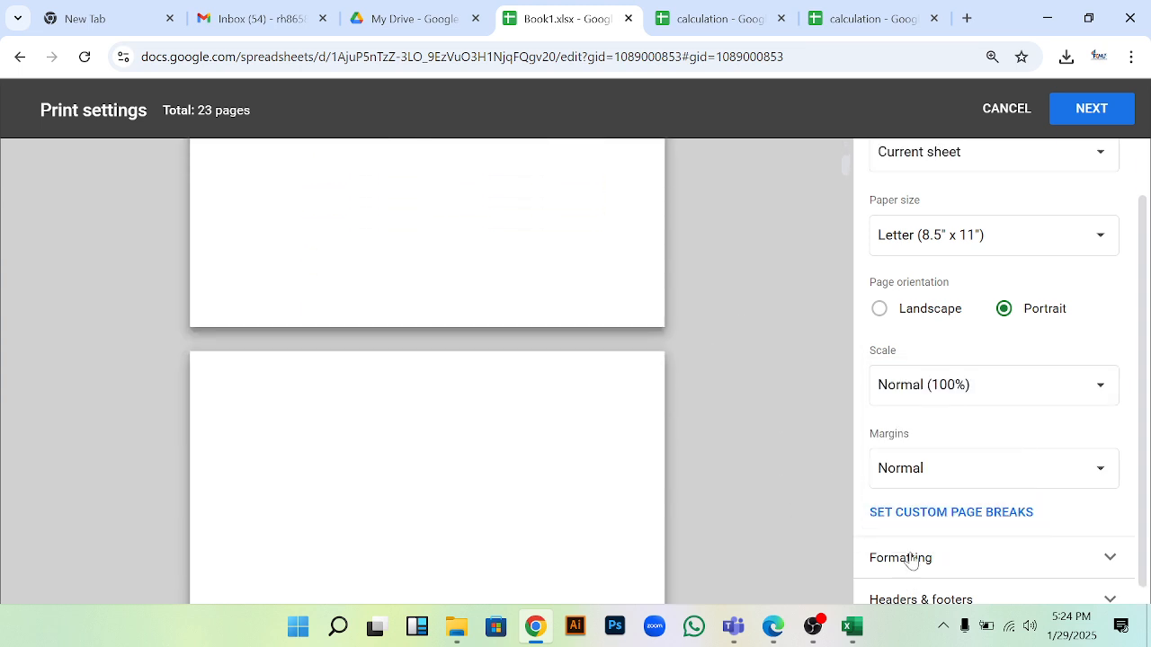
- Examine the headers and footers options in the print settings, including repeated frozen rows and columns, and leave the settings without printing
{"action": "scroll", "coordinate": [912, 575], "scroll_direction": "down", "scroll_amount": 1}
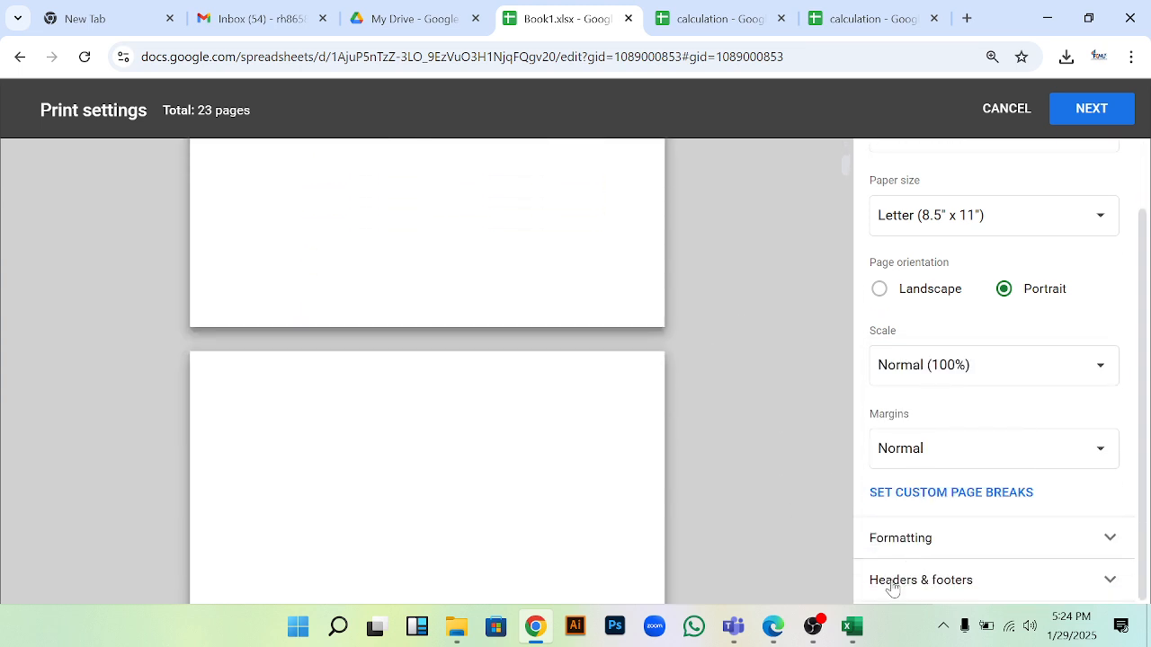
{"action": "left_click", "coordinate": [1098, 578]}
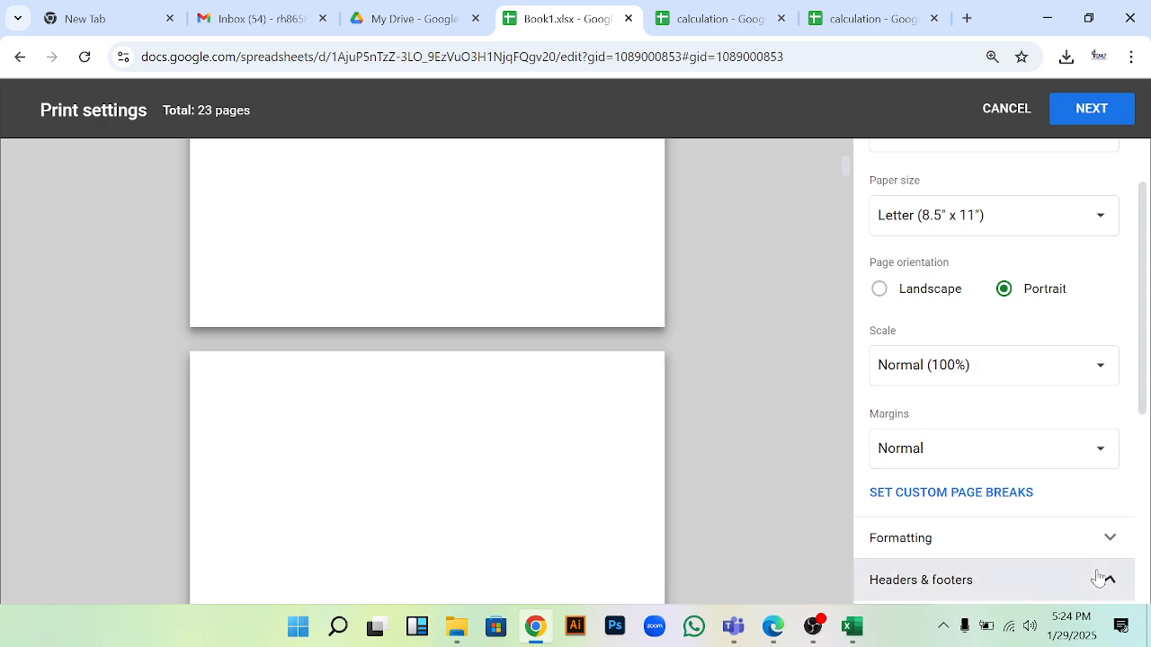
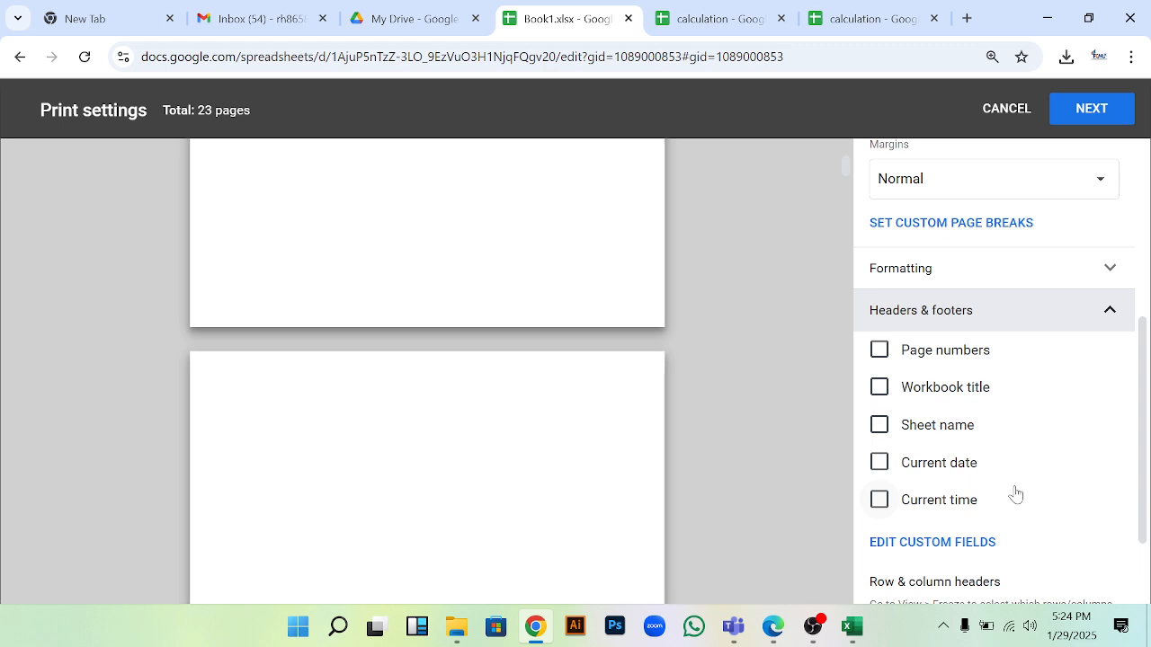
{"action": "scroll", "coordinate": [993, 440], "scroll_direction": "up", "scroll_amount": 1}
{"action": "scroll", "coordinate": [944, 433], "scroll_direction": "down", "scroll_amount": 1}
{"action": "scroll", "coordinate": [984, 431], "scroll_direction": "down", "scroll_amount": 1}
{"action": "scroll", "coordinate": [1000, 512], "scroll_direction": "down", "scroll_amount": 1}
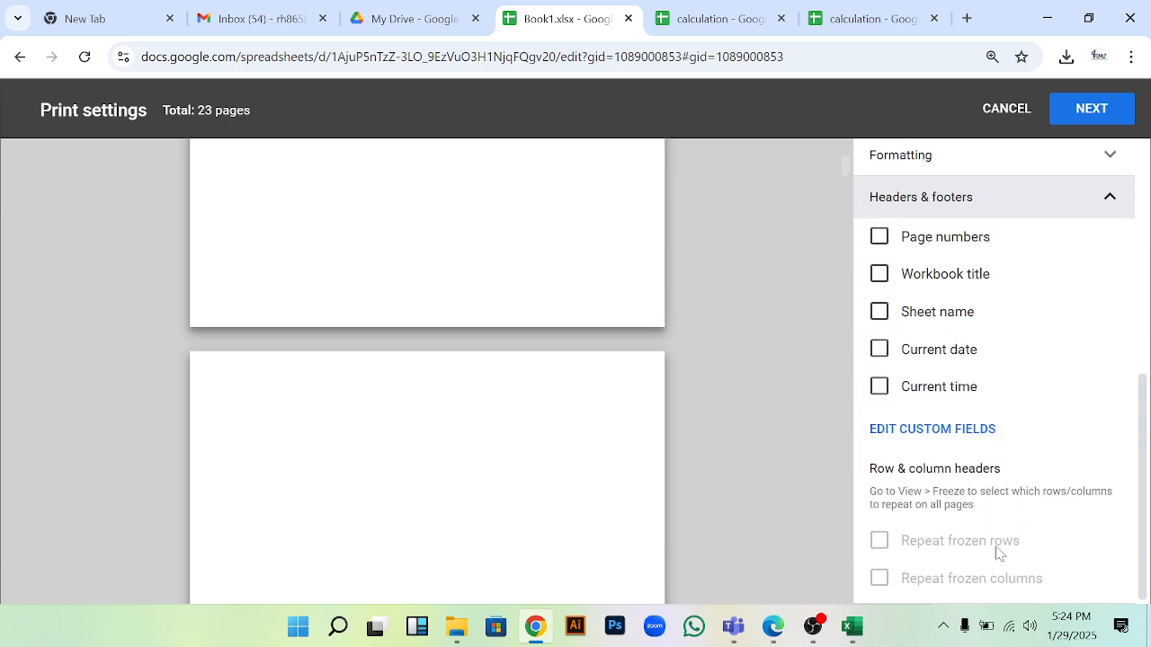
{"action": "scroll", "coordinate": [939, 539], "scroll_direction": "up", "scroll_amount": 3}
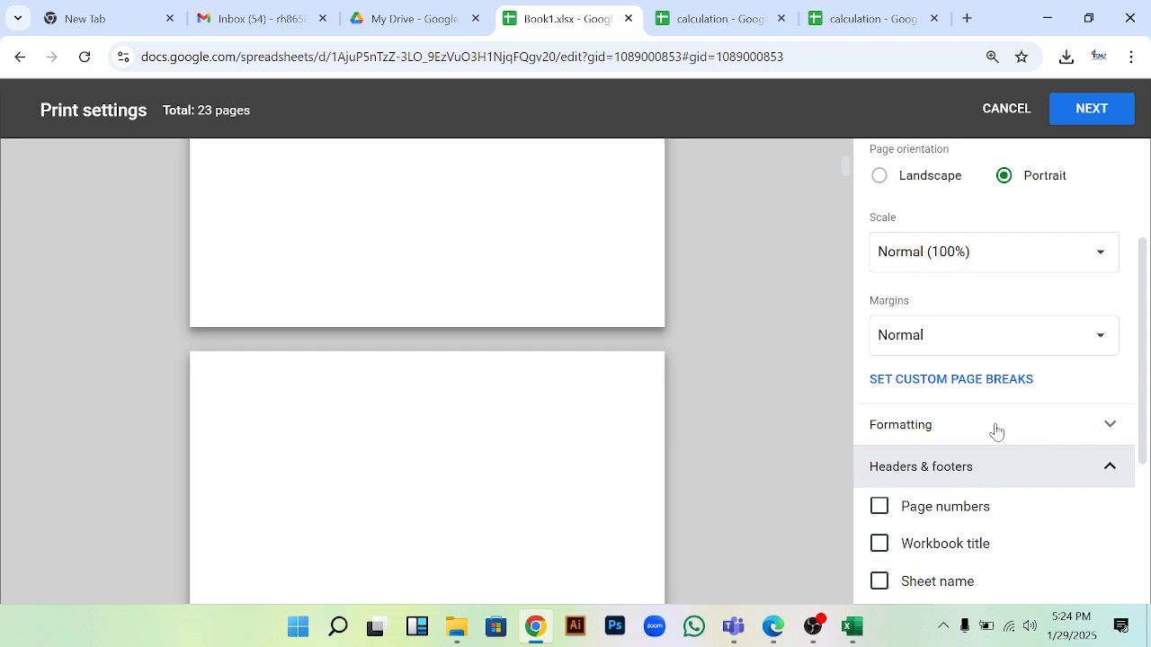
{"action": "scroll", "coordinate": [995, 432], "scroll_direction": "up", "scroll_amount": 2}
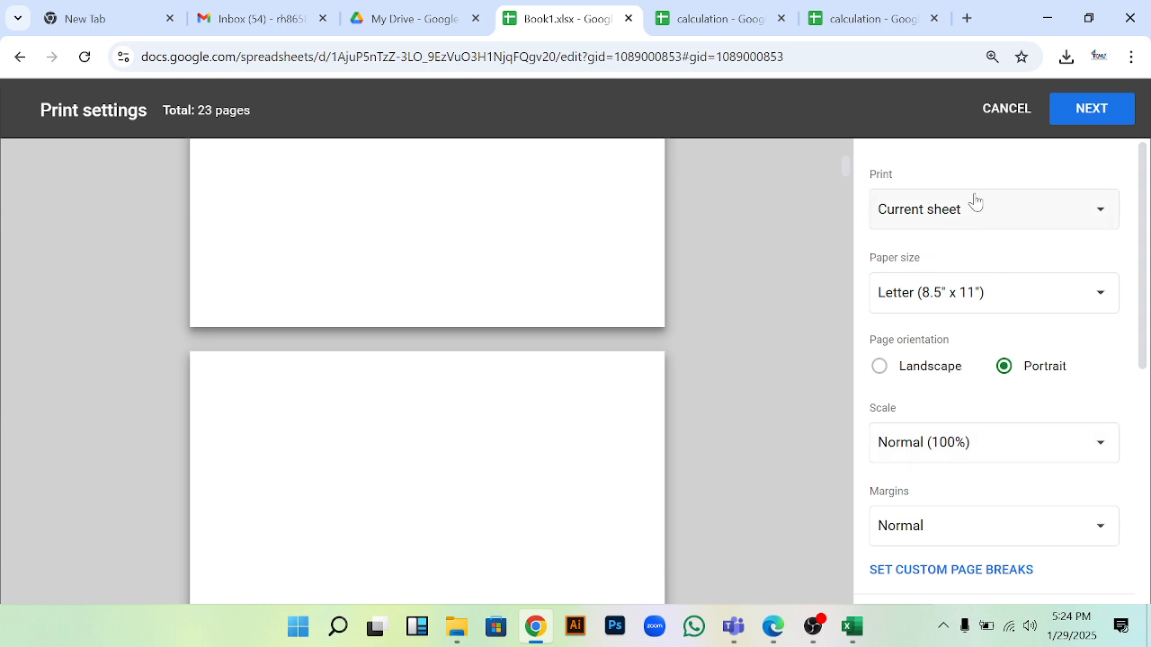
{"action": "scroll", "coordinate": [1037, 416], "scroll_direction": "down", "scroll_amount": 1}
{"action": "scroll", "coordinate": [1037, 416], "scroll_direction": "down", "scroll_amount": 2}
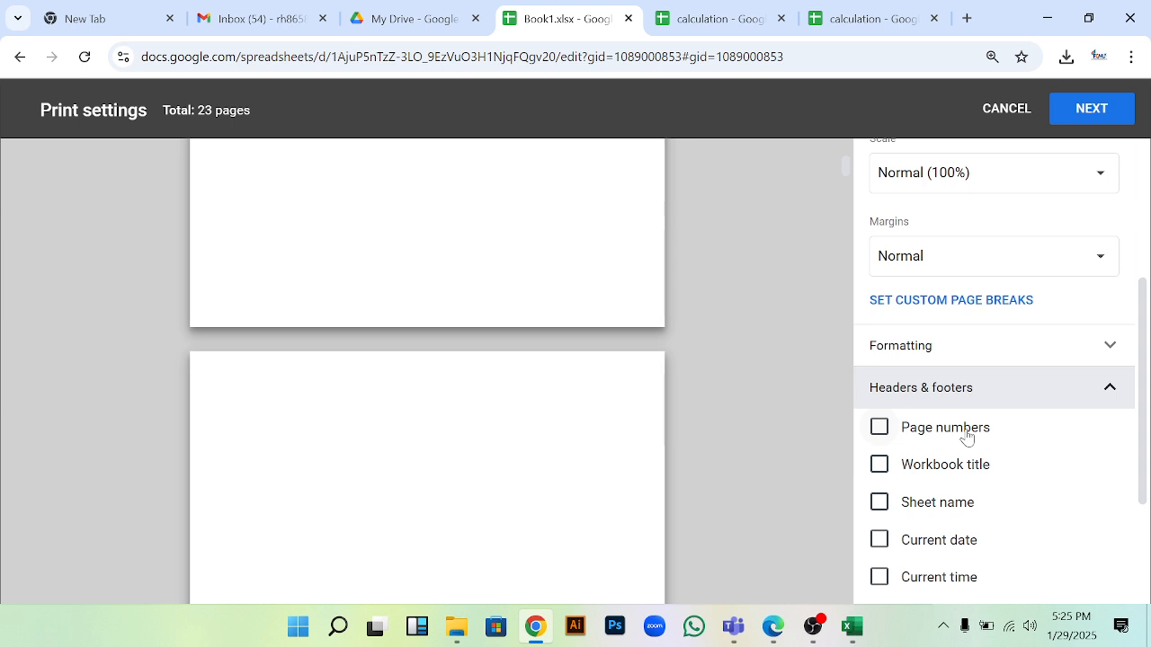
{"action": "scroll", "coordinate": [989, 480], "scroll_direction": "down", "scroll_amount": 1}
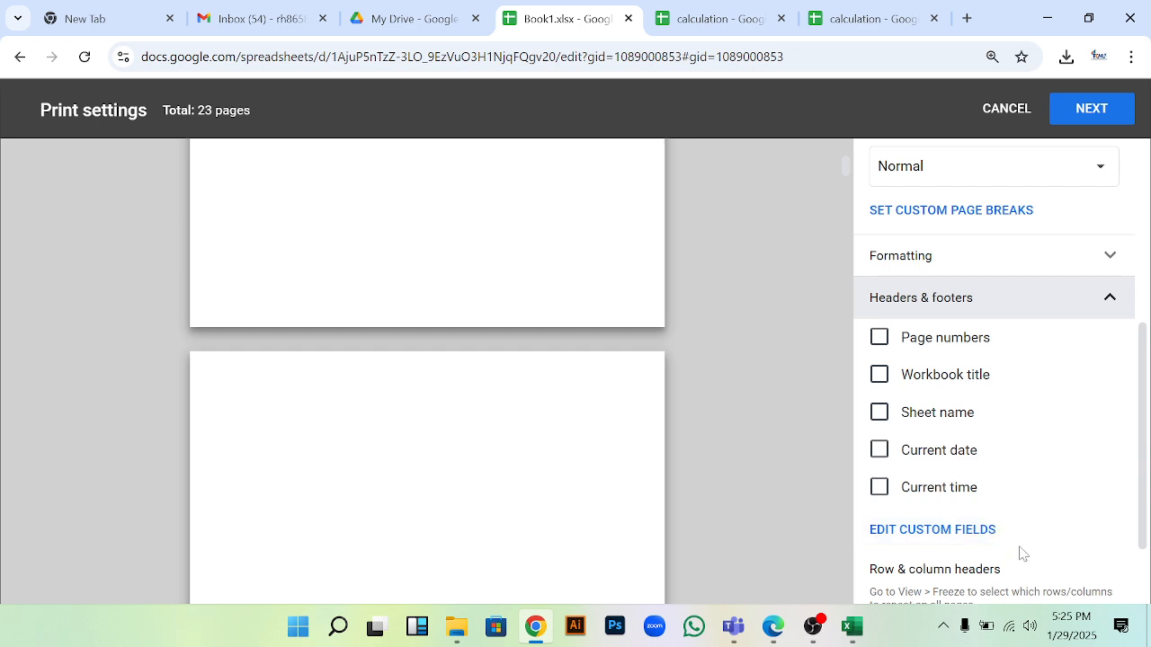
{"action": "scroll", "coordinate": [989, 548], "scroll_direction": "down", "scroll_amount": 1}
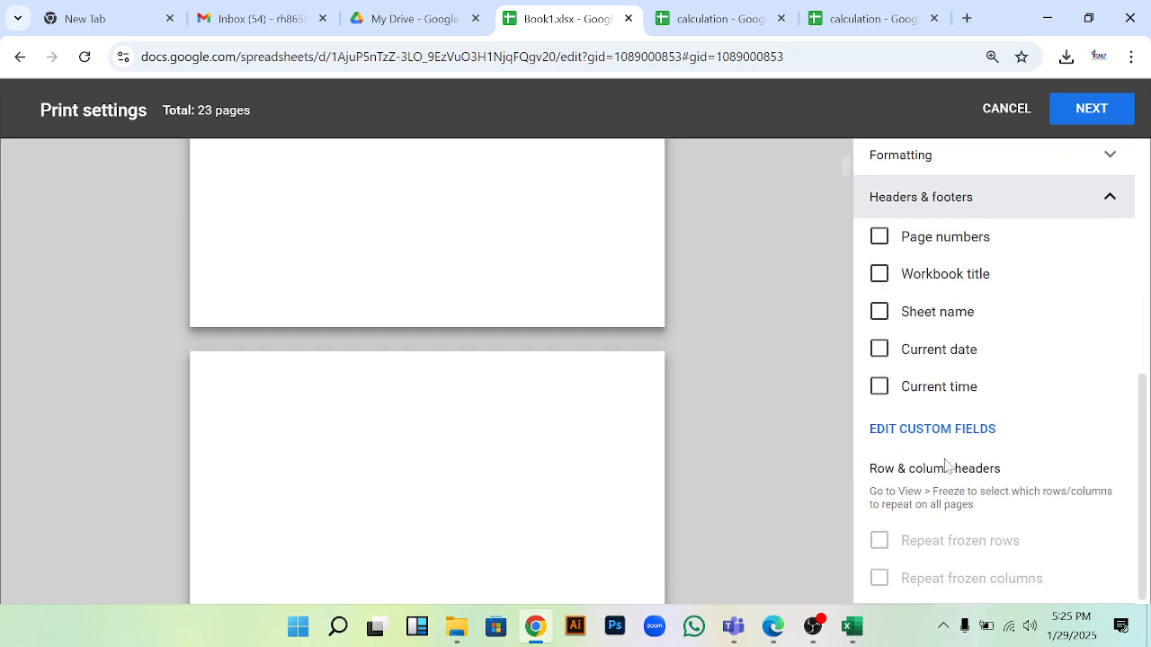
{"action": "scroll", "coordinate": [944, 465], "scroll_direction": "up", "scroll_amount": 3}
{"action": "scroll", "coordinate": [835, 351], "scroll_direction": "up", "scroll_amount": 5}
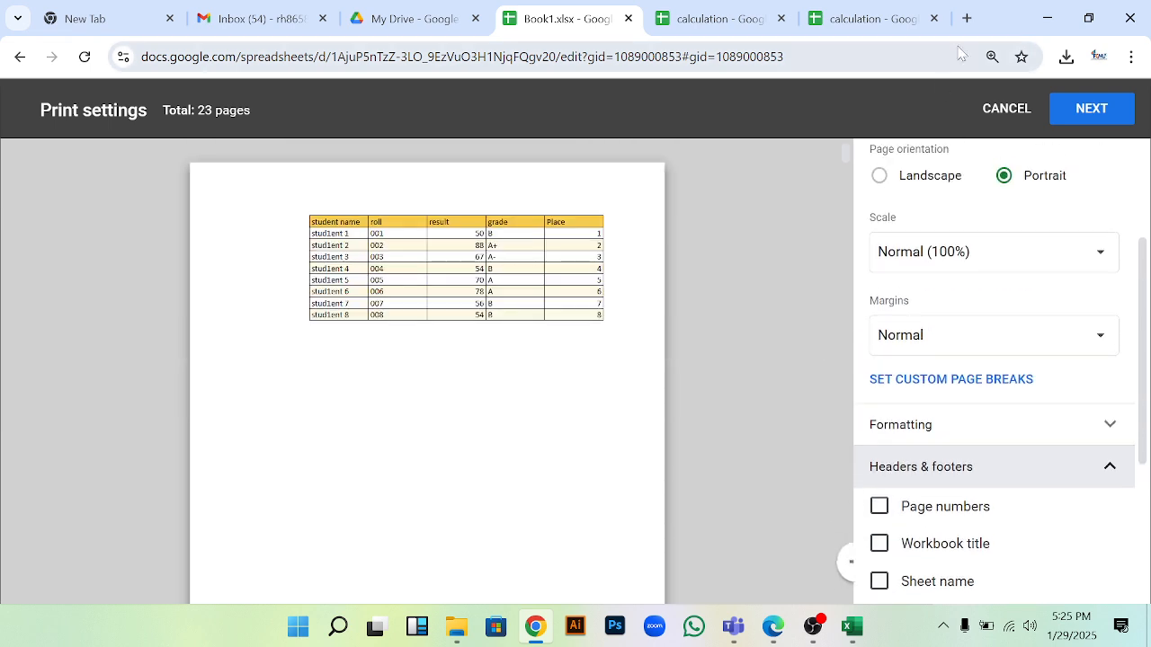
{"action": "left_click", "coordinate": [1007, 108]}
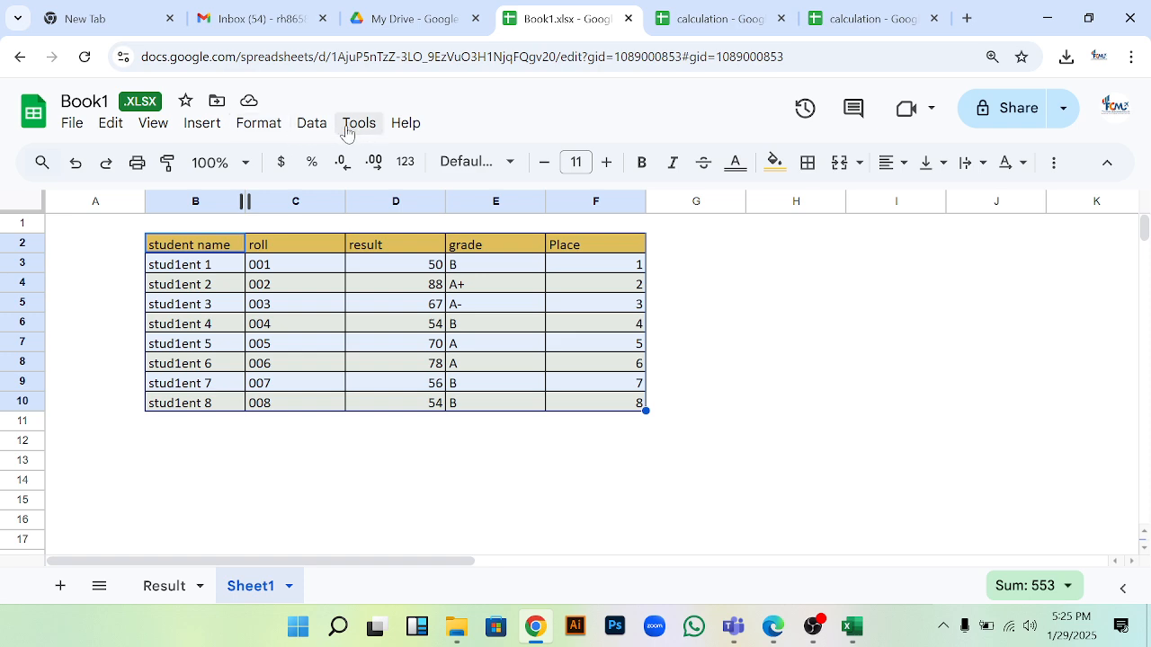
{"action": "left_click", "coordinate": [147, 131]}
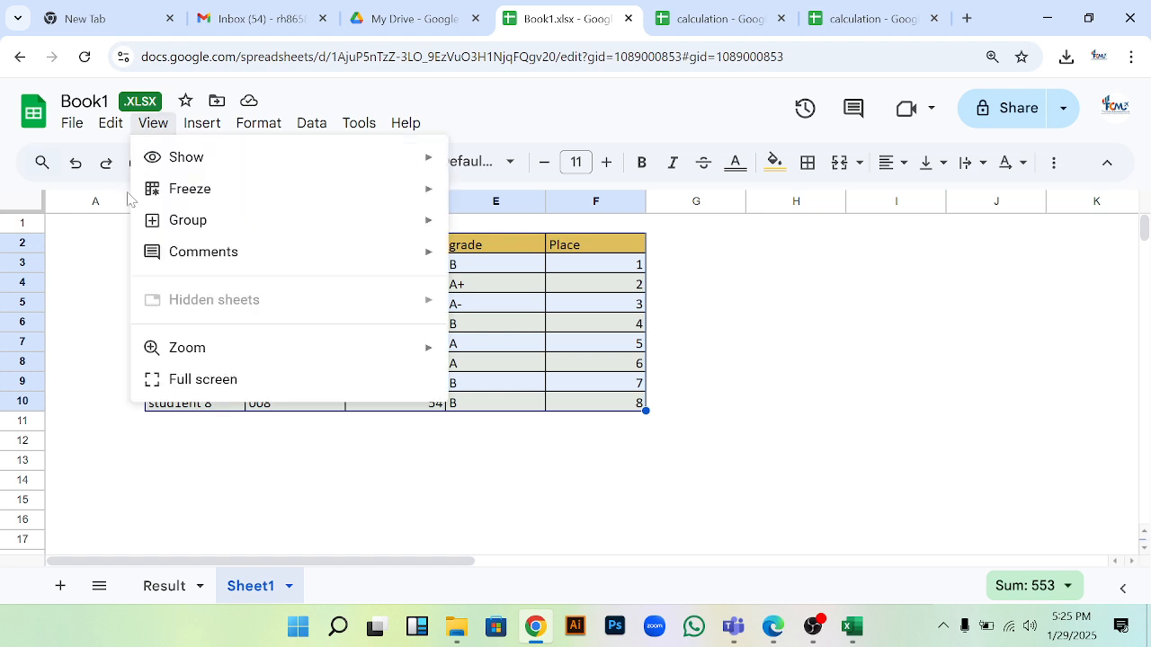
{"action": "mouse_move", "coordinate": [241, 227]}
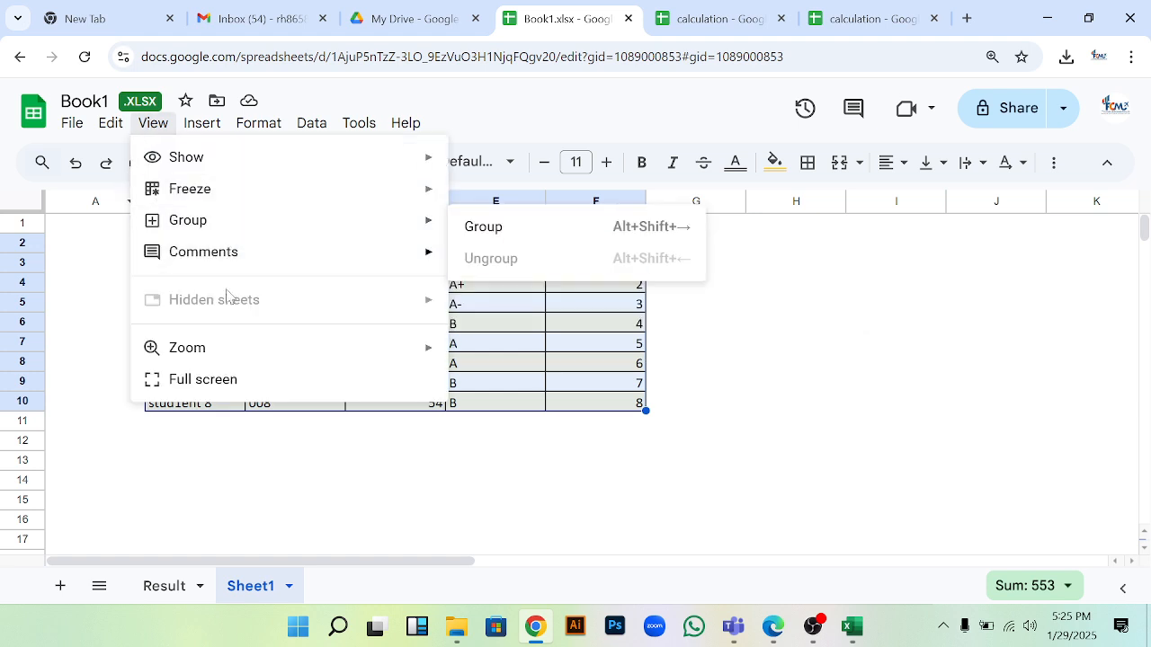
{"action": "mouse_move", "coordinate": [113, 130]}
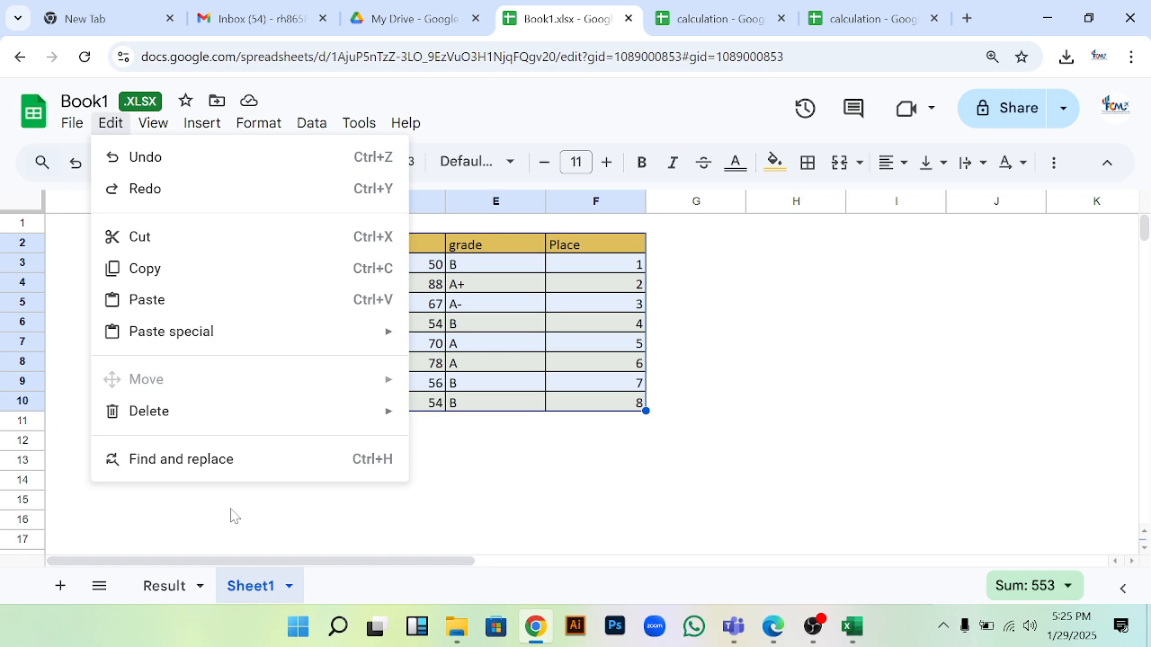
{"action": "left_click", "coordinate": [520, 495]}
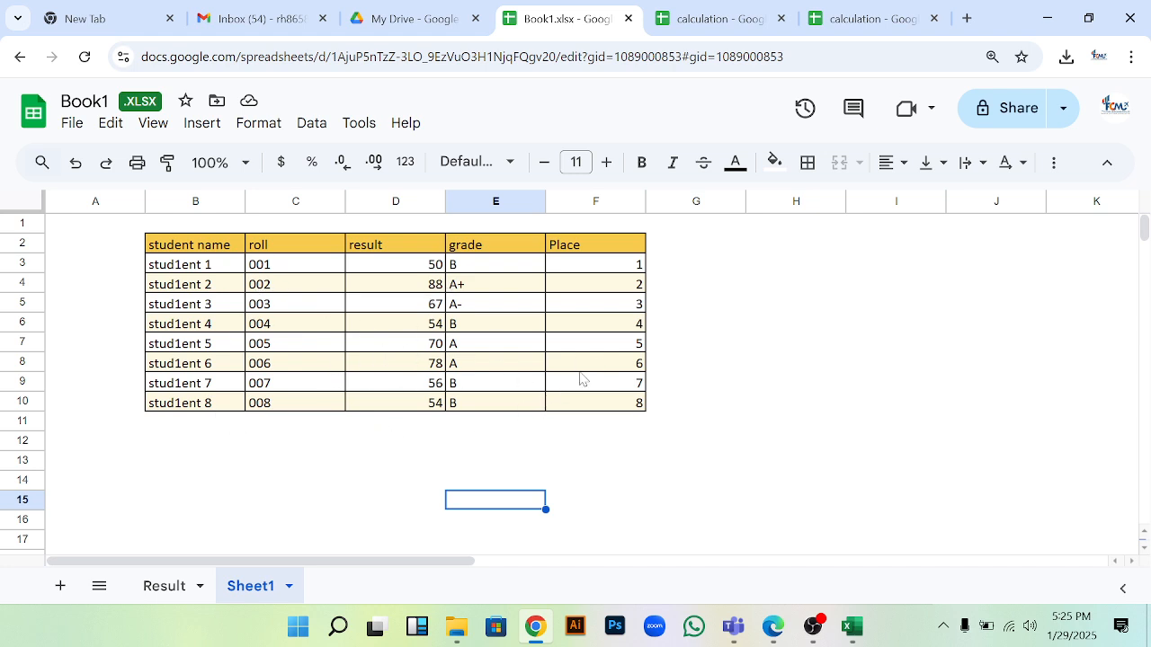
- Search Sheet1 for "stud1ent 8", move through the matches and close the search
{"action": "key", "text": "ctrl+f"}
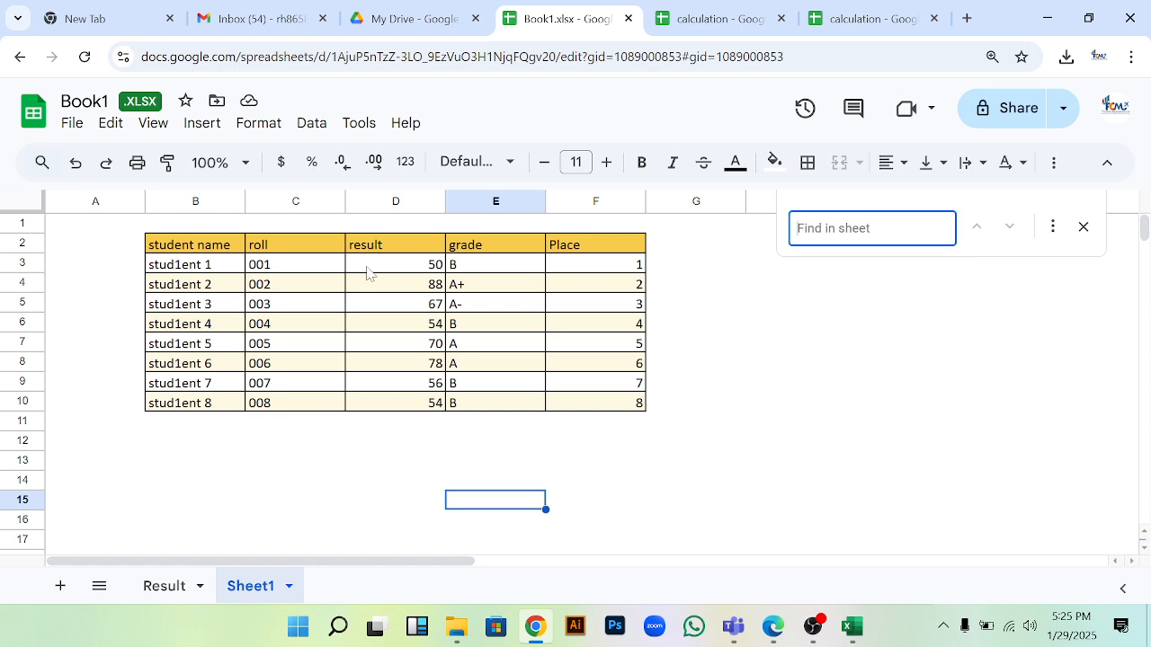
{"action": "left_click", "coordinate": [216, 407]}
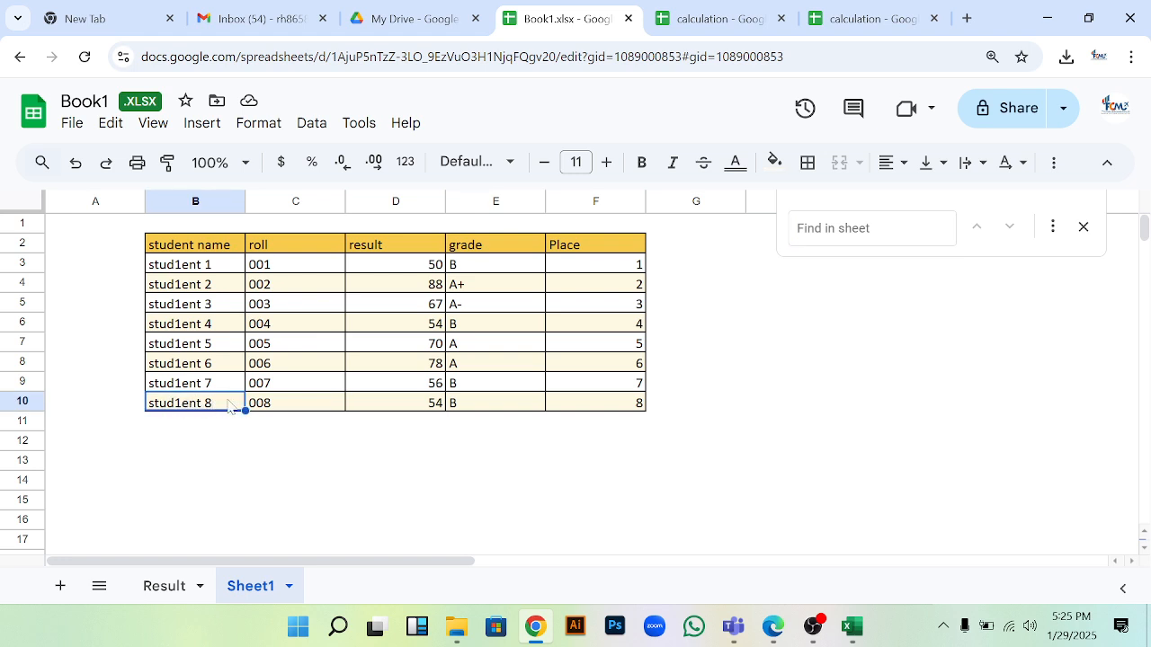
{"action": "left_click", "coordinate": [816, 228]}
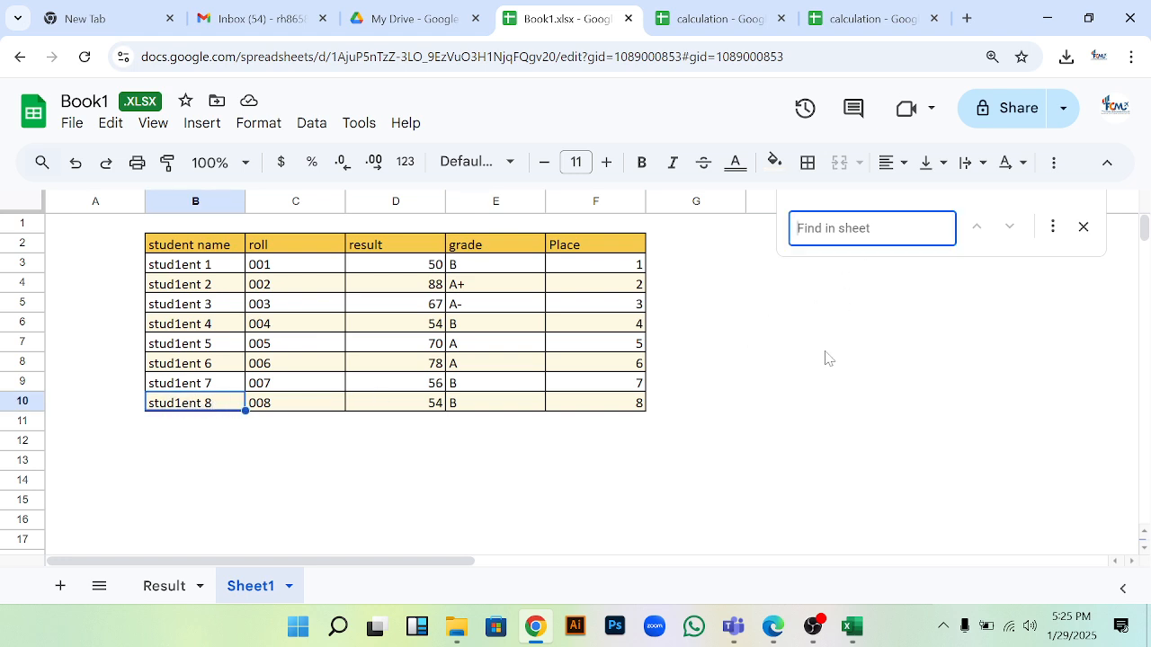
{"action": "type", "text": "st"}
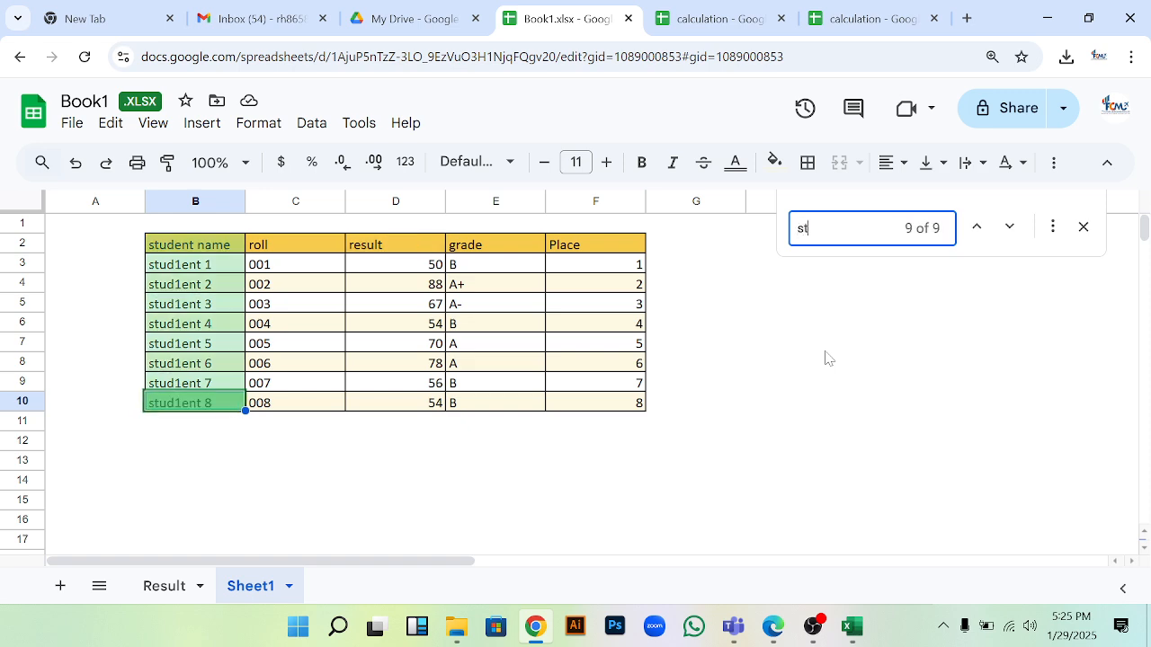
{"action": "type", "text": "uden"}
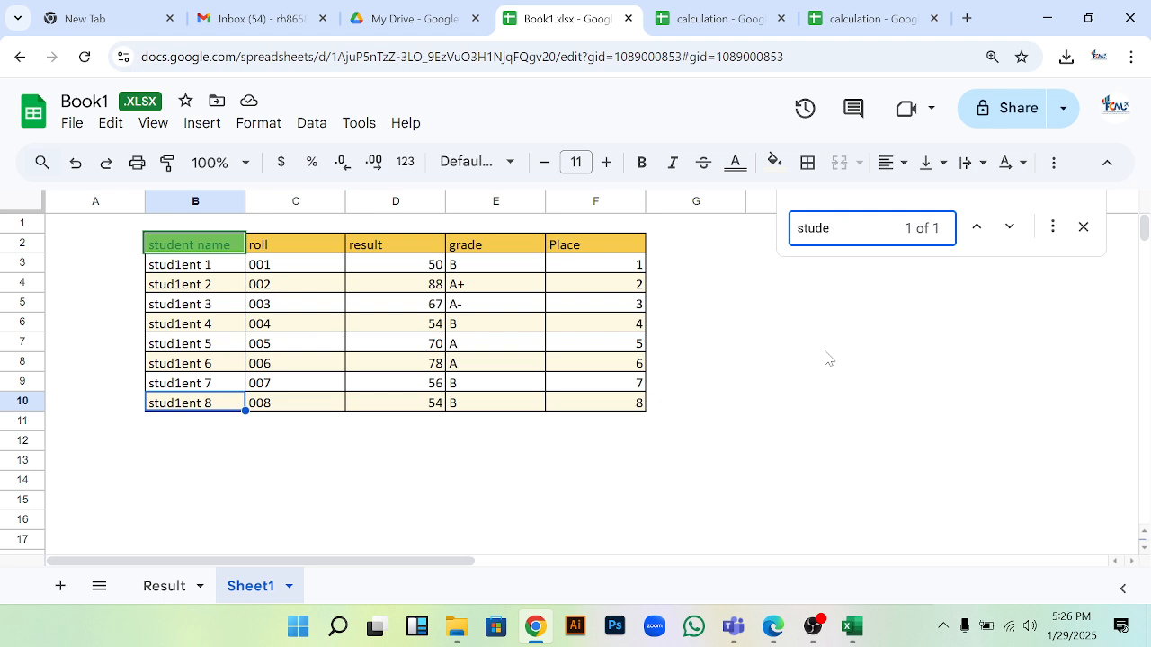
{"action": "key", "text": "BackSpace"}
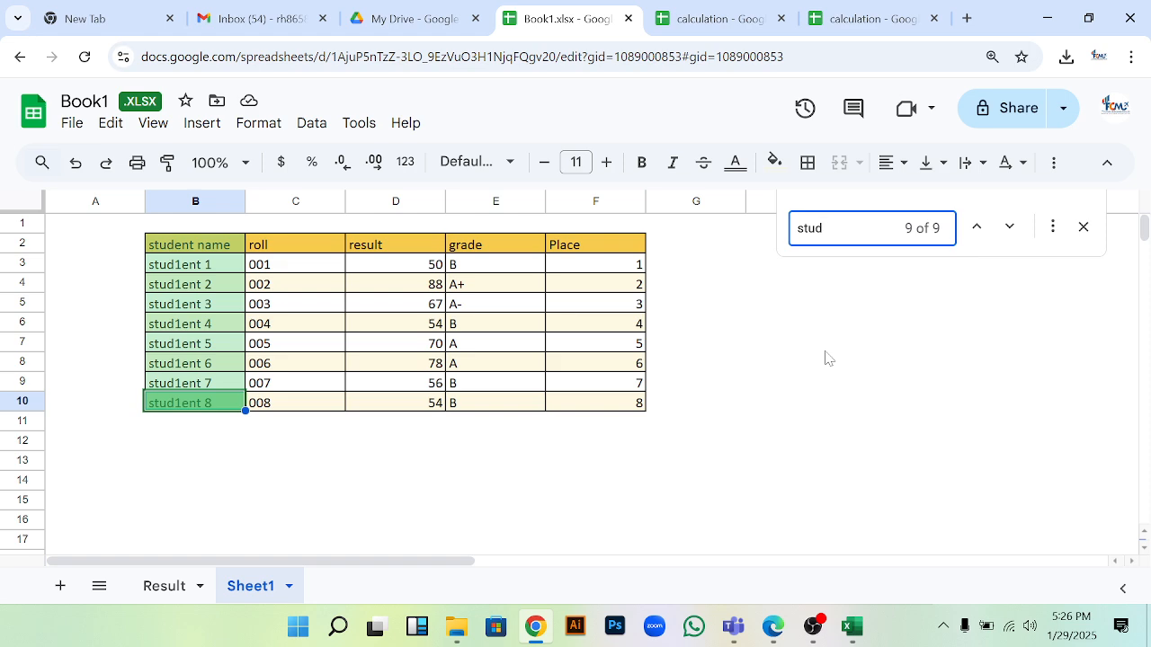
{"action": "type", "text": "1en"}
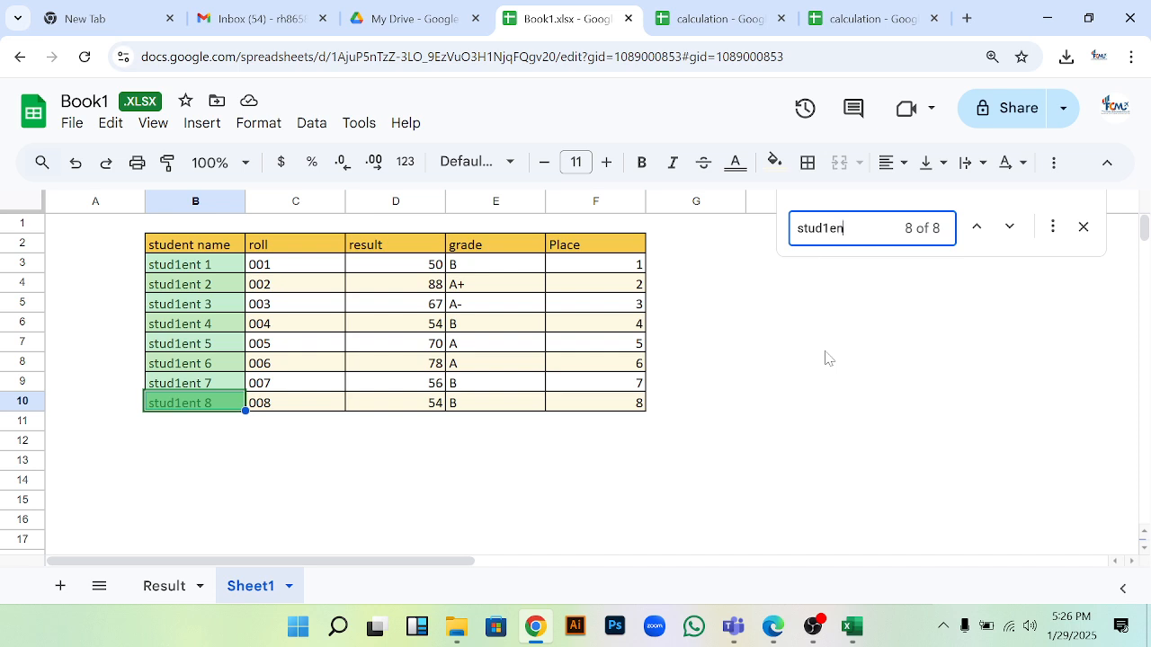
{"action": "type", "text": "t 8"}
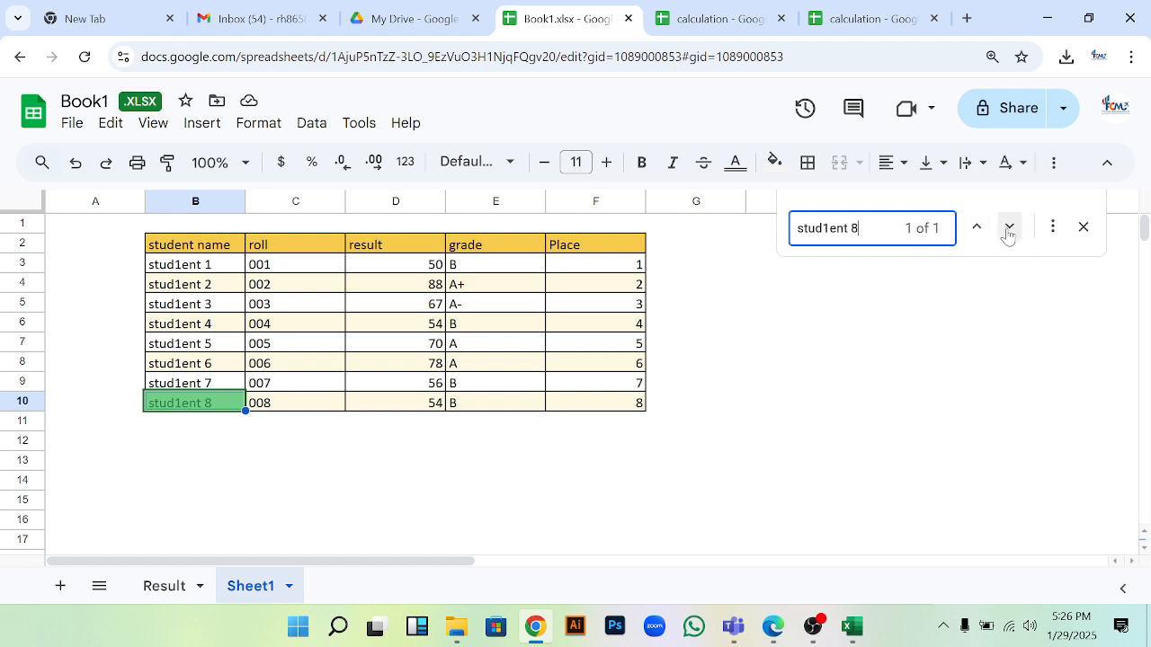
{"action": "left_click", "coordinate": [974, 231]}
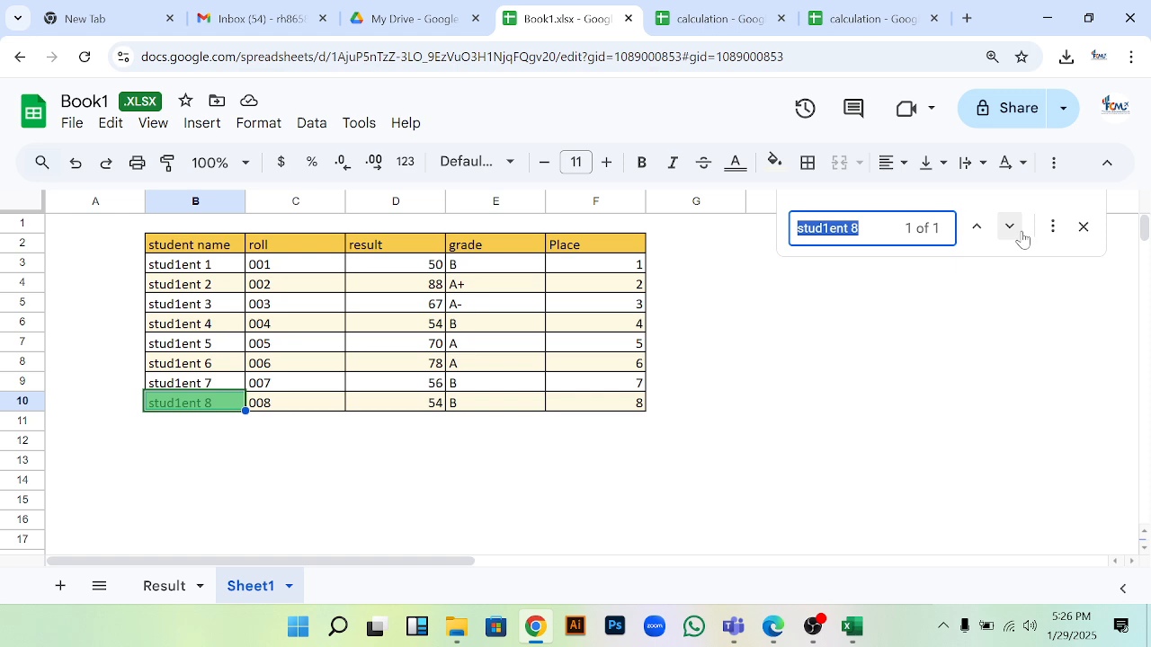
{"action": "left_click", "coordinate": [1084, 229]}
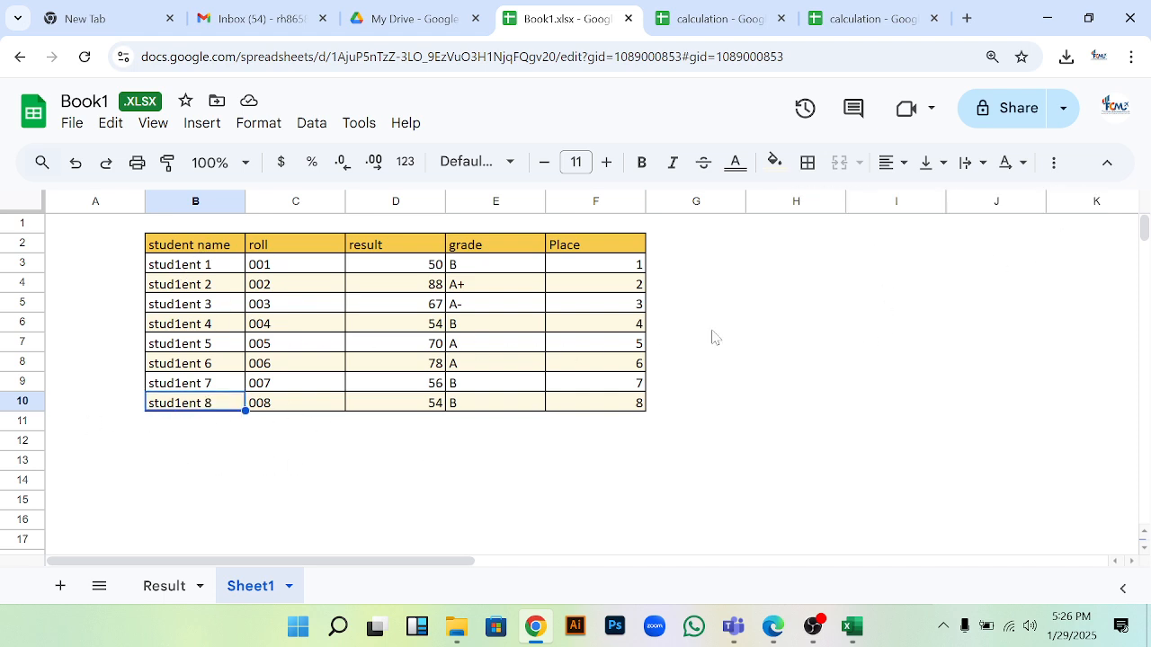
{"action": "scroll", "coordinate": [777, 290], "scroll_direction": "down", "scroll_amount": 2}
{"action": "scroll", "coordinate": [777, 289], "scroll_direction": "up", "scroll_amount": 2}
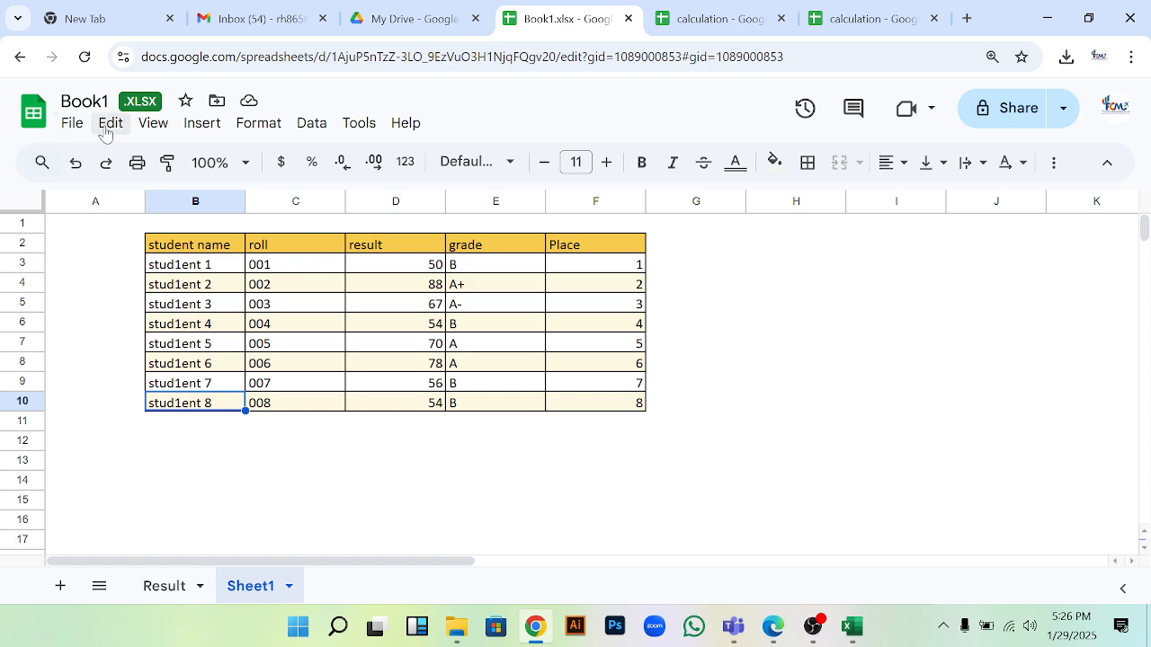
{"action": "left_click", "coordinate": [201, 127]}
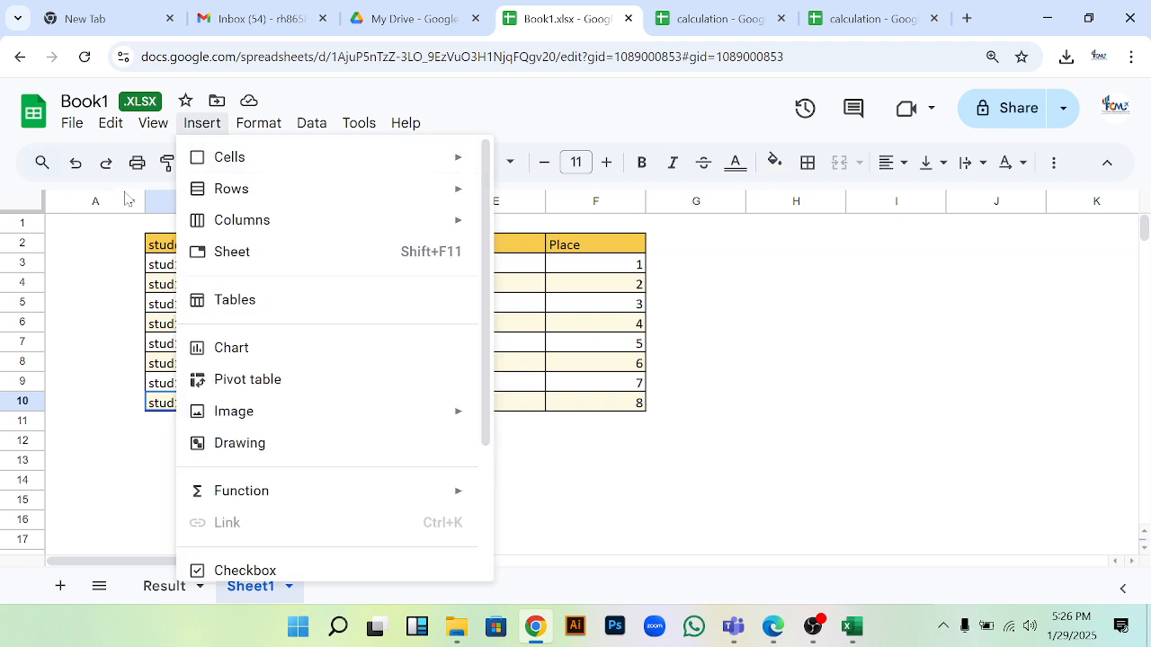
{"action": "scroll", "coordinate": [329, 373], "scroll_direction": "down", "scroll_amount": 2}
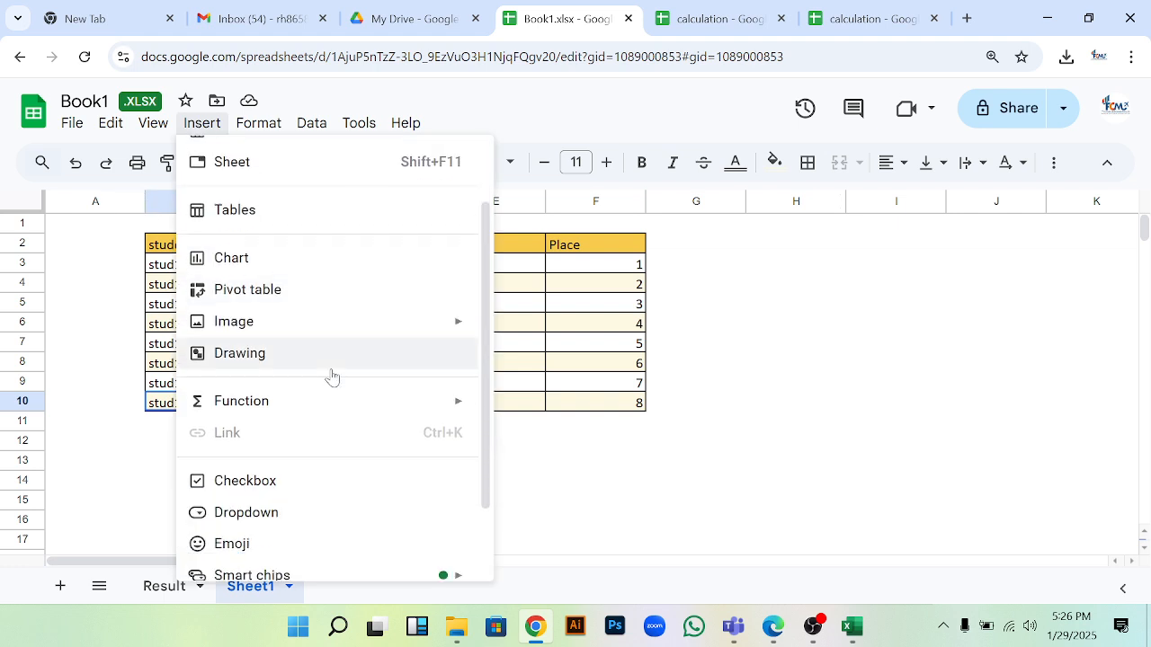
{"action": "scroll", "coordinate": [332, 377], "scroll_direction": "down", "scroll_amount": 1}
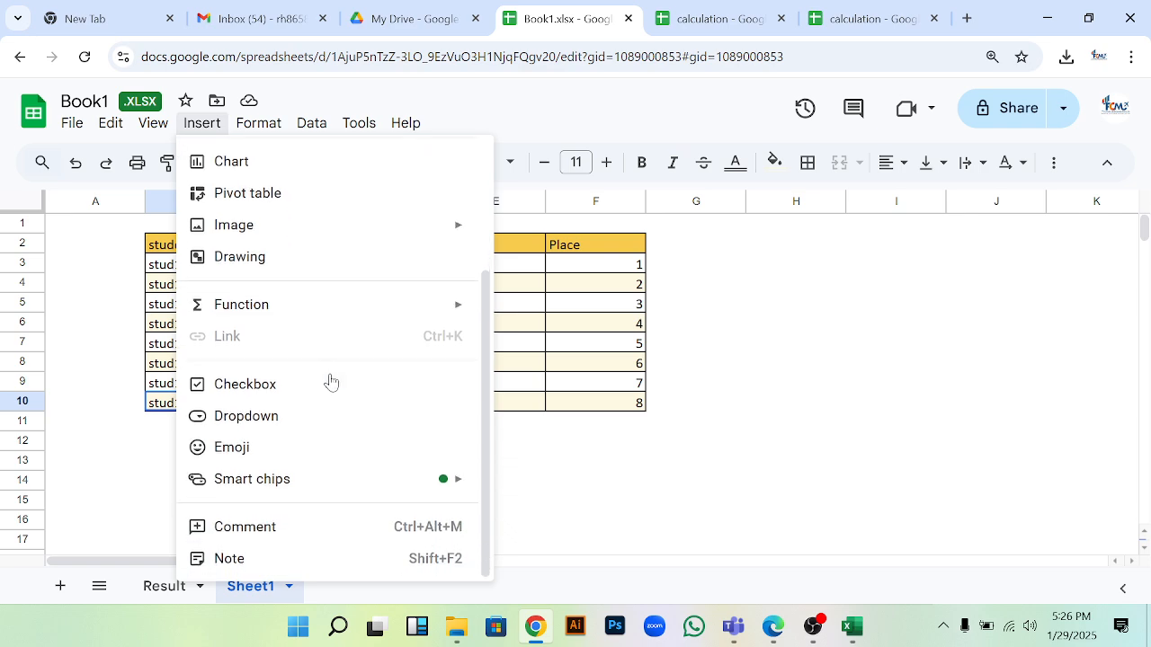
{"action": "scroll", "coordinate": [329, 382], "scroll_direction": "up", "scroll_amount": 1}
{"action": "scroll", "coordinate": [330, 386], "scroll_direction": "down", "scroll_amount": 1}
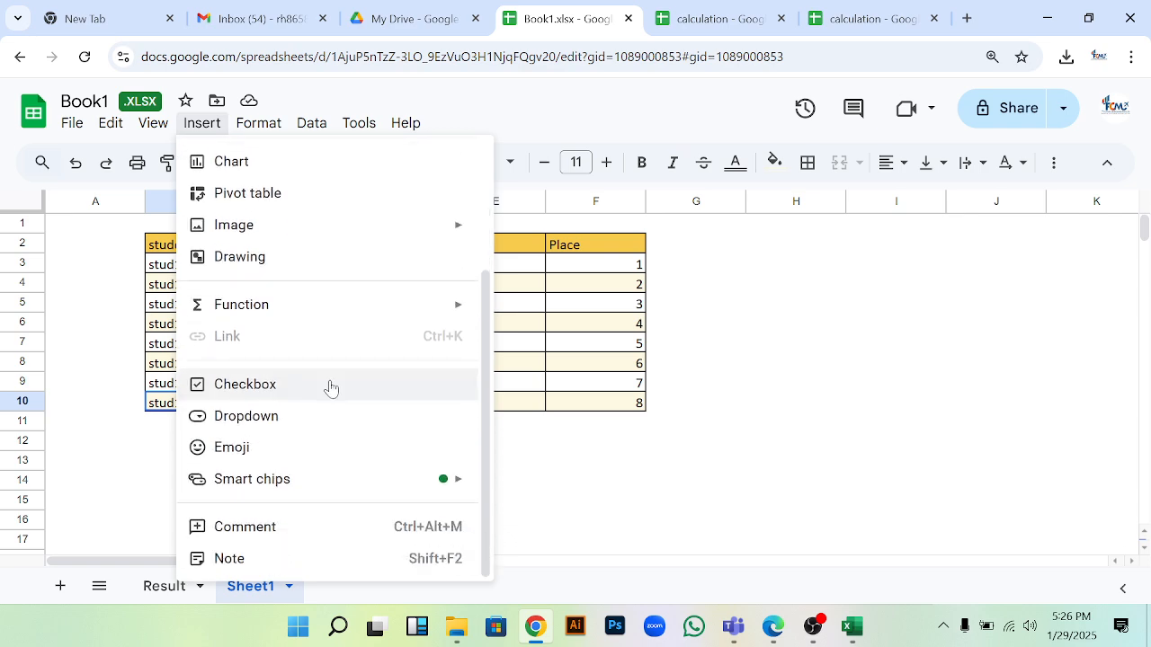
{"action": "mouse_move", "coordinate": [278, 493]}
{"action": "scroll", "coordinate": [437, 480], "scroll_direction": "up", "scroll_amount": 1}
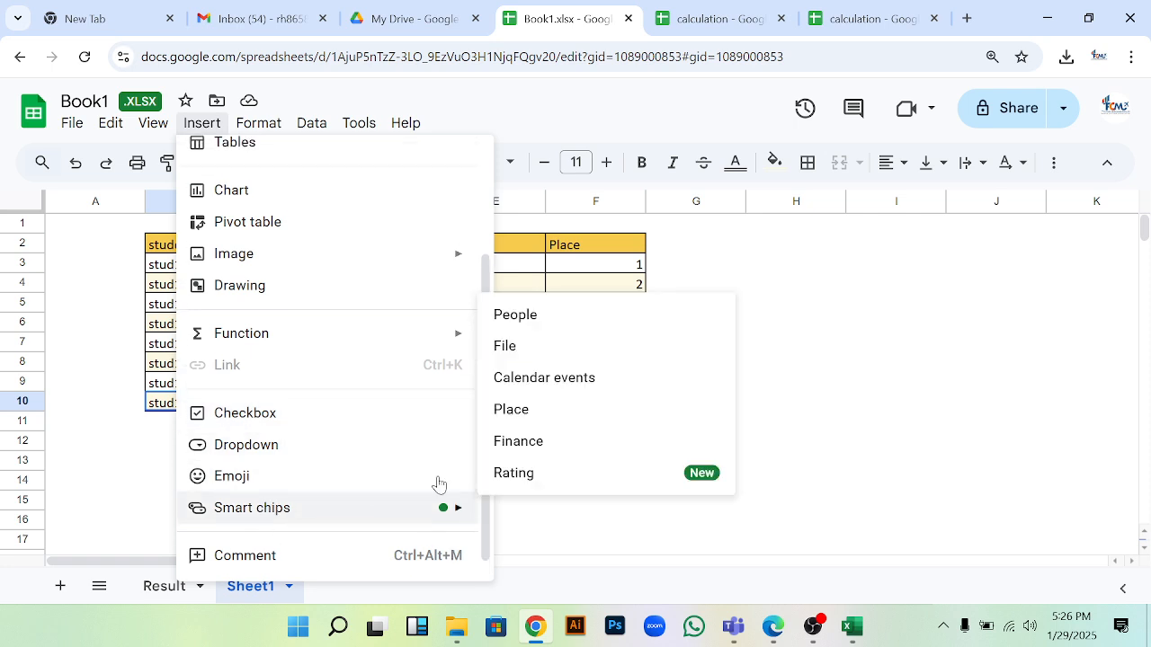
{"action": "left_click", "coordinate": [828, 351]}
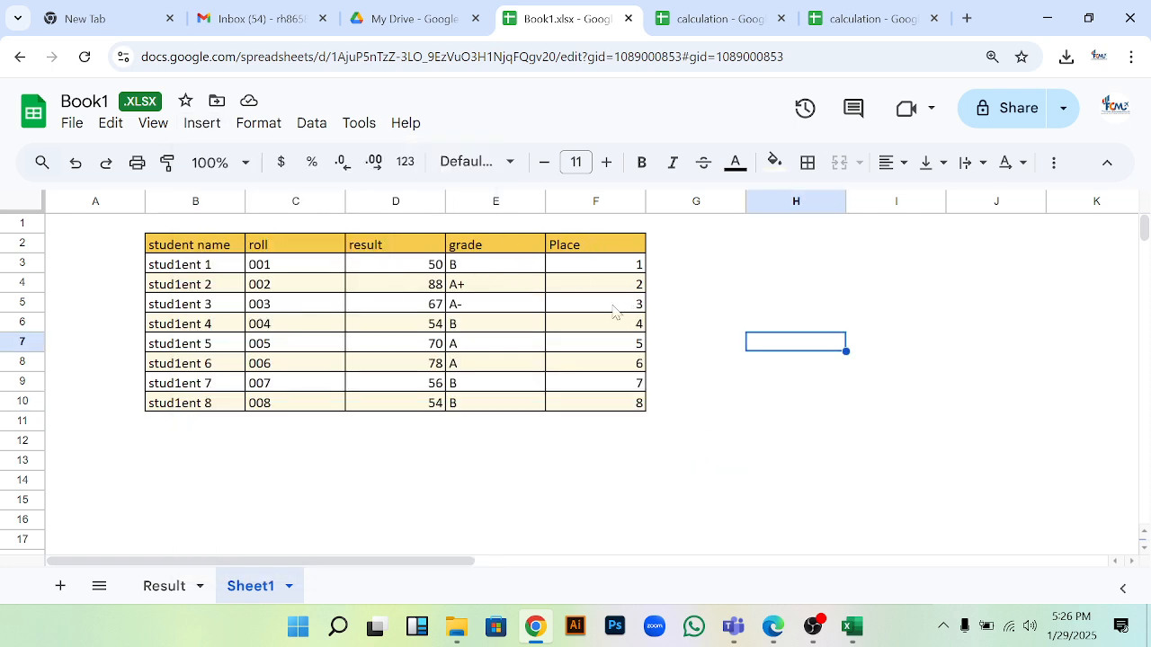
- Enter the column header "Status" in G2 beside Place and select the range G2:G10
{"action": "left_click", "coordinate": [670, 248]}
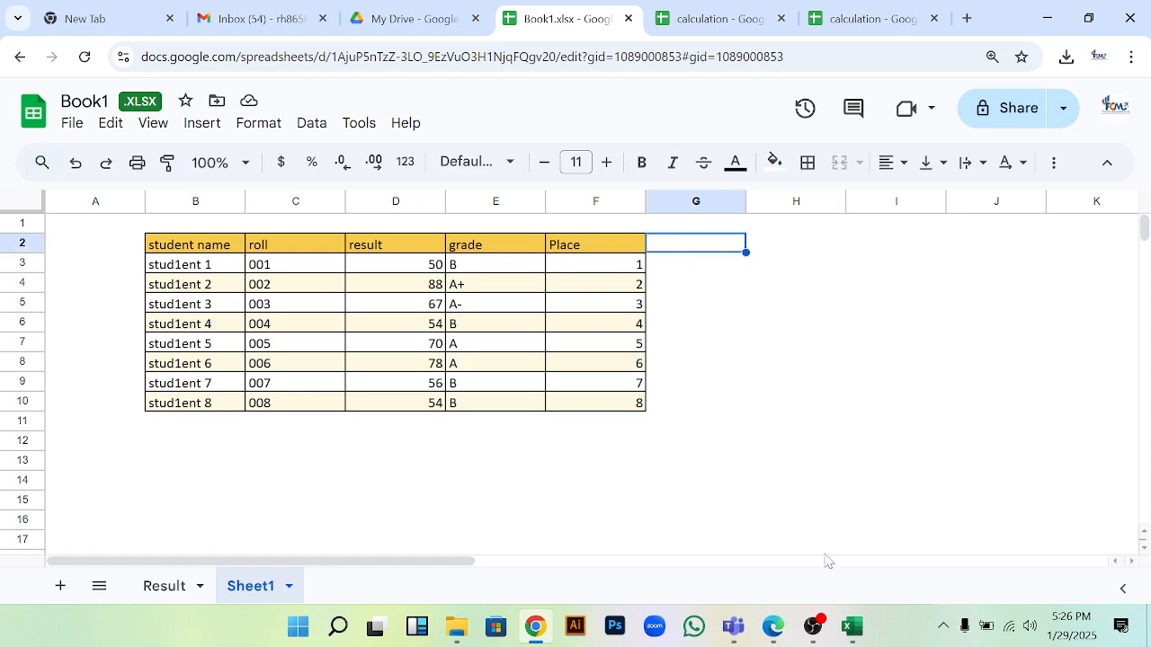
{"action": "type", "text": "Status"}
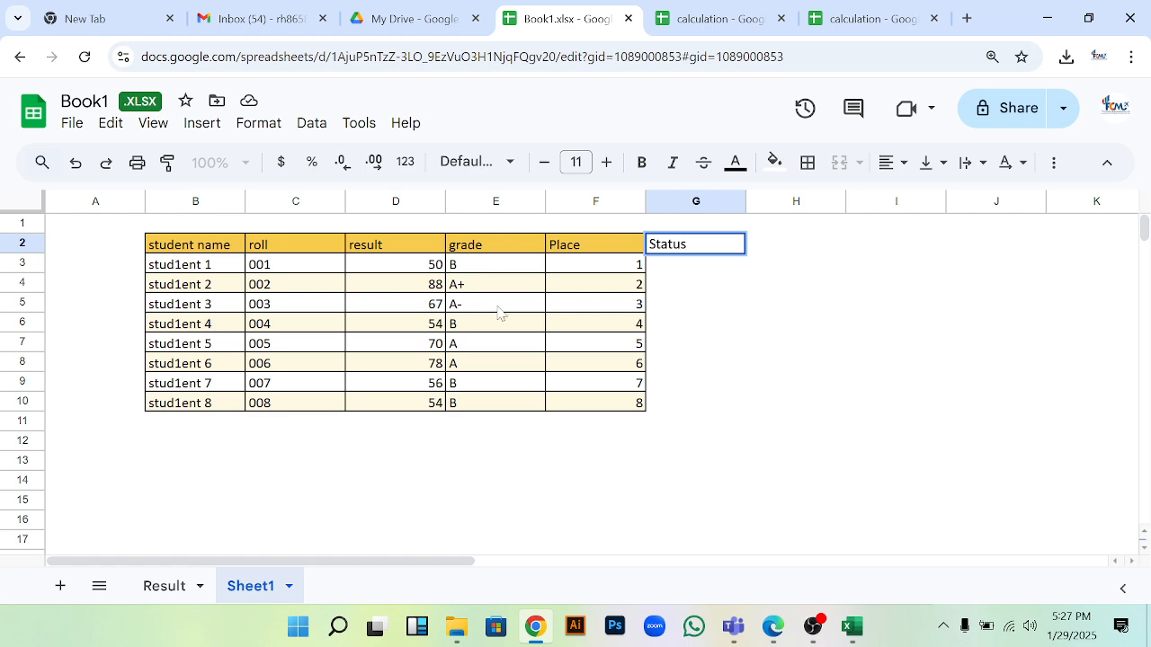
{"action": "left_click", "coordinate": [694, 303]}
{"action": "left_click_drag", "start_coordinate": [670, 248], "coordinate": [673, 404]}
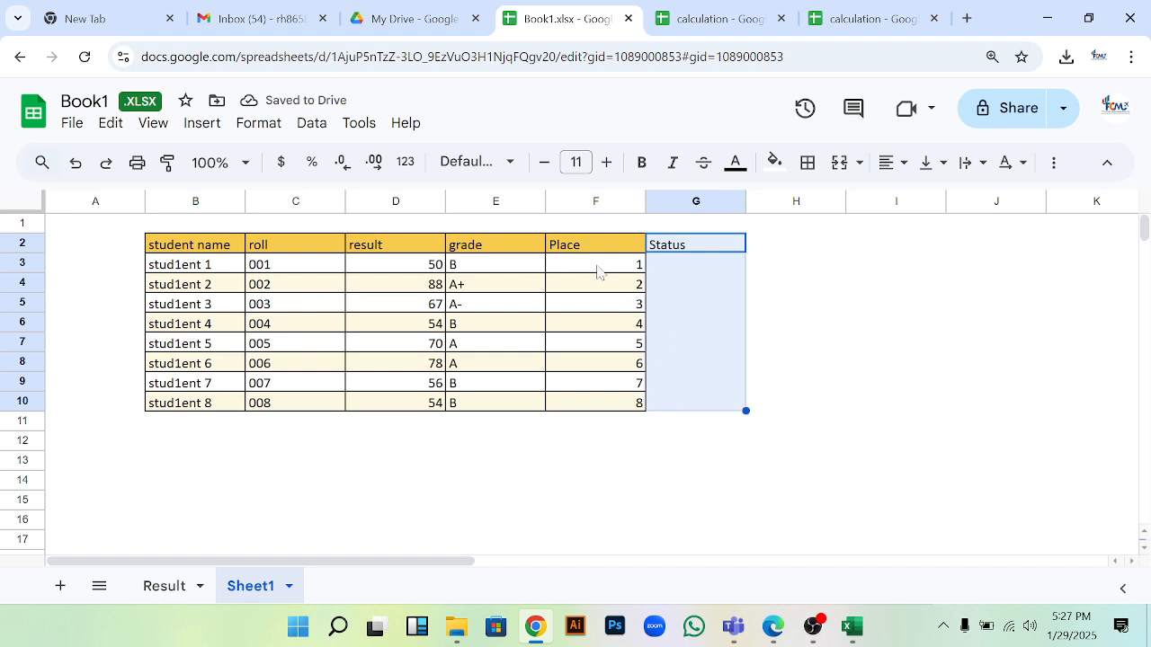
- Apply all borders to the Status column range G2:G10
{"action": "left_click", "coordinate": [808, 163]}
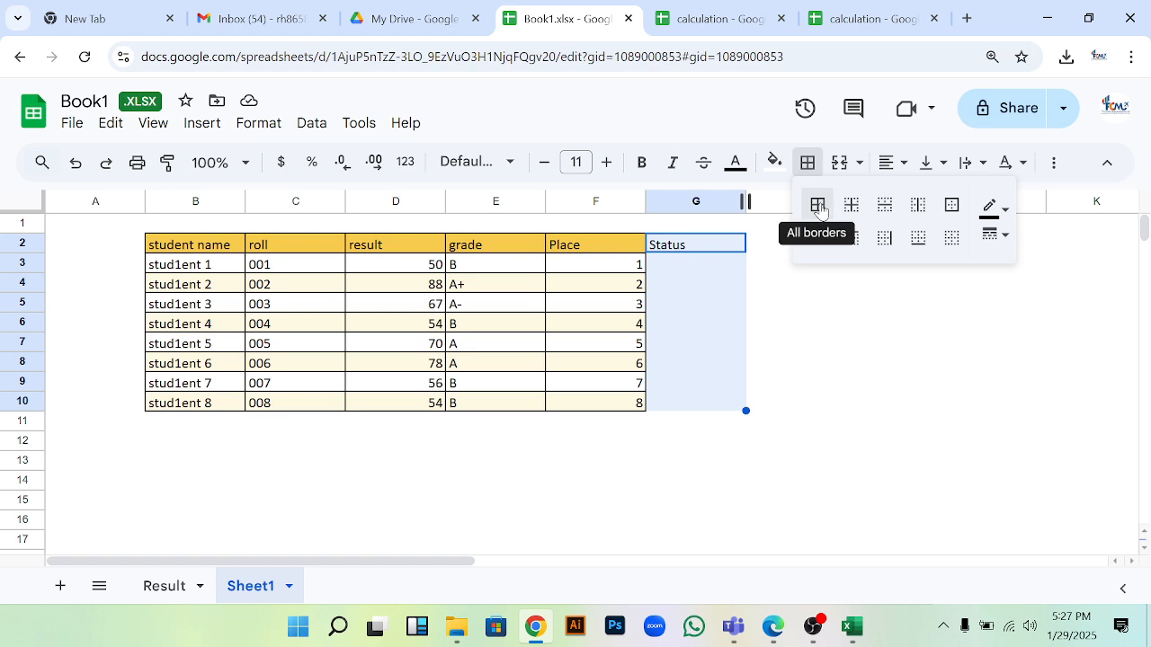
{"action": "left_click", "coordinate": [819, 207]}
{"action": "left_click", "coordinate": [817, 355]}
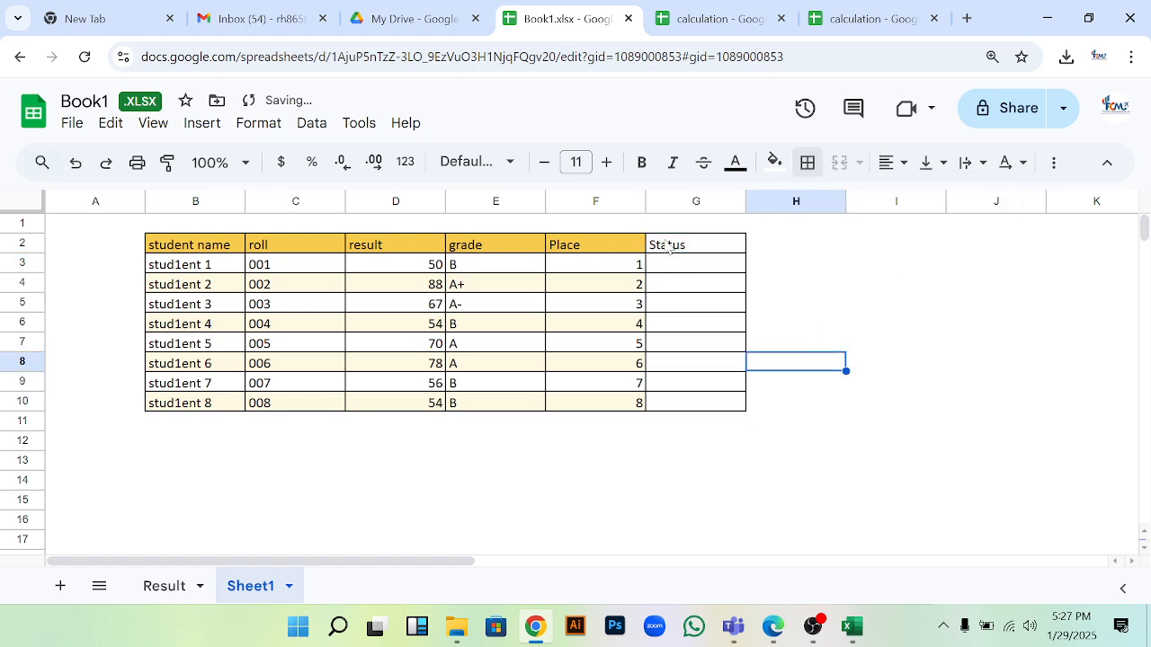
- Try to copy the Place header's formatting onto the Status header in G2 with Paint format
{"action": "left_click", "coordinate": [666, 248]}
{"action": "left_click", "coordinate": [602, 253]}
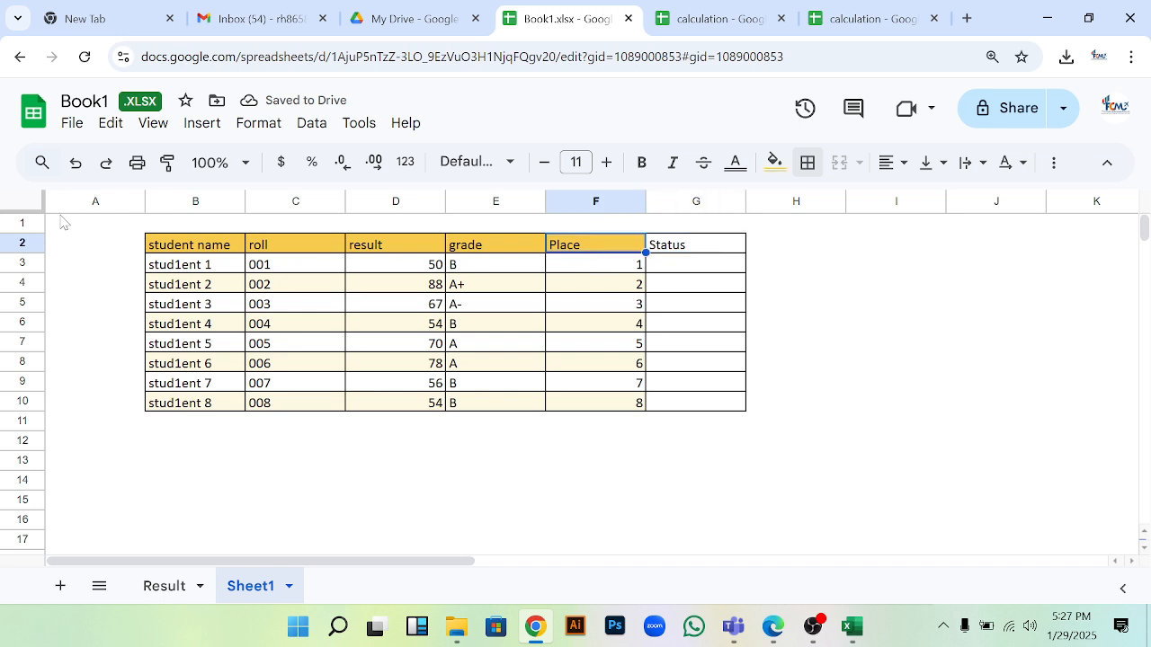
{"action": "left_click", "coordinate": [167, 164]}
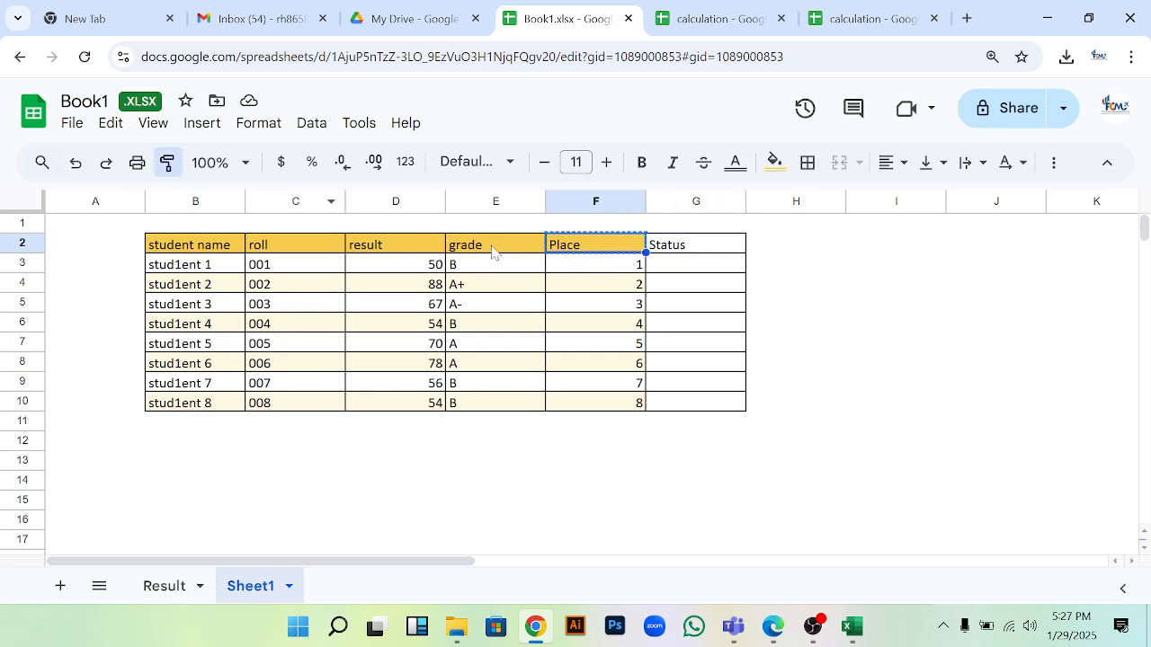
{"action": "left_click", "coordinate": [672, 252]}
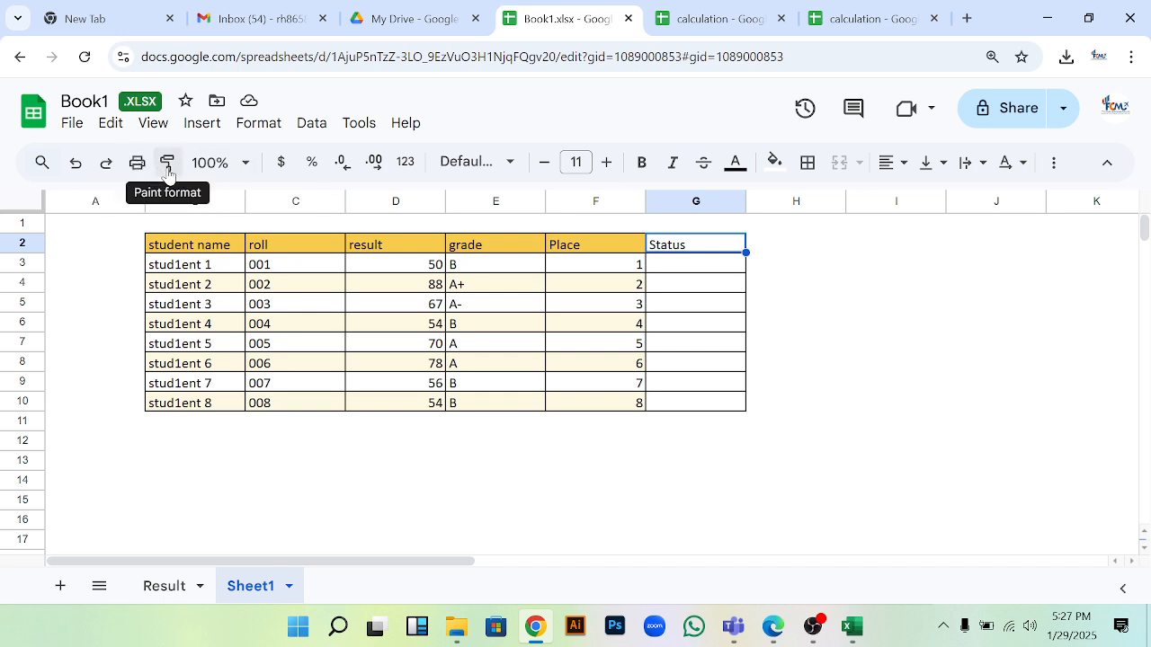
{"action": "left_click", "coordinate": [564, 253]}
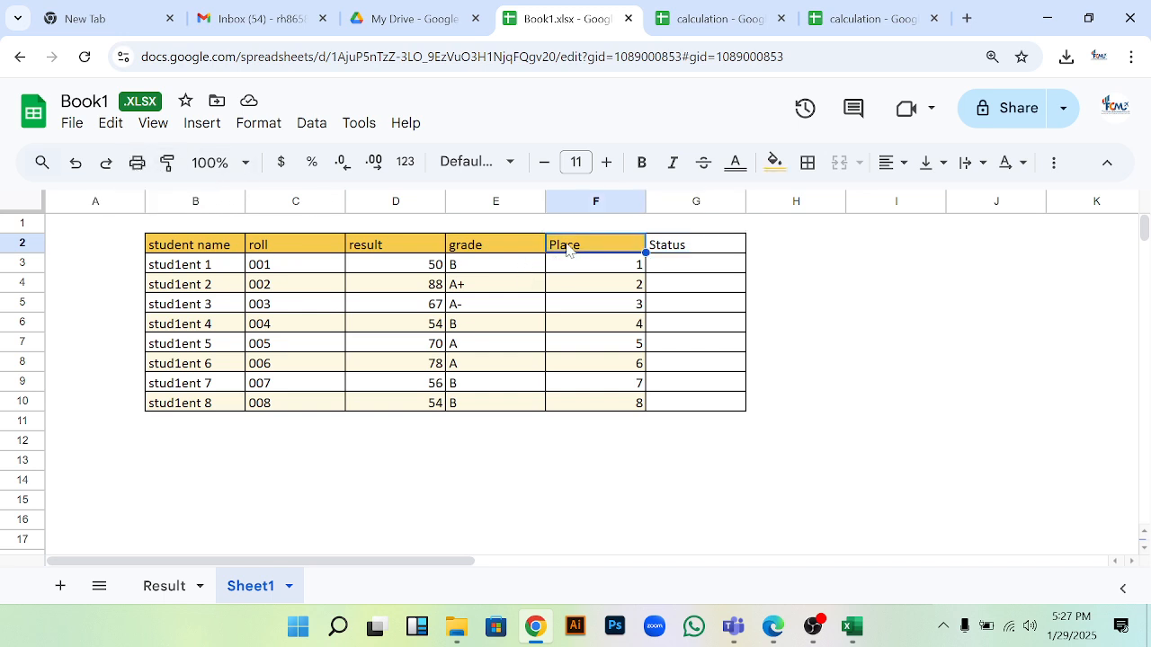
{"action": "left_click", "coordinate": [167, 164]}
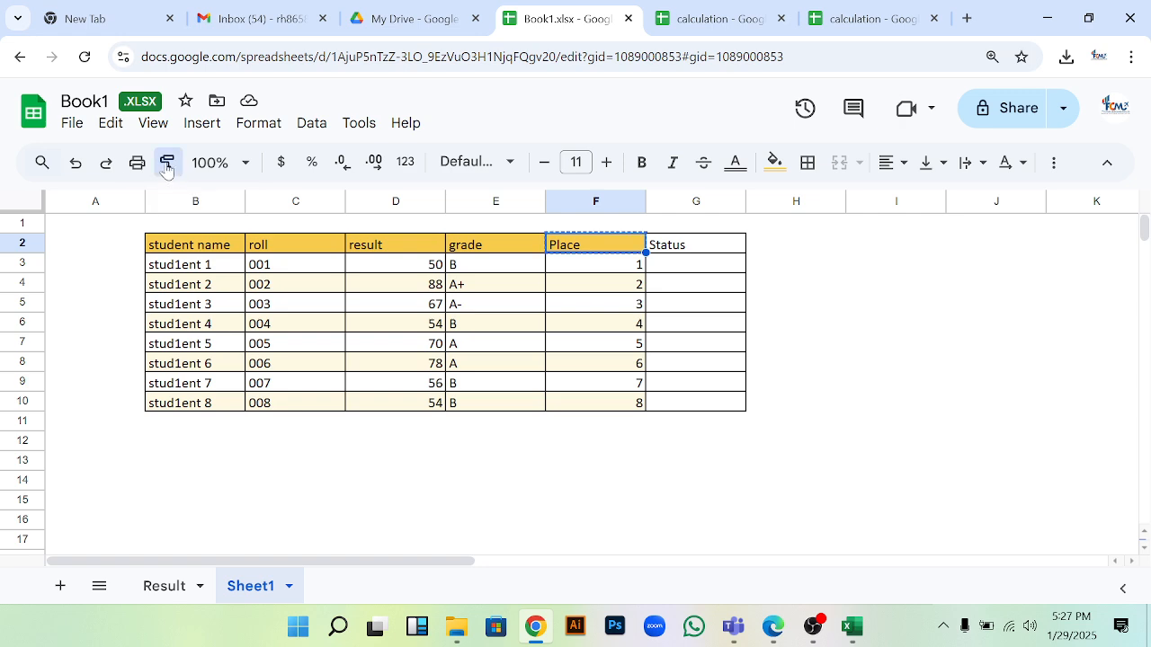
{"action": "left_click", "coordinate": [686, 251]}
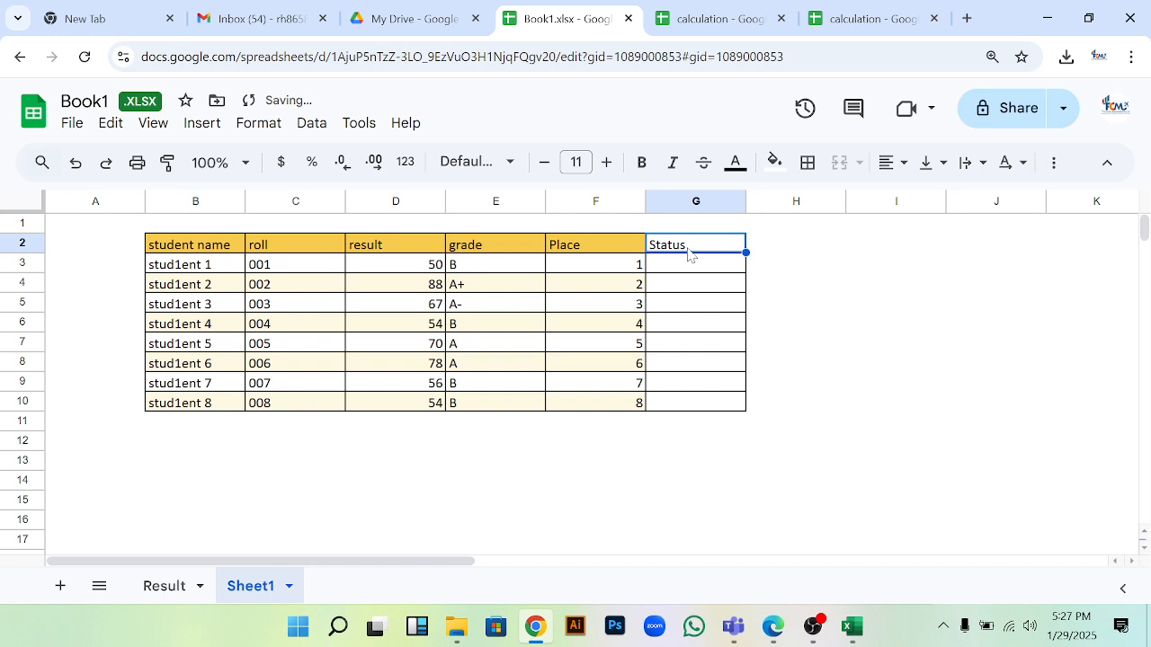
{"action": "left_click", "coordinate": [800, 287]}
- Fill the Status header cell G2 with a light yellow-orange similar to the other column headers
{"action": "left_click", "coordinate": [695, 254]}
{"action": "left_click", "coordinate": [773, 162]}
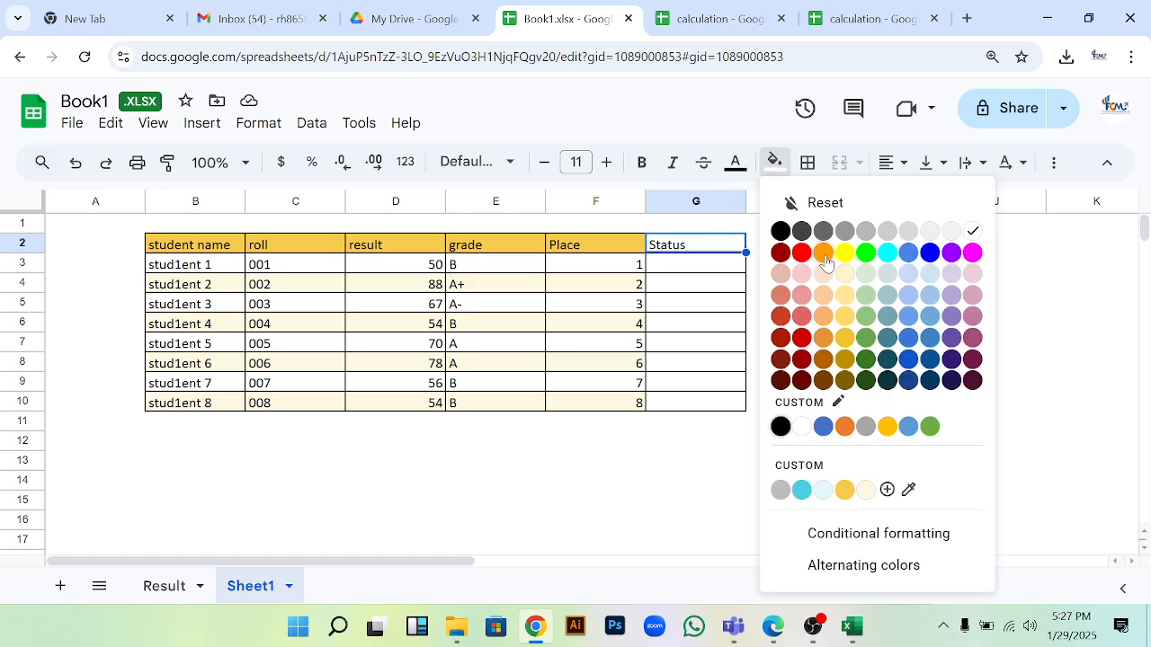
{"action": "left_click", "coordinate": [846, 320]}
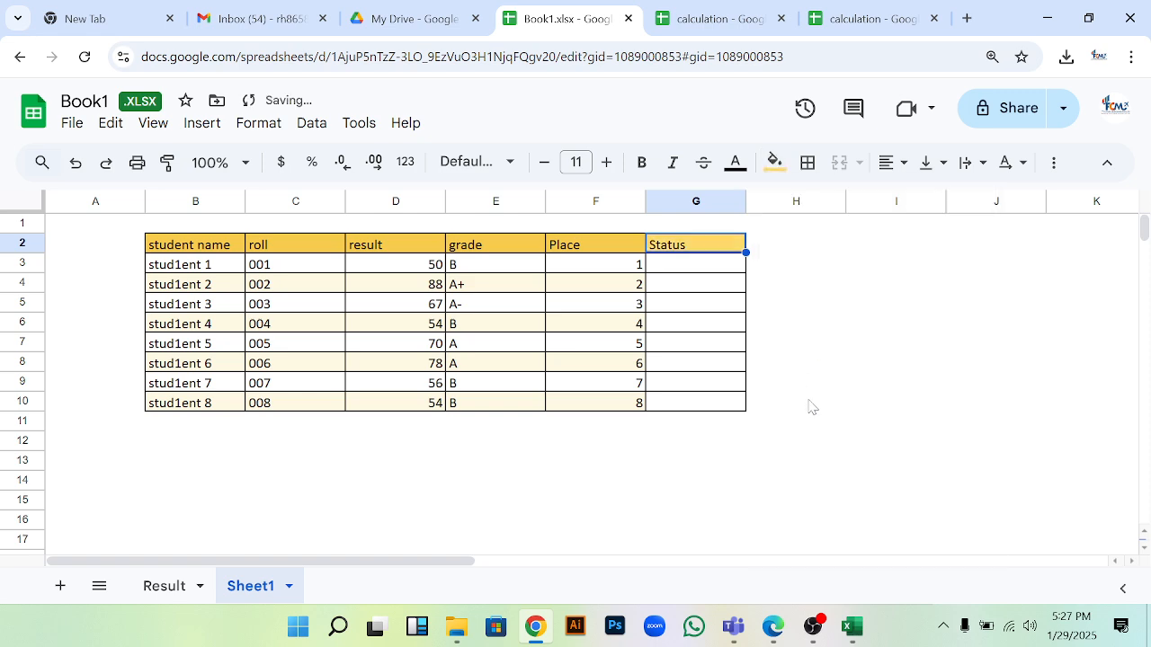
{"action": "left_click", "coordinate": [782, 361]}
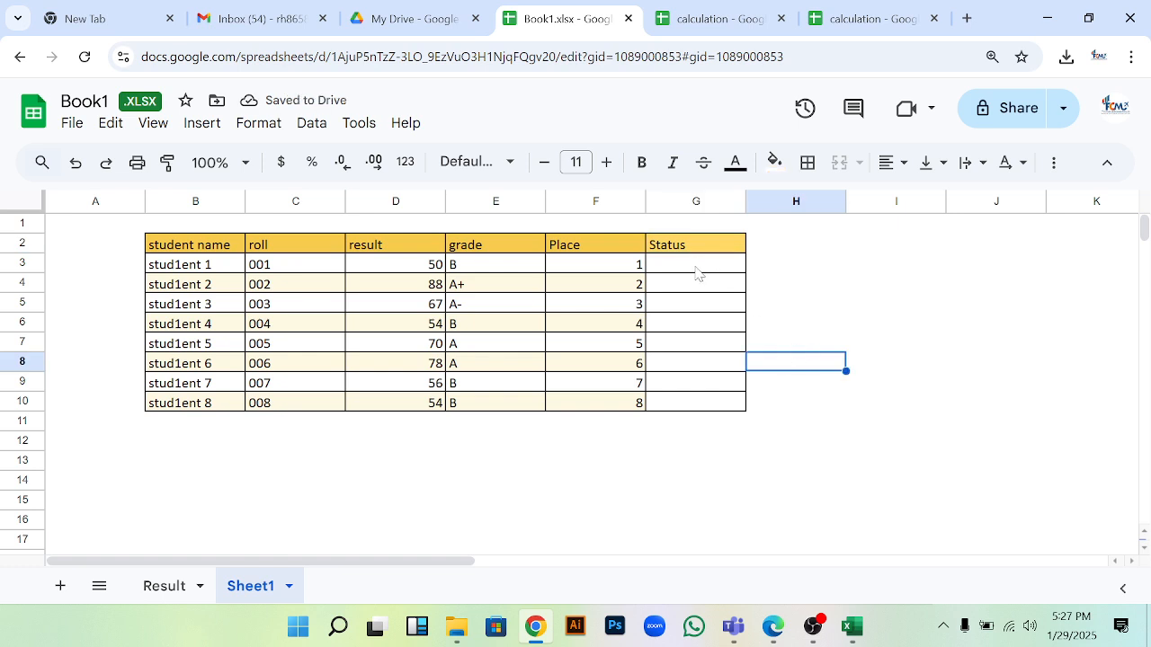
- Insert checkboxes in the Status cells G3:G10 for all eight students
{"action": "left_click_drag", "start_coordinate": [698, 273], "coordinate": [709, 402]}
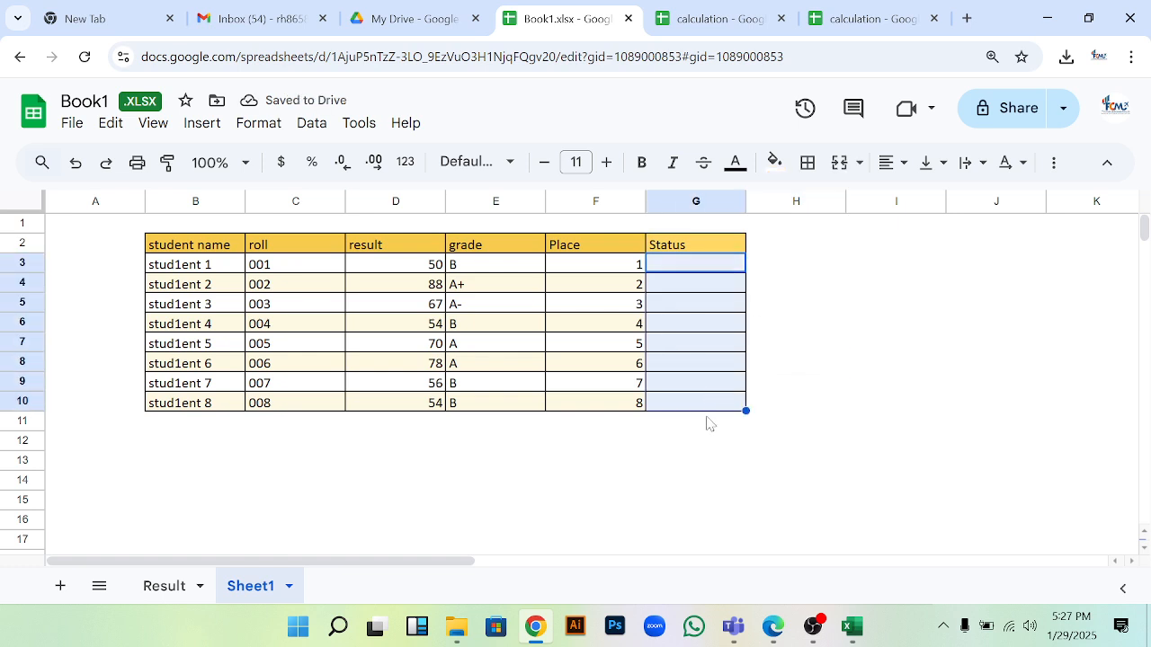
{"action": "left_click", "coordinate": [199, 124]}
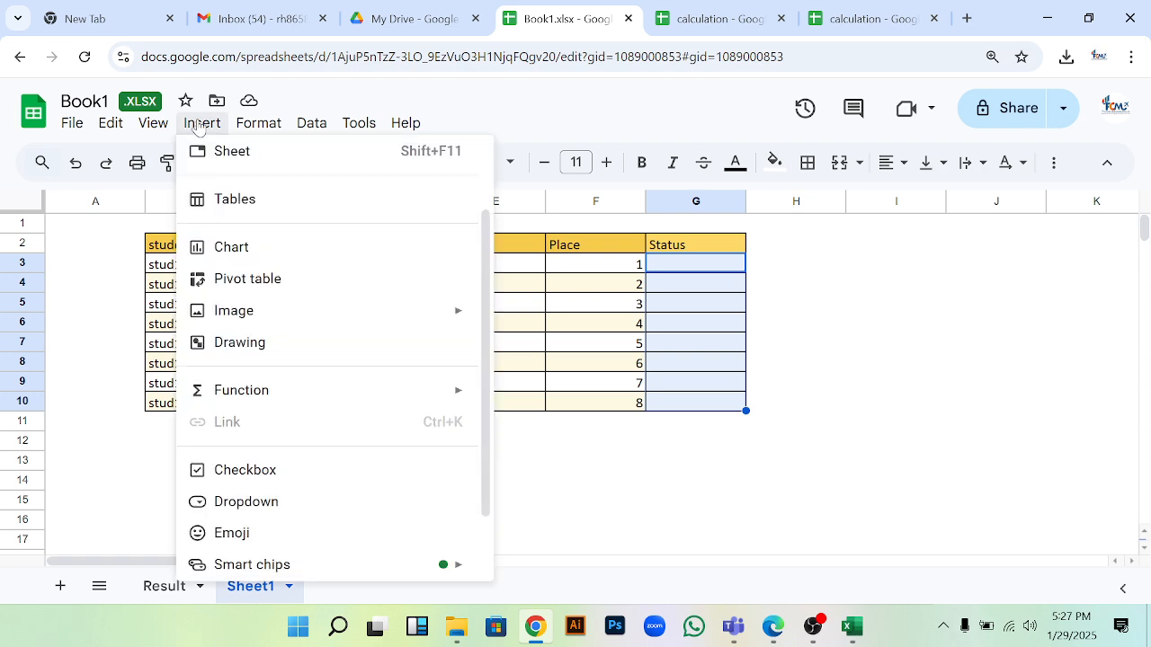
{"action": "left_click", "coordinate": [246, 480]}
{"action": "left_click", "coordinate": [848, 488]}
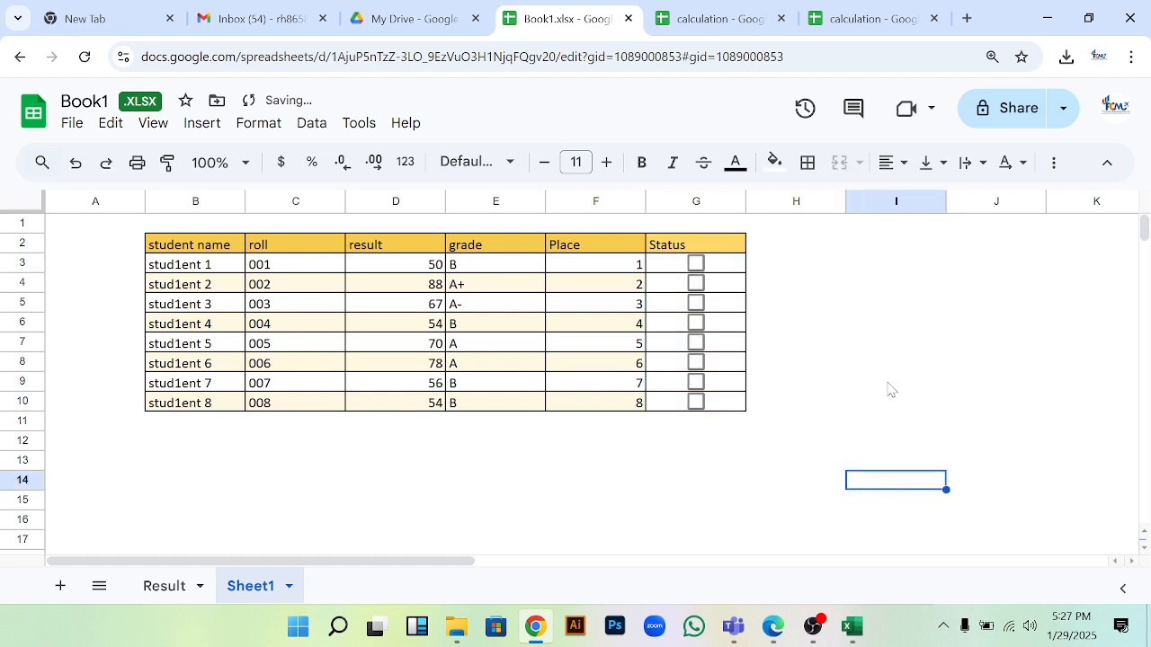
- Try out the Status checkboxes of the first three students and leave them unticked
{"action": "left_click", "coordinate": [695, 263]}
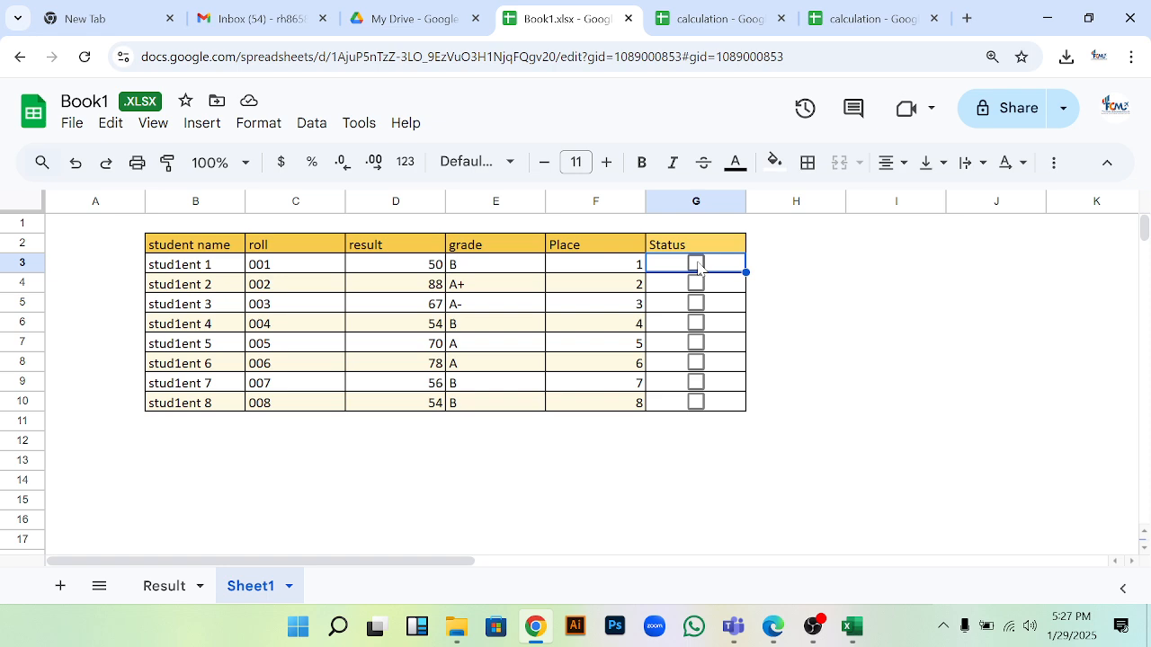
{"action": "left_click", "coordinate": [697, 286]}
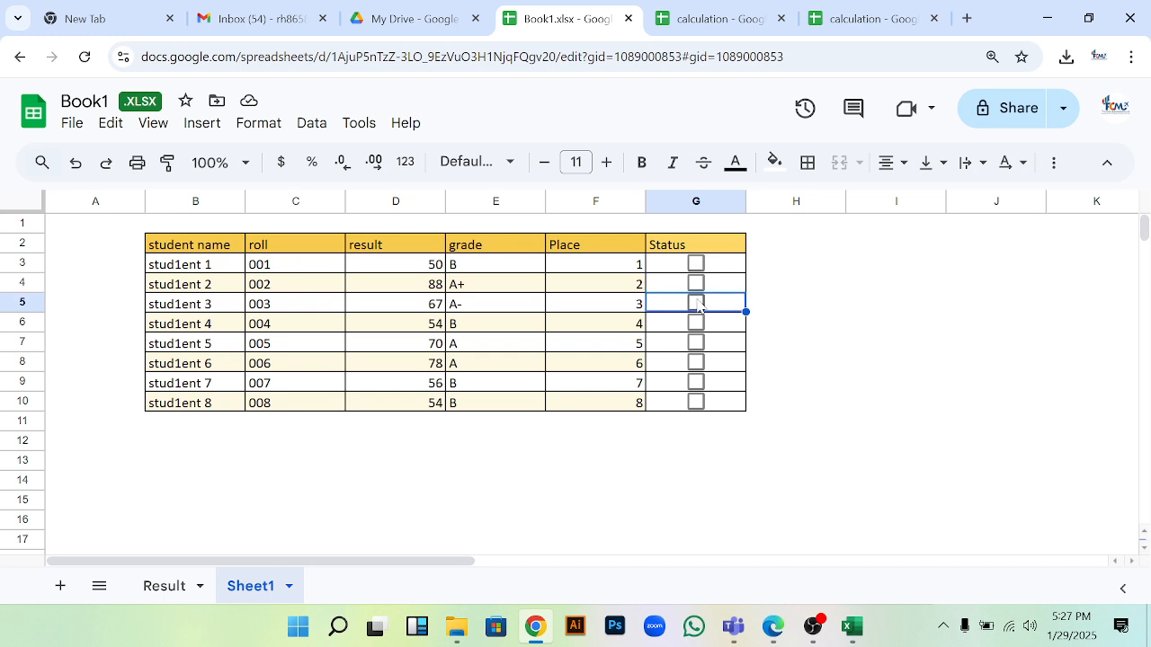
{"action": "left_click", "coordinate": [849, 321]}
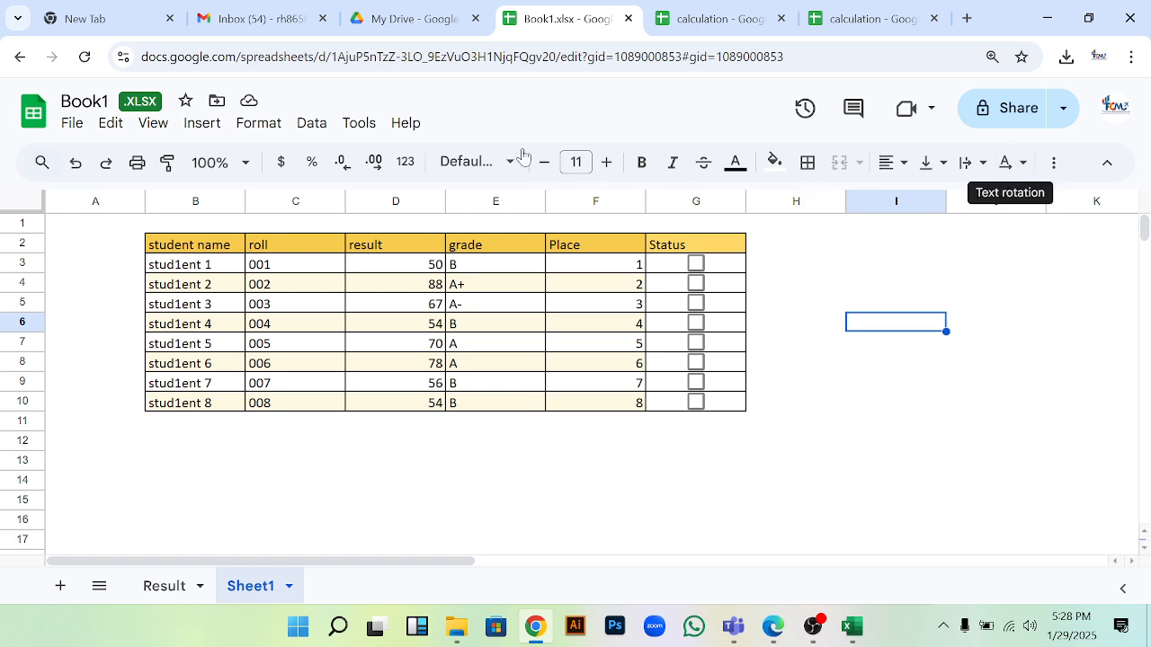
{"action": "left_click", "coordinate": [300, 126]}
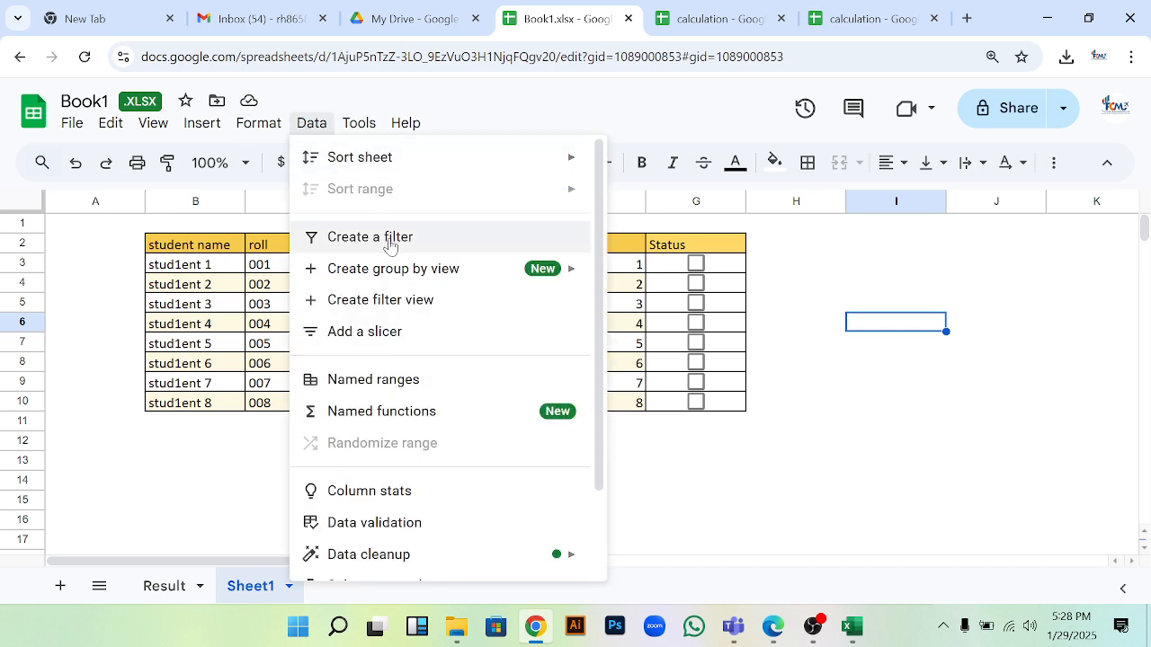
{"action": "mouse_move", "coordinate": [408, 272]}
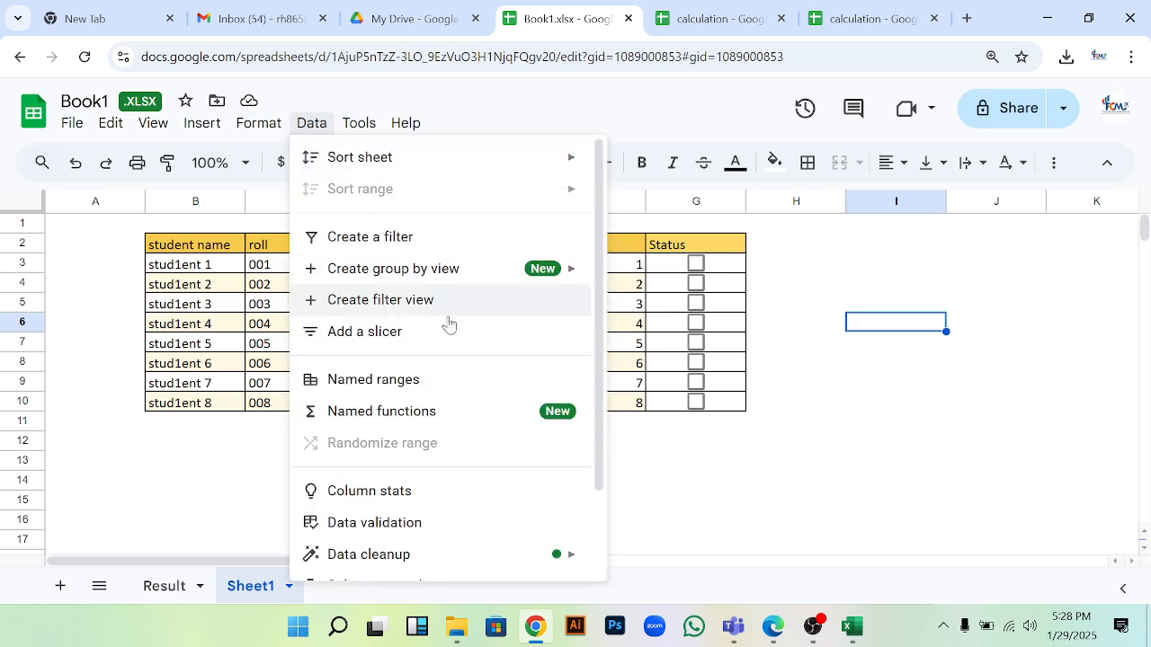
{"action": "scroll", "coordinate": [461, 358], "scroll_direction": "down", "scroll_amount": 3}
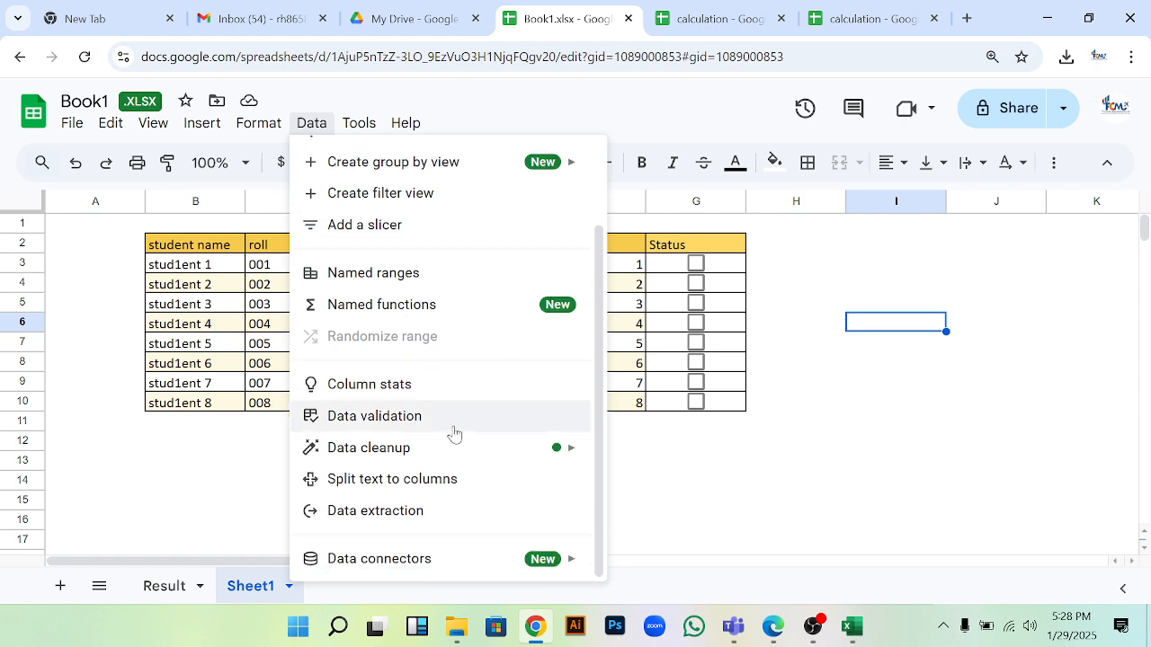
{"action": "mouse_move", "coordinate": [452, 447]}
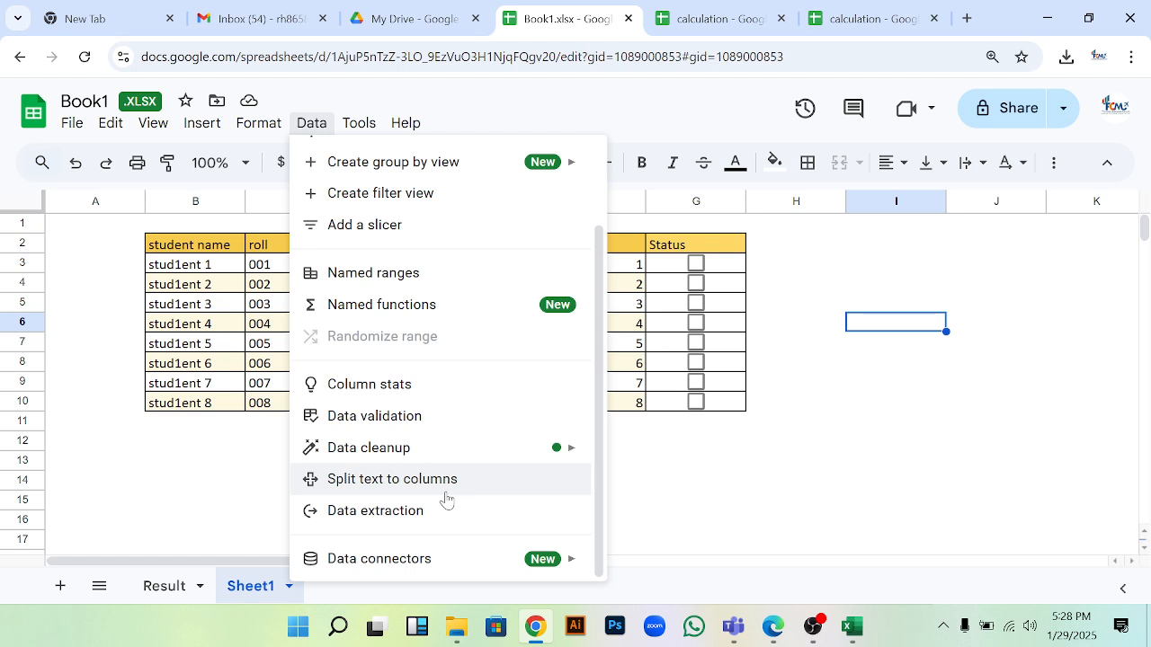
{"action": "left_click", "coordinate": [876, 431]}
{"action": "left_click", "coordinate": [579, 448]}
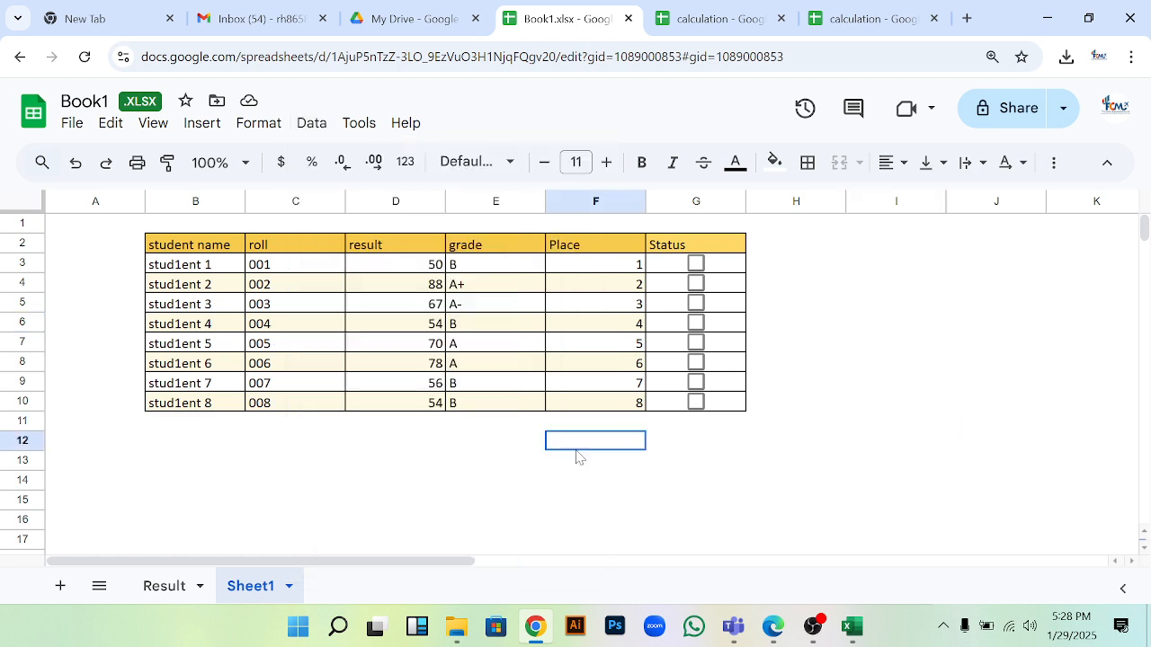
{"action": "left_click_drag", "start_coordinate": [578, 456], "coordinate": [698, 470]}
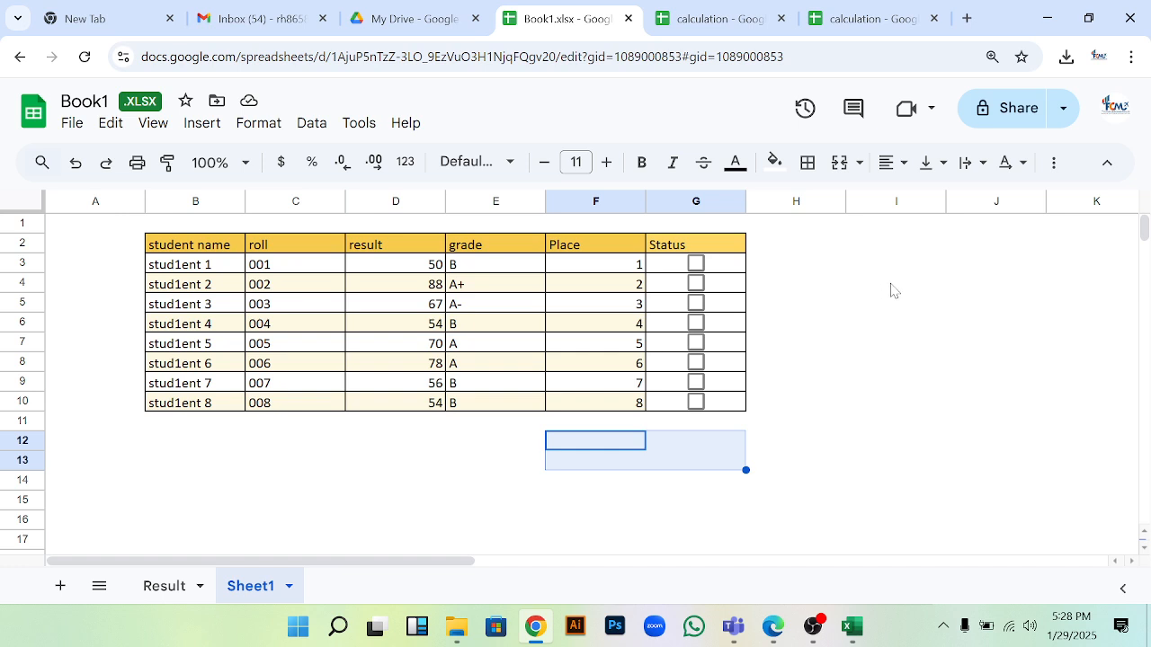
{"action": "left_click", "coordinate": [913, 339]}
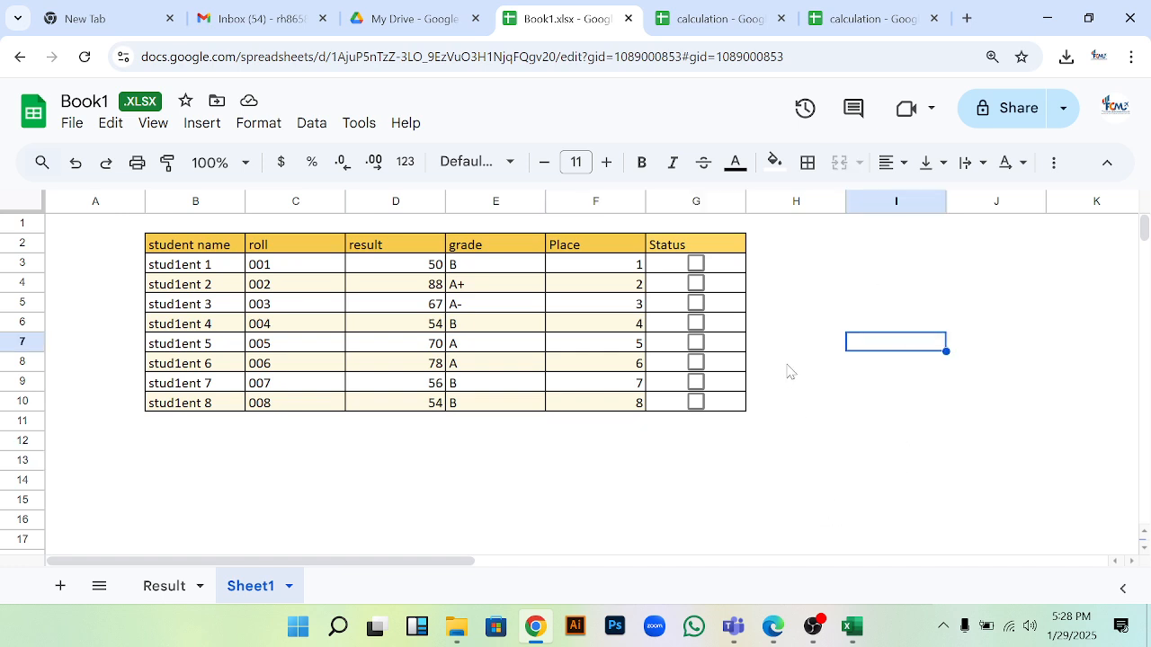
{"action": "left_click", "coordinate": [784, 400]}
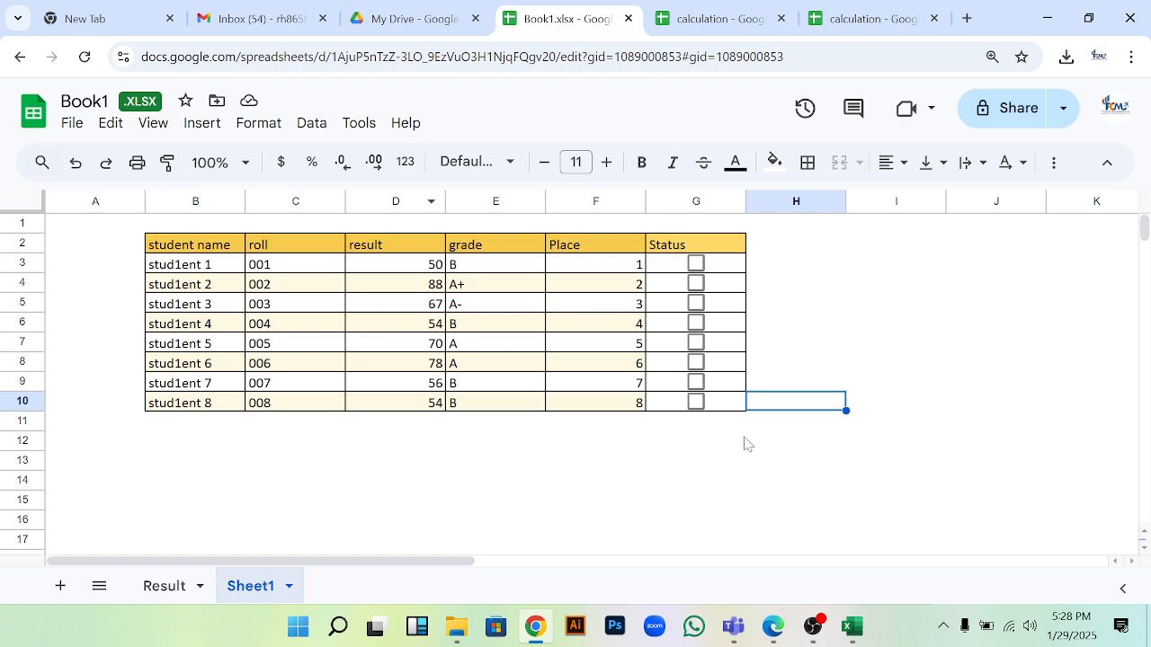